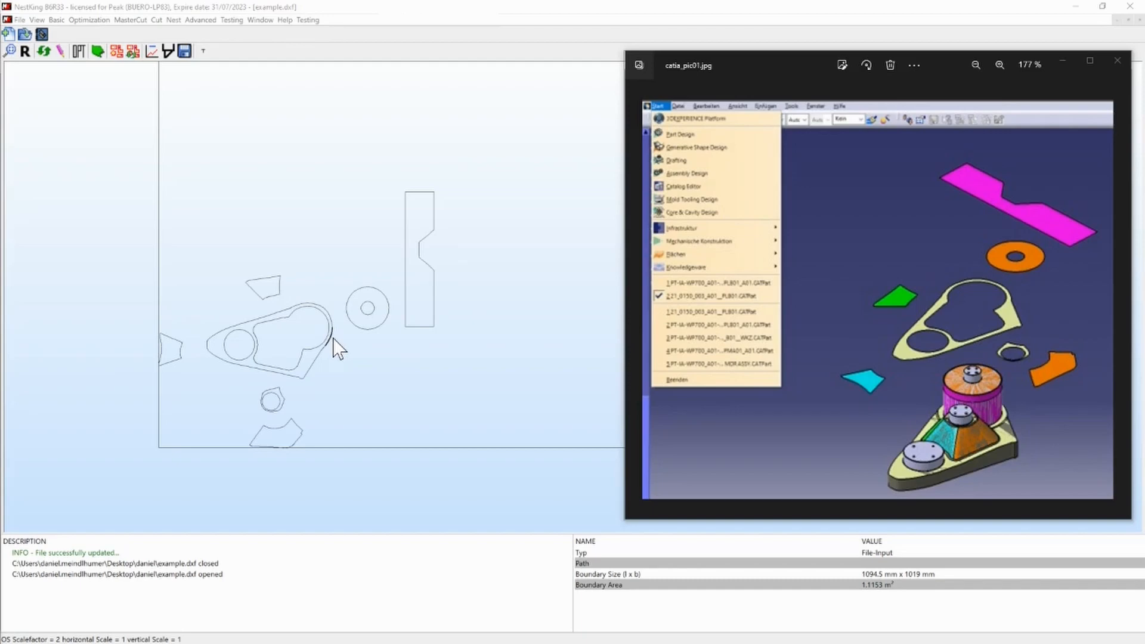
- Show the element position numbers and optimize the imported geometries with a maximum gap of 0.1
click(57, 19)
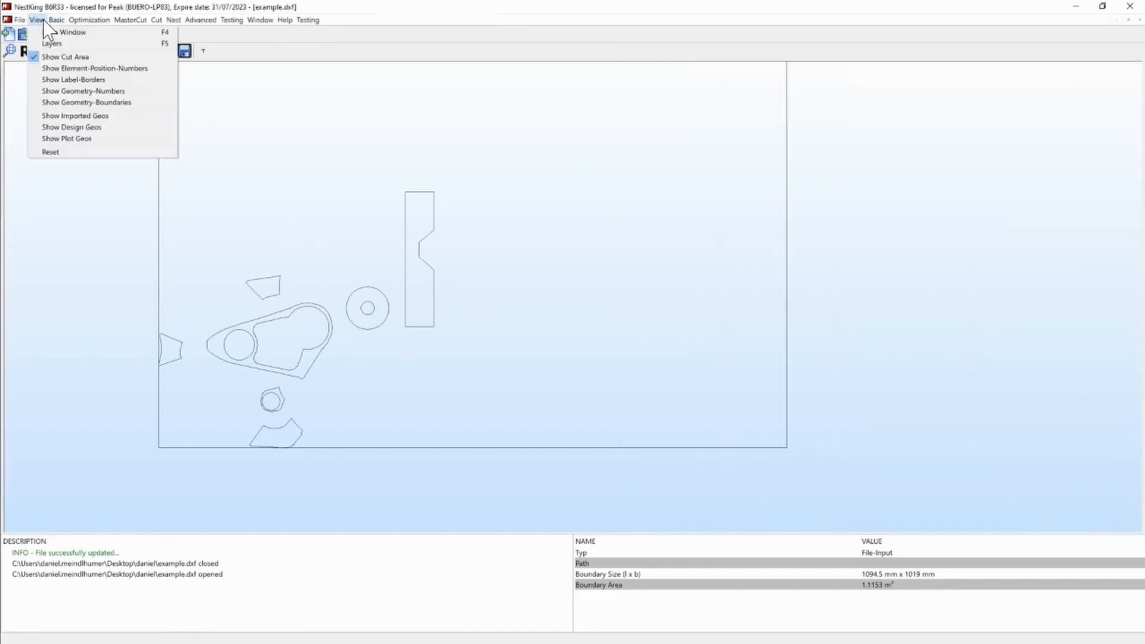
click(64, 67)
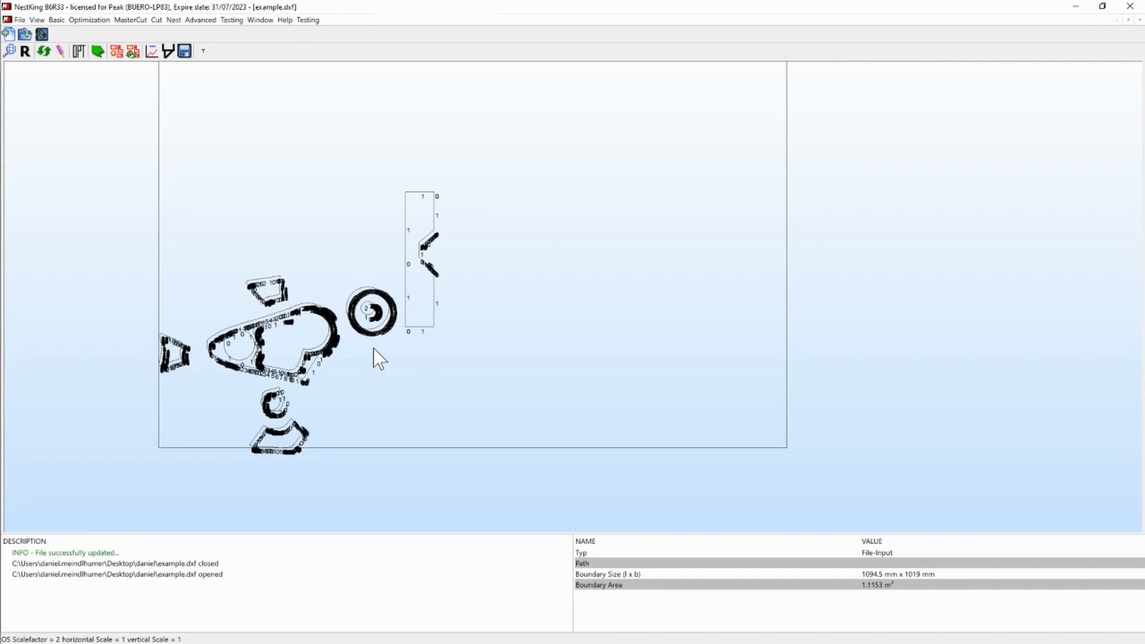
click(79, 52)
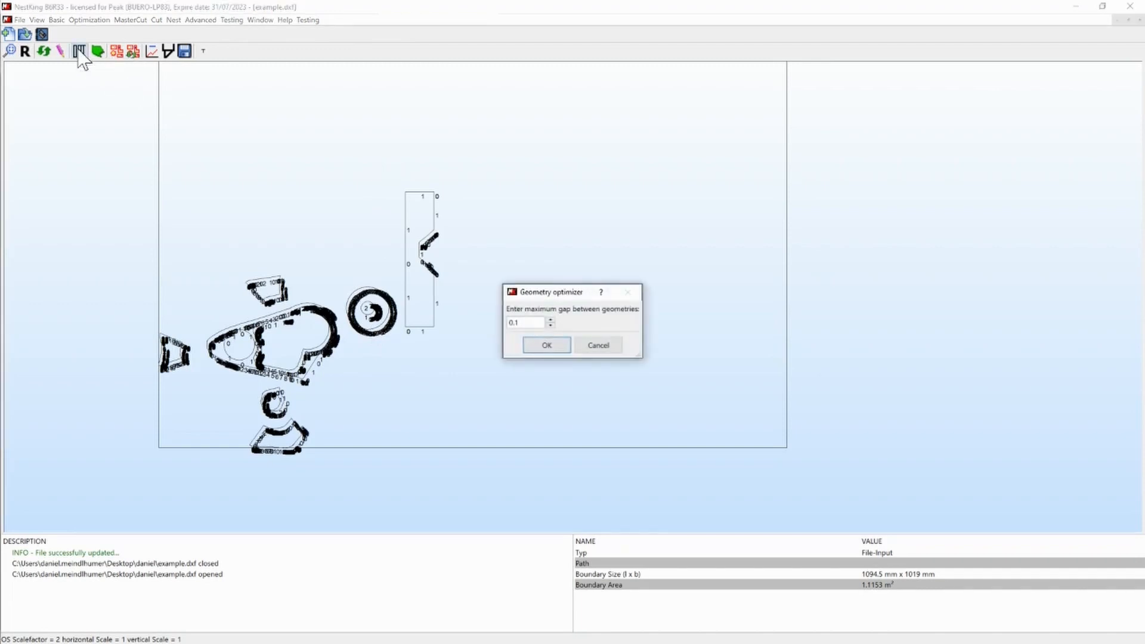
click(547, 345)
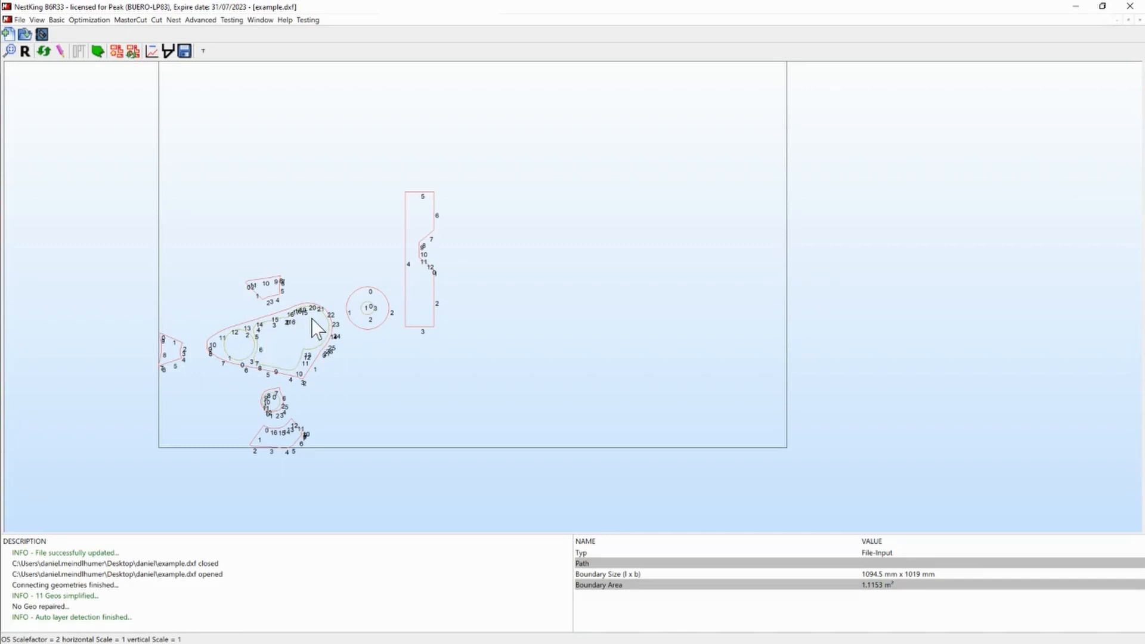
- Open the optimized geometries for drawing edits and review the available layers
click(62, 52)
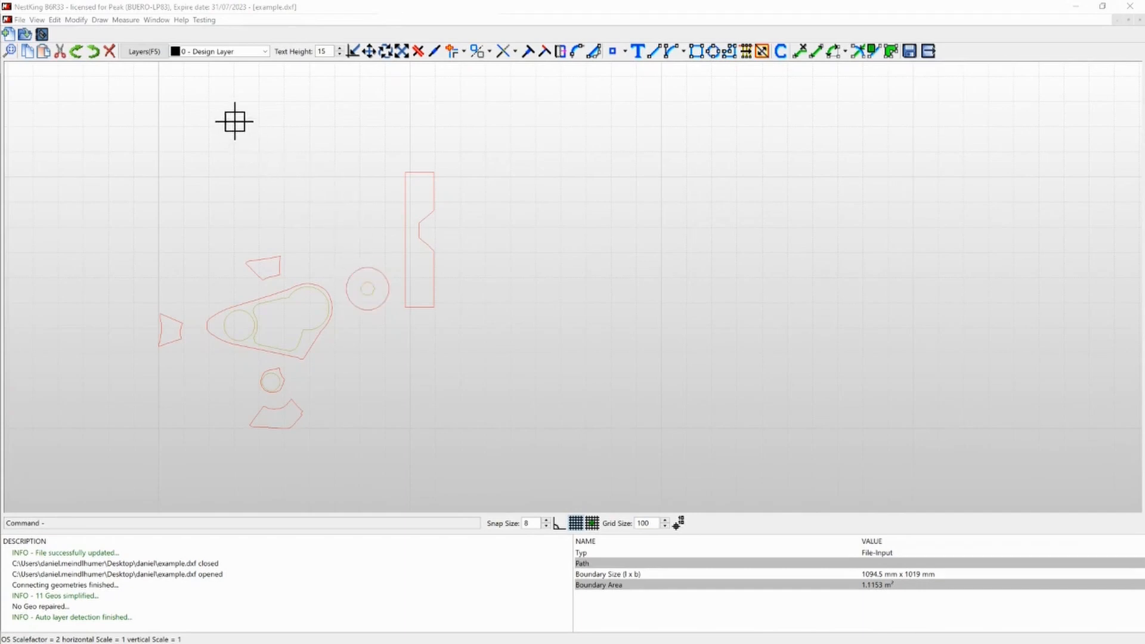
click(215, 52)
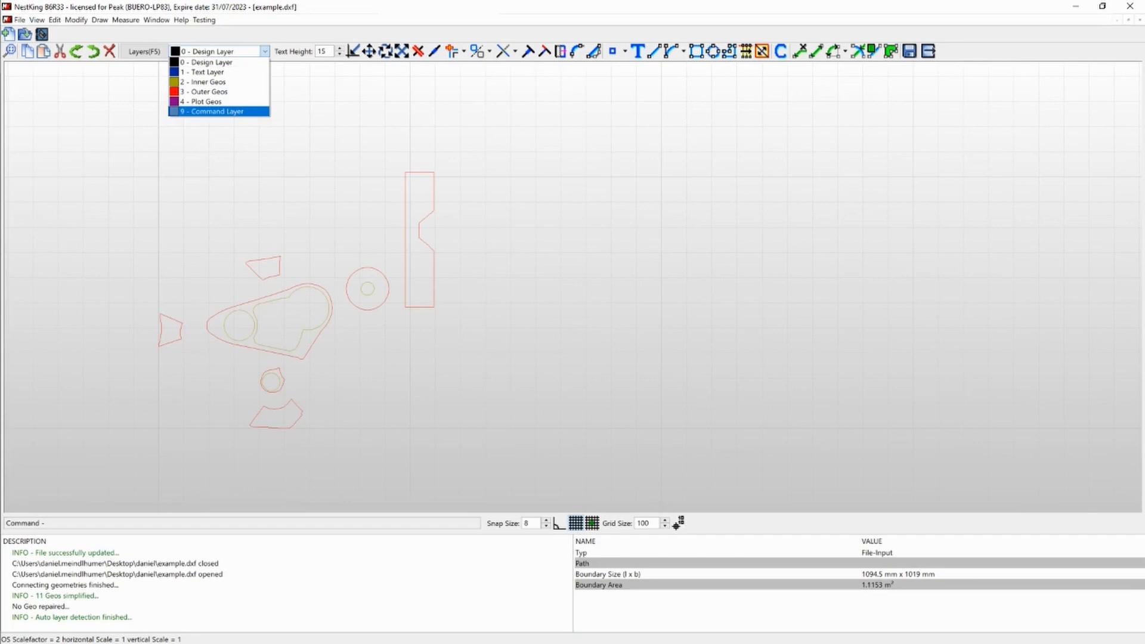
click(292, 141)
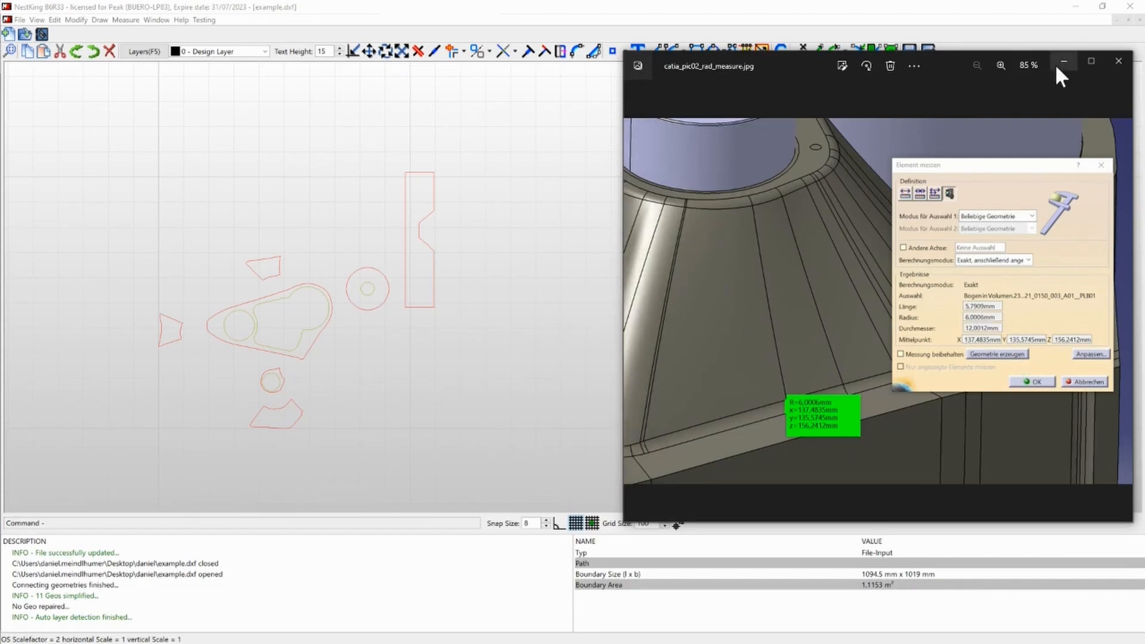
- Break the lowest part's outline at its lower-left corner and at the outer corner just below the right-hand notch
key(Left)
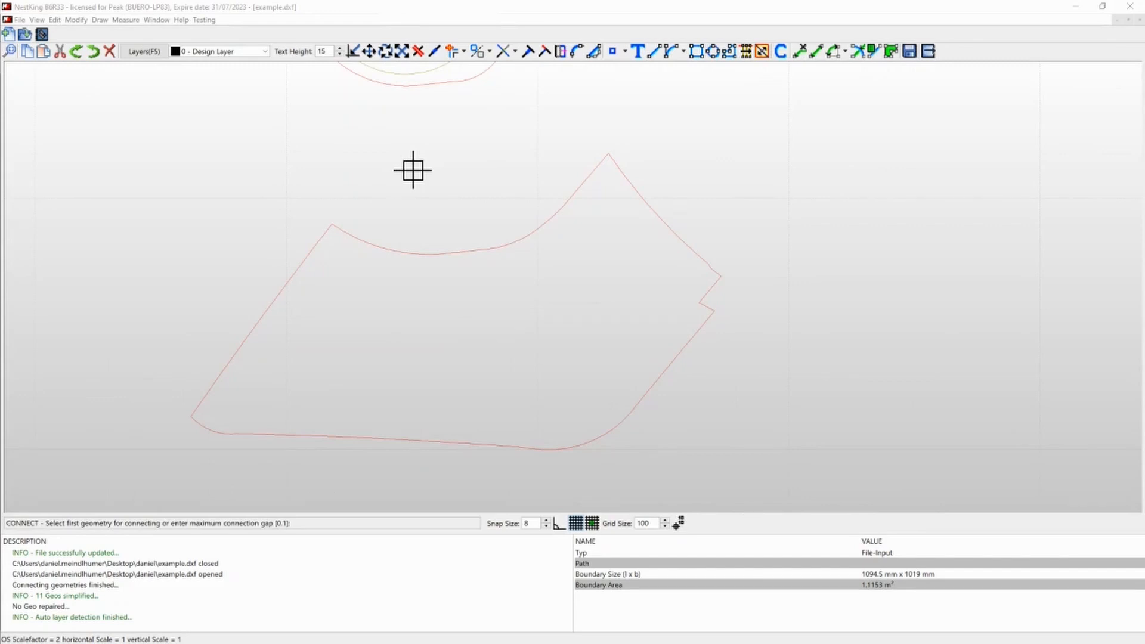
click(259, 434)
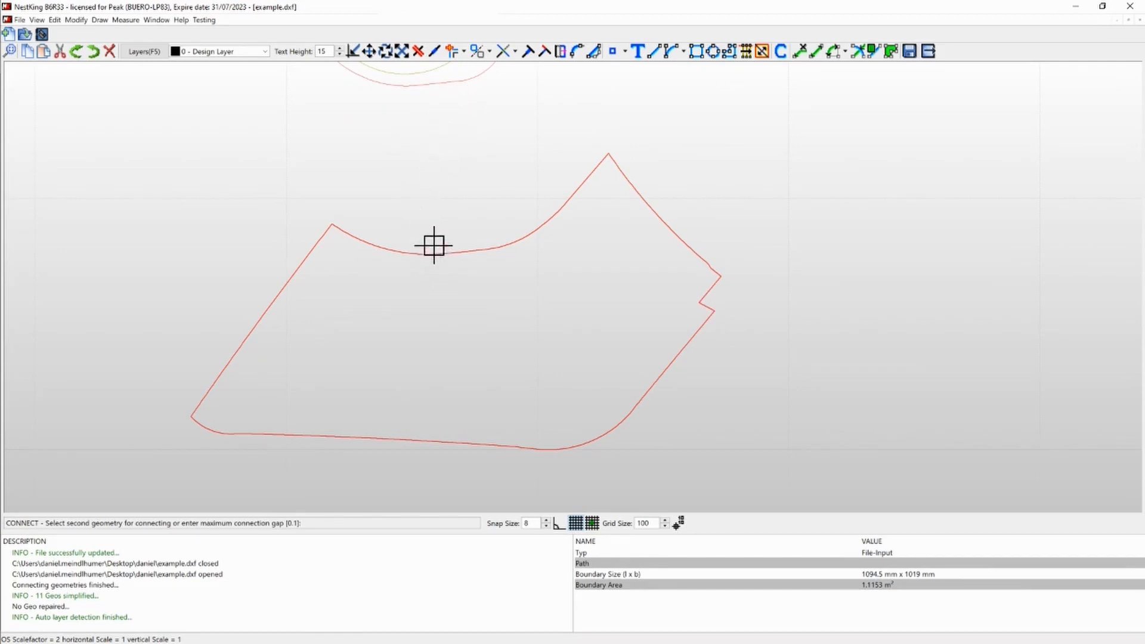
click(418, 51)
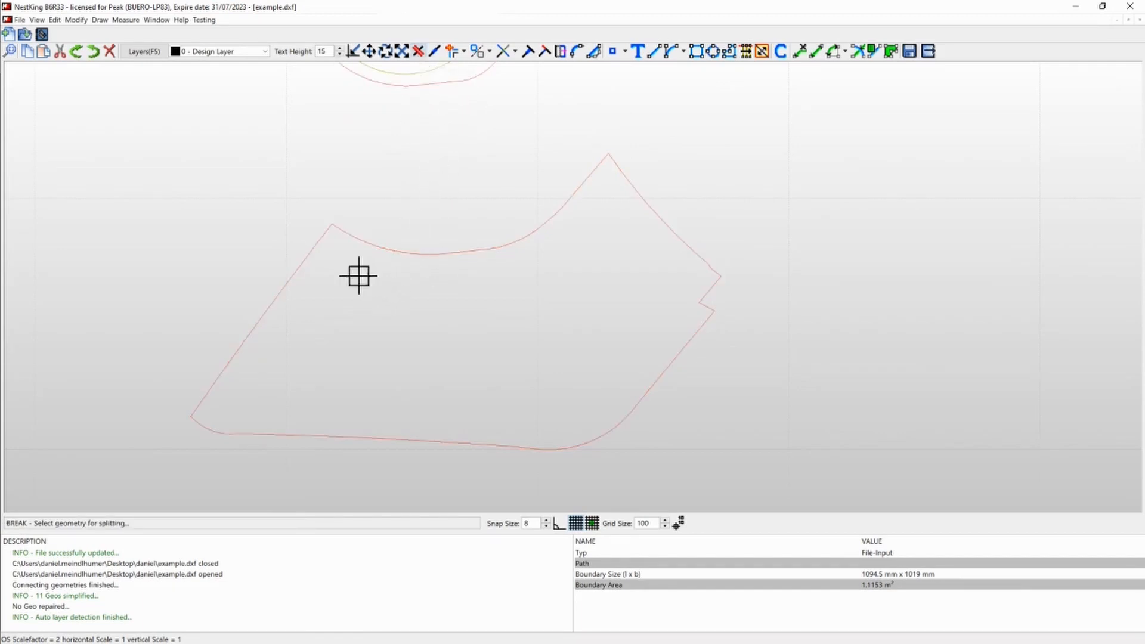
click(366, 239)
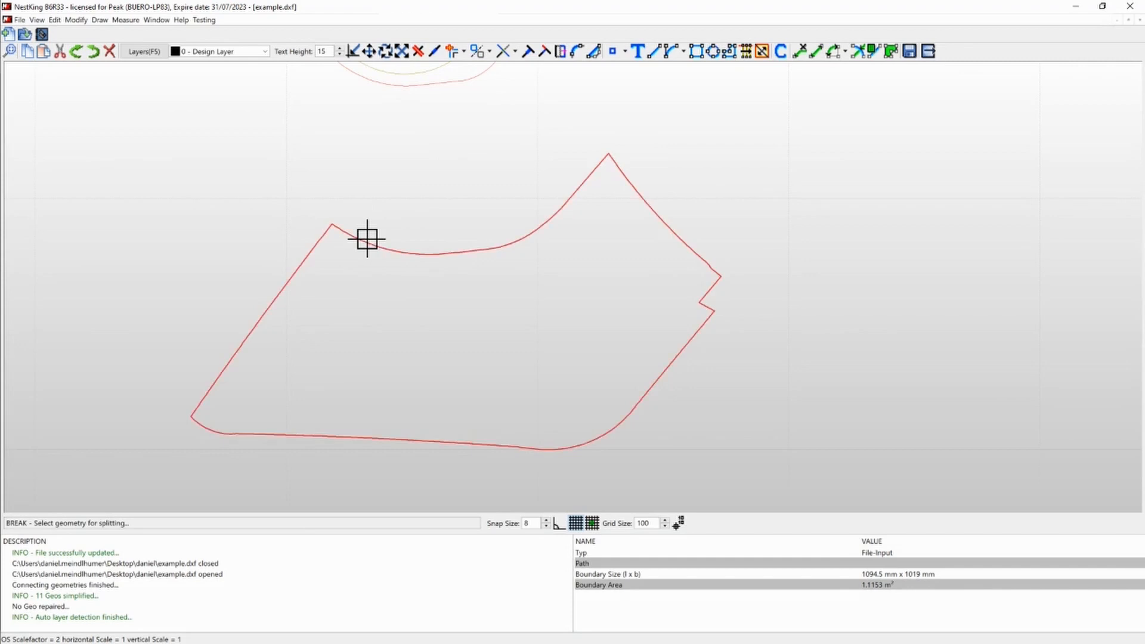
click(190, 418)
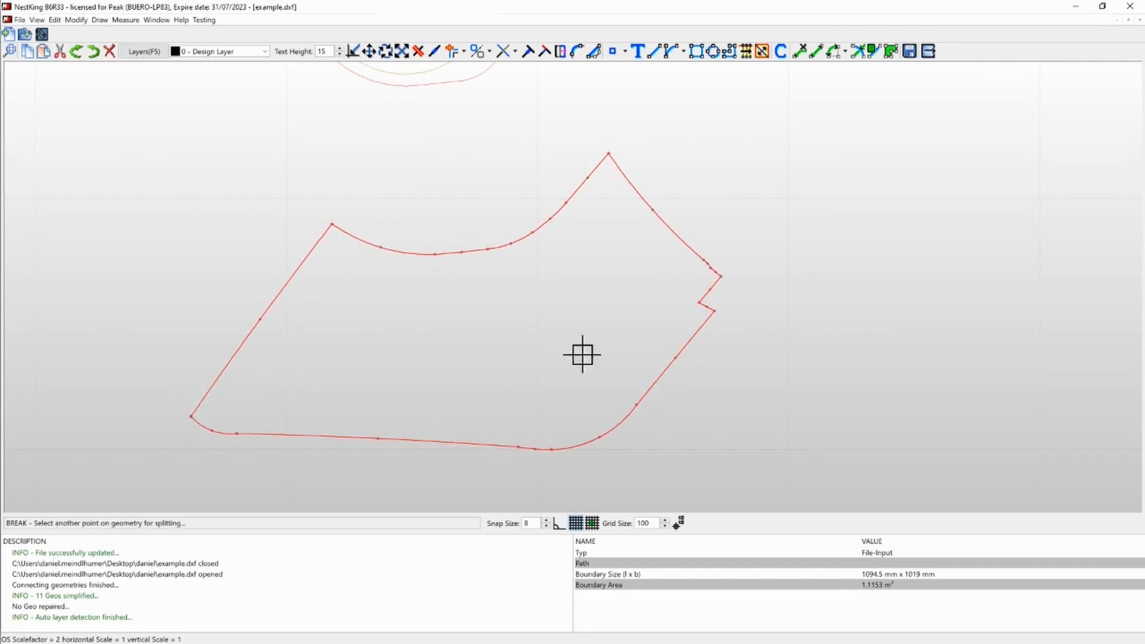
click(713, 308)
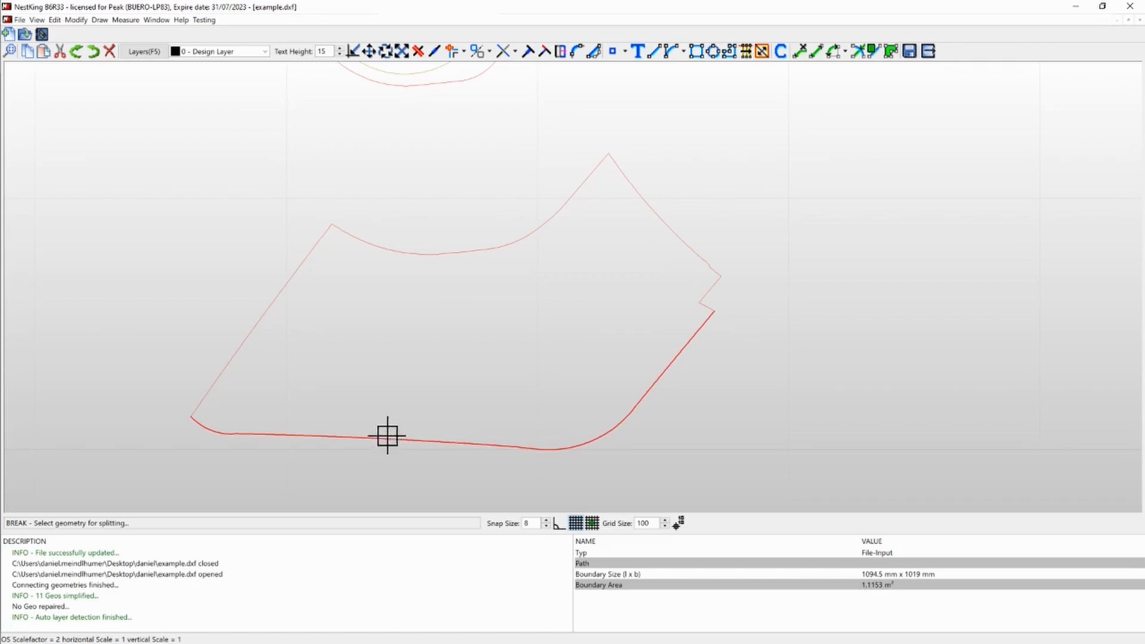
- Offset the part's split lower edge outward by 5.8 using round edges with the offset value shown
click(463, 52)
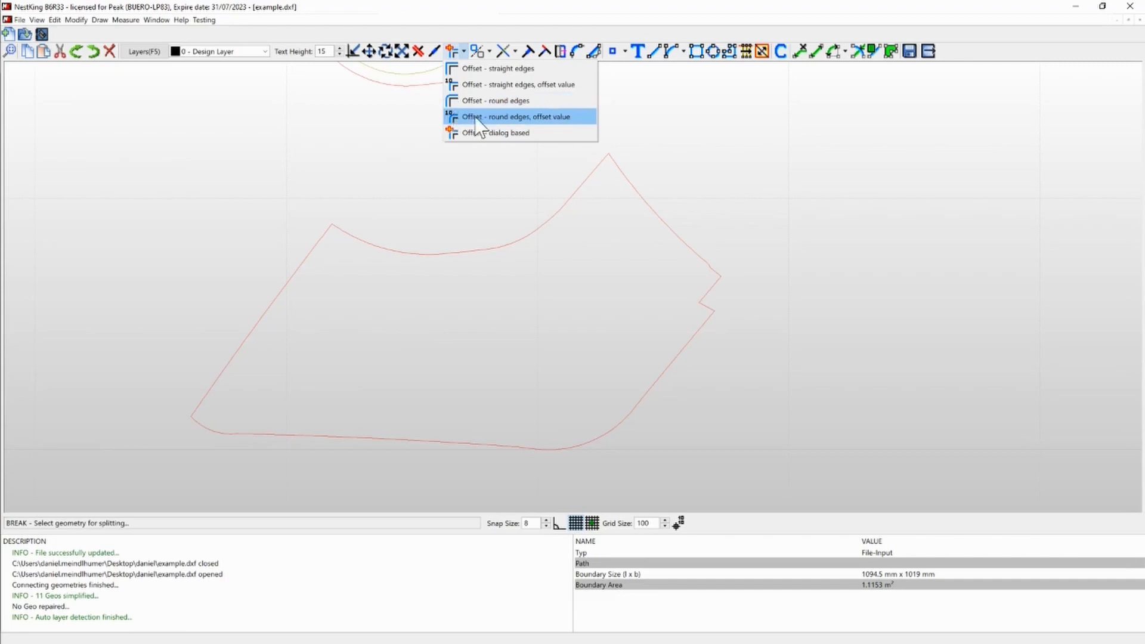
click(559, 119)
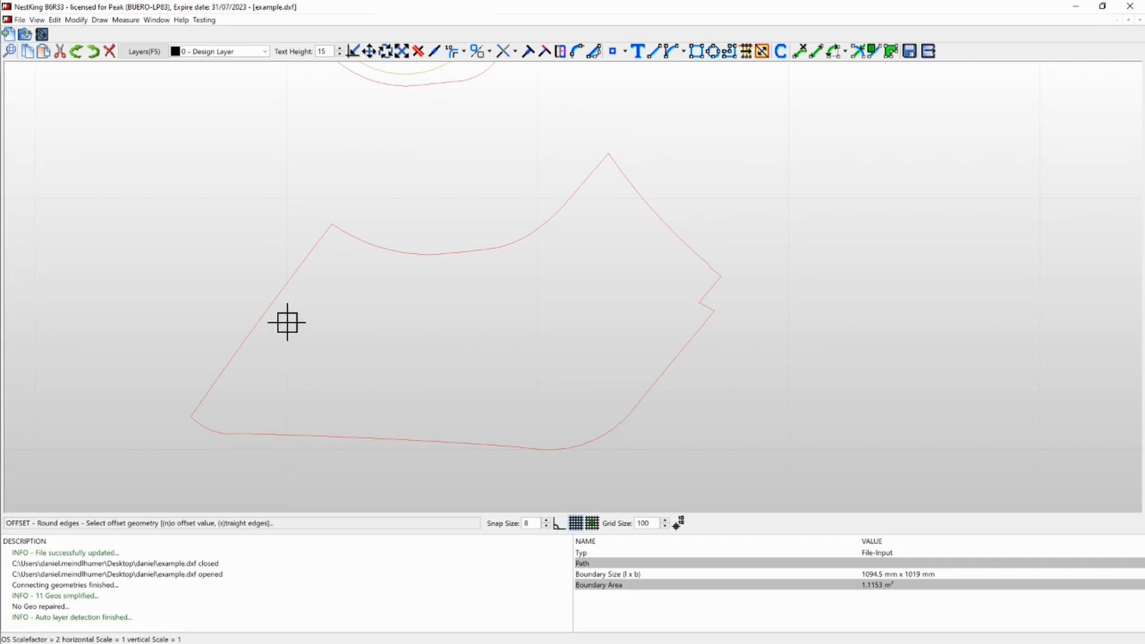
key(Escape)
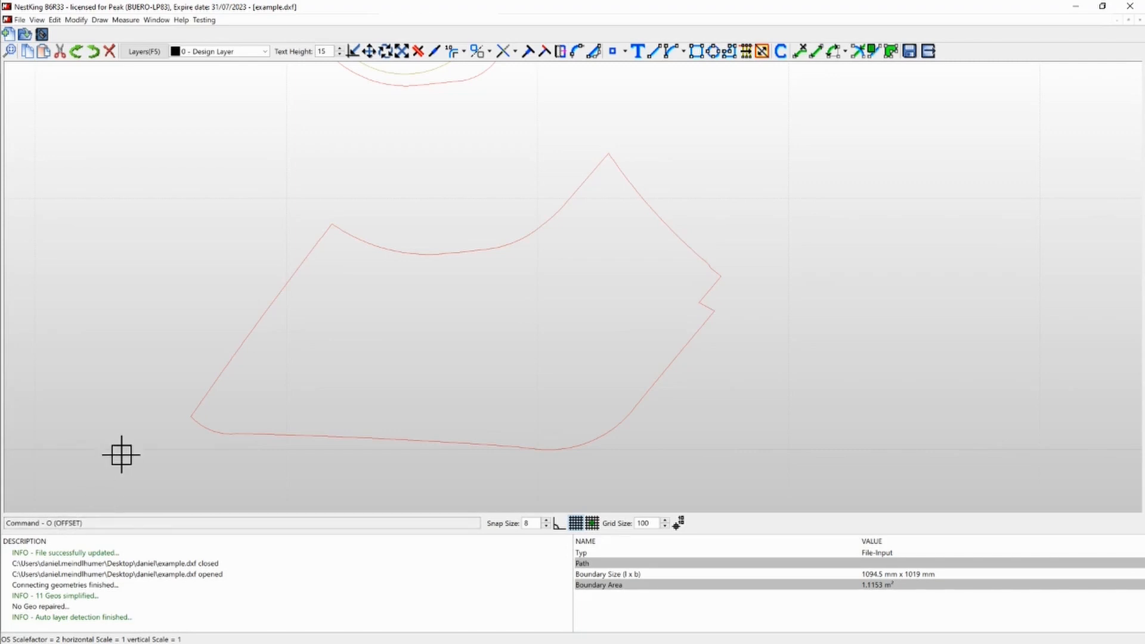
key(Return)
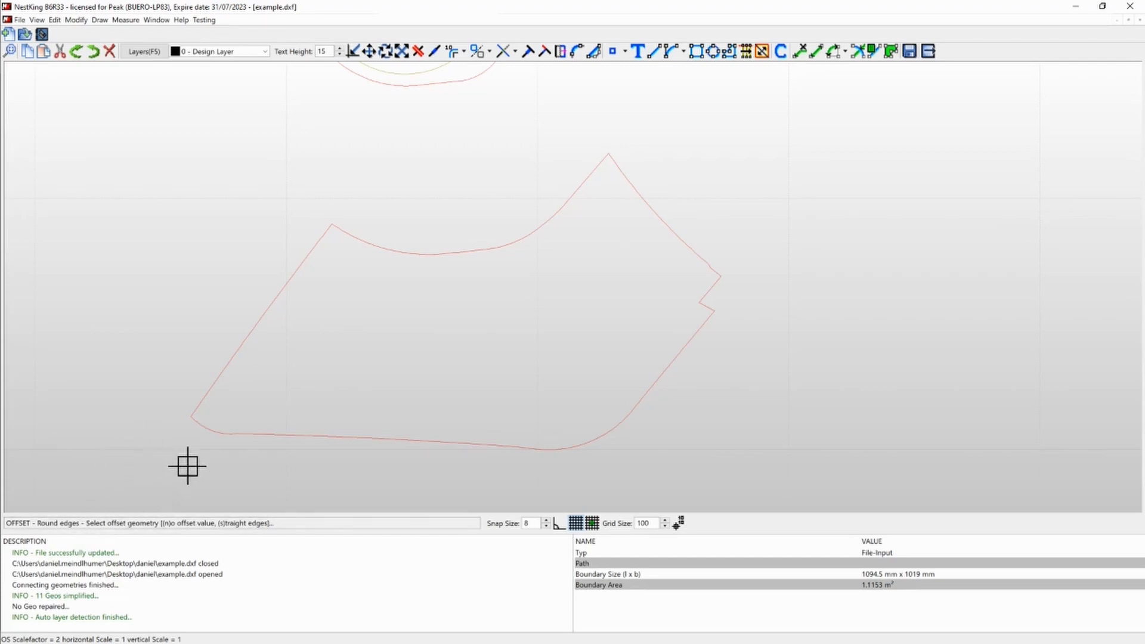
click(244, 432)
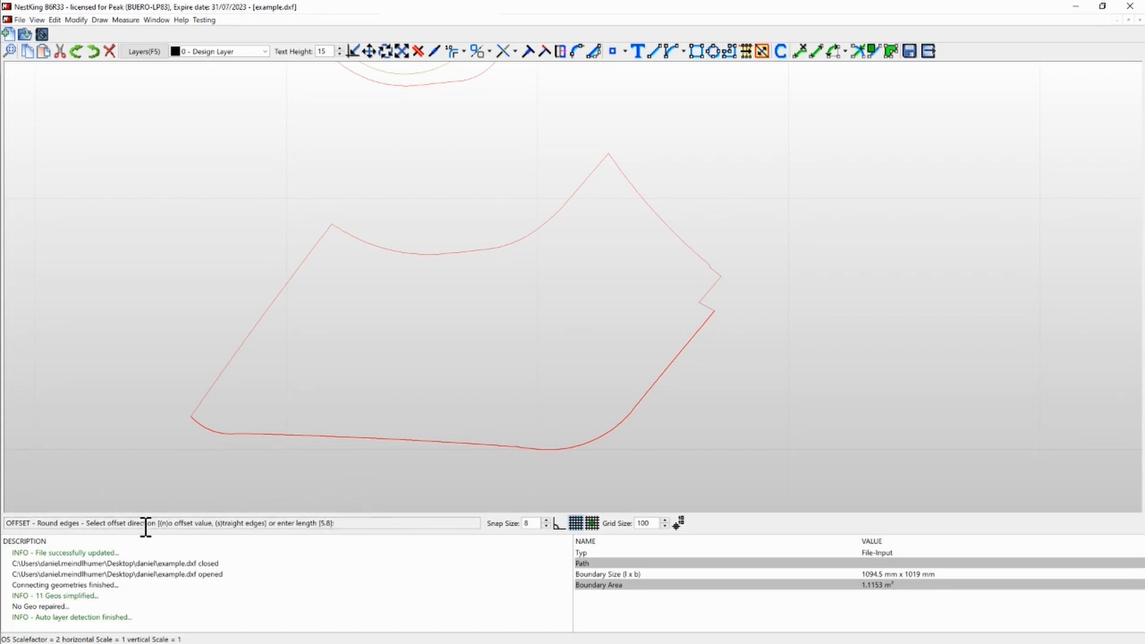
click(363, 464)
scroll(418, 323, down, 1)
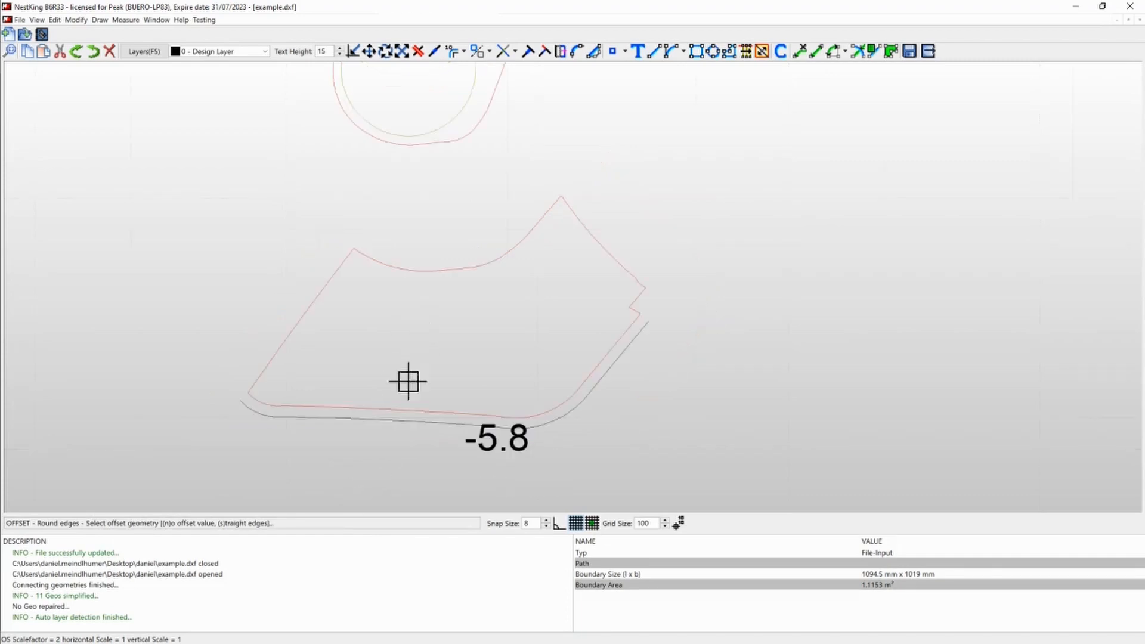
scroll(400, 461, up, 1)
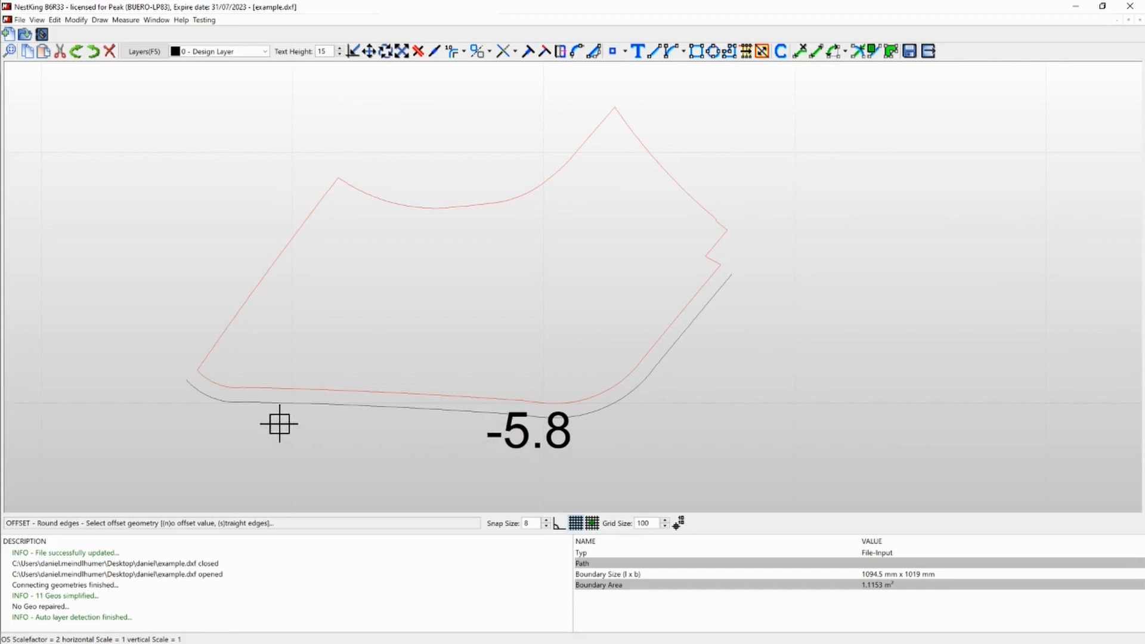
- Assign the new offset curve to layer 3 - Outer Geos
click(276, 404)
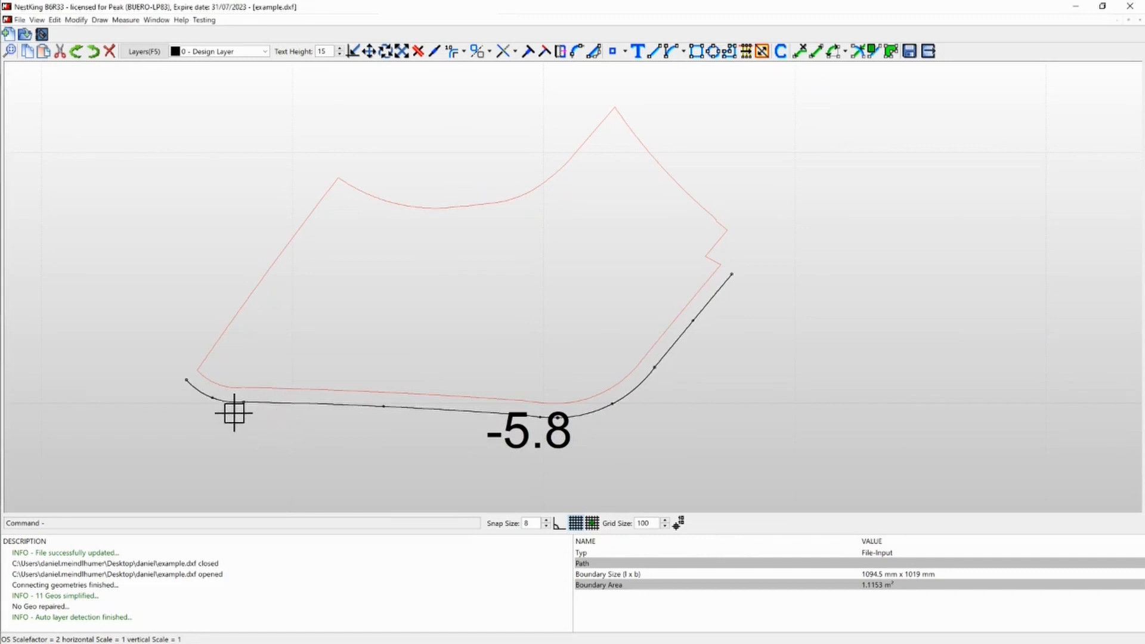
click(236, 52)
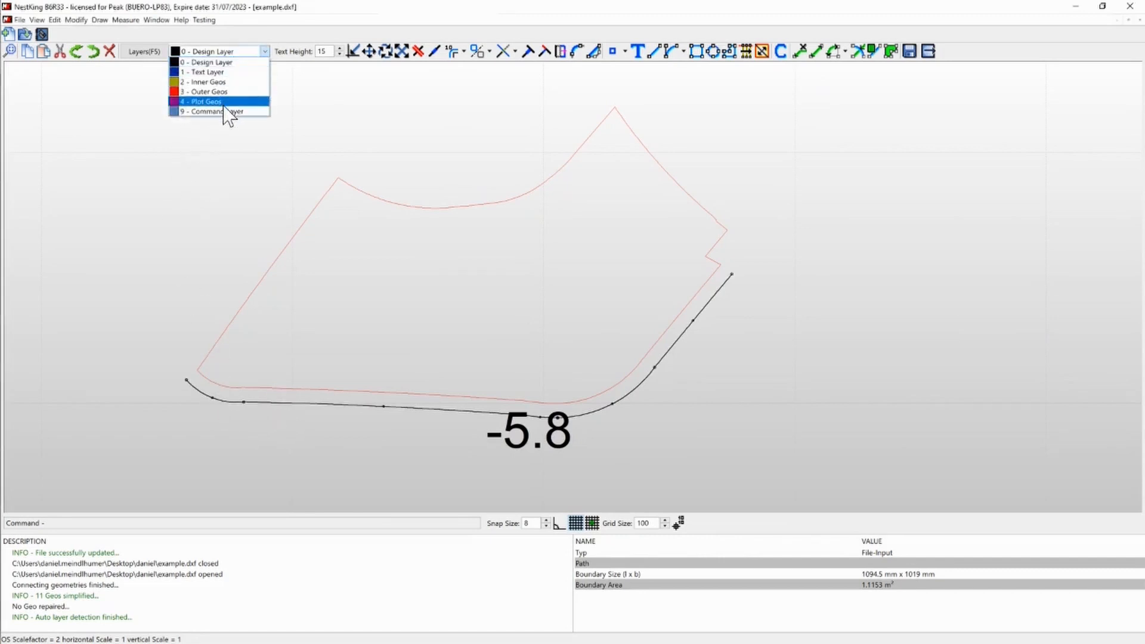
click(225, 94)
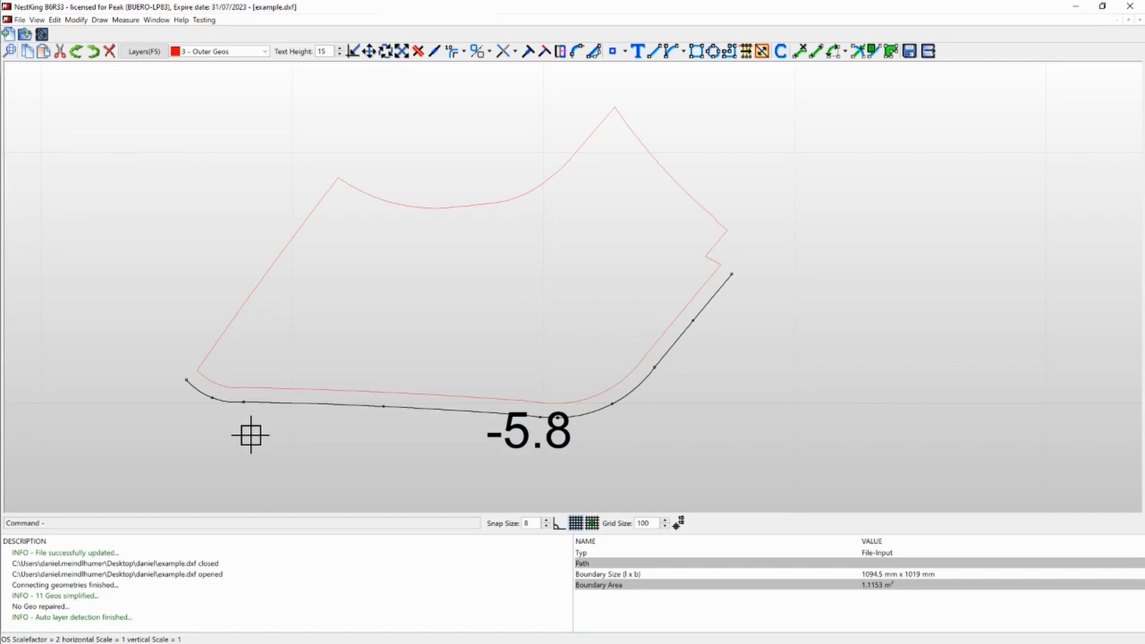
key(Escape)
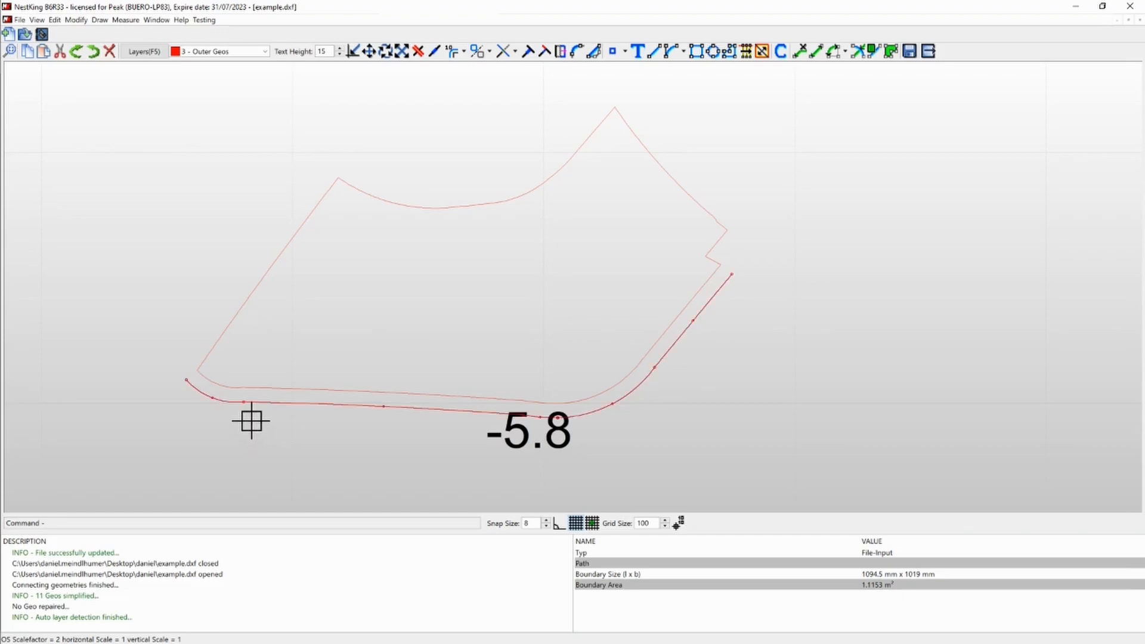
- Move the original lower edge curve to layer 0 - Design Layer
click(279, 391)
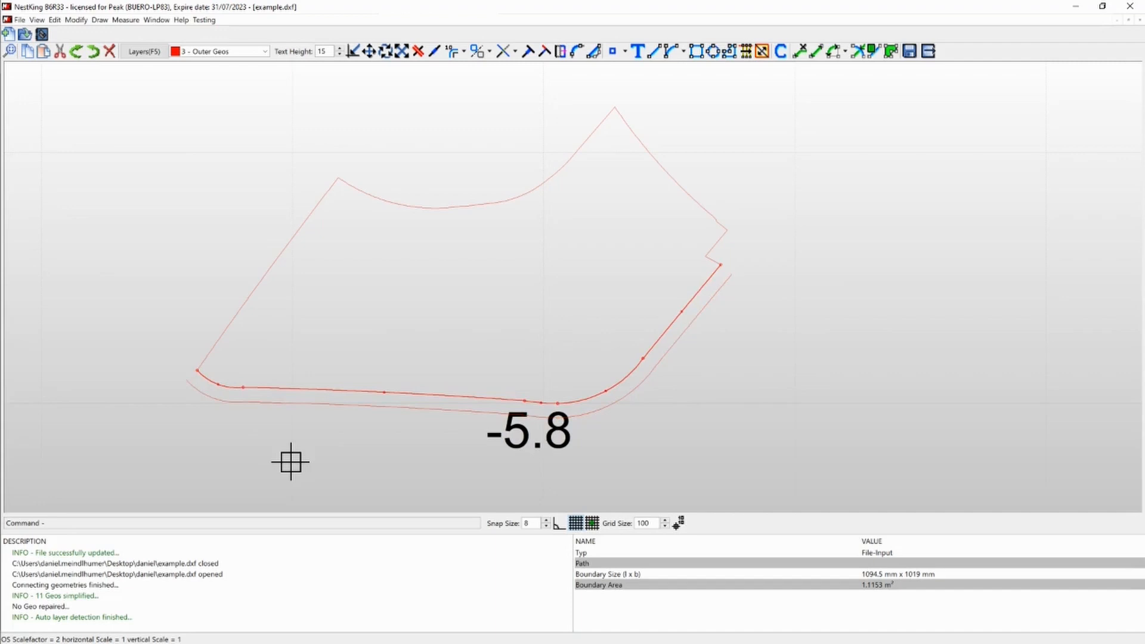
key(0)
key(Escape)
- Join both ends of the offset curve with the remaining part outline at the lower-left corner and at the right-hand notch
click(543, 56)
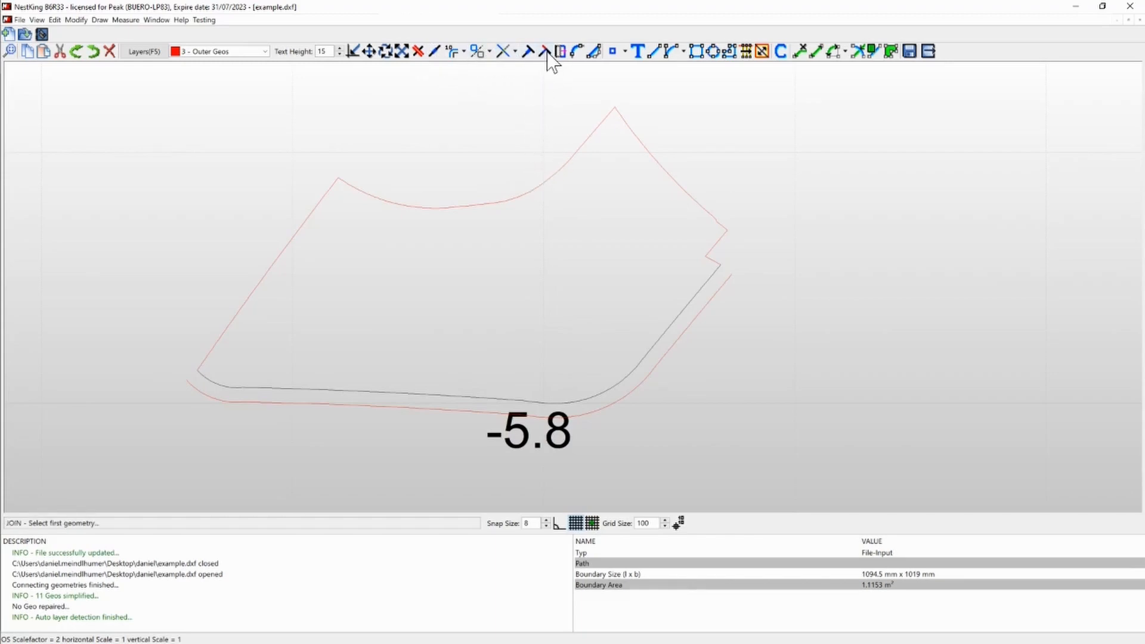
click(199, 381)
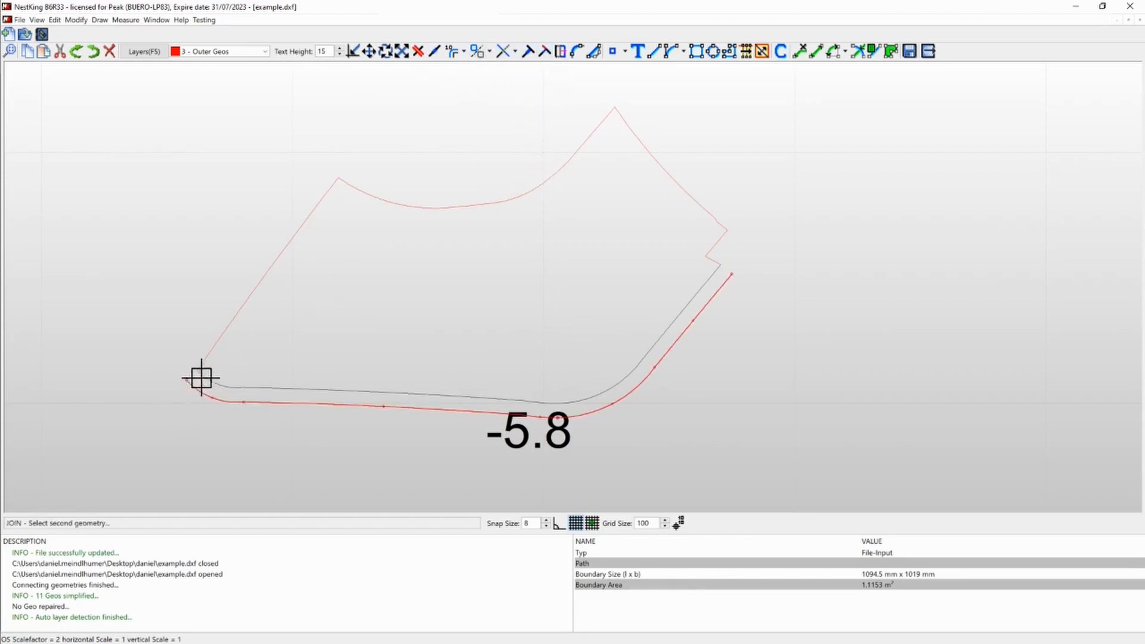
click(208, 347)
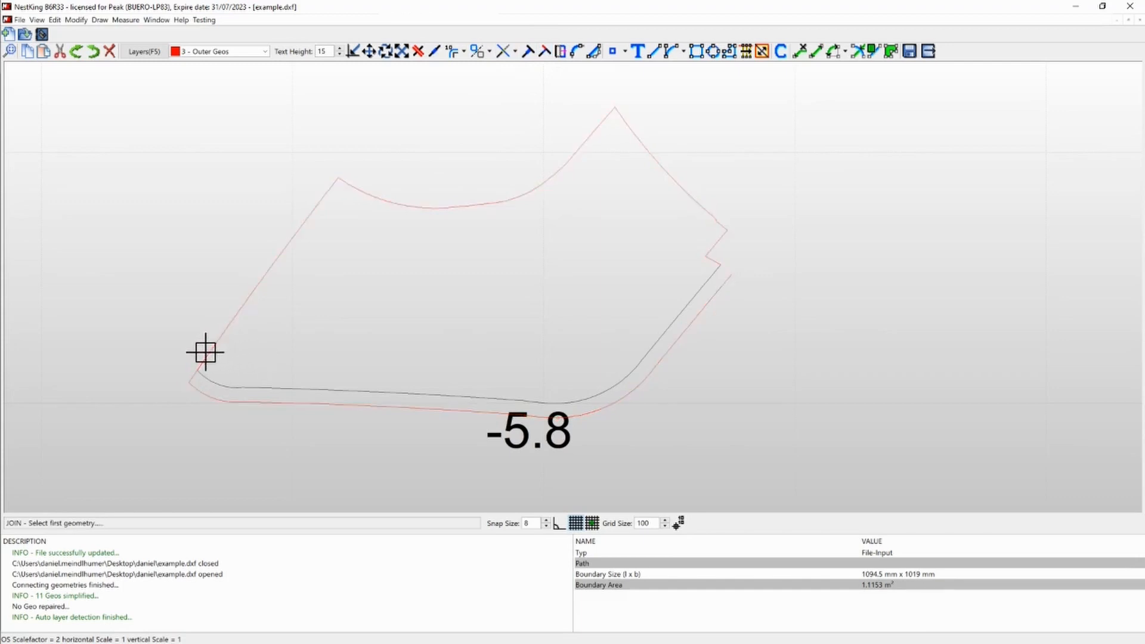
click(717, 291)
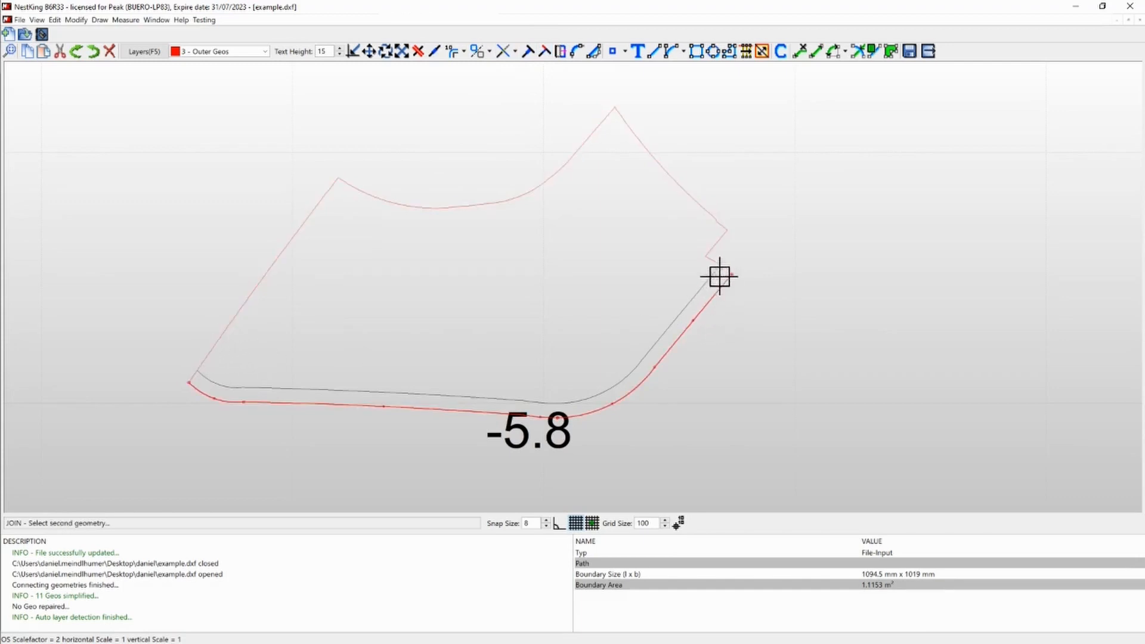
click(710, 258)
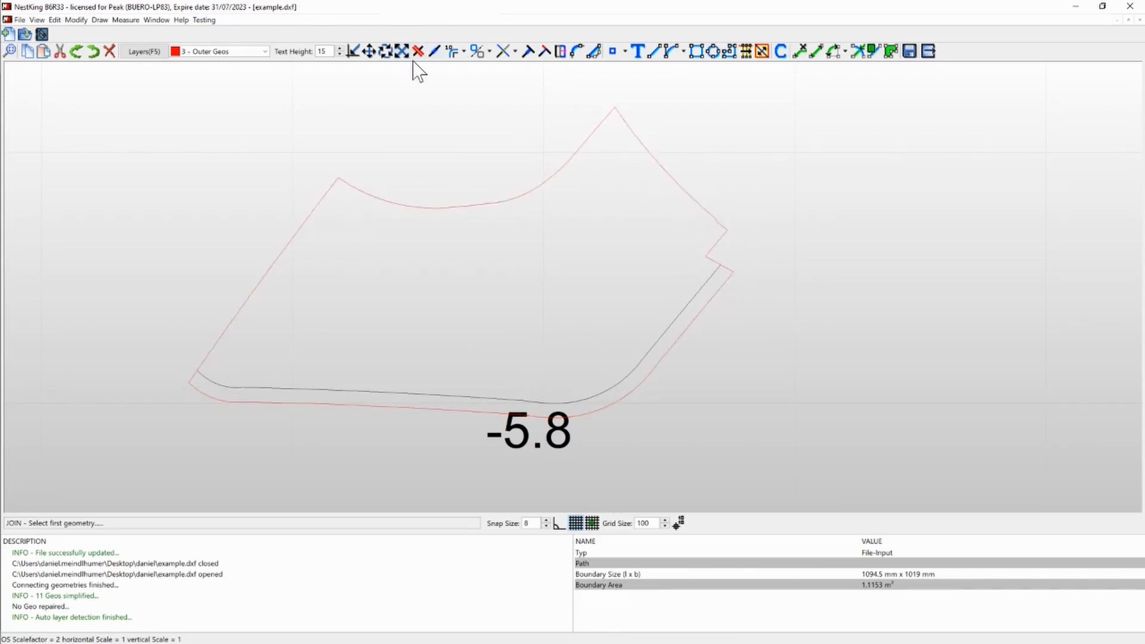
click(686, 197)
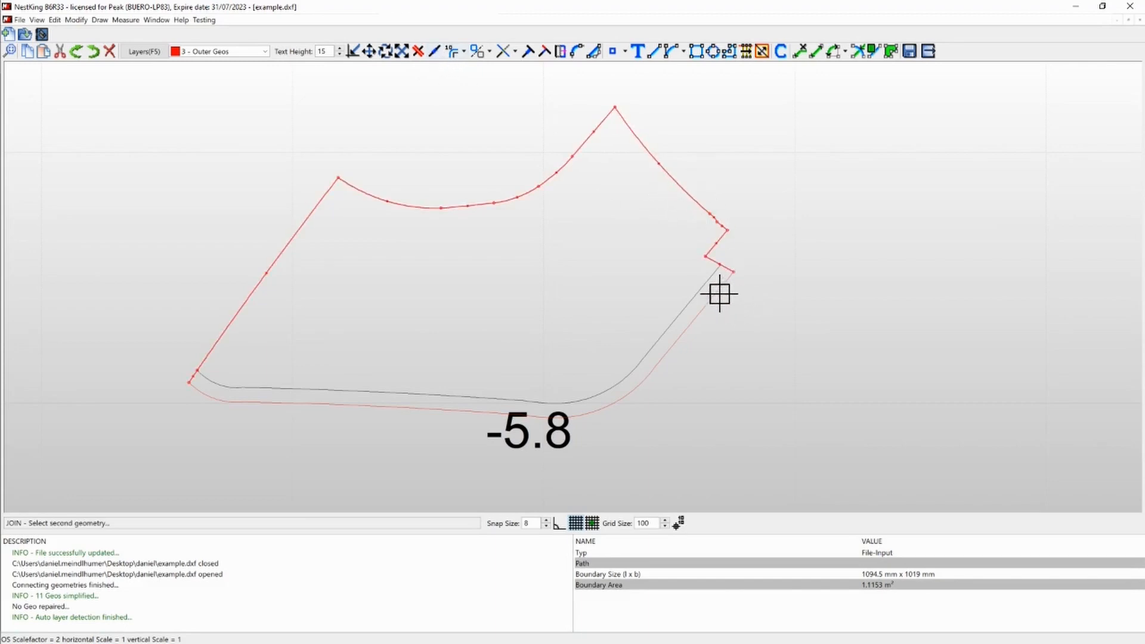
click(722, 288)
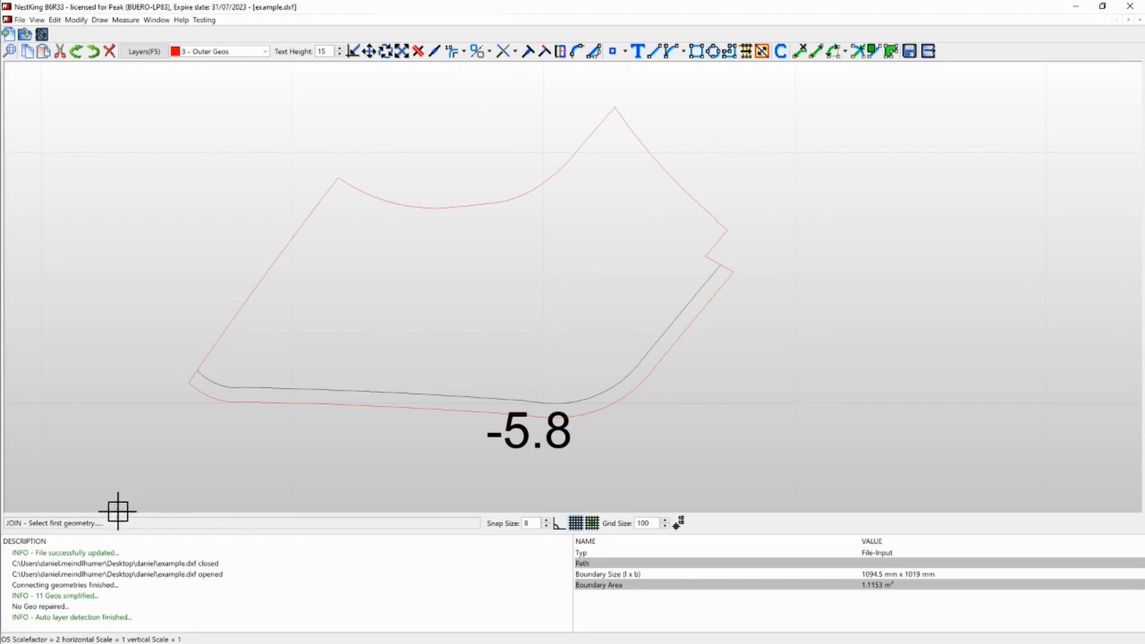
- Connect the remaining part outline and the offset curve into one closed outer contour, and select it
click(660, 236)
click(713, 290)
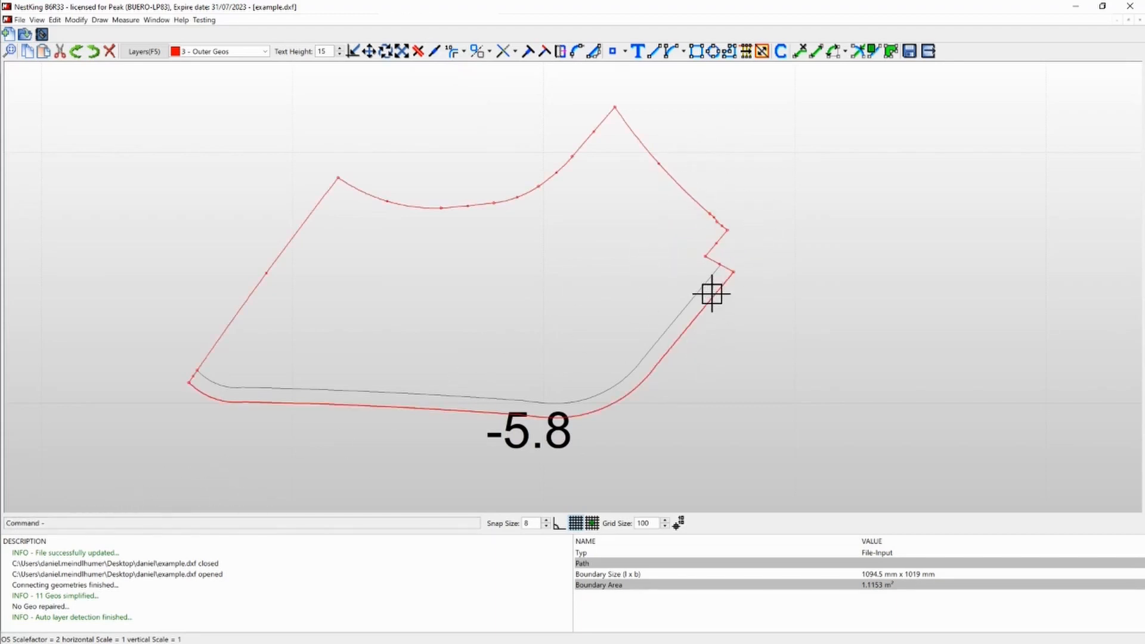
click(439, 51)
click(701, 203)
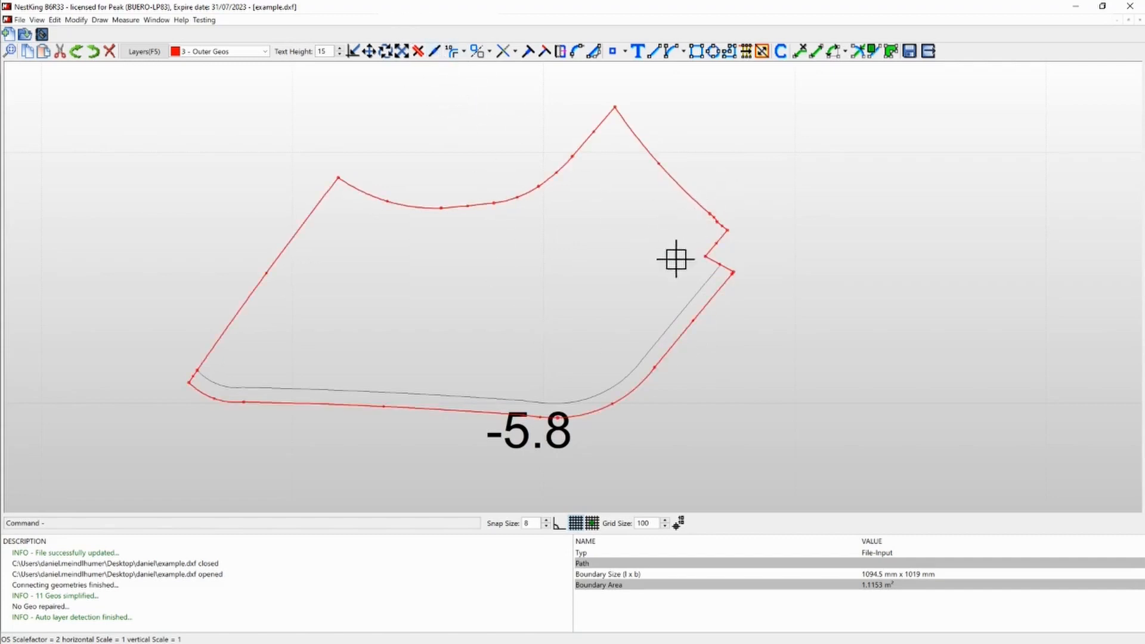
key(Escape)
click(705, 207)
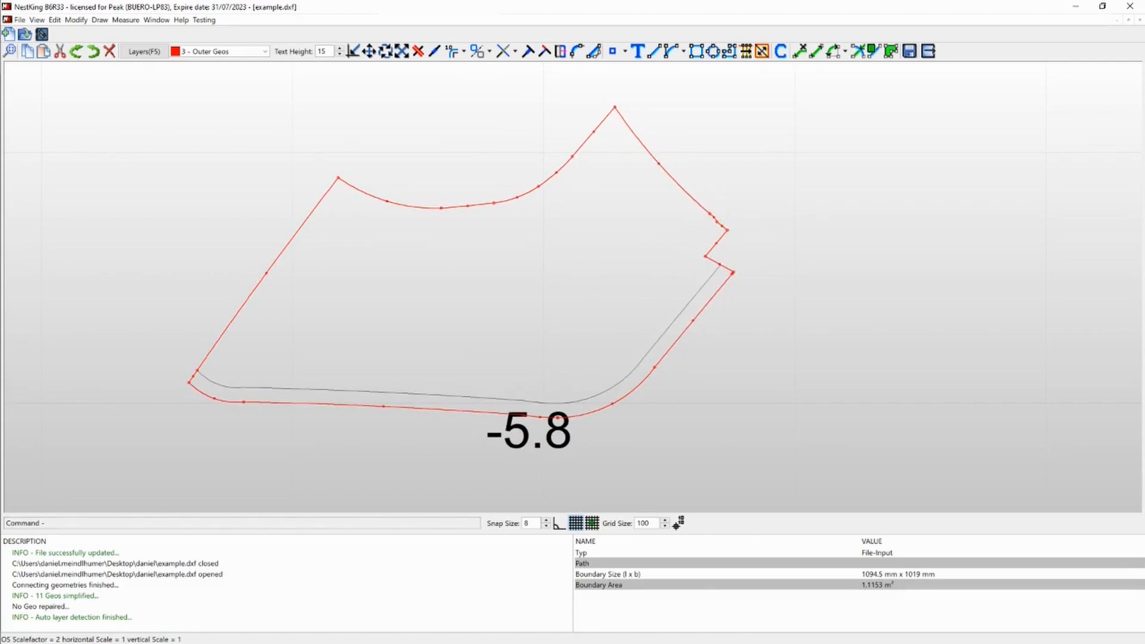
- Start a dialog-based offset on the lowest part from its lower-left corner to the corner just below the right-hand notch
scroll(517, 368, down, 5)
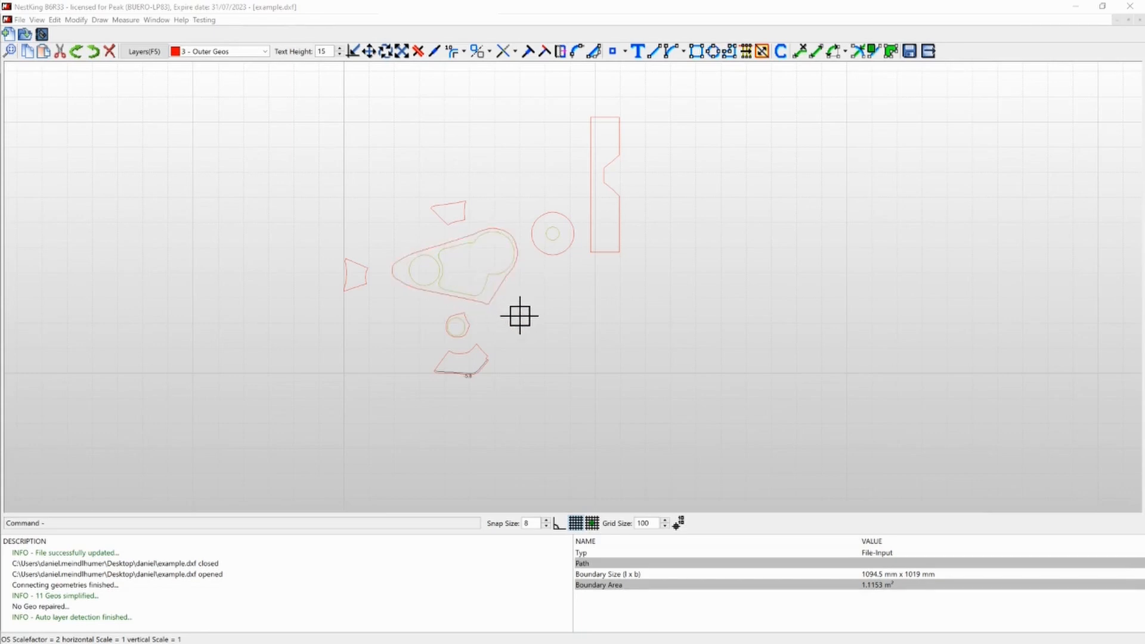
scroll(519, 315, up, 8)
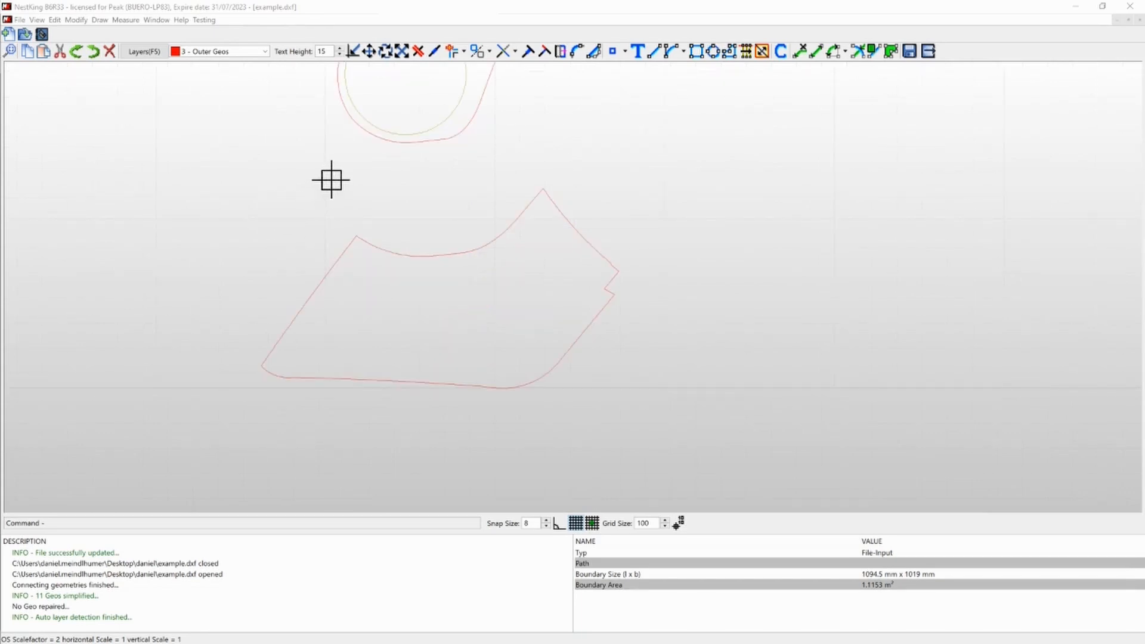
click(464, 52)
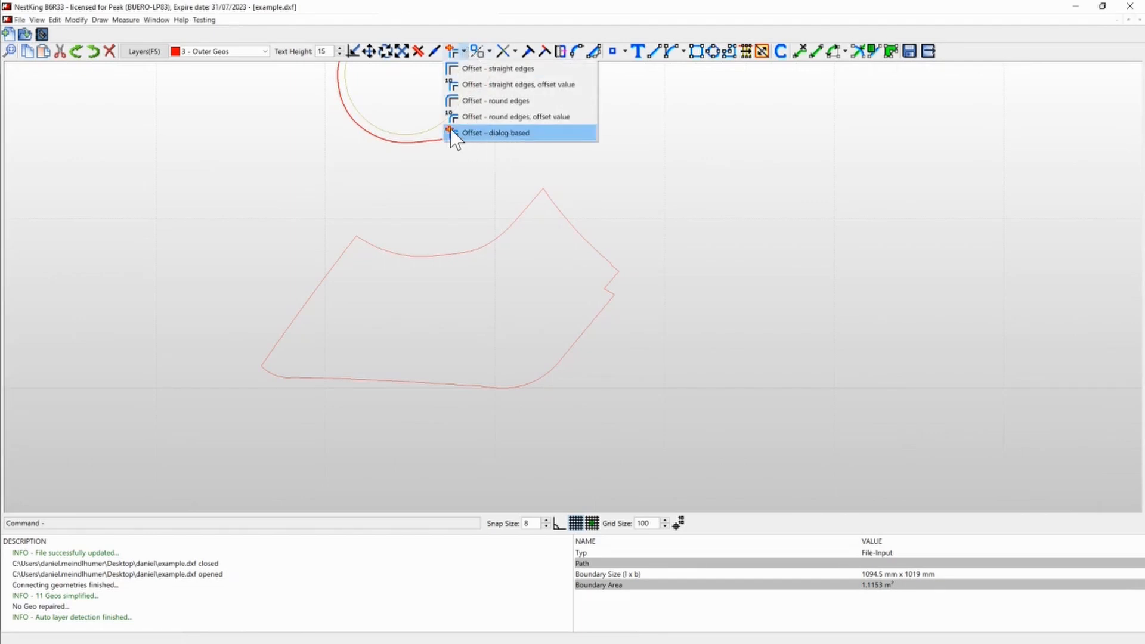
click(494, 133)
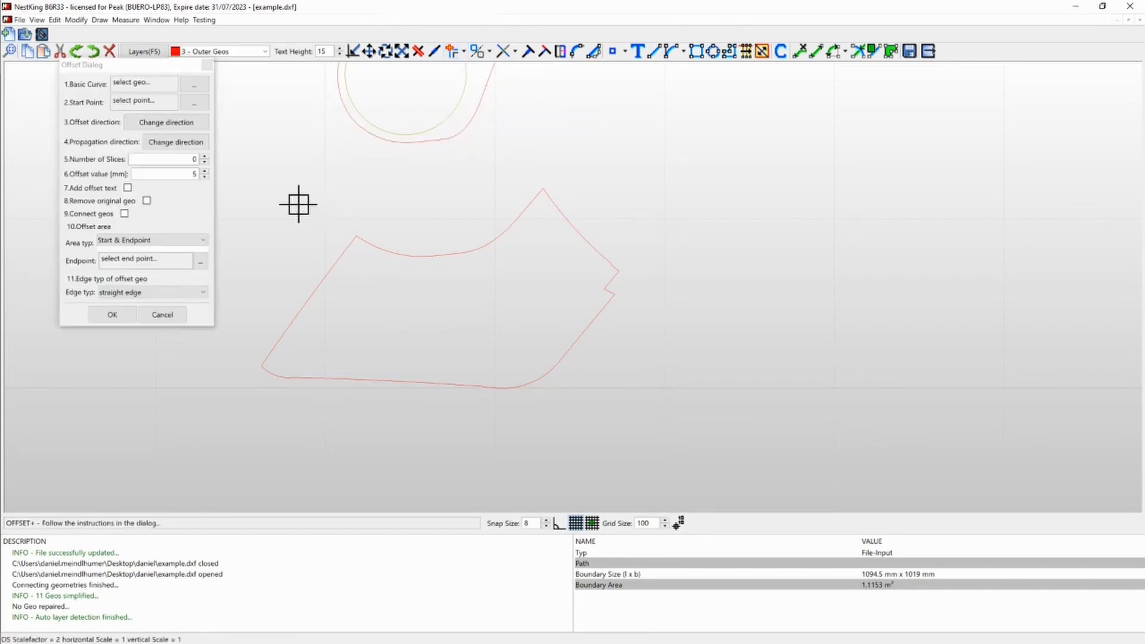
click(195, 104)
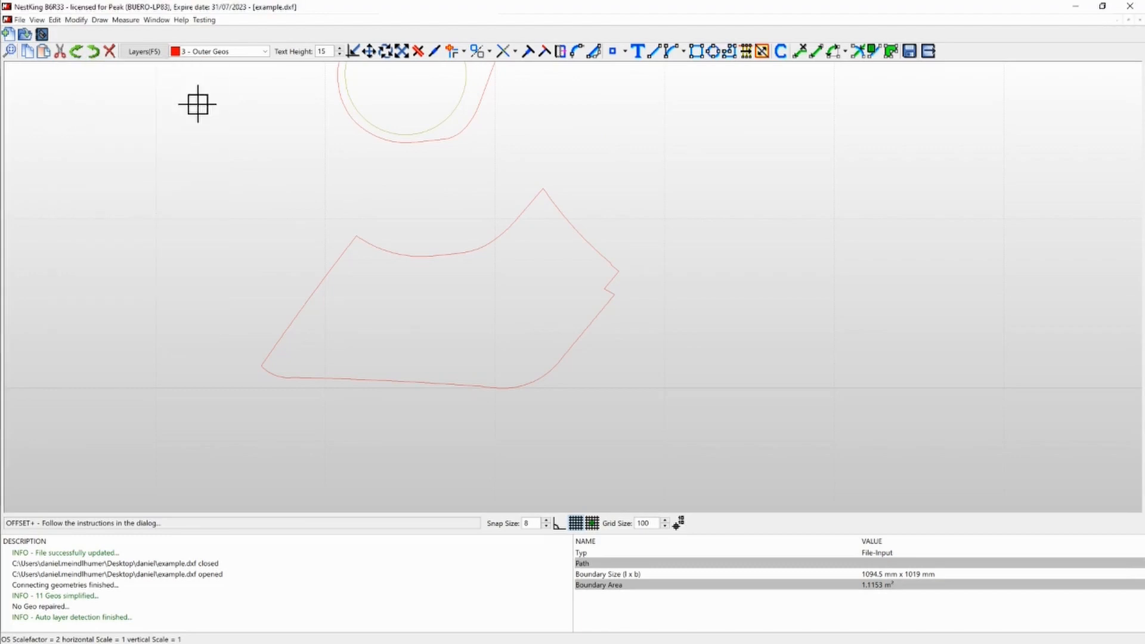
click(261, 365)
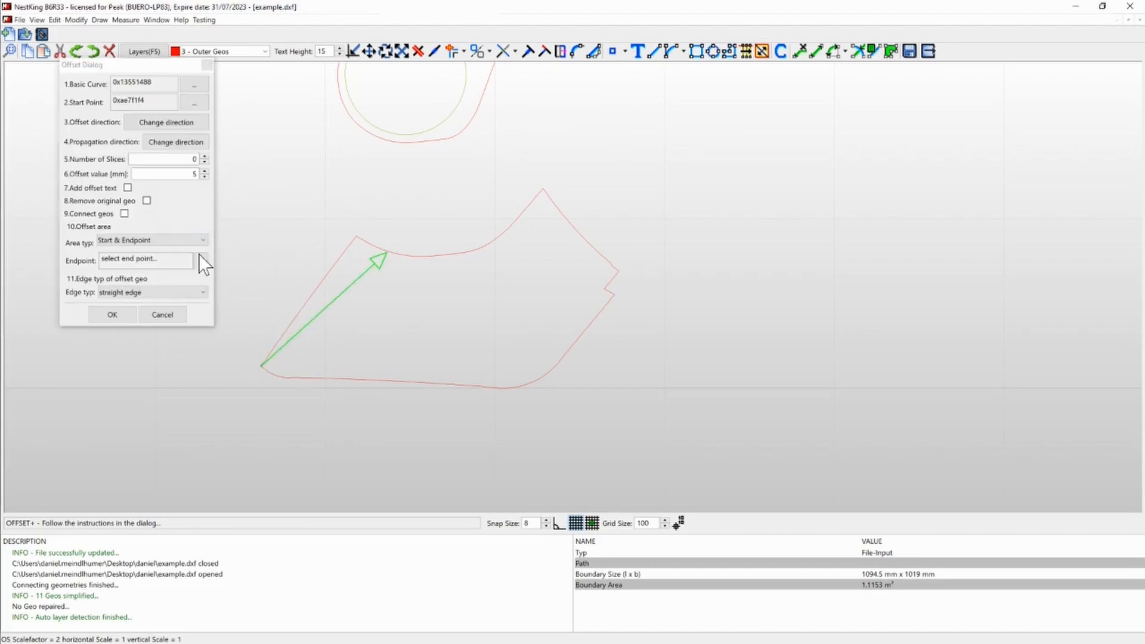
click(203, 262)
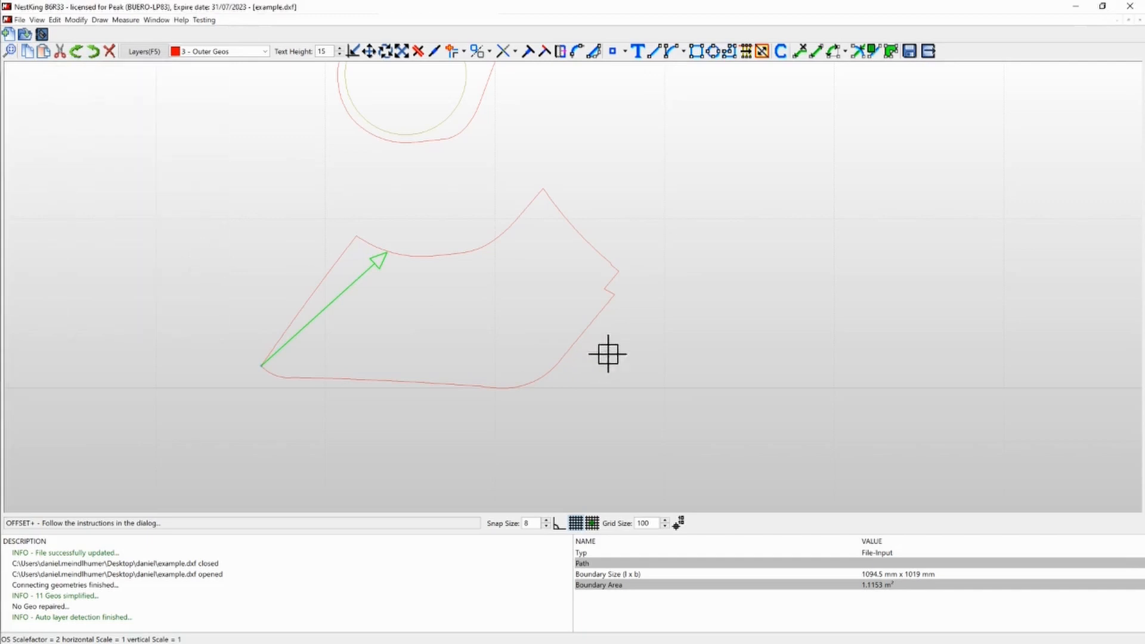
click(612, 293)
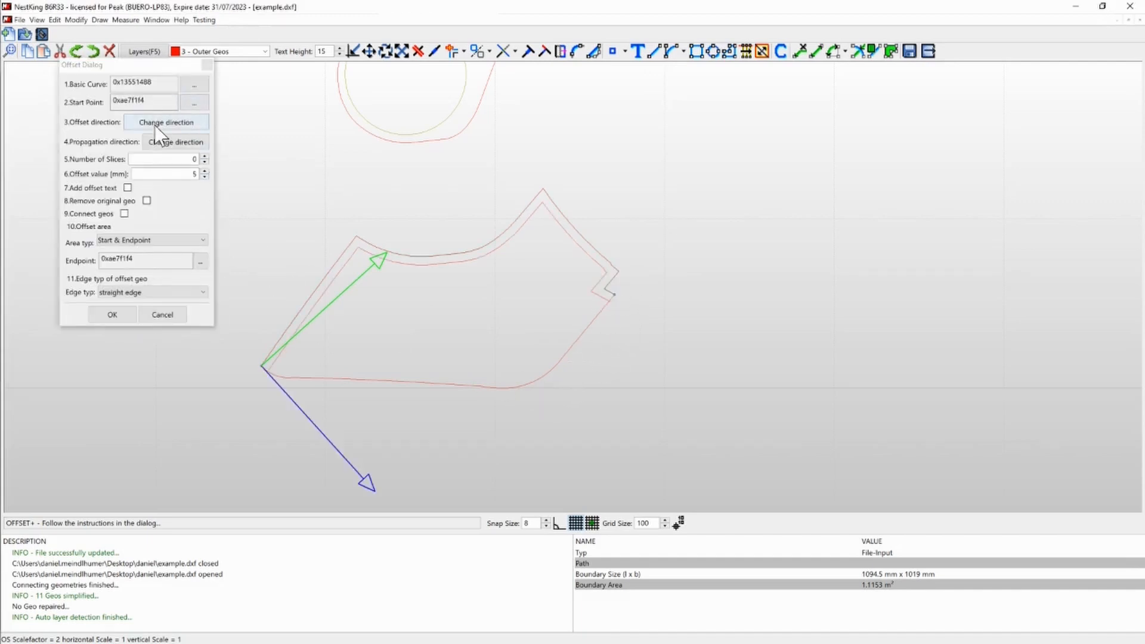
- Reverse the propagation so the offset follows the part's lower edge, and direct the offset outward
click(155, 126)
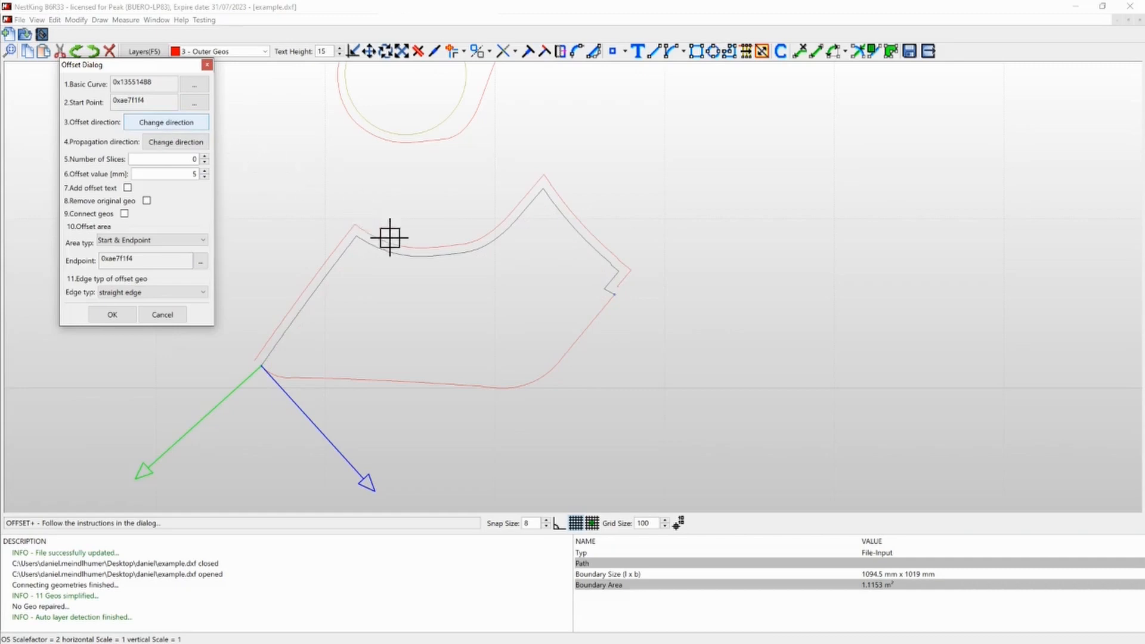
click(179, 127)
click(179, 128)
click(179, 128)
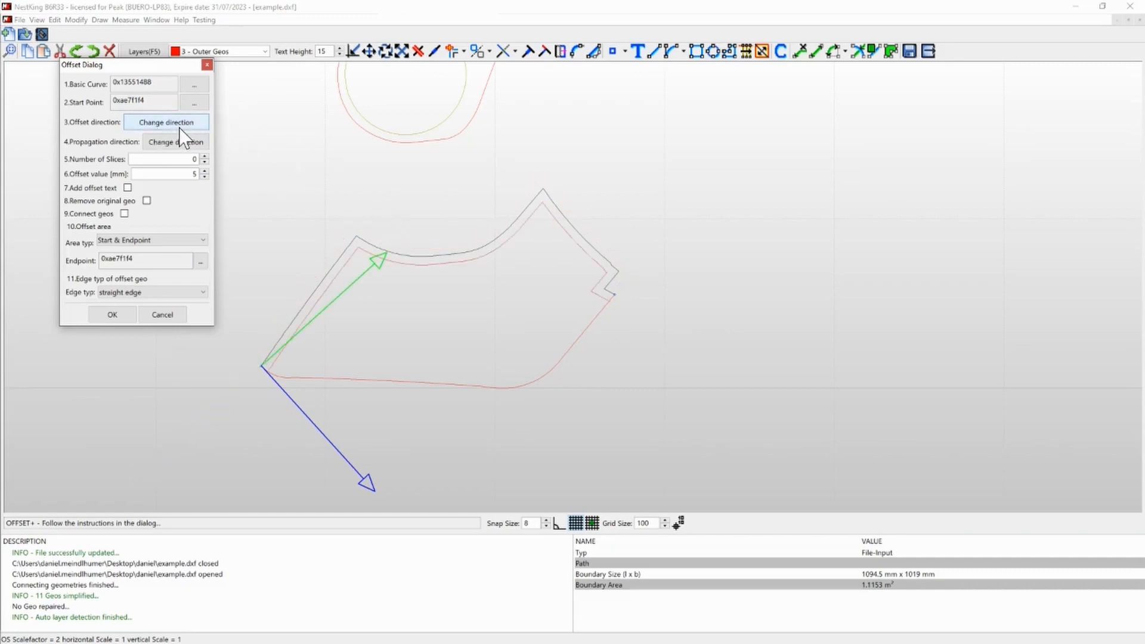
click(180, 143)
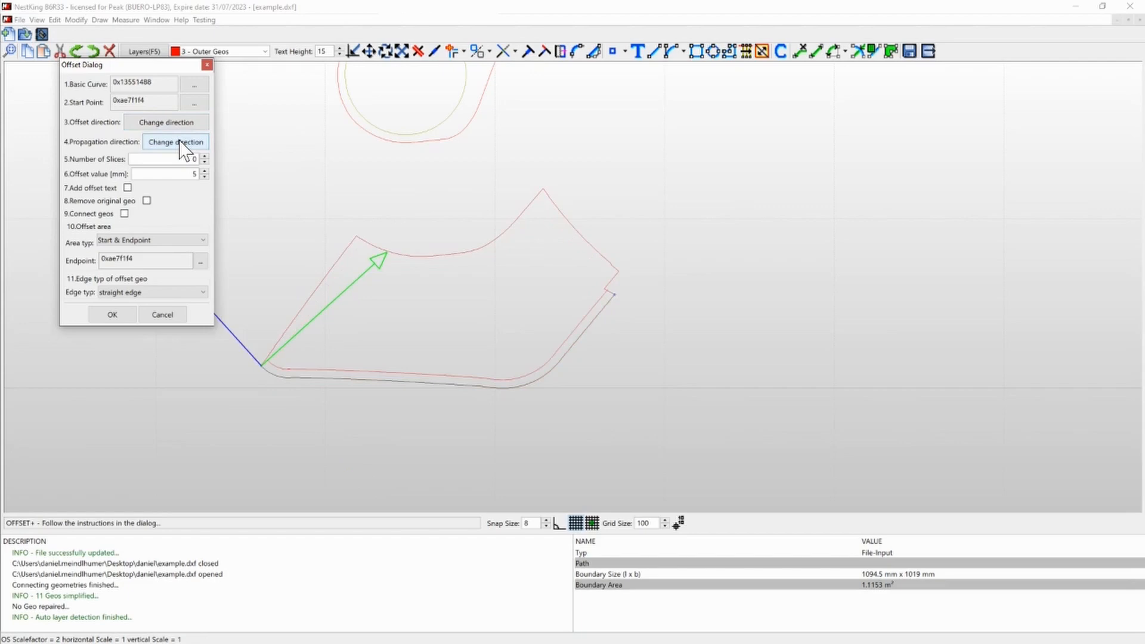
click(182, 123)
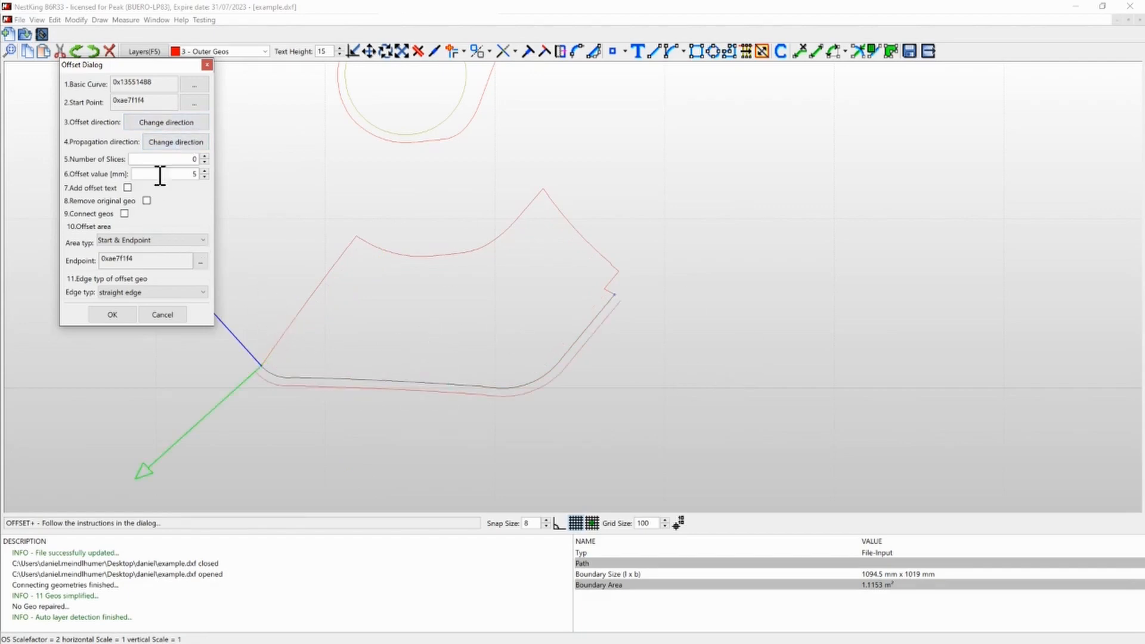
- Set the offset's number of slices to 8, and enable the offset text and connected geometries
click(205, 157)
click(205, 157)
click(127, 188)
click(127, 187)
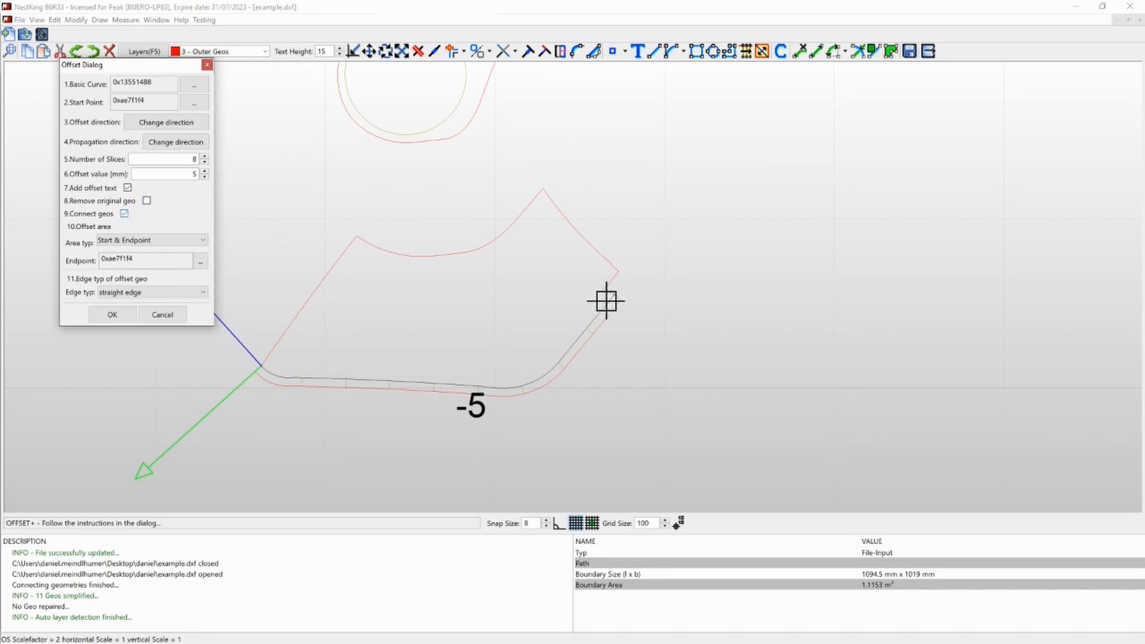
- Try the full basic curve as the offset area, and an offset distance of 329
click(162, 241)
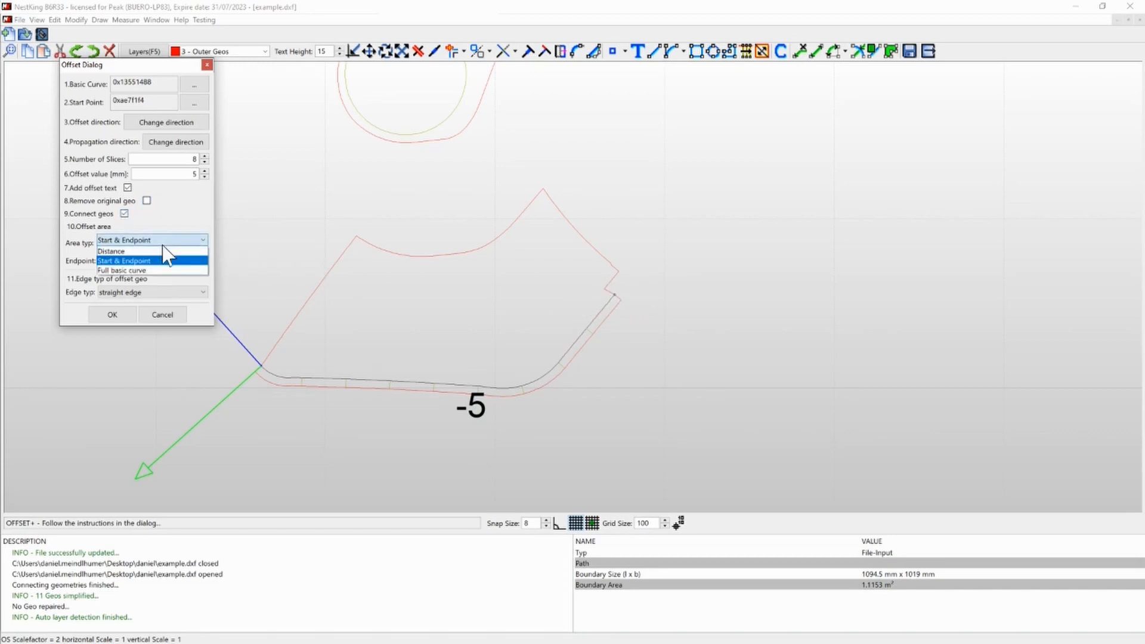
click(122, 271)
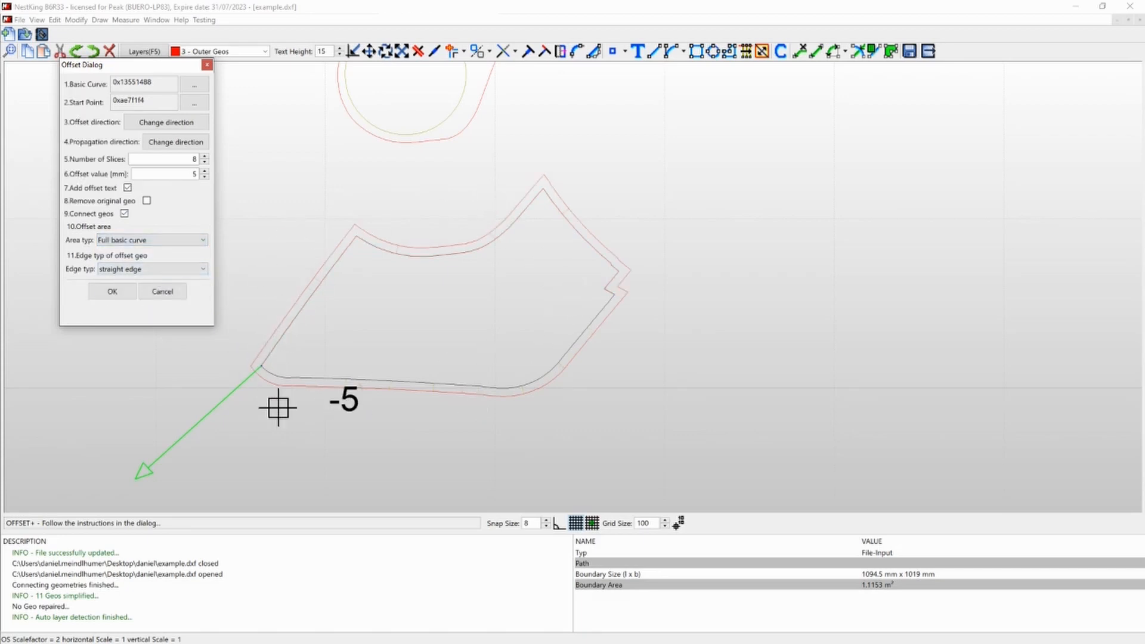
click(178, 240)
click(173, 266)
click(203, 256)
click(203, 257)
click(204, 257)
click(204, 256)
click(204, 251)
click(204, 251)
click(204, 251)
click(204, 251)
click(204, 251)
click(204, 251)
click(204, 251)
click(204, 251)
click(204, 251)
click(204, 251)
click(204, 251)
click(203, 251)
click(204, 251)
click(204, 251)
click(204, 251)
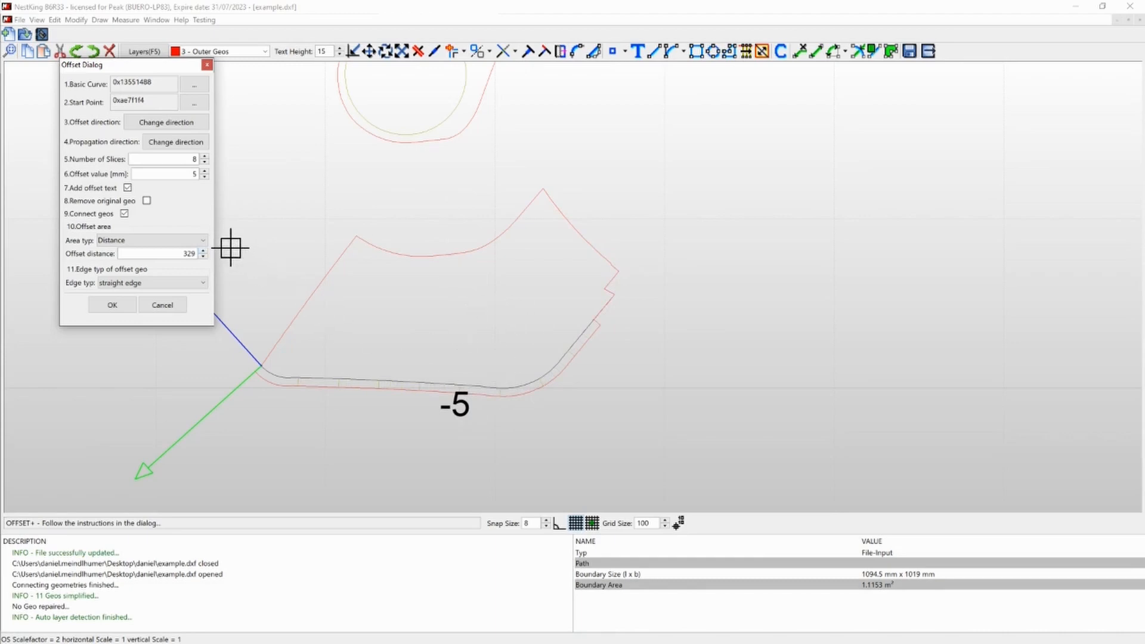
- Try the offset area as Start & Endpoint and again as the full basic curve
click(202, 240)
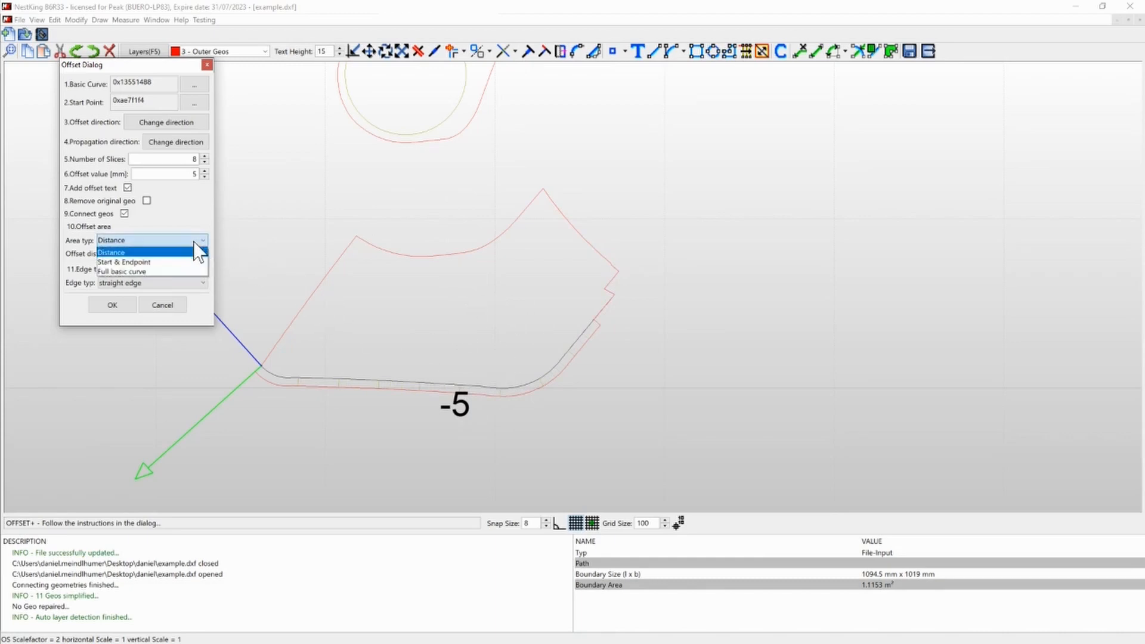
click(169, 262)
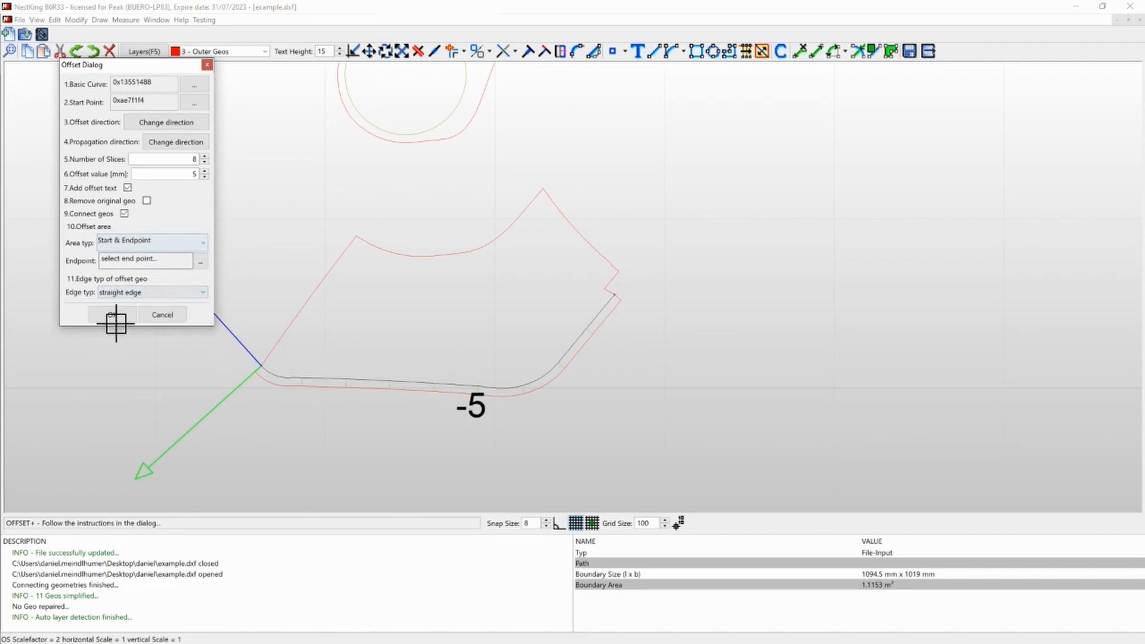
click(139, 244)
click(130, 277)
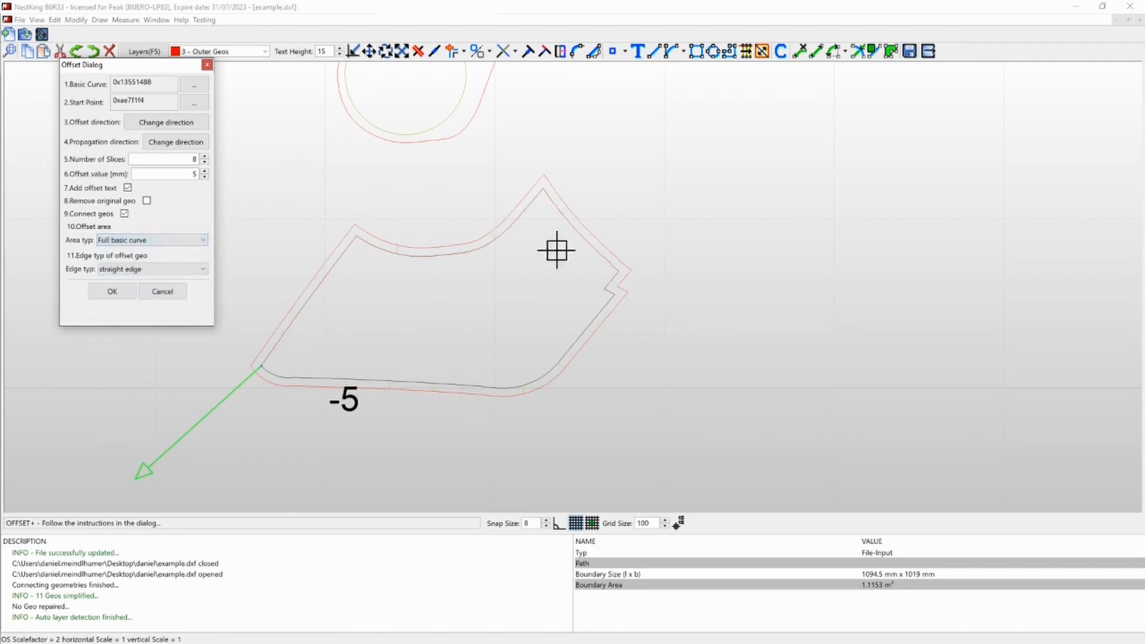
- Compare the straight and round edge types on the offset's corners, and choose round edge
click(158, 270)
click(152, 287)
click(156, 274)
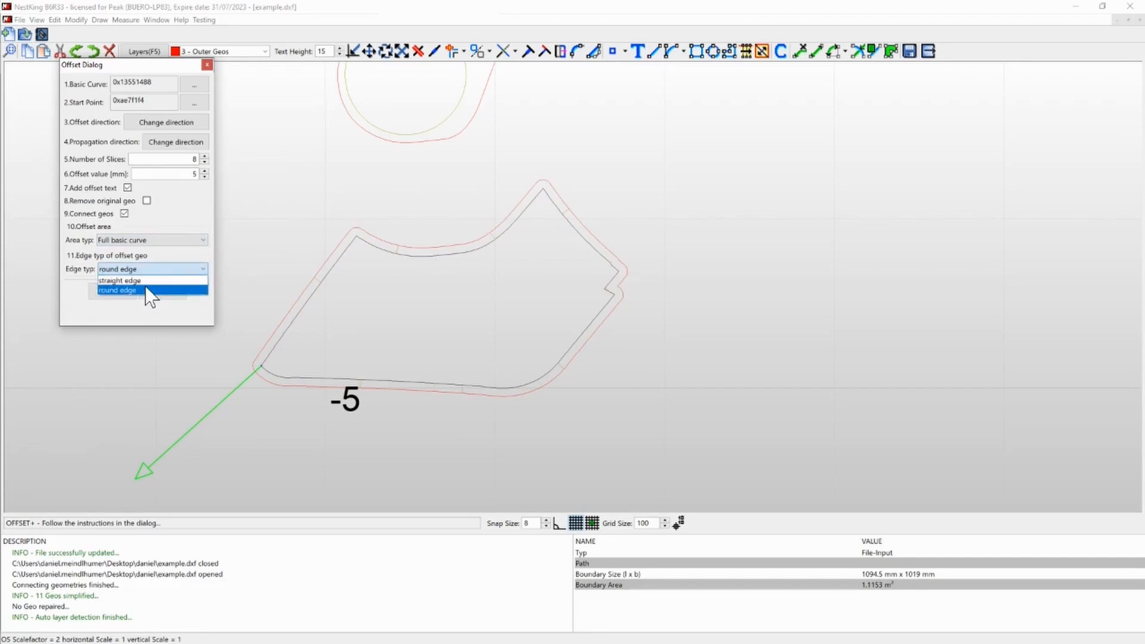
click(152, 278)
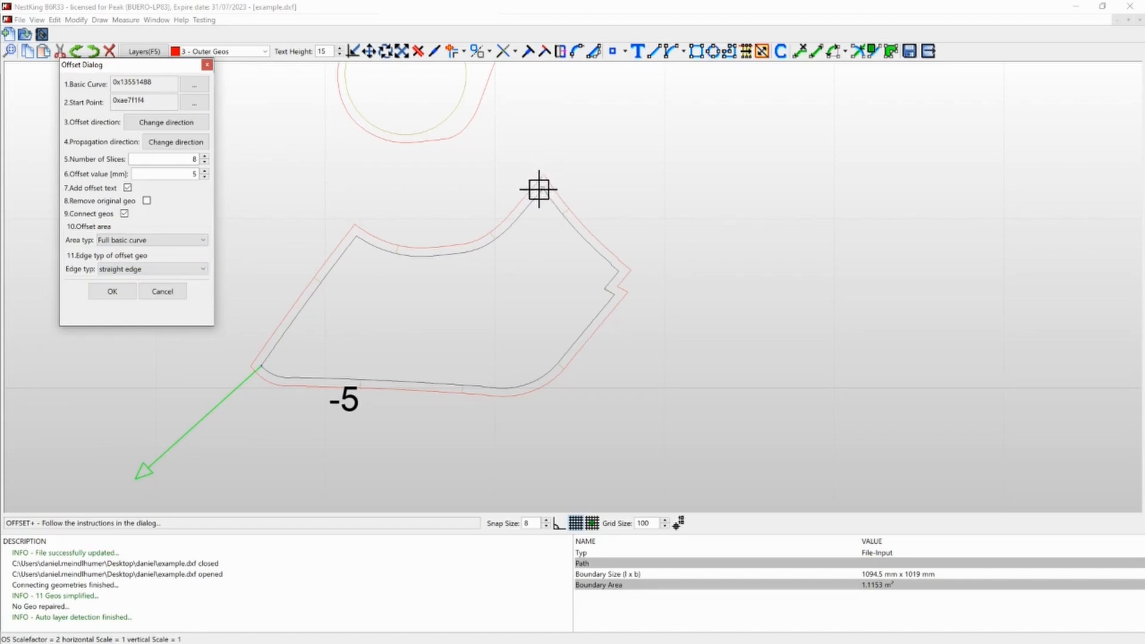
click(162, 270)
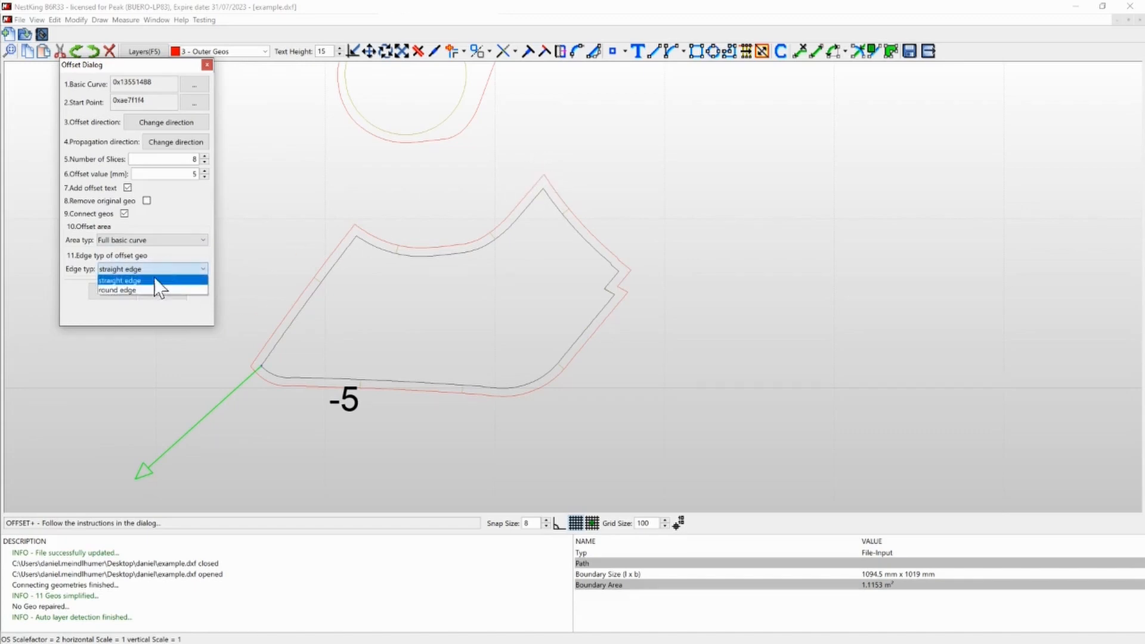
click(151, 291)
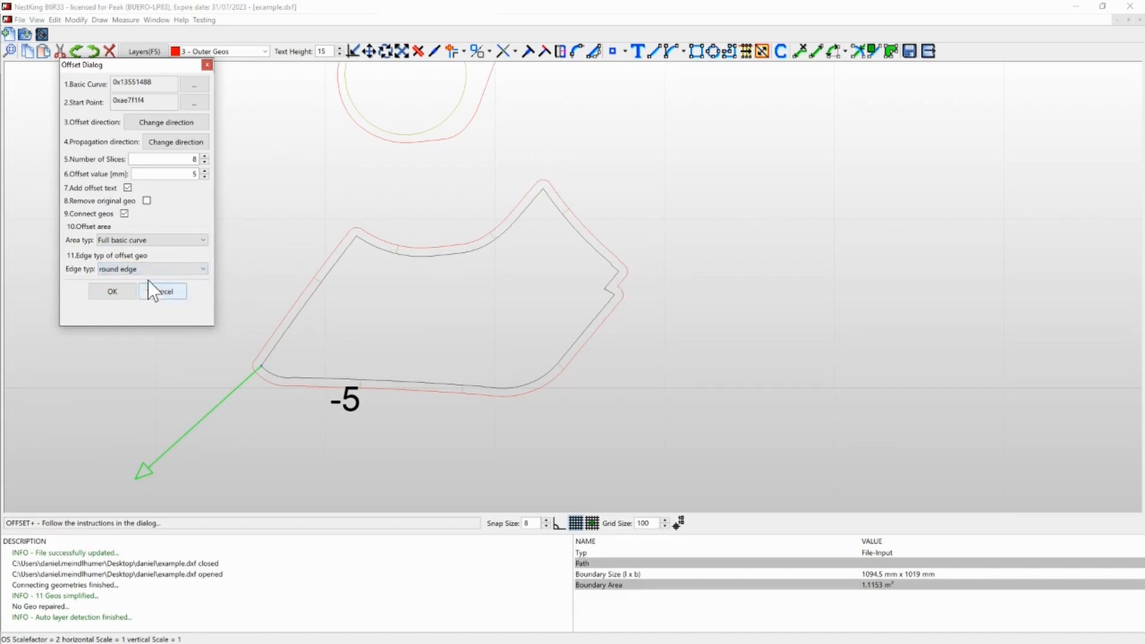
- Set the offset area back to Start & Endpoint and create the 5 mm offset along the lowest part's lower edge
click(154, 241)
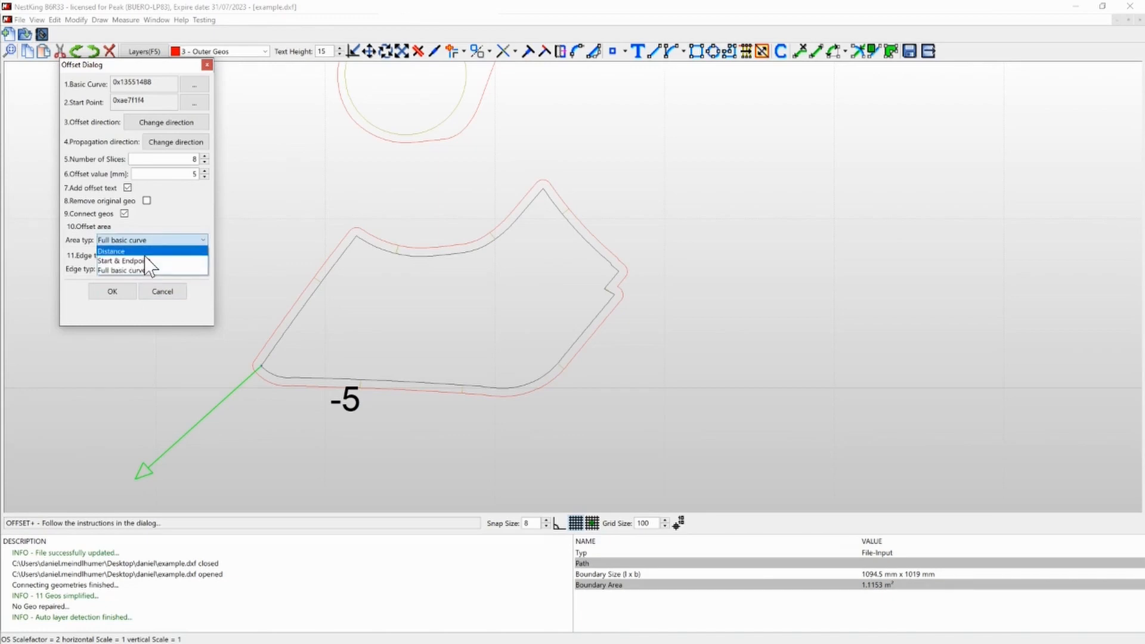
click(146, 261)
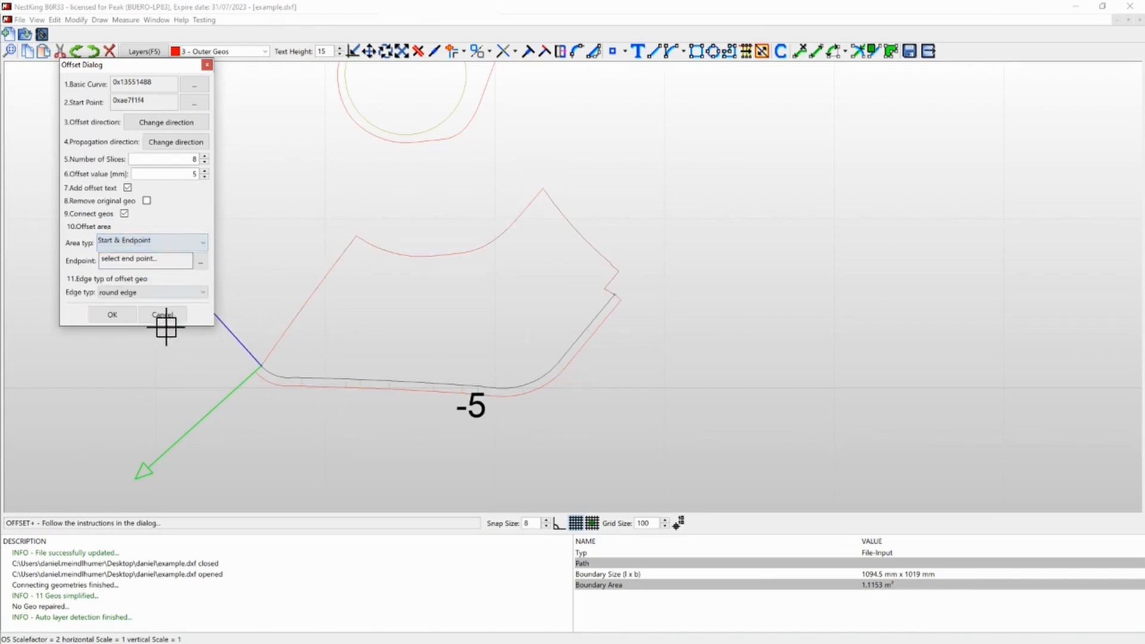
click(112, 314)
scroll(340, 288, down, 2)
scroll(366, 352, up, 2)
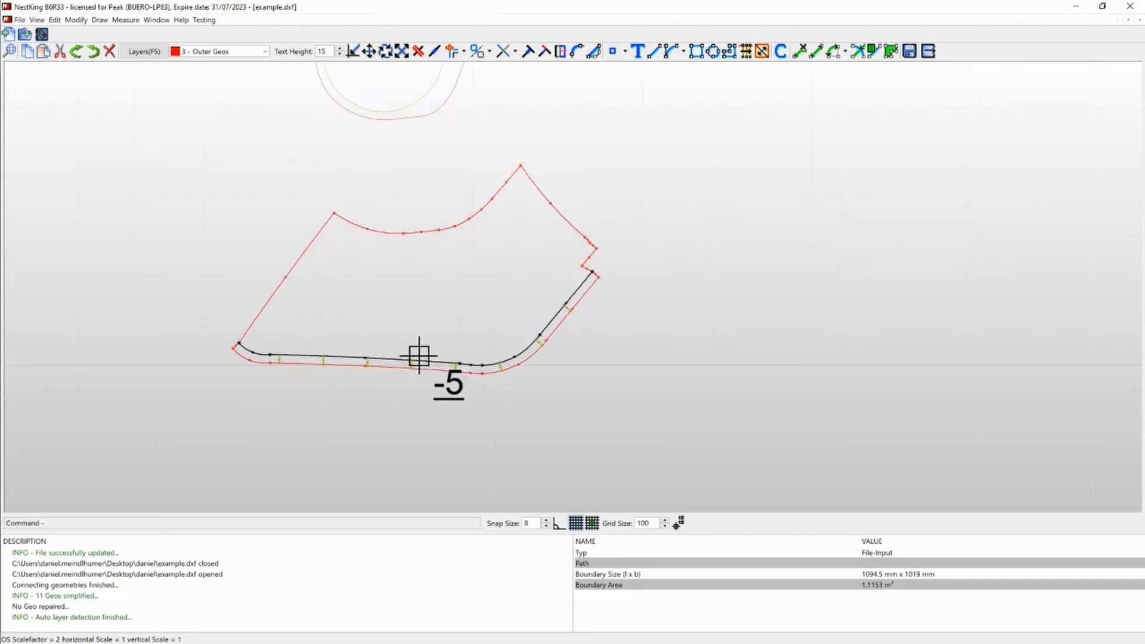
scroll(419, 356, up, 1)
scroll(418, 355, down, 1)
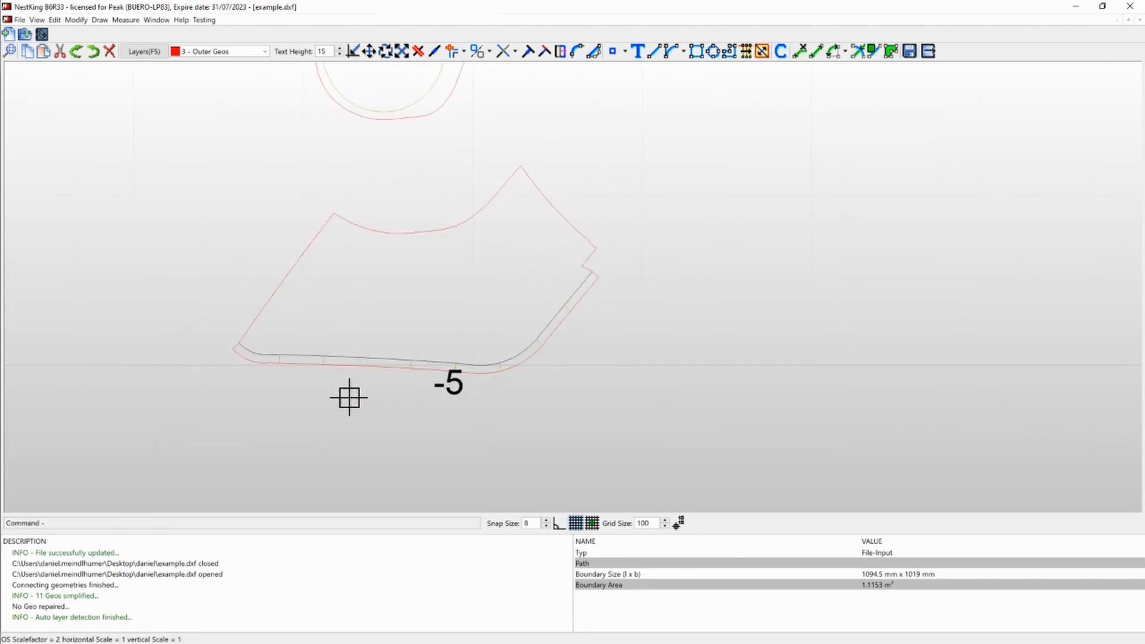
scroll(513, 358, down, 3)
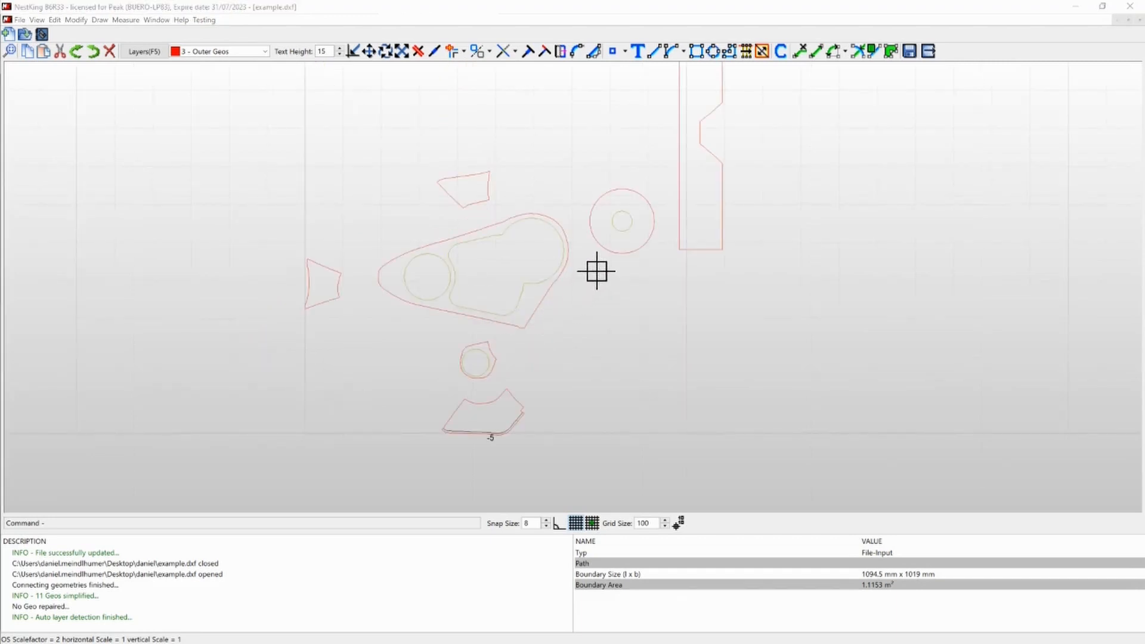
click(780, 55)
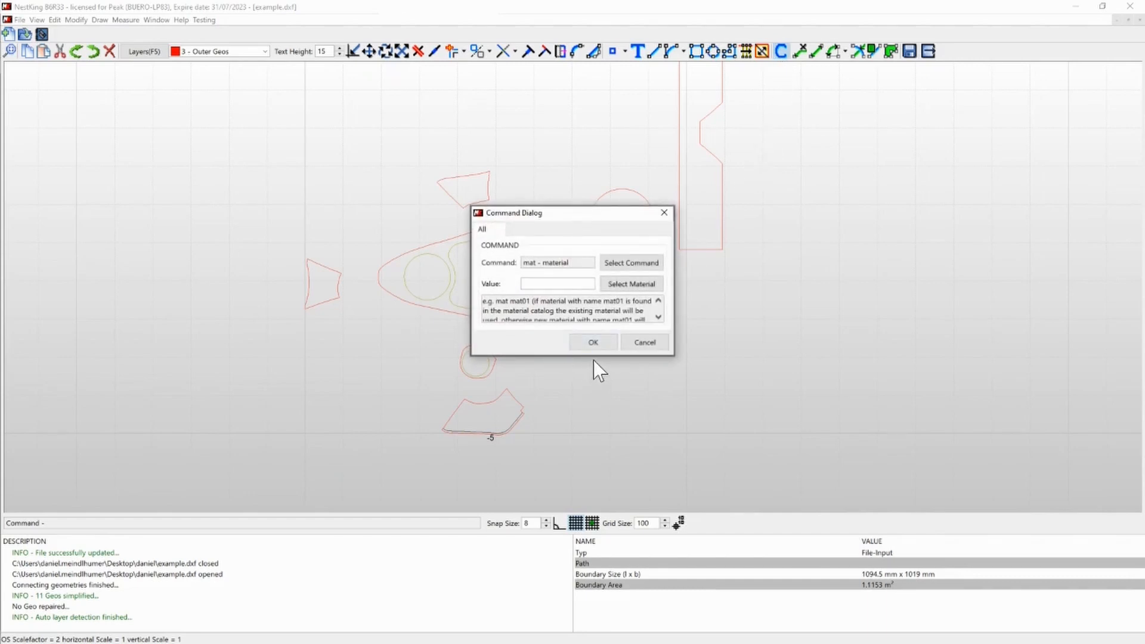
click(643, 341)
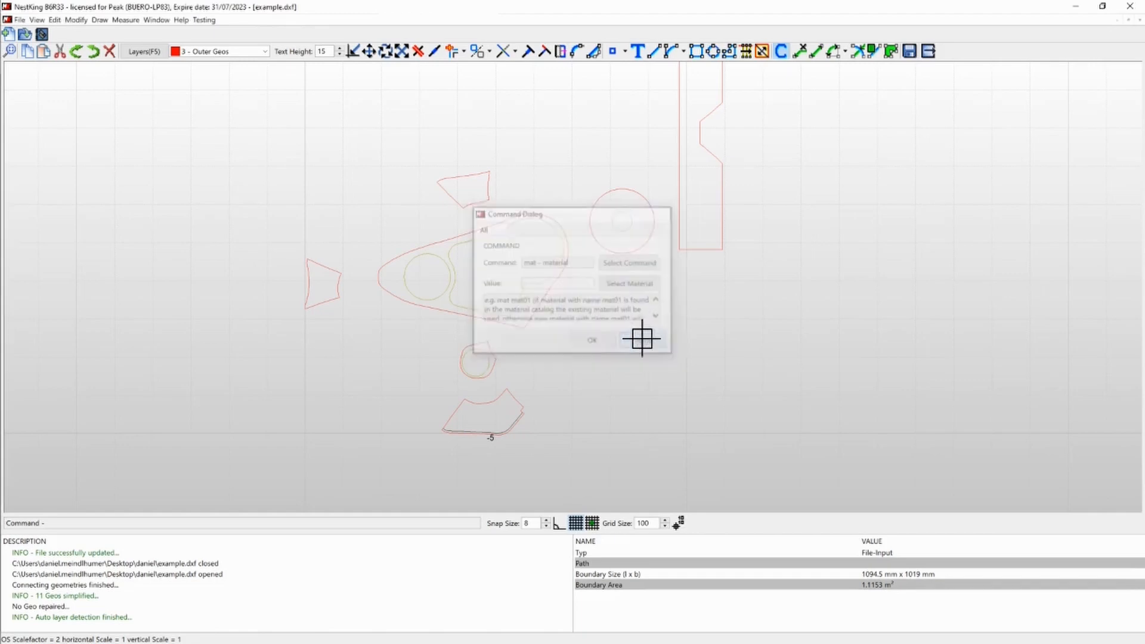
- Create the text "st03" on the blue layer and place it inside the small four-sided part above the large part
scroll(449, 193, up, 1)
scroll(409, 184, down, 1)
mouse_move(271, 136)
mouse_down()
mouse_move(529, 465)
mouse_move(581, 465)
mouse_move(569, 447)
mouse_up()
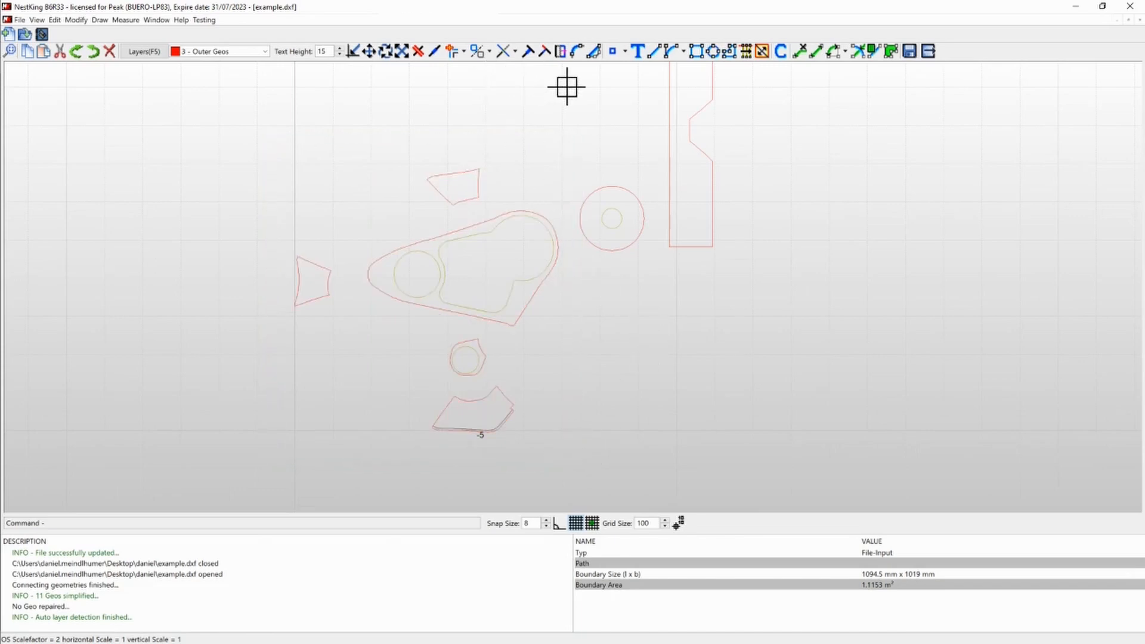
click(637, 51)
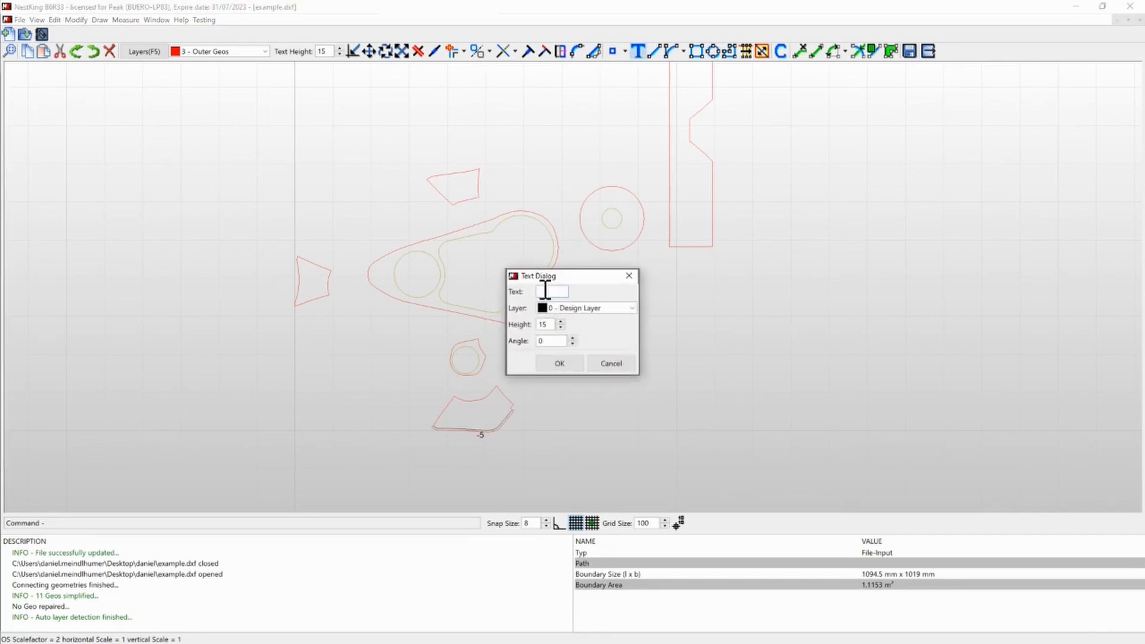
text(st03)
click(591, 308)
click(574, 325)
click(561, 365)
scroll(455, 174, up, 3)
click(455, 197)
- Copy the "st03" label into the leftmost part and into the left end of the large part
key(ctrl+c)
key(ctrl+v)
click(364, 187)
scroll(289, 259, down, 3)
scroll(223, 334, up, 3)
click(248, 286)
key(ctrl+v)
click(463, 263)
- Paste the "st03" label into the lowest part and into the small part with the round hole above it
key(ctrl+v)
scroll(430, 213, down, 4)
scroll(511, 353, up, 3)
click(572, 442)
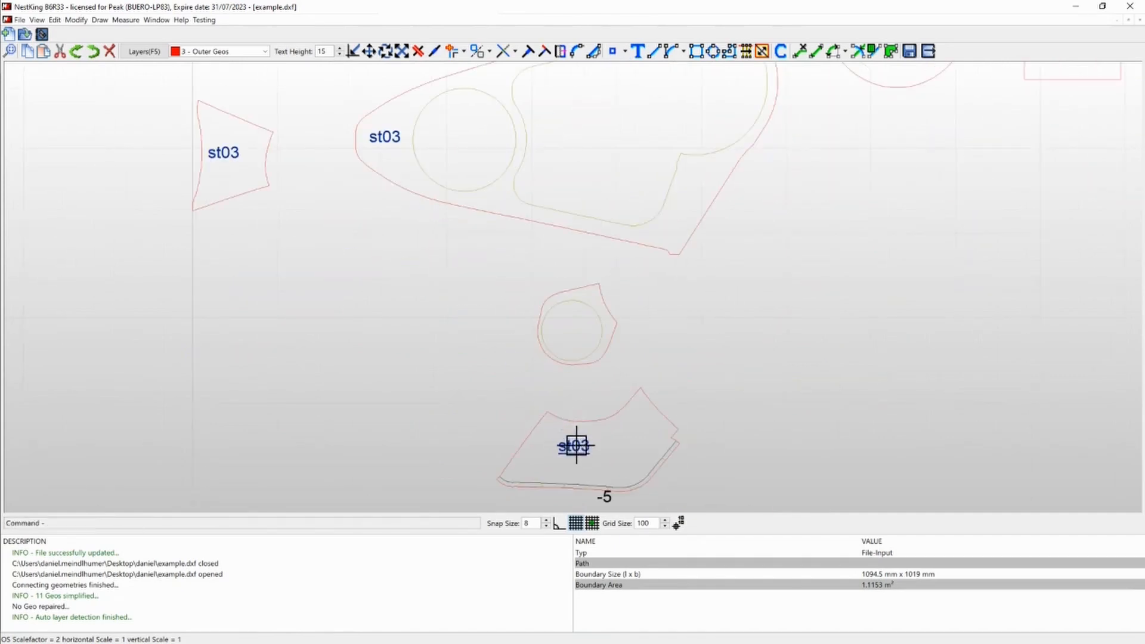
scroll(554, 400, down, 3)
scroll(559, 344, up, 3)
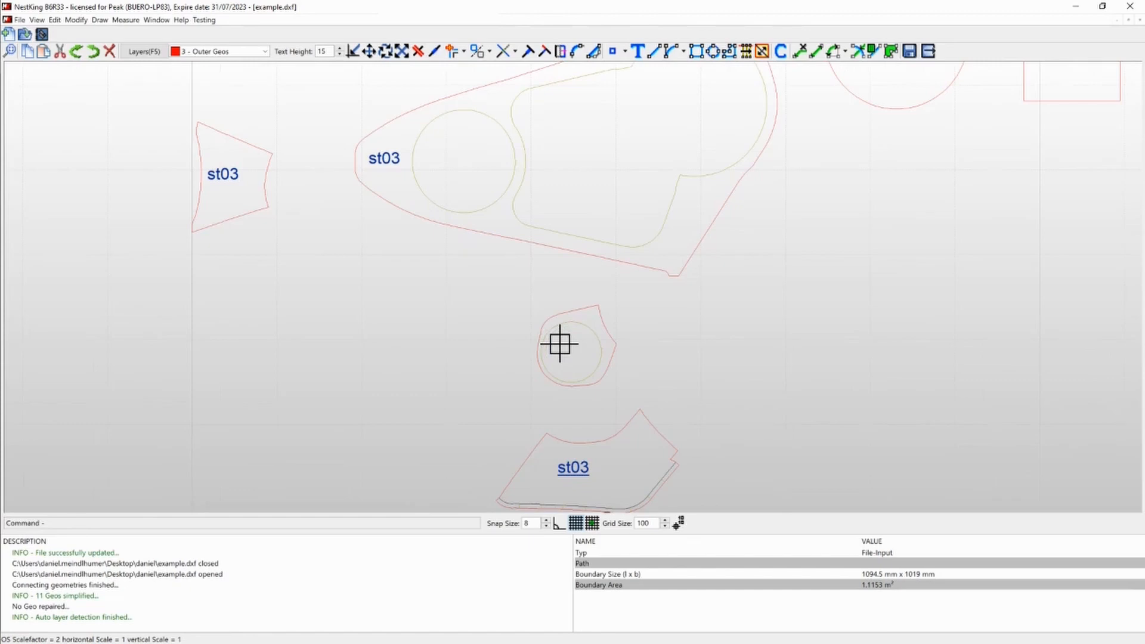
key(ctrl+v)
click(570, 347)
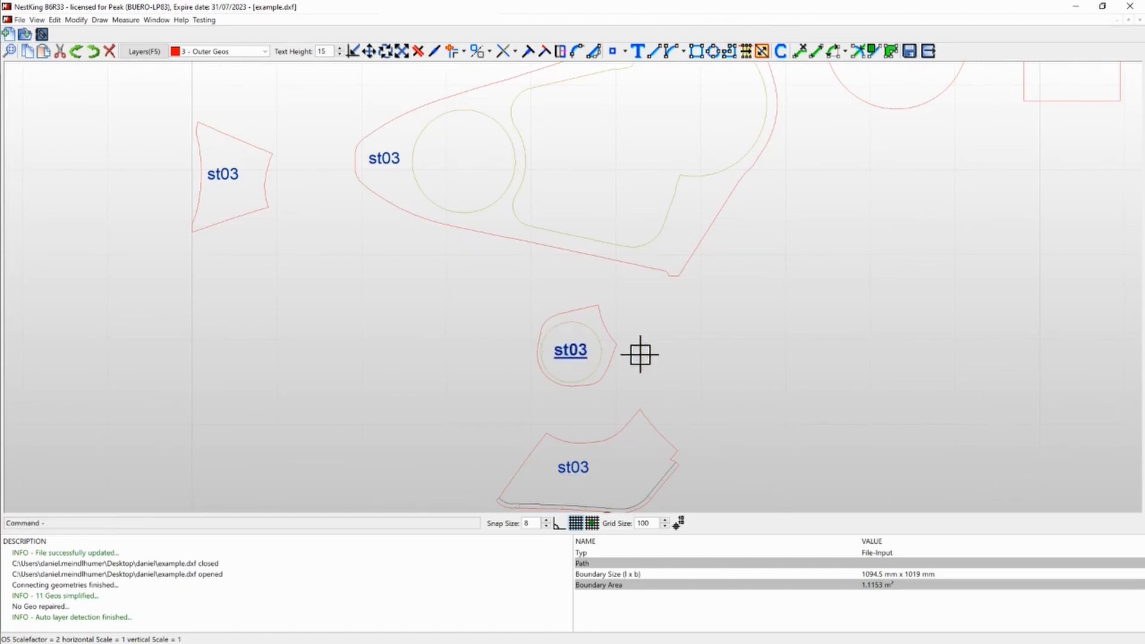
- Change the label in the small four-sided part above the large part to "st02"
scroll(587, 354, down, 3)
scroll(585, 346, down, 1)
scroll(608, 212, up, 1)
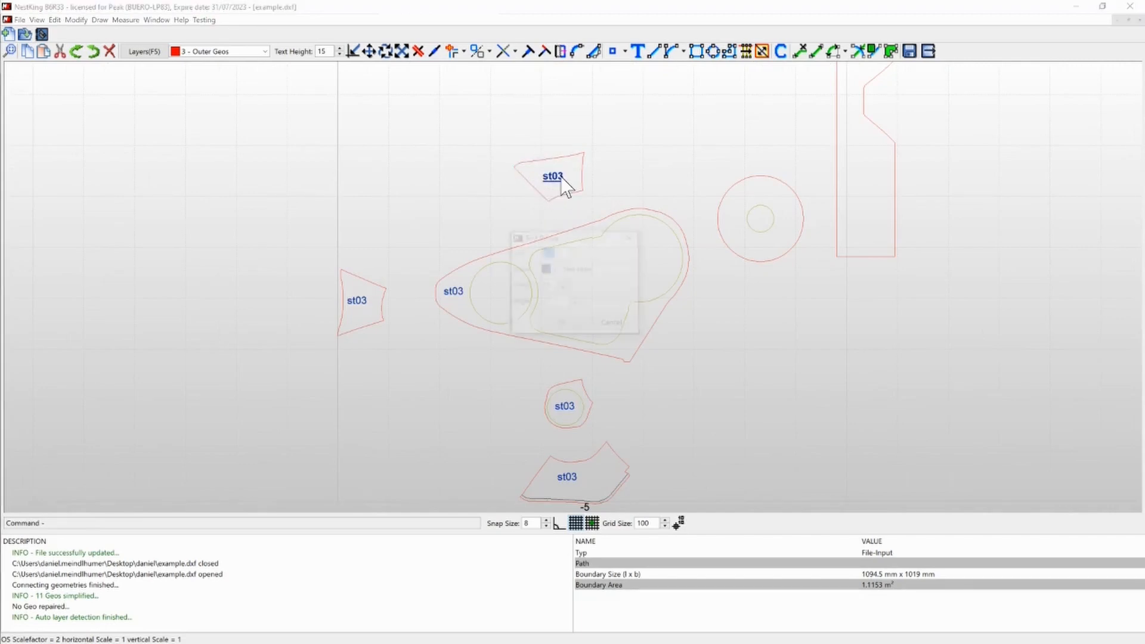
double_click(564, 182)
click(549, 250)
text(2)
click(559, 322)
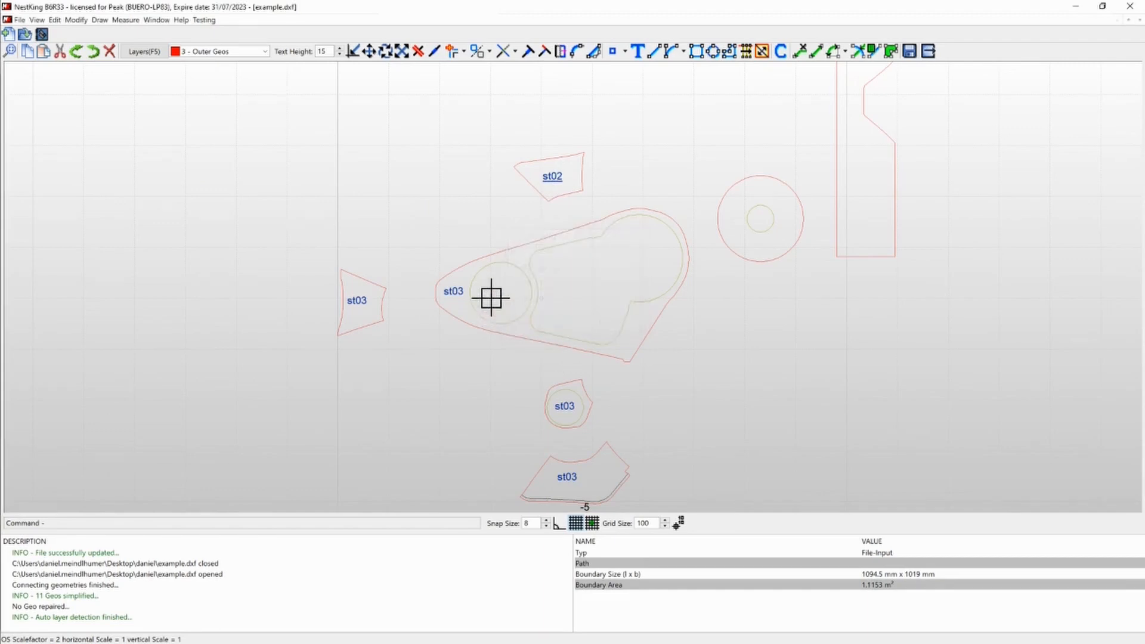
- Change the label at the pointed end of the large part to "st02"
double_click(455, 290)
click(562, 251)
key(BackSpace)
text(2)
click(559, 322)
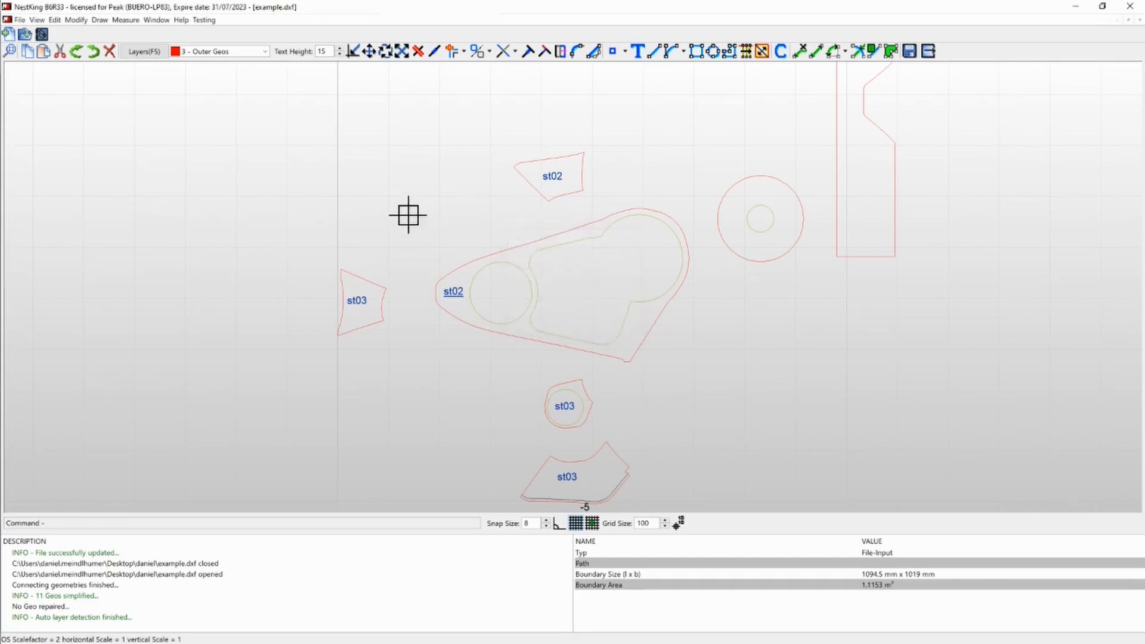
- Undo the label edits and all placed "st03" texts, back to the unlabelled parts
scroll(393, 192, down, 1)
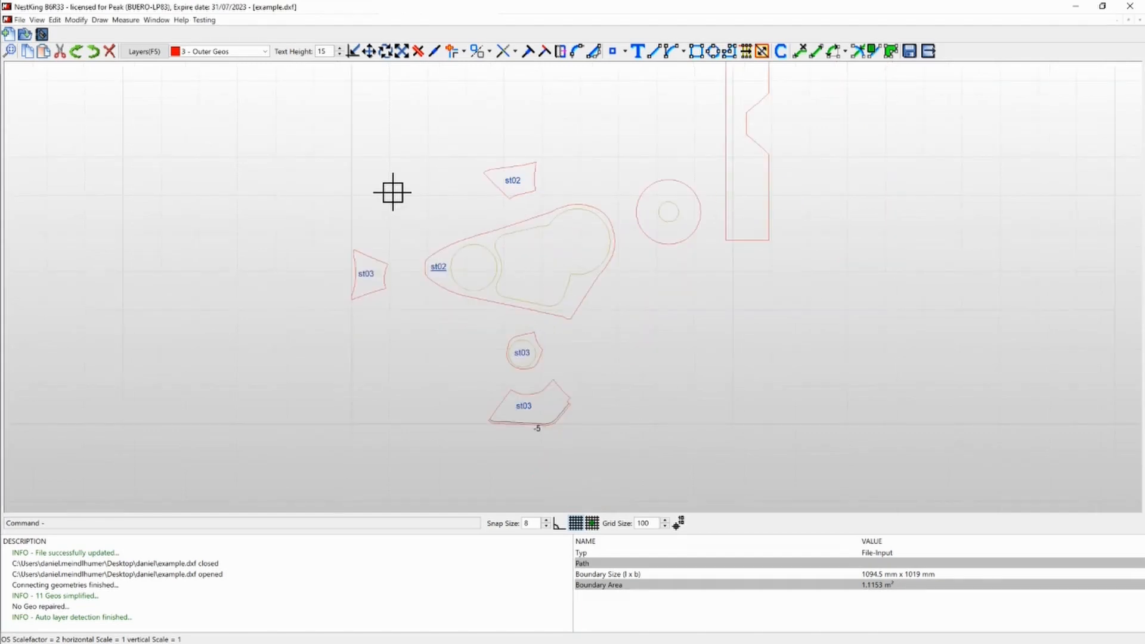
key(ctrl+z)
key(ctrl+z)
key(ctrl+z)
key(ctrl+z)
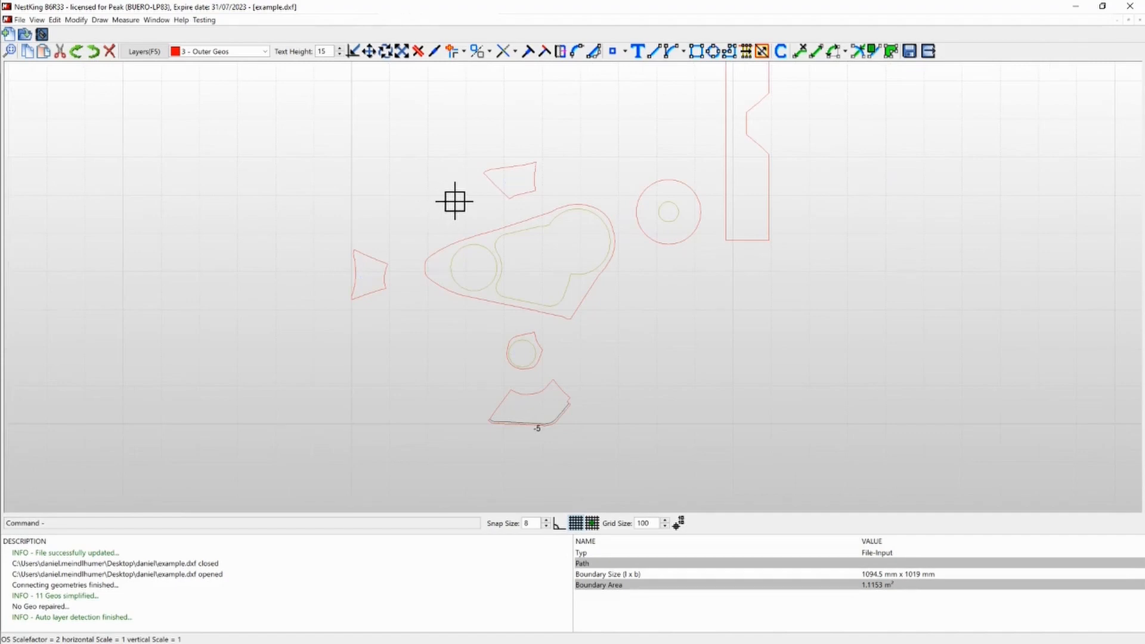
- Draw a rectangle enclosing the large part and the four small parts around it, and assign it to layer 9 - Command Layer
click(697, 52)
click(321, 115)
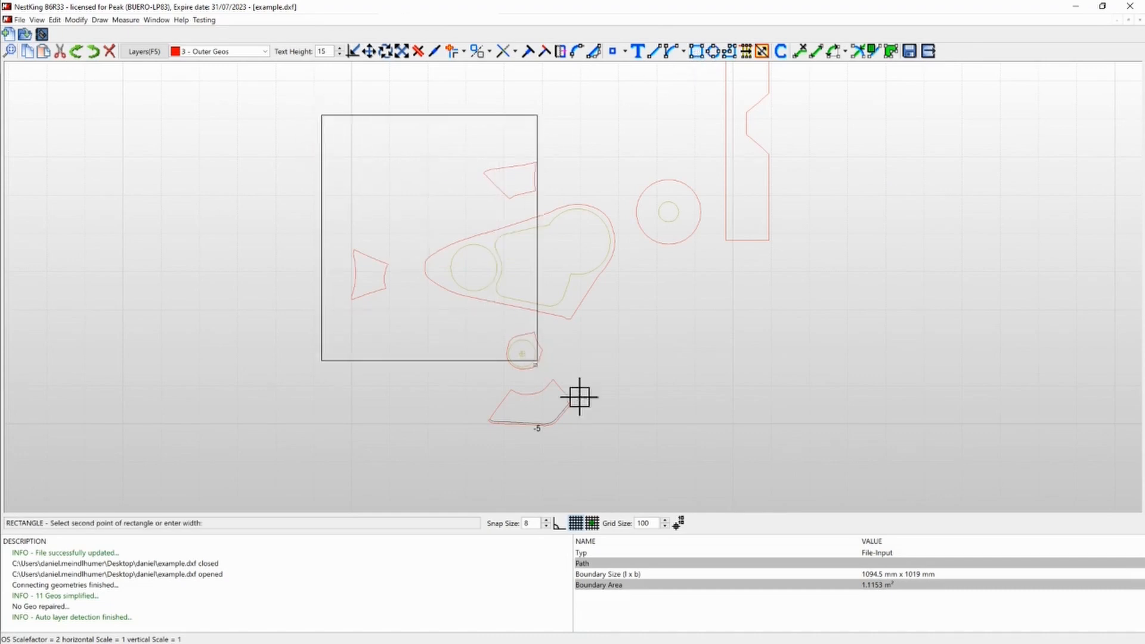
click(625, 456)
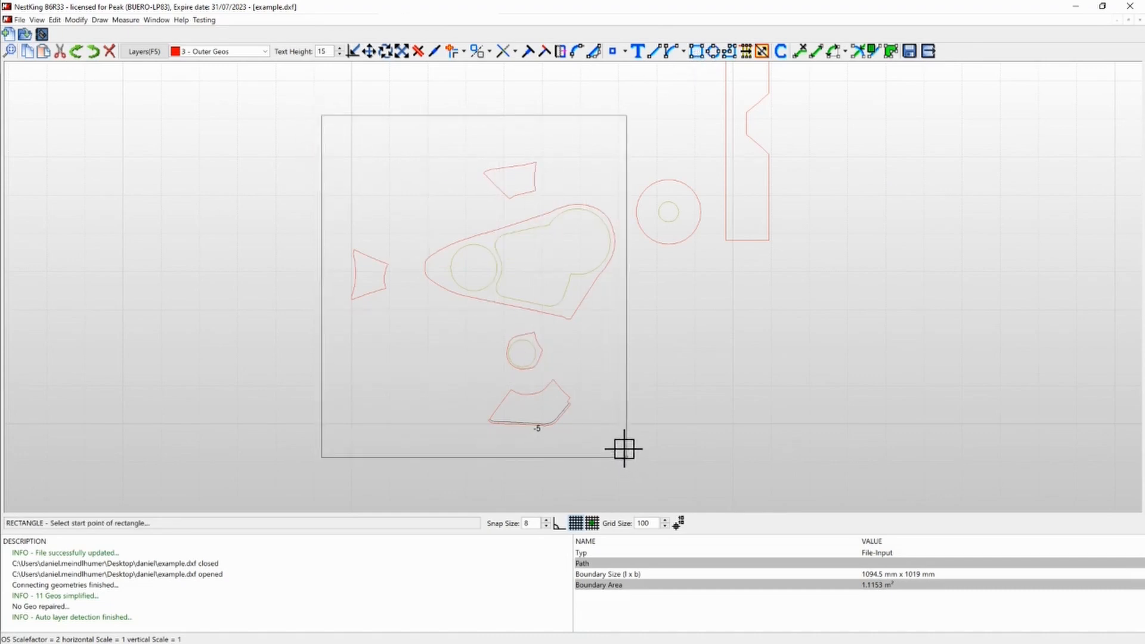
key(Escape)
click(418, 116)
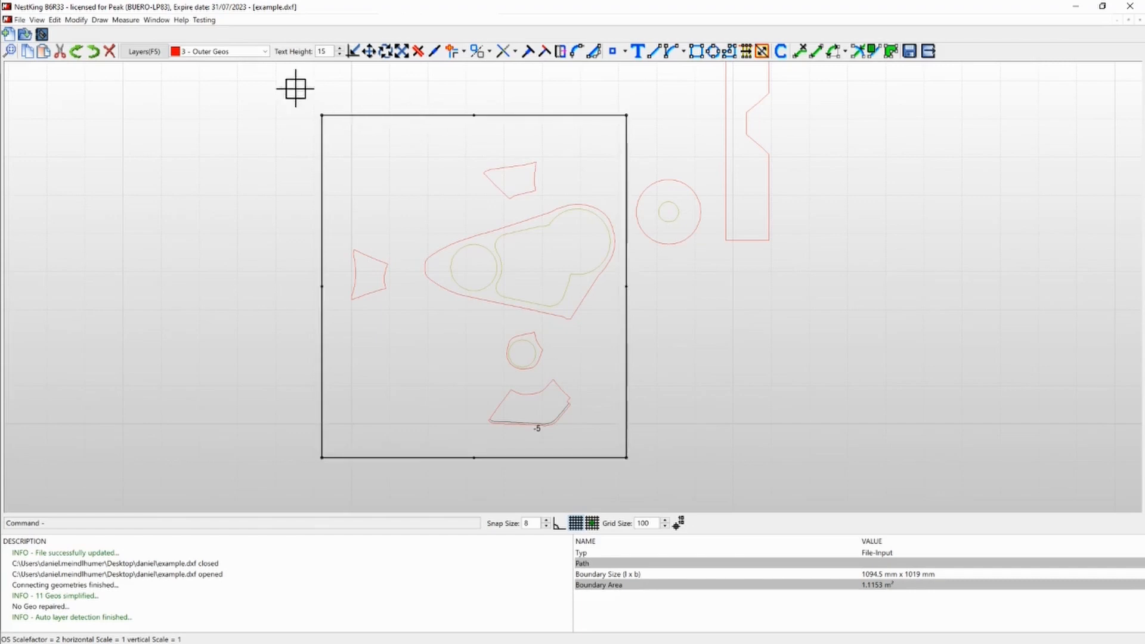
click(263, 52)
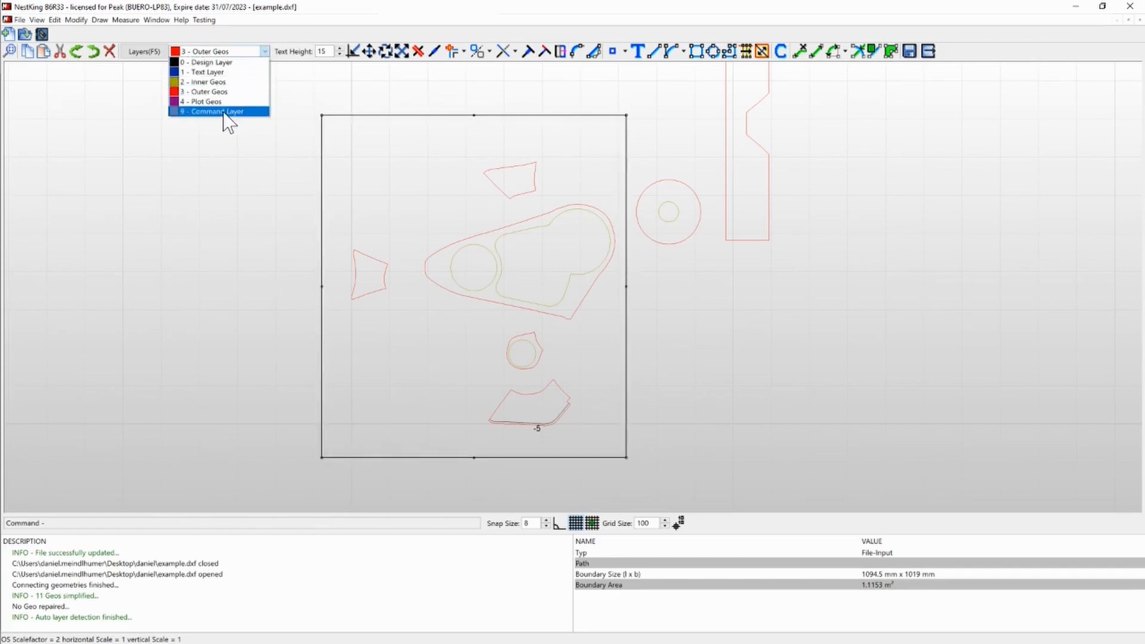
click(224, 112)
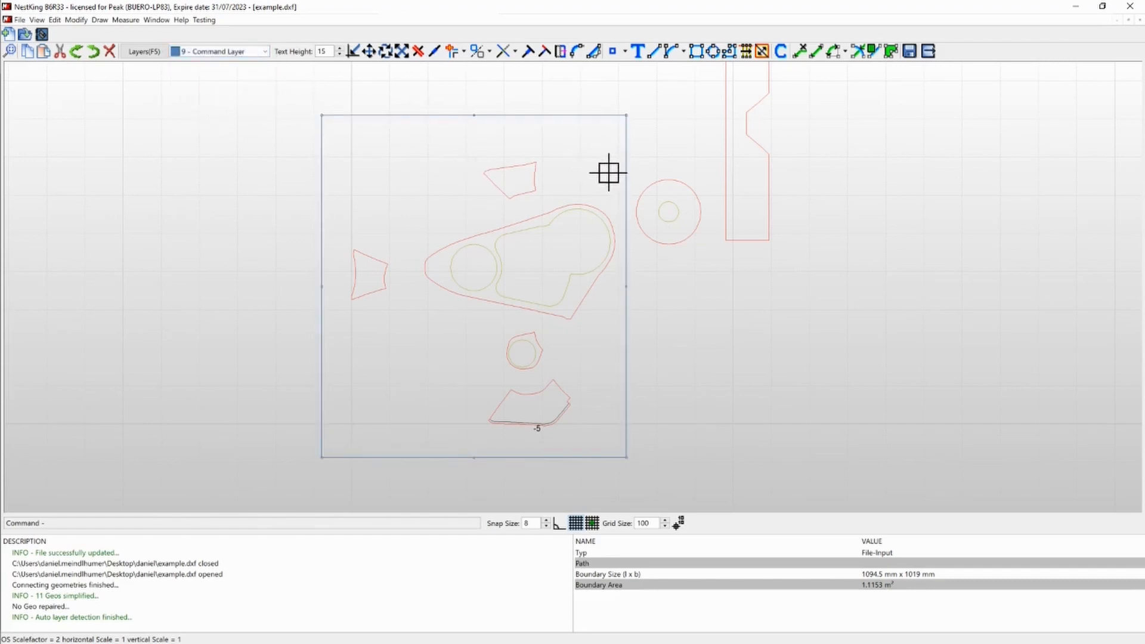
- Start a new command text and choose the "lab" (label) command for it
click(781, 53)
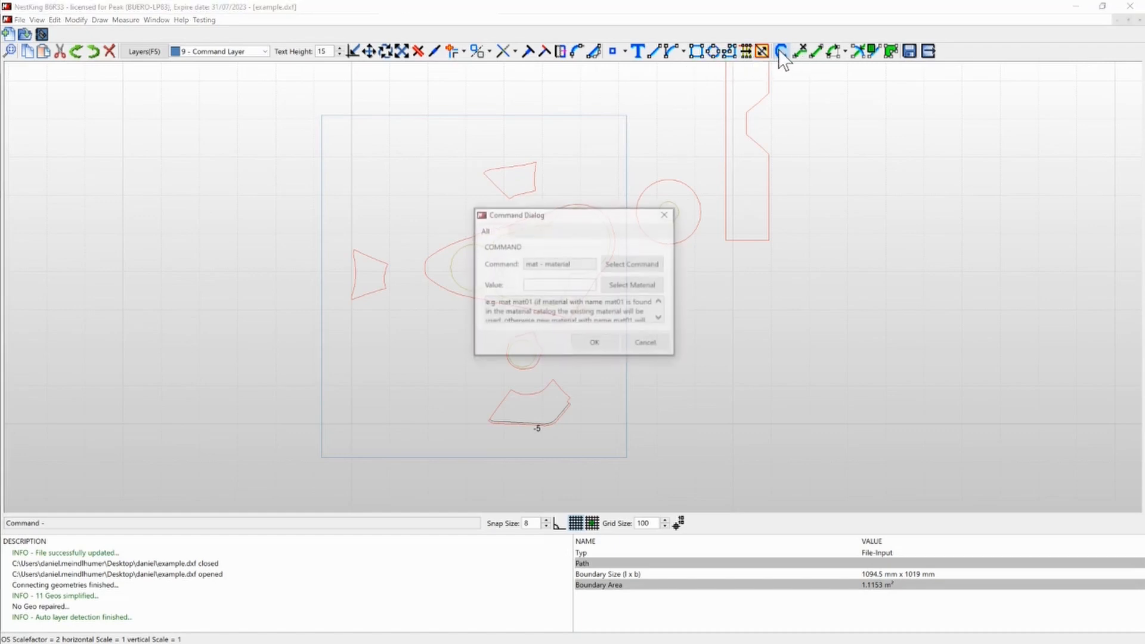
click(632, 263)
click(549, 330)
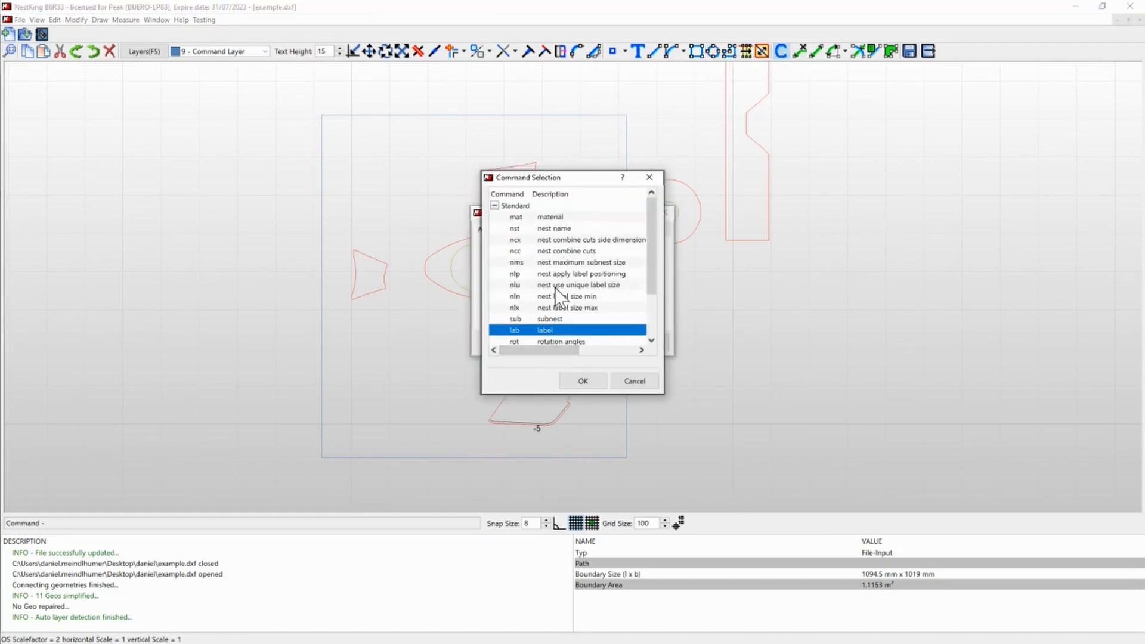
scroll(558, 295, down, 2)
scroll(545, 325, up, 1)
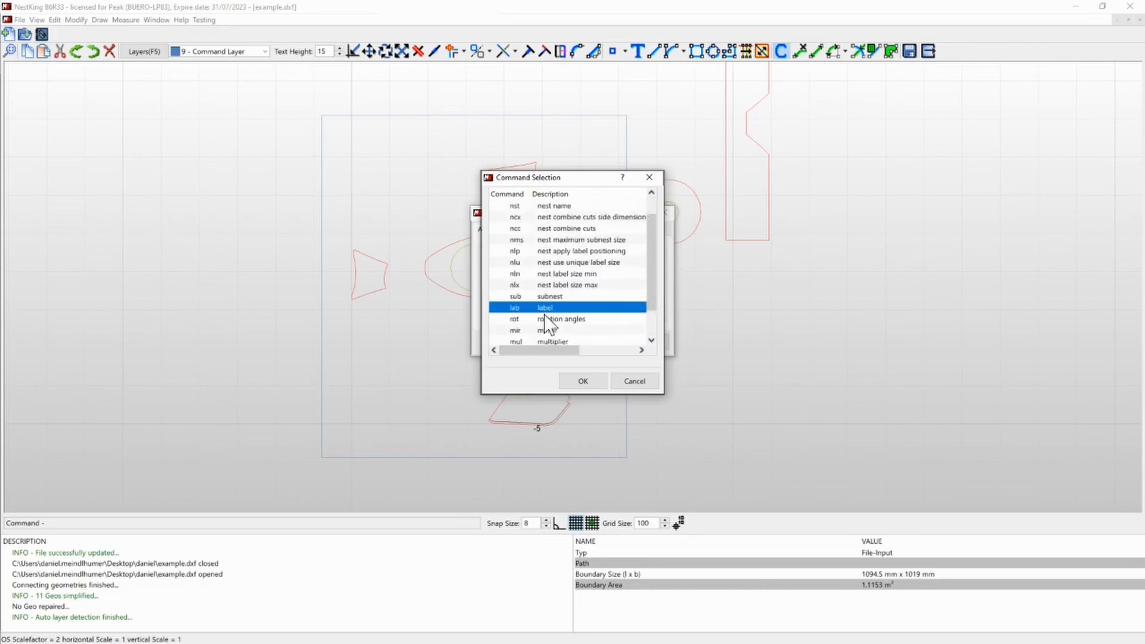
scroll(545, 320, up, 1)
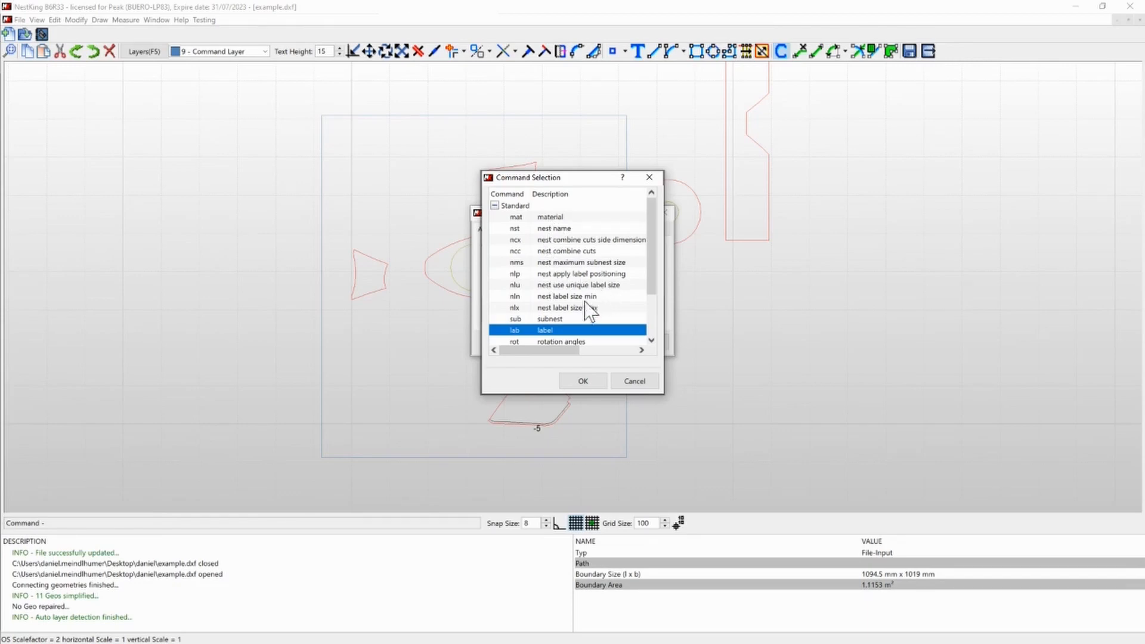
click(578, 381)
- Set the label value to STP03 and place the command text inside the upper-left corner of the enclosing rectangle
click(556, 284)
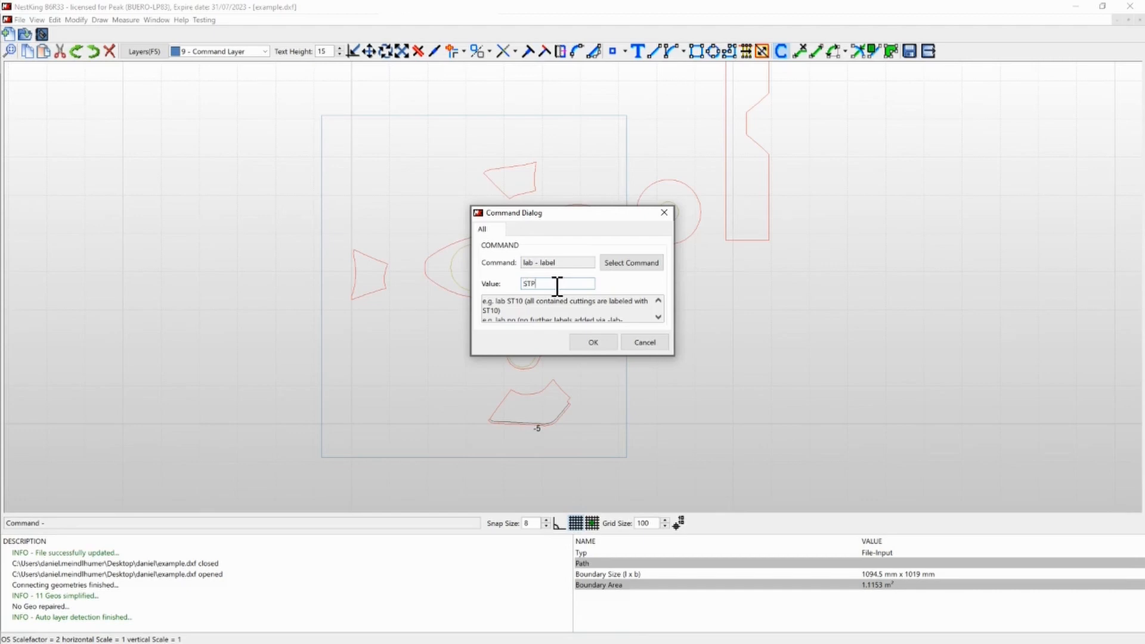
click(579, 342)
scroll(316, 111, up, 3)
scroll(358, 143, up, 1)
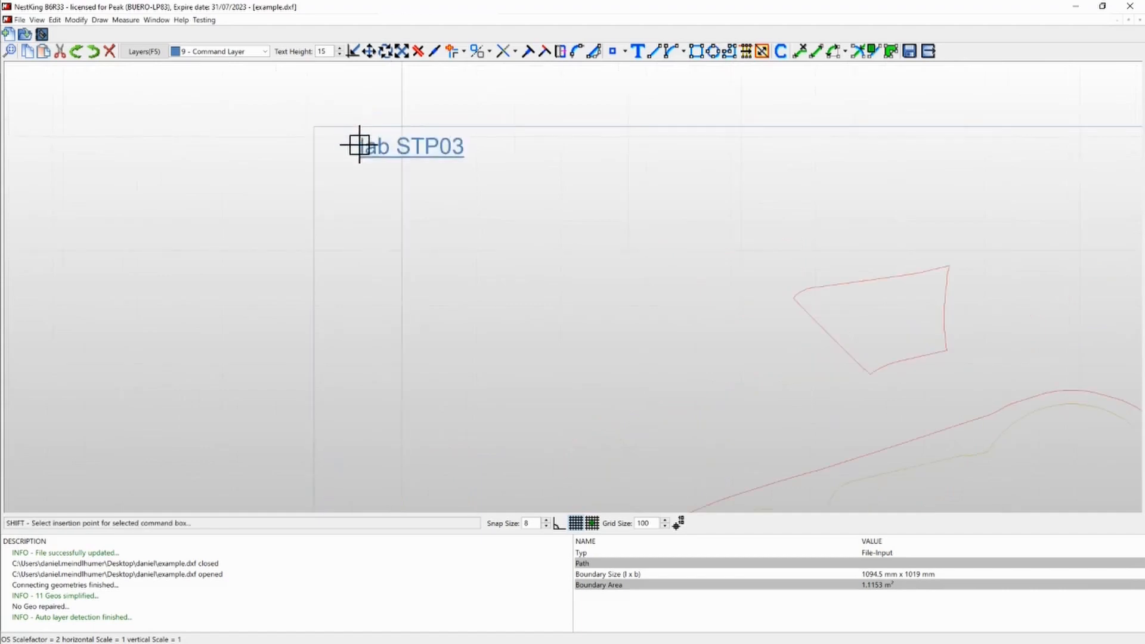
click(353, 161)
scroll(441, 93, down, 3)
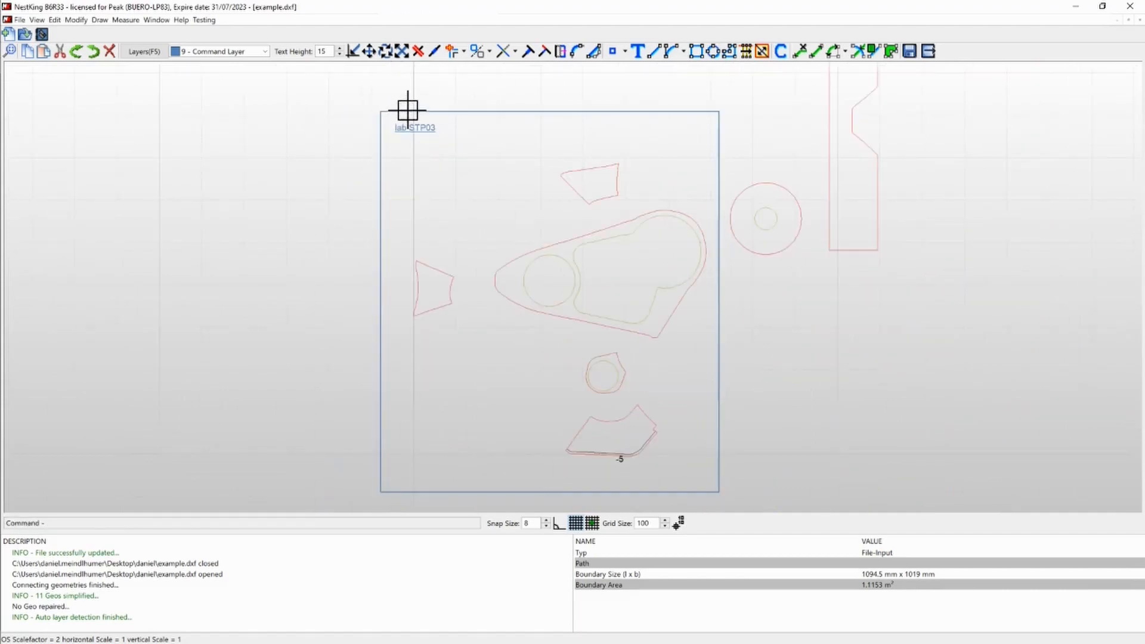
- Draw a small rectangle in the free area above the labelled frame
scroll(289, 145, down, 1)
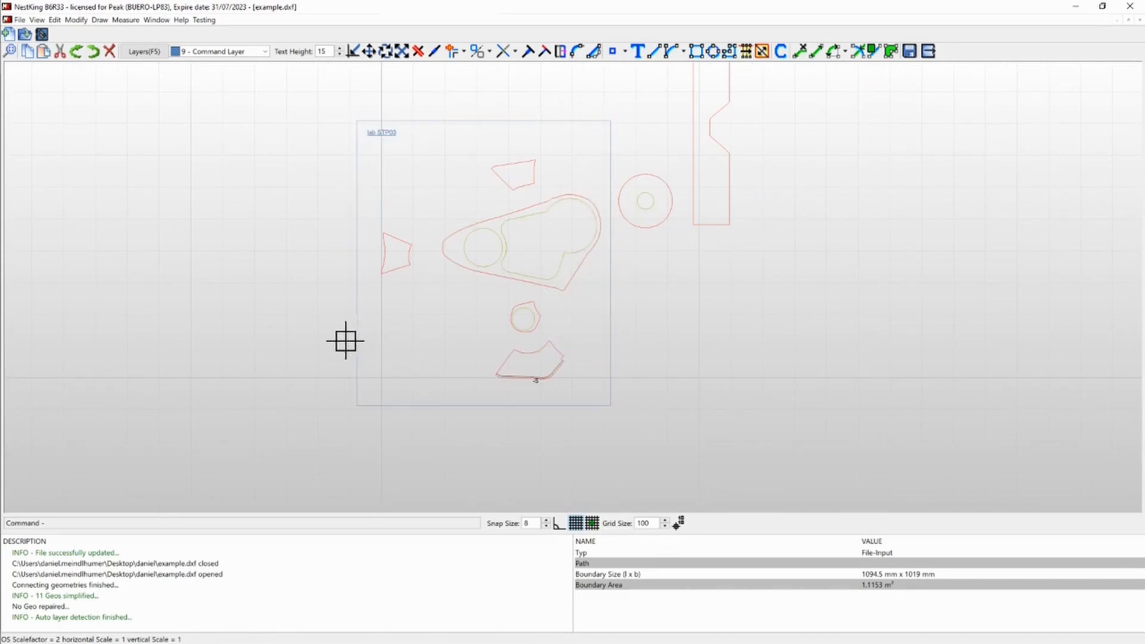
scroll(391, 133, up, 1)
scroll(333, 151, down, 2)
scroll(356, 250, down, 1)
scroll(455, 120, up, 2)
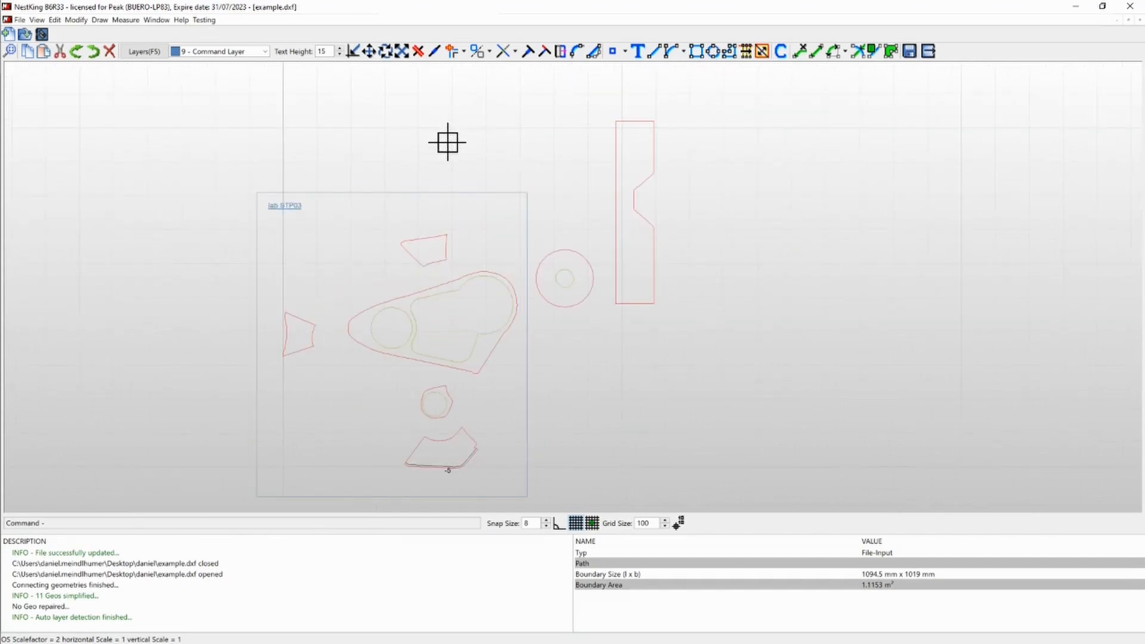
text(re)
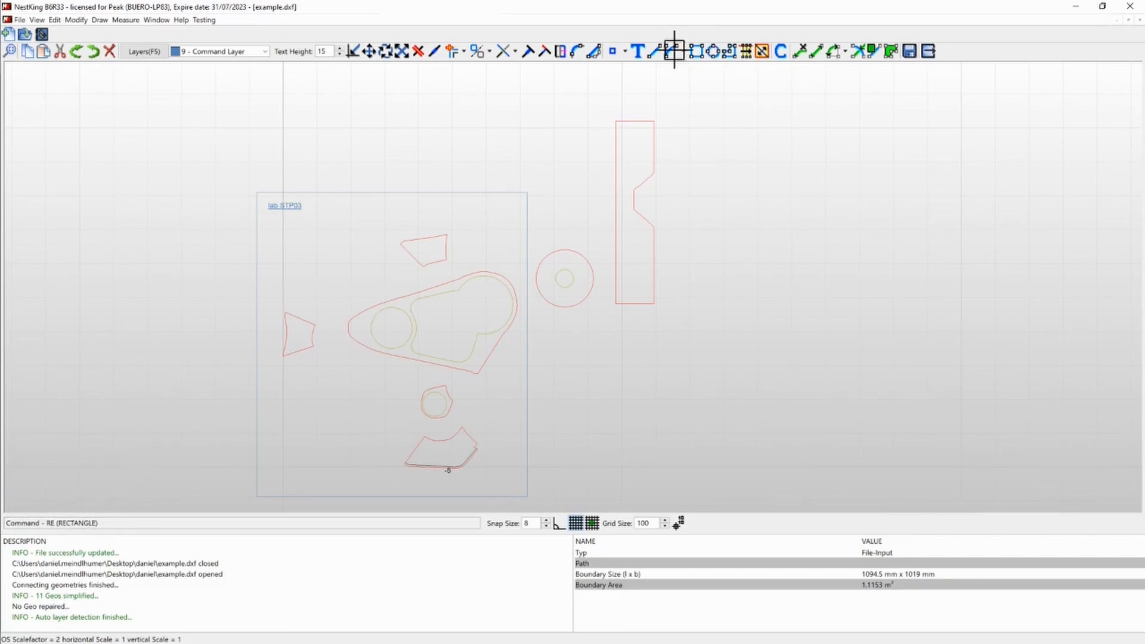
click(695, 54)
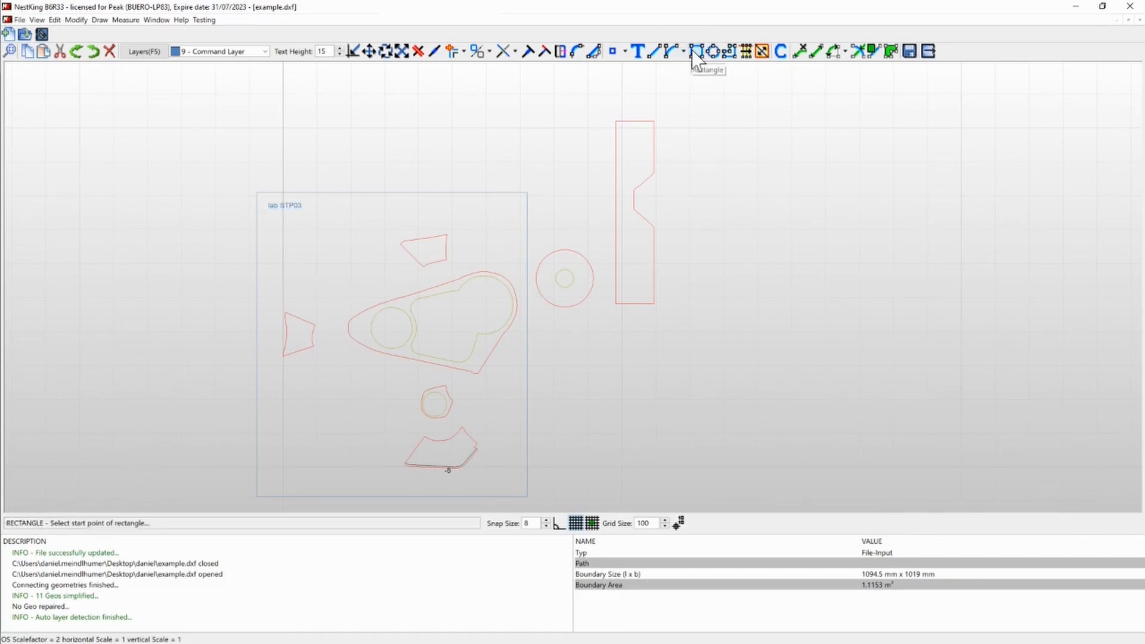
click(420, 98)
click(440, 115)
key(Escape)
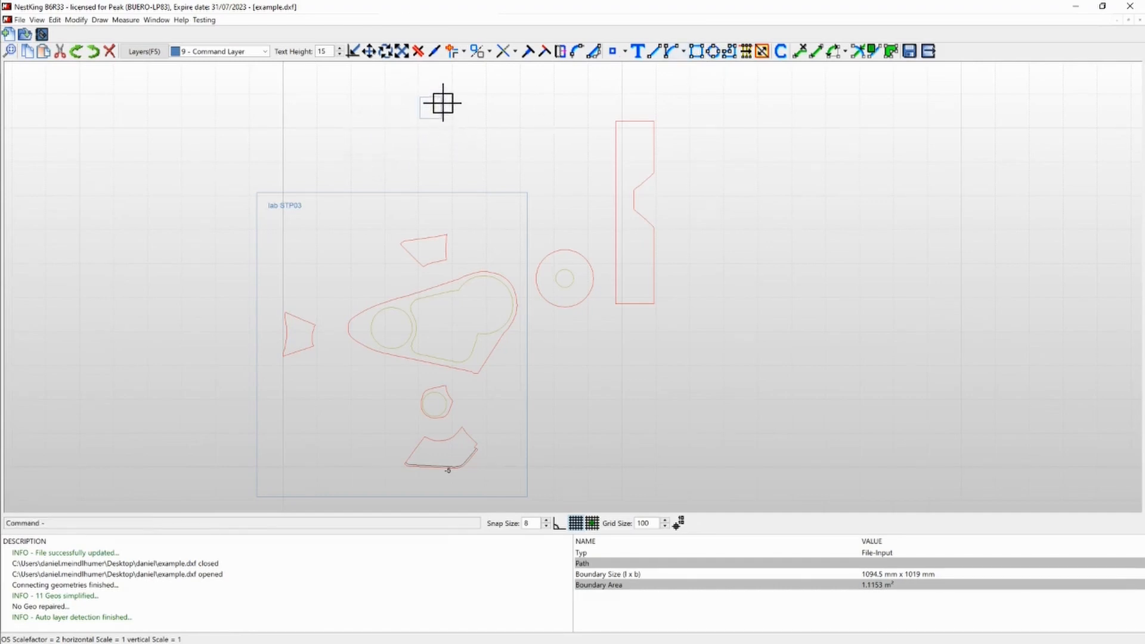
- Set the small rectangle's length and height to 15 mm and assign it to layer 3 - Outer Geos
double_click(440, 102)
double_click(547, 267)
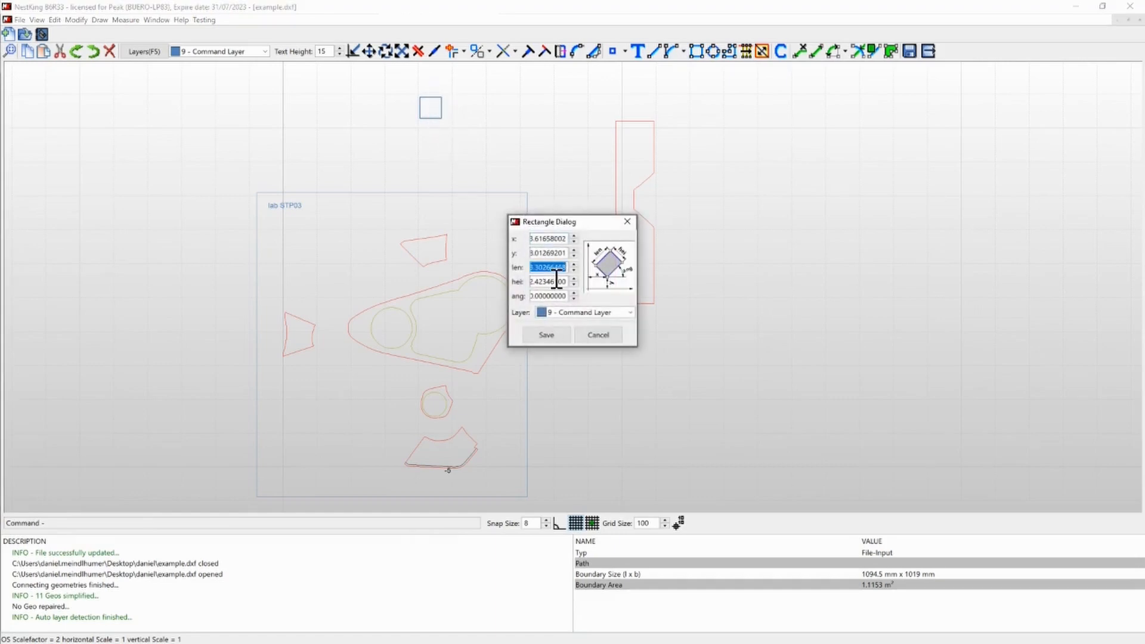
text(20)
click(556, 281)
double_click(546, 268)
text(5)
double_click(545, 282)
text(15)
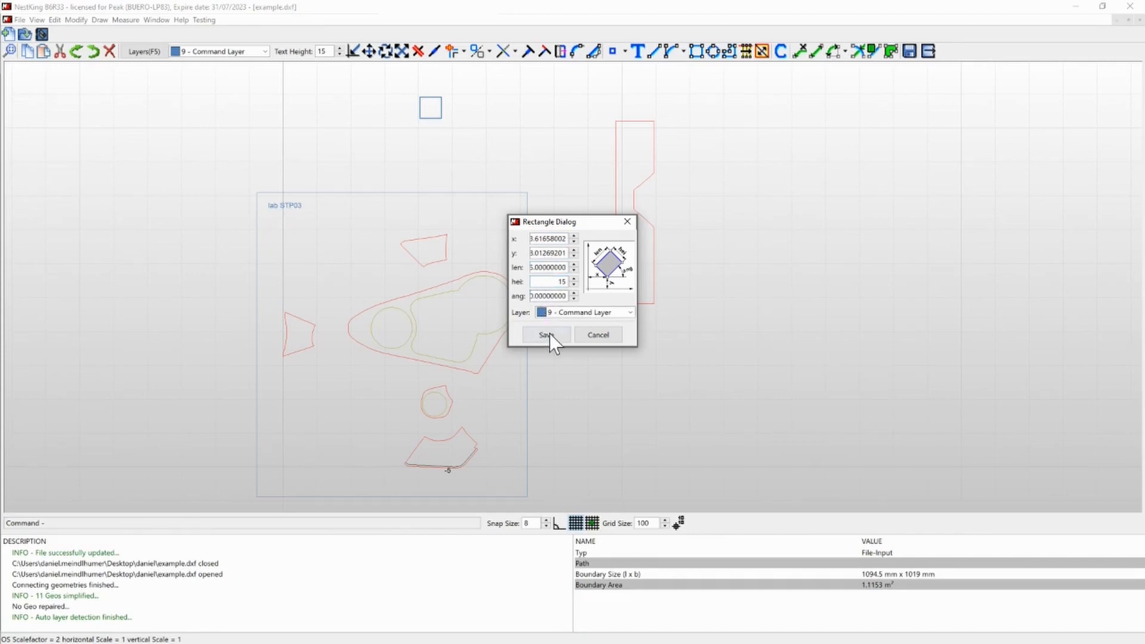
click(558, 312)
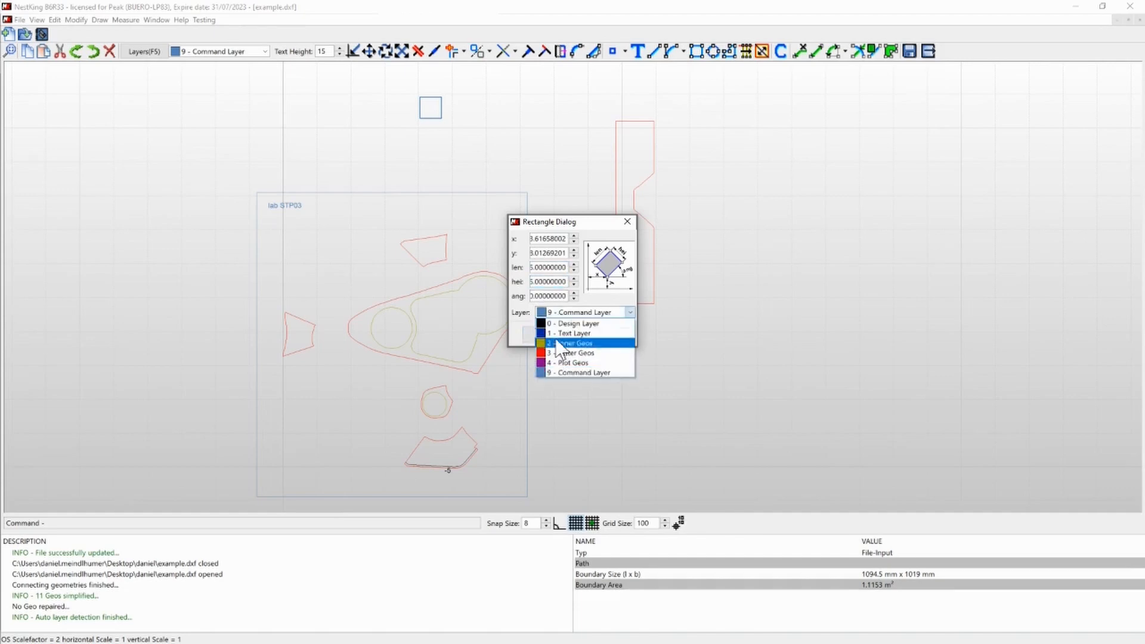
click(558, 353)
click(545, 332)
- Draw a larger rectangle on the Command Layer enclosing the small red square
scroll(447, 171, up, 4)
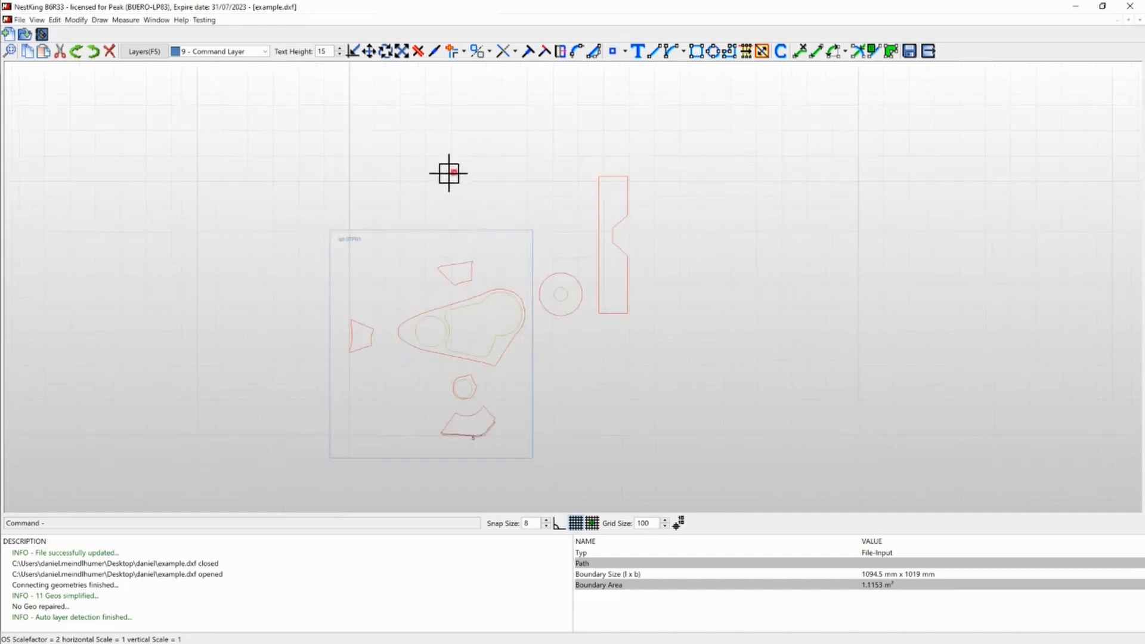
scroll(459, 173, up, 3)
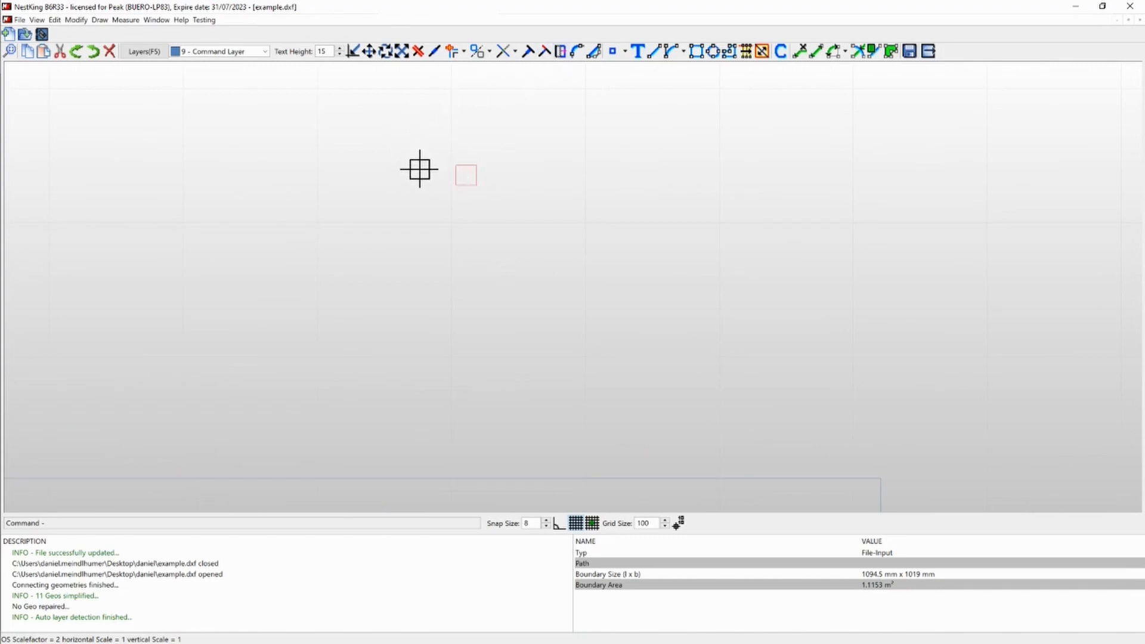
click(696, 51)
click(322, 84)
click(519, 223)
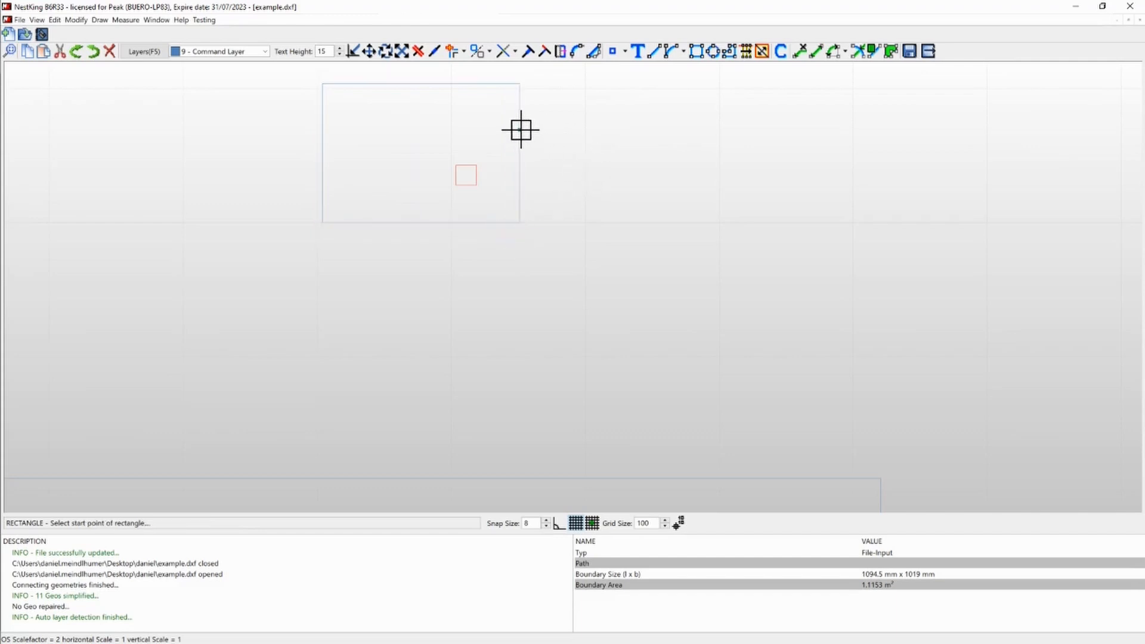
scroll(530, 183, down, 3)
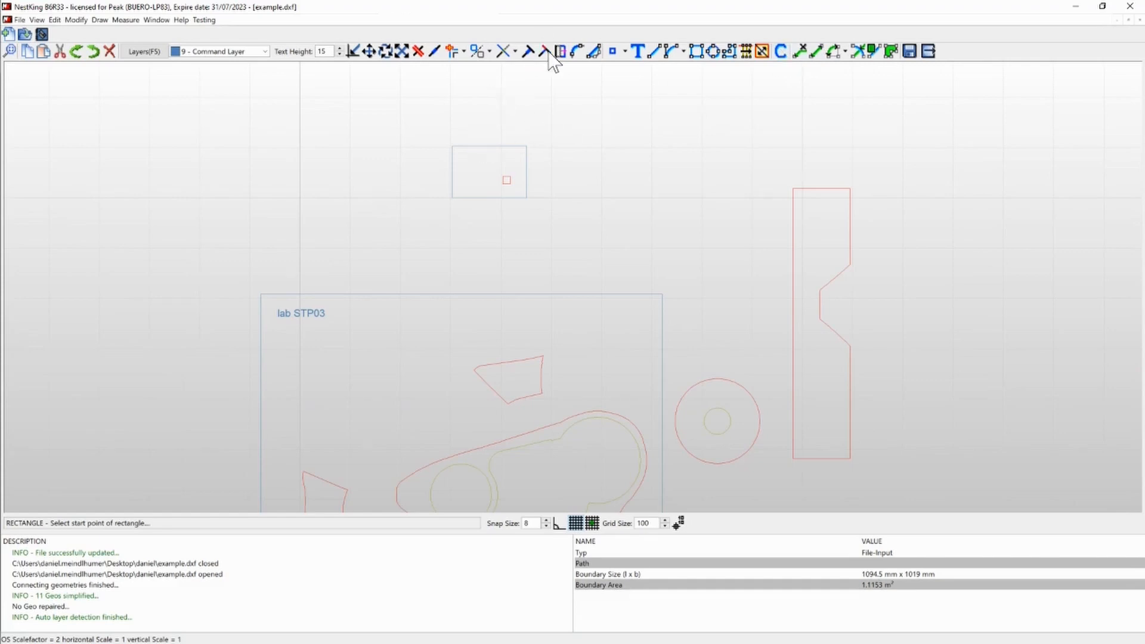
- Create the text "10x" on layer 9 - Command Layer and place it inside the upper-left corner of the square's enclosing rectangle
click(636, 51)
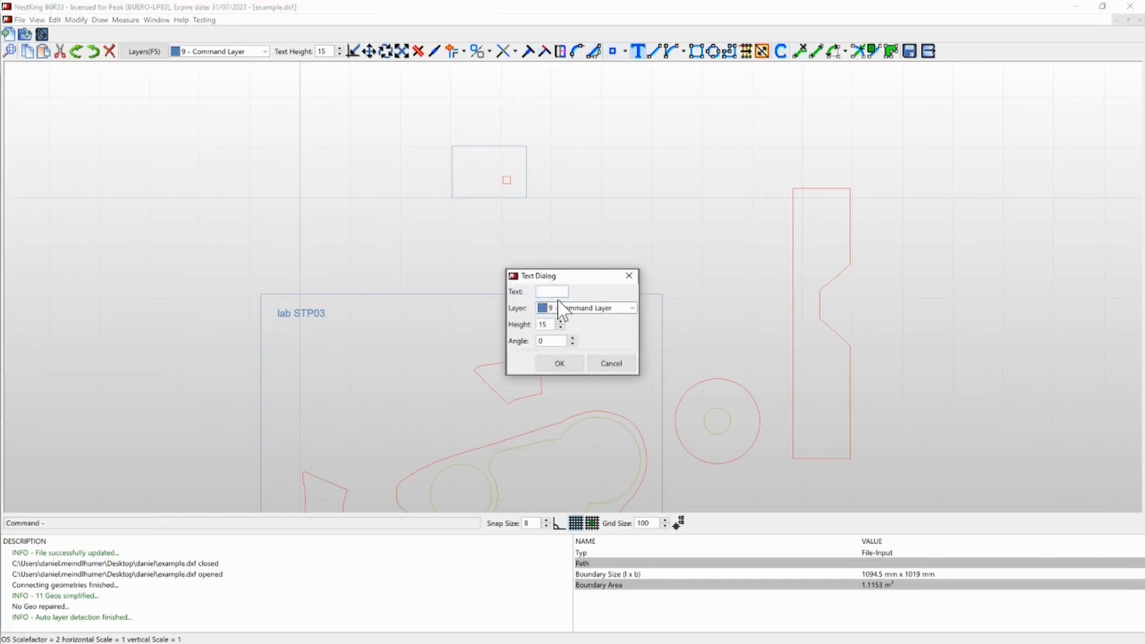
click(559, 363)
scroll(440, 158, up, 3)
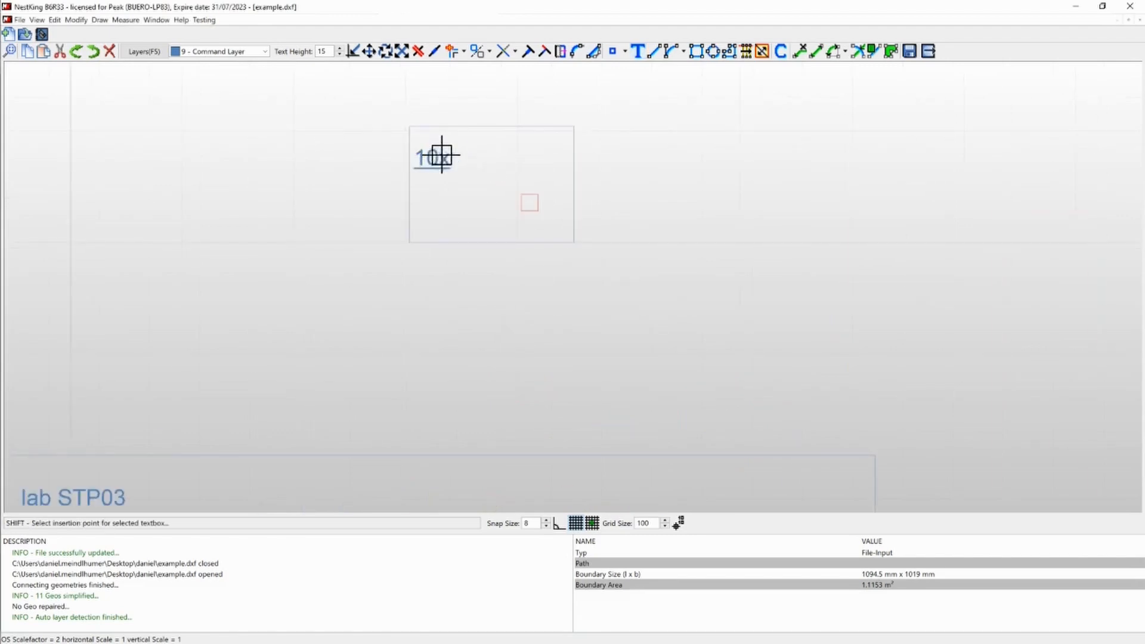
scroll(455, 162, down, 4)
scroll(462, 157, down, 4)
scroll(457, 145, up, 3)
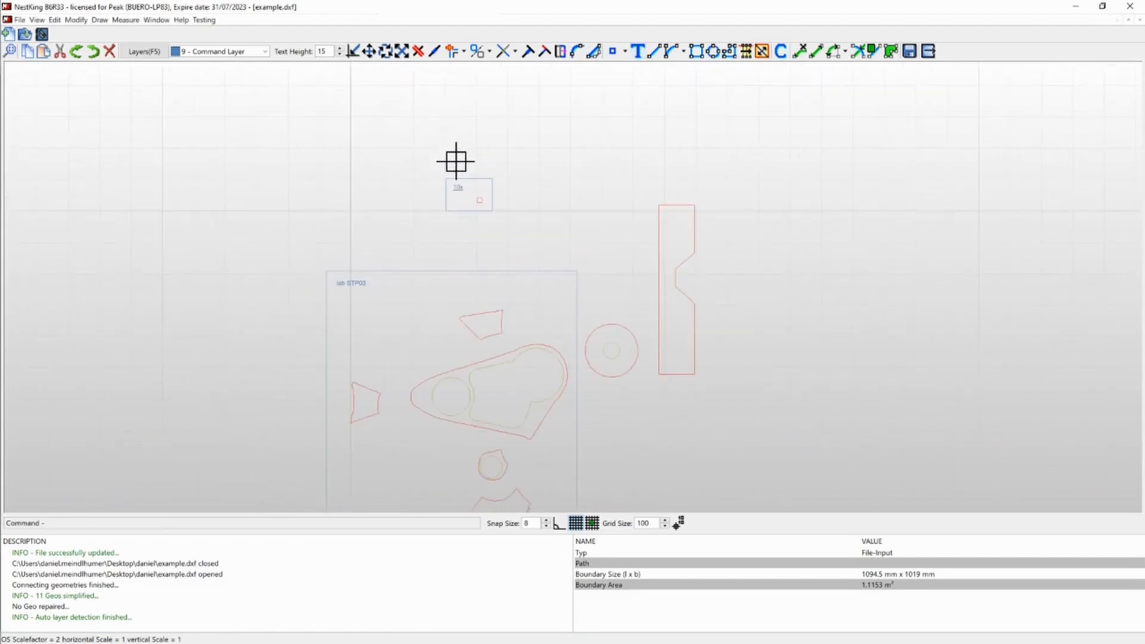
- Finish editing the geometries and transfer the drawing to the nesting view
scroll(453, 209, up, 1)
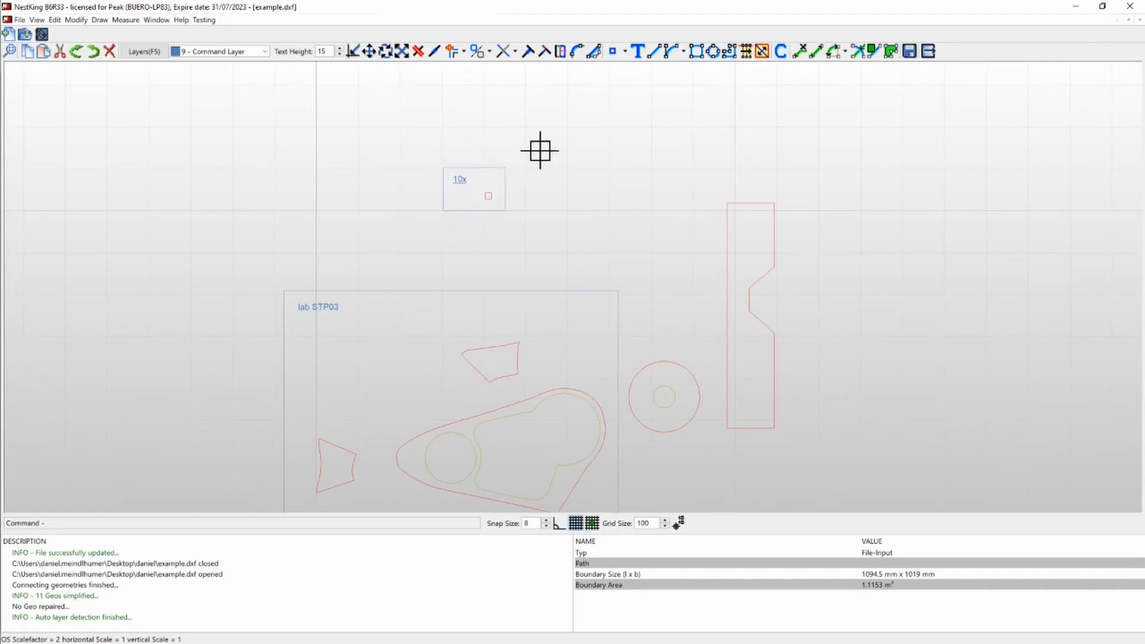
scroll(483, 145, down, 2)
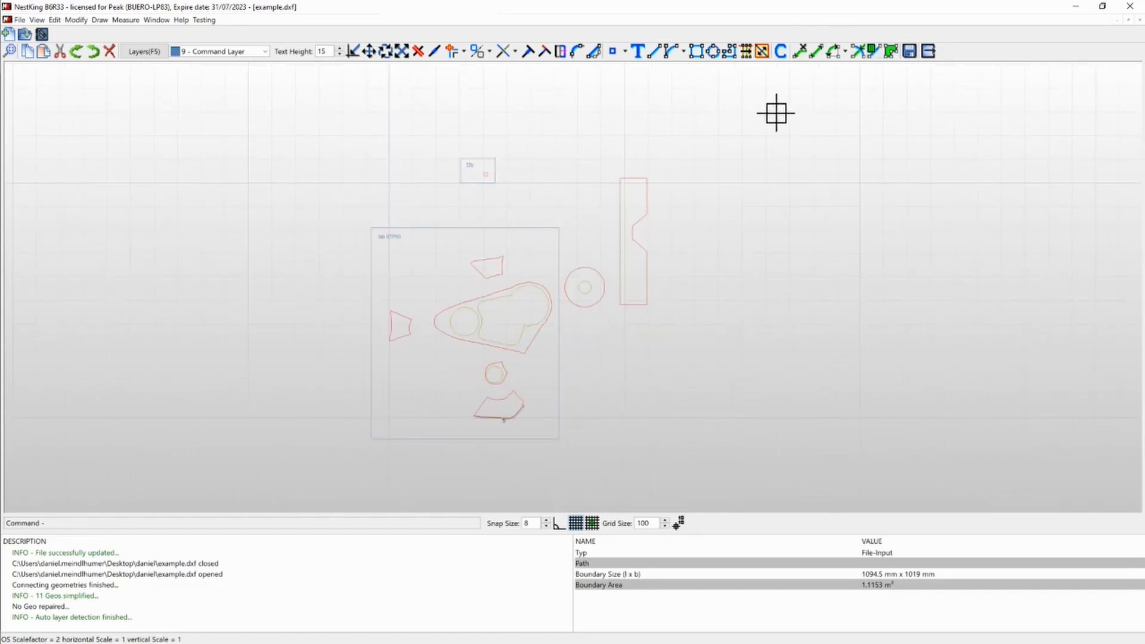
click(928, 52)
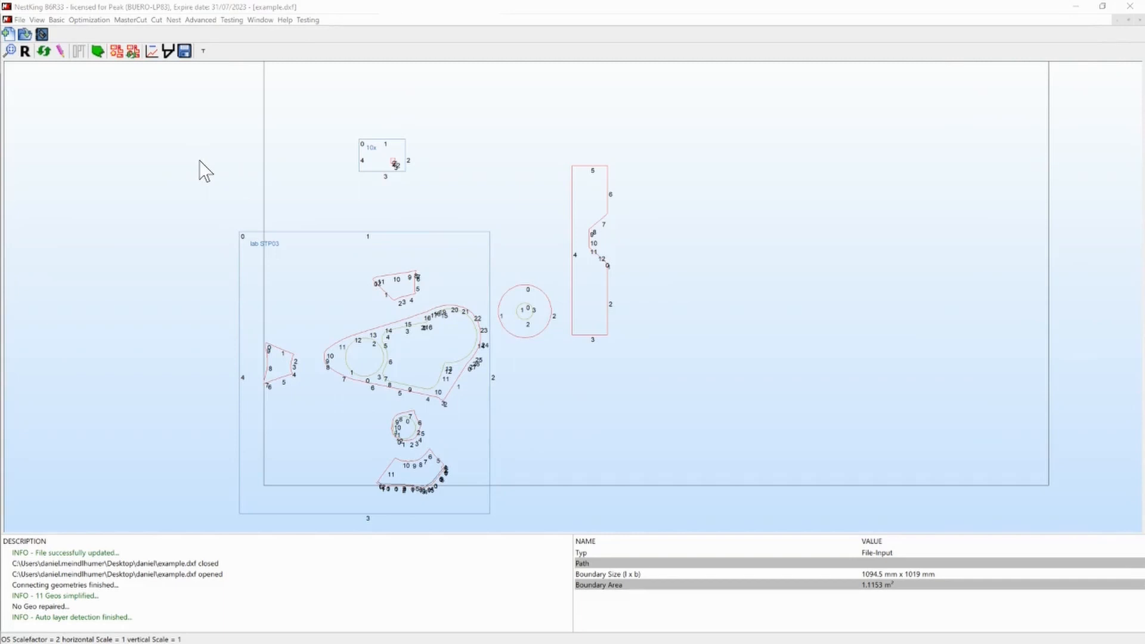
- Open the material catalog and review the entries stored under Global, Local and File
click(42, 34)
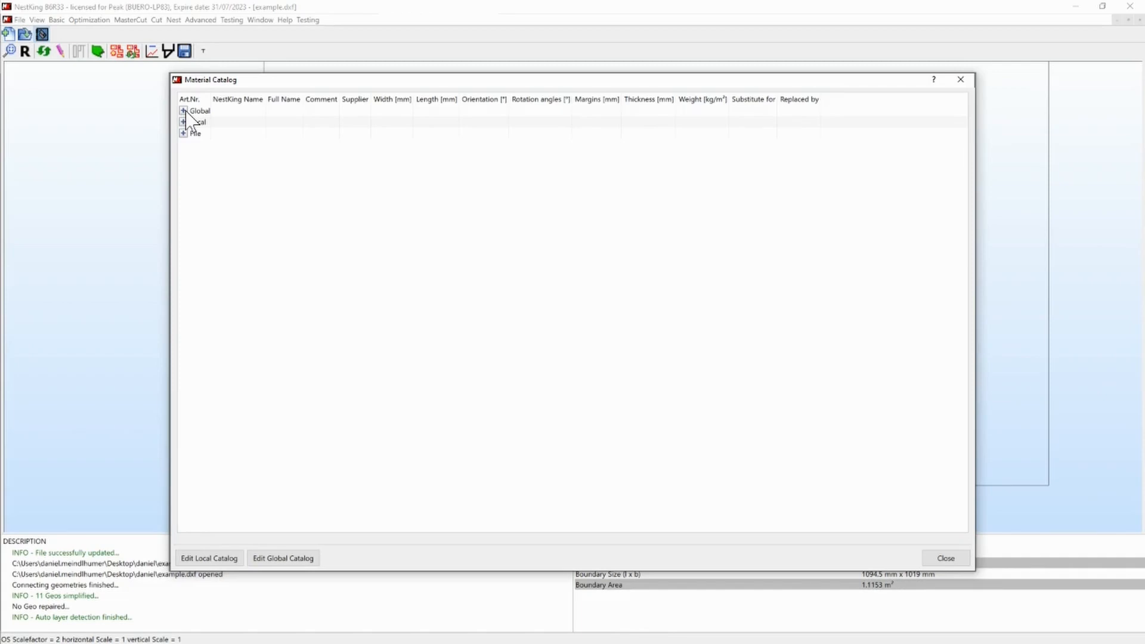
click(183, 111)
click(183, 110)
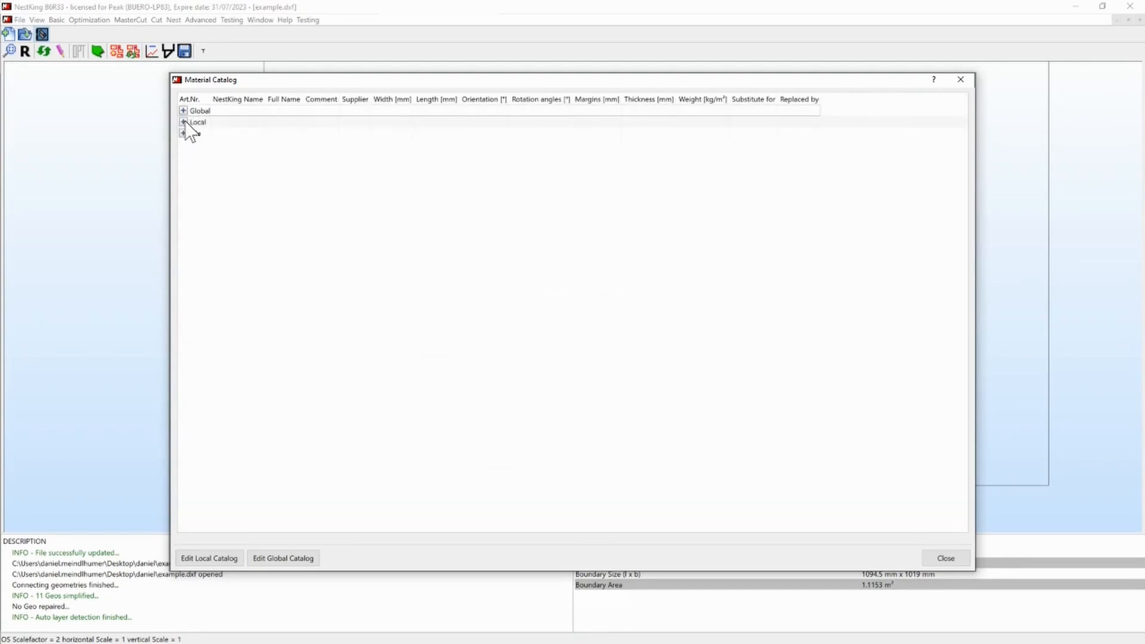
click(184, 122)
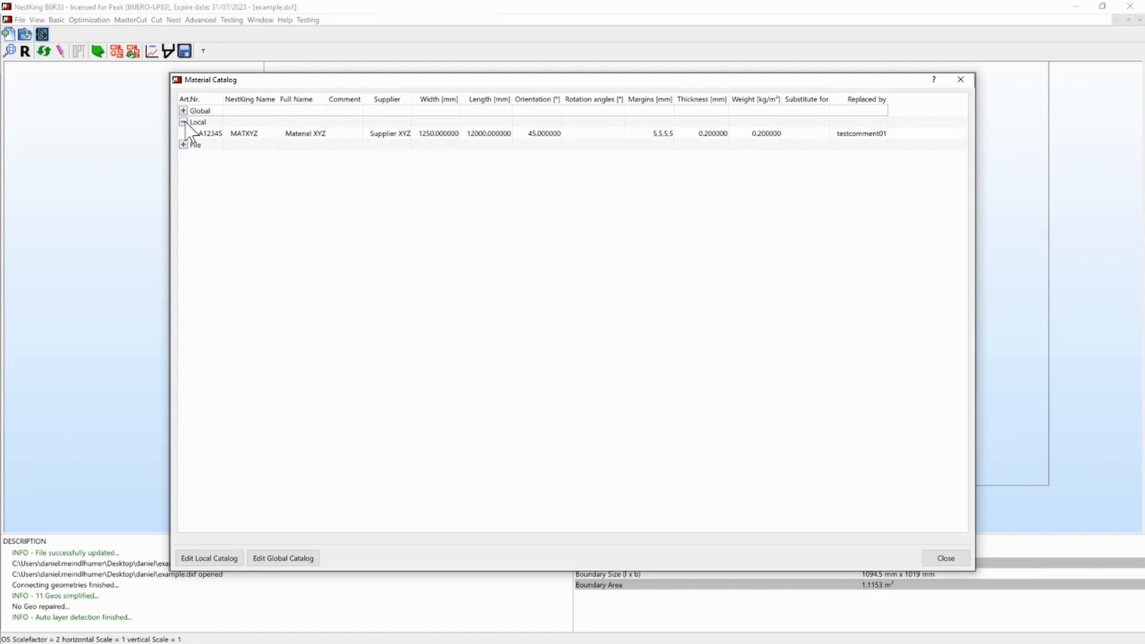
click(183, 121)
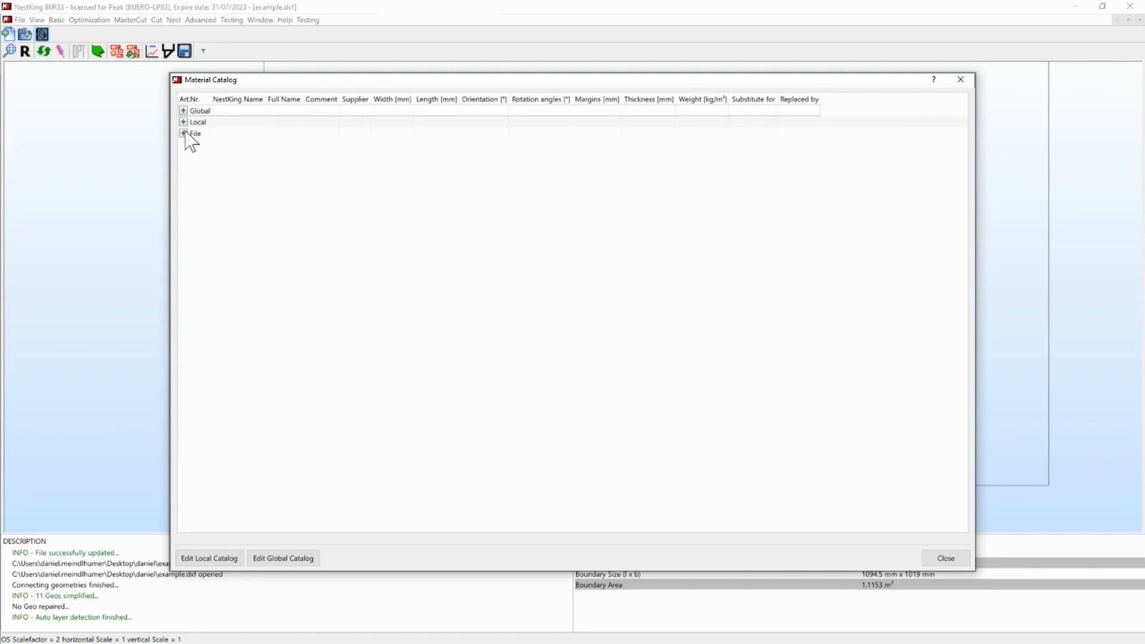
click(184, 133)
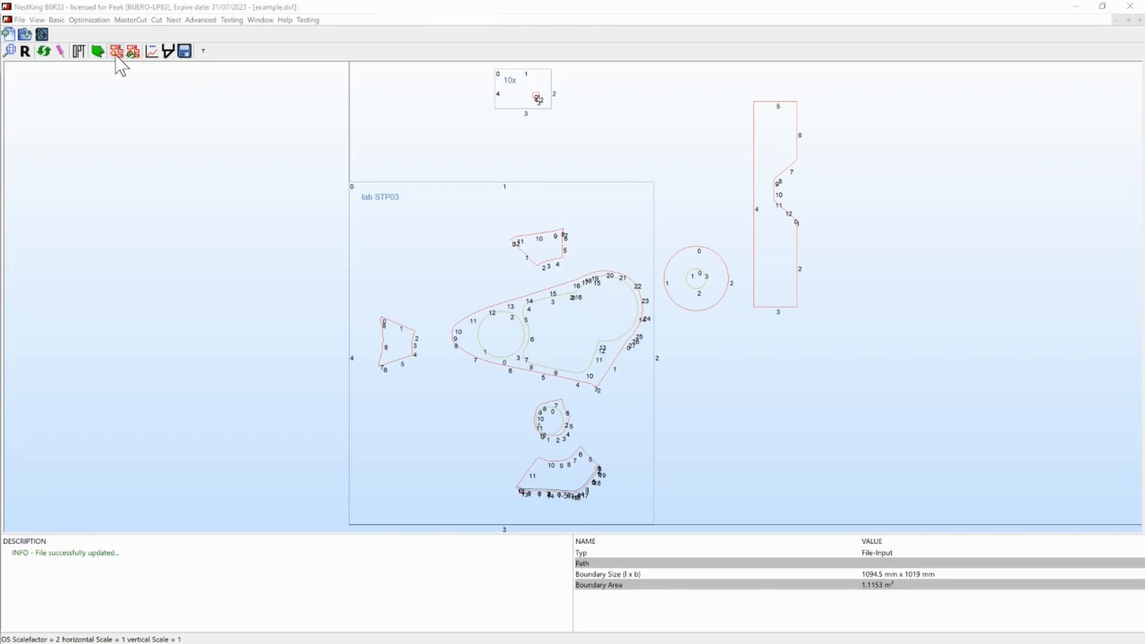
- Start automatic nesting with all PreNest options applied, 0.1 mm maximum deviation, subnest limits of 20, and label sizes from 5 to 10
click(117, 52)
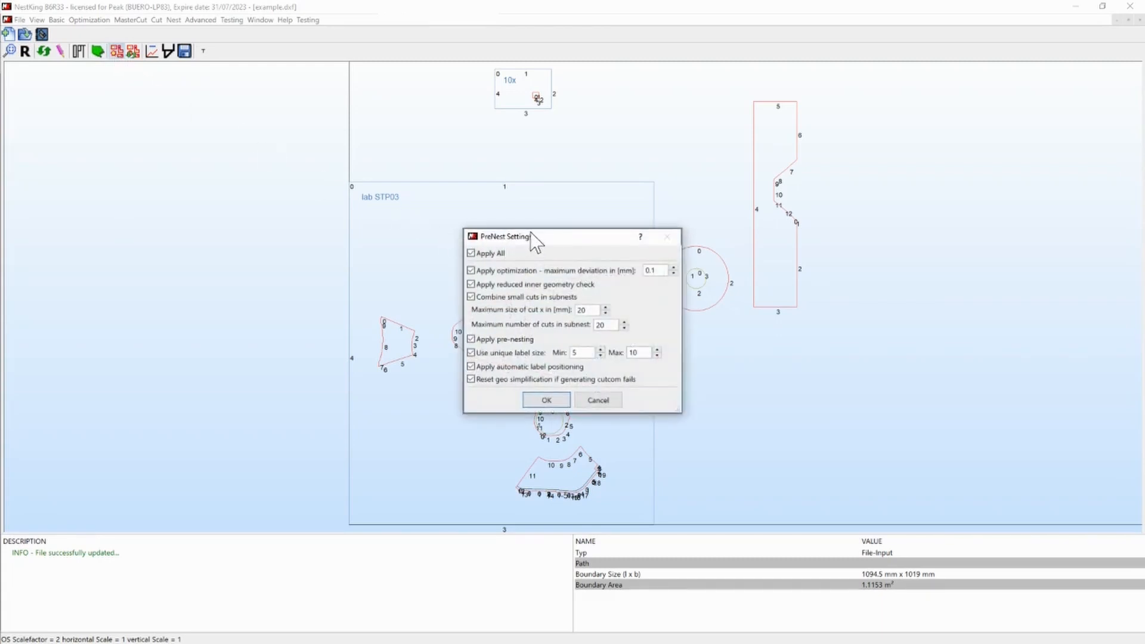
drag(538, 225, 511, 156)
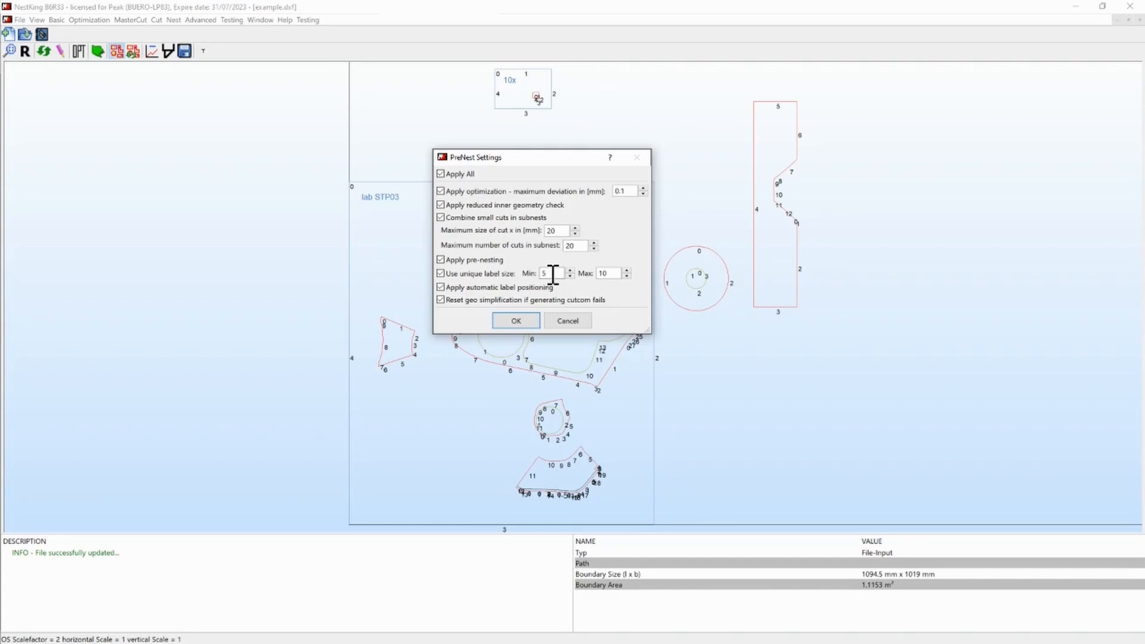
click(611, 273)
click(514, 322)
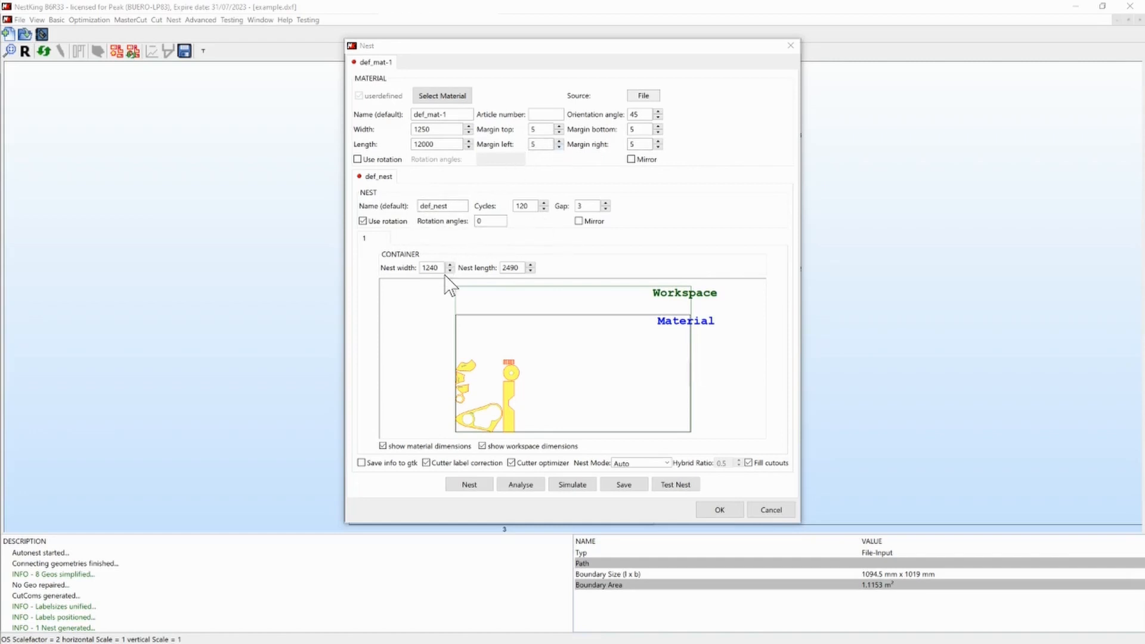
- Nest the parts in the 1240 by 2490 mm container, skip the remaining cycles, and inspect the subnest of small squares
click(427, 267)
double_click(427, 267)
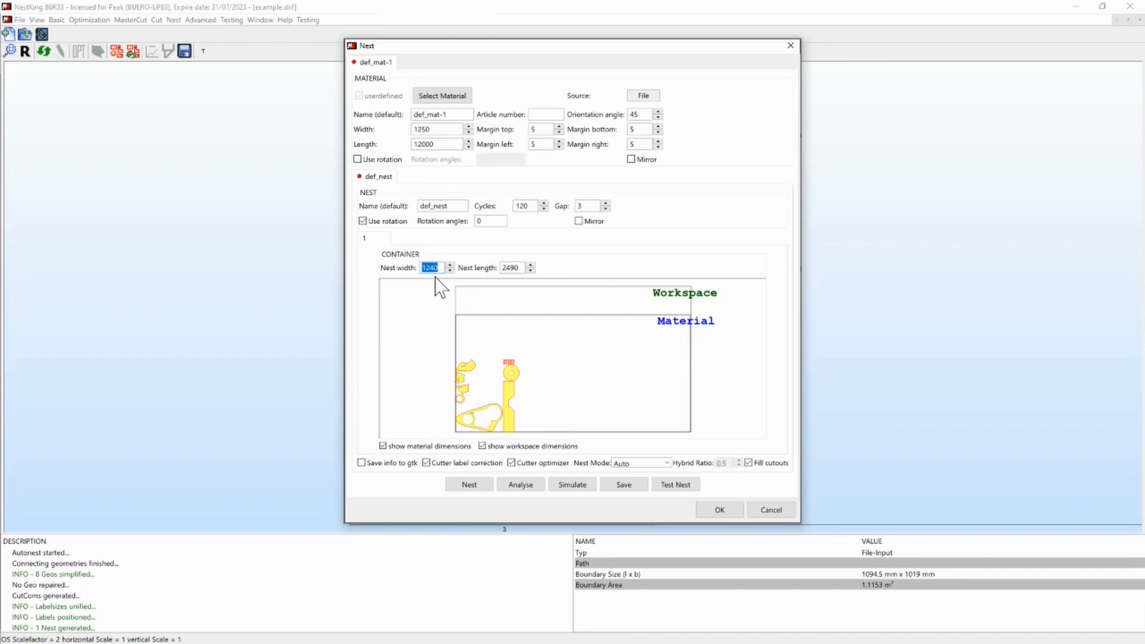
click(438, 269)
double_click(512, 268)
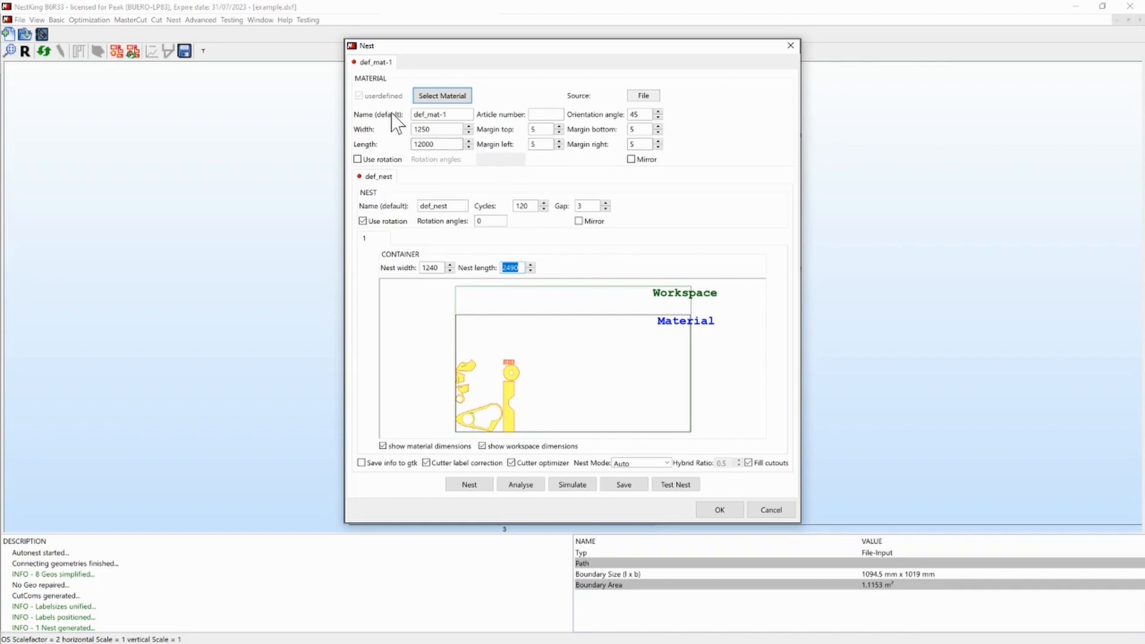
click(469, 485)
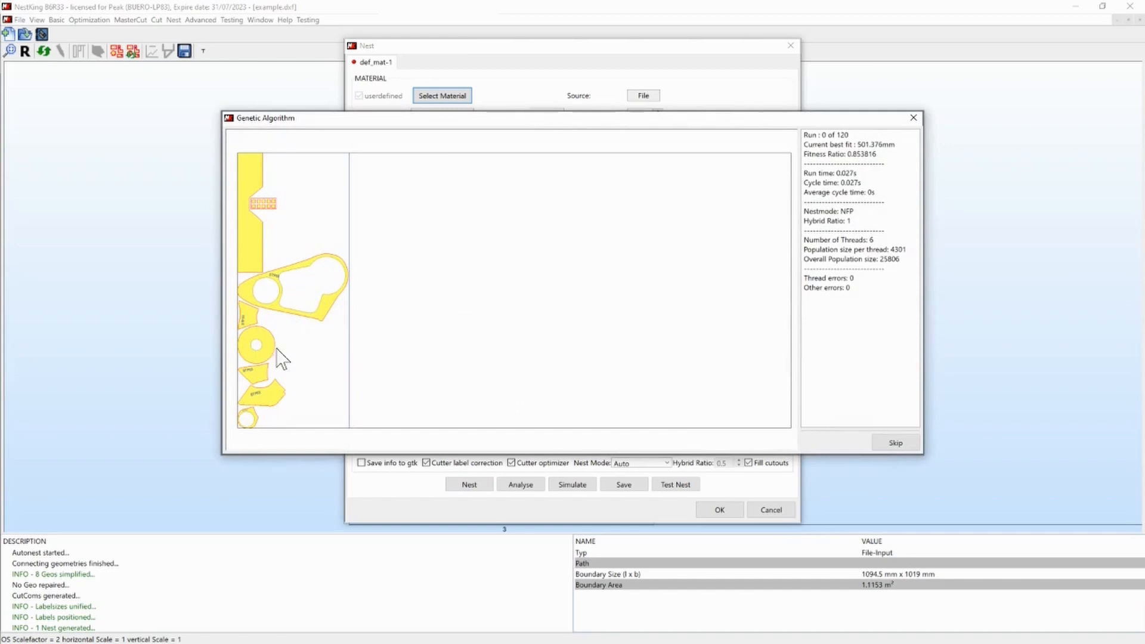
click(896, 443)
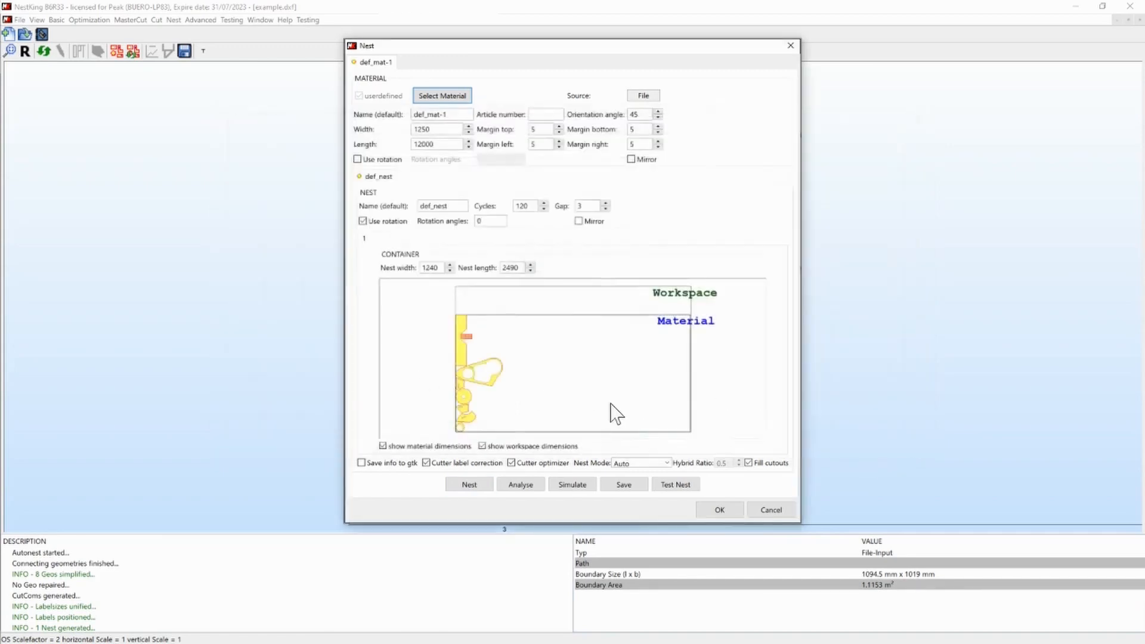
scroll(467, 342, up, 5)
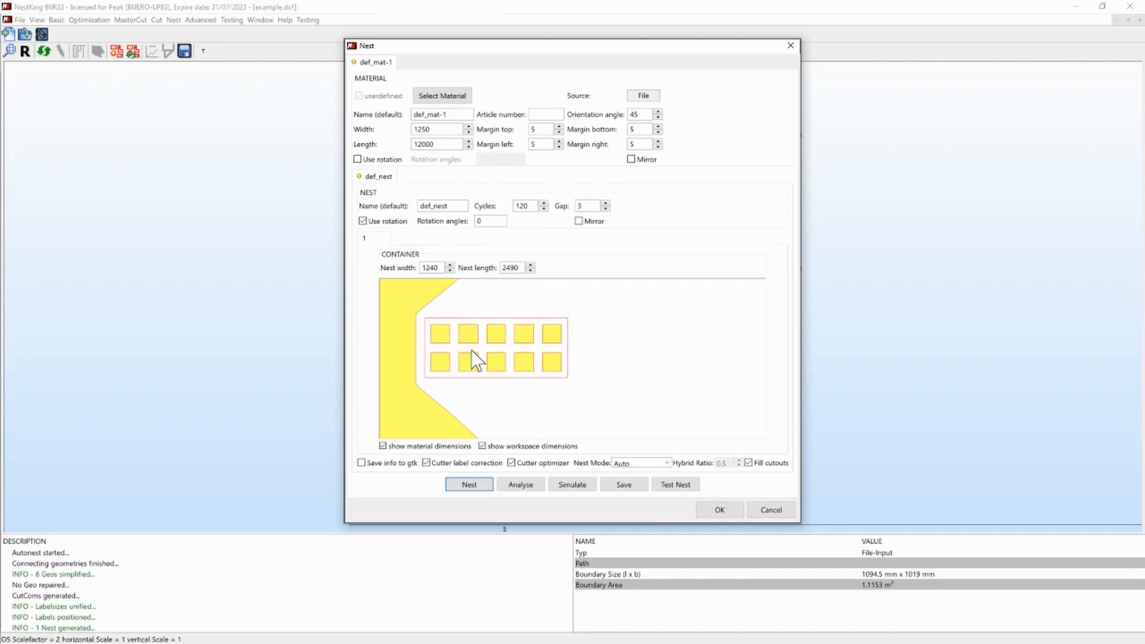
scroll(475, 343, down, 1)
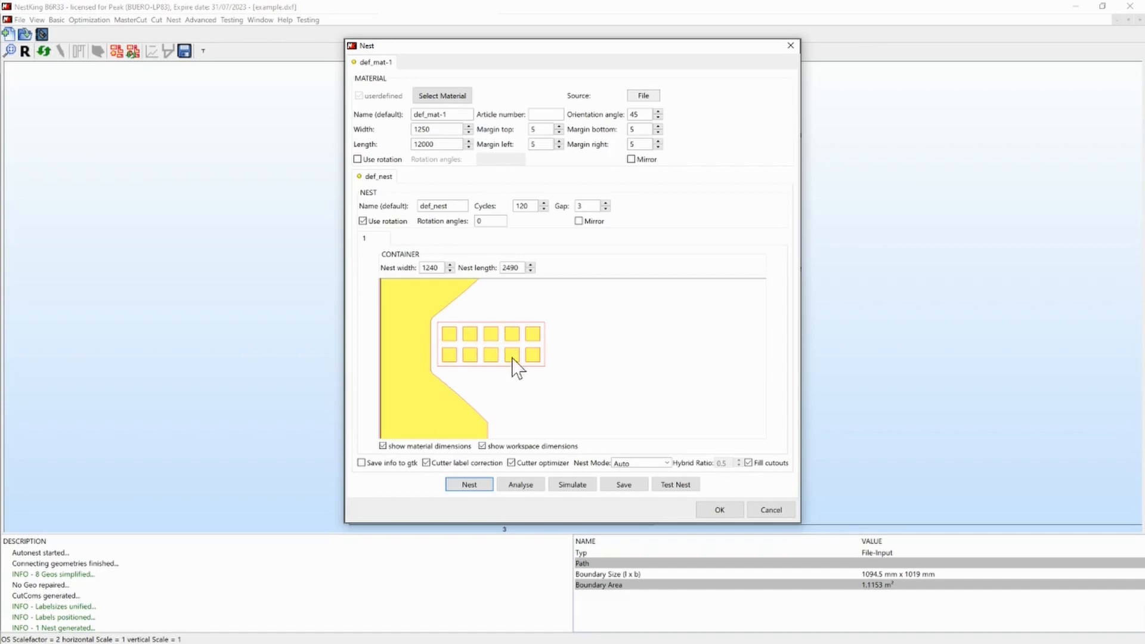
- Play the cutting simulation of the nest at 20x speed through to the end and close it
click(583, 489)
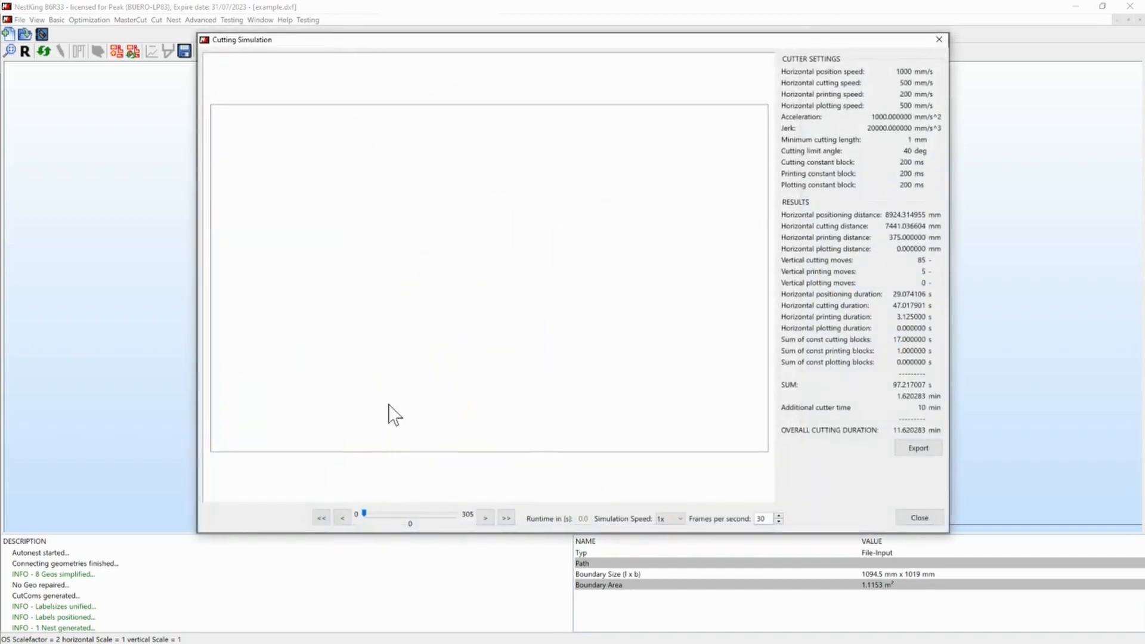
click(486, 518)
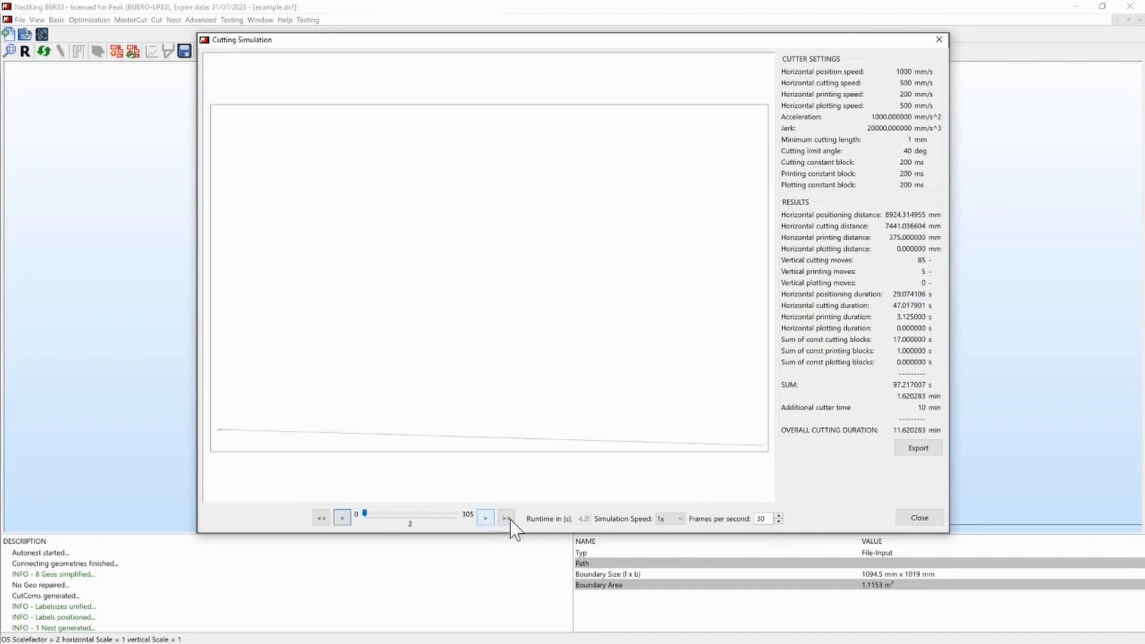
click(507, 519)
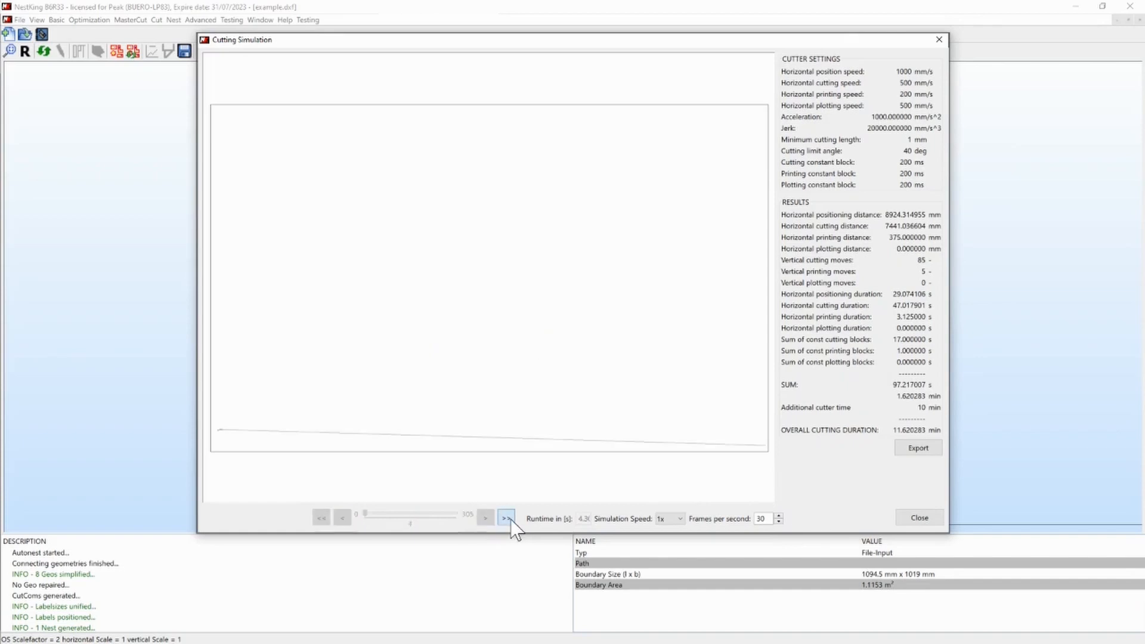
click(681, 519)
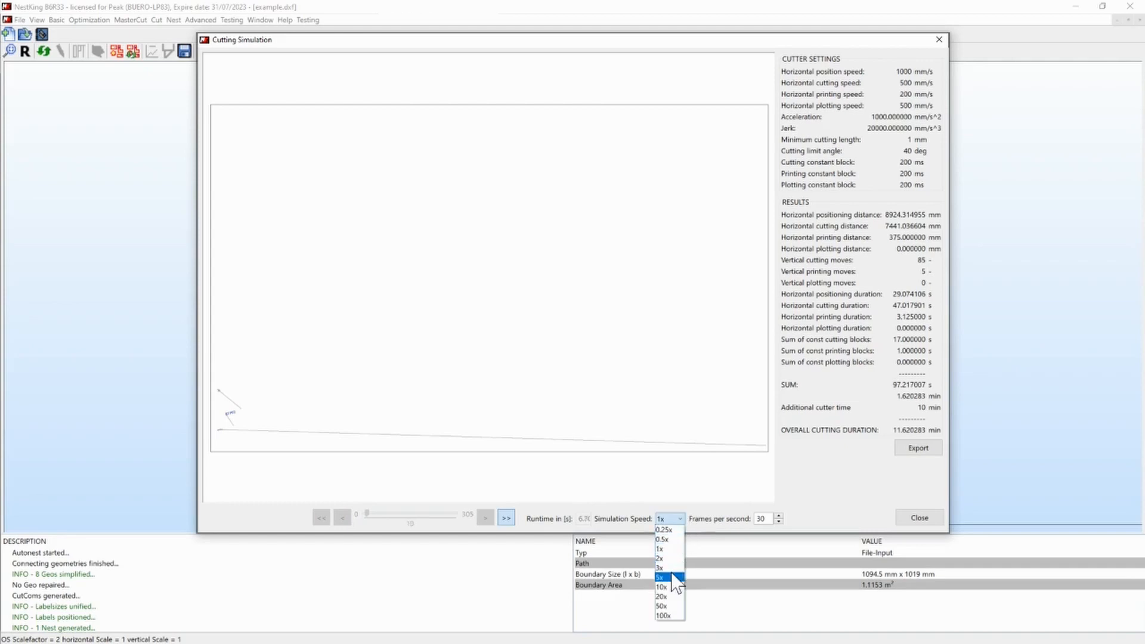
click(661, 577)
click(670, 519)
click(663, 597)
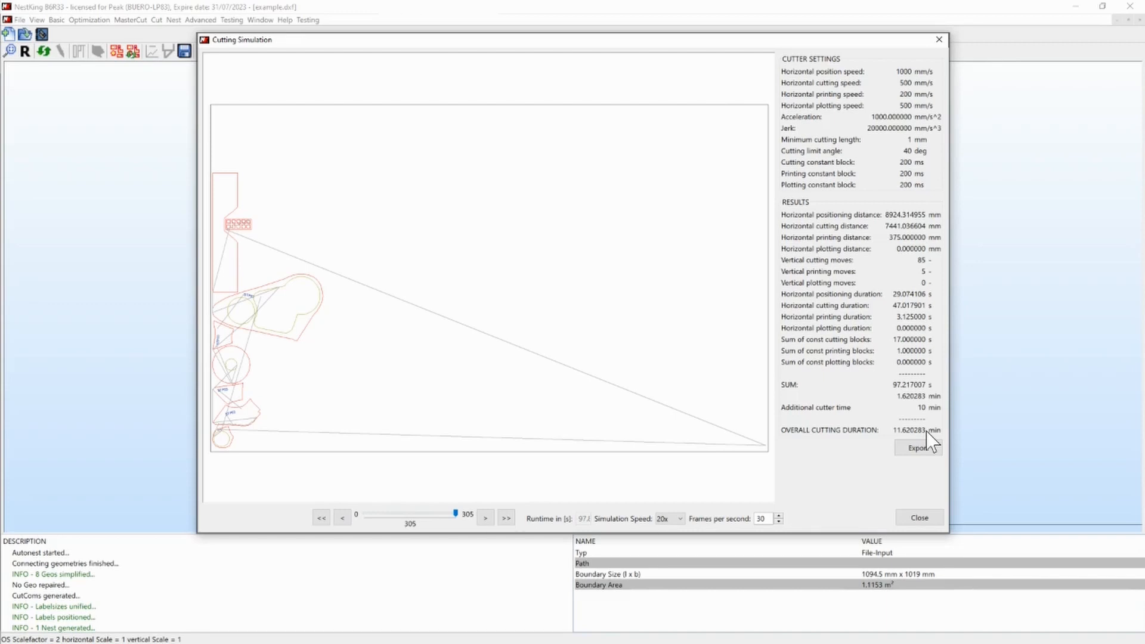
click(925, 517)
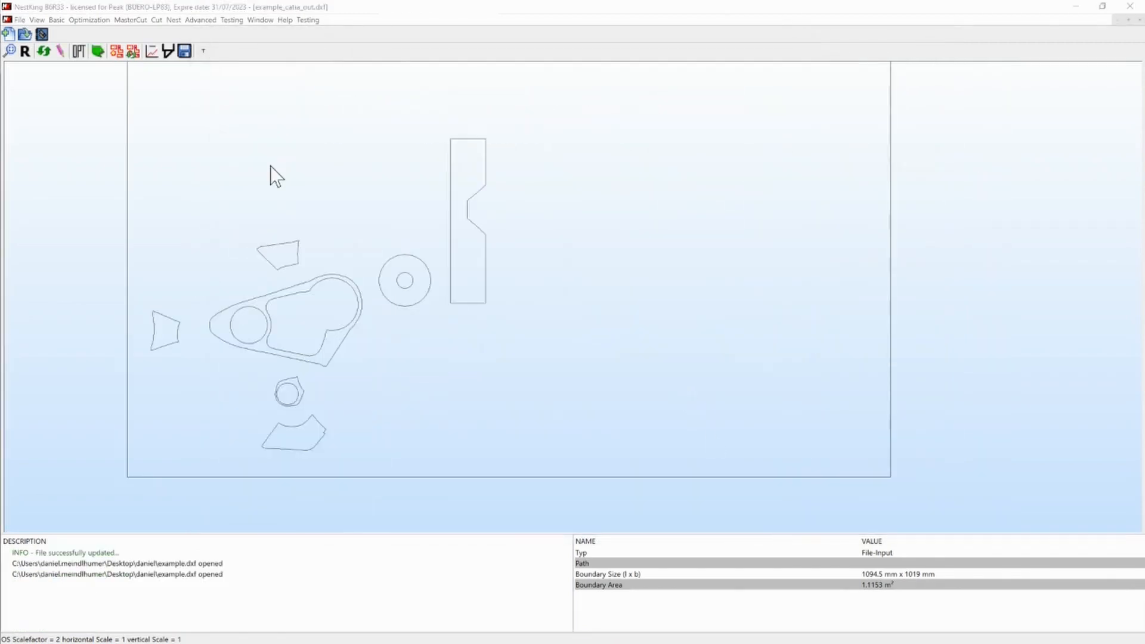
- Generate master cuts from the example_catia_out.dxf drawing, optimizing the geometries first with a maximum gap of 0.1
click(99, 52)
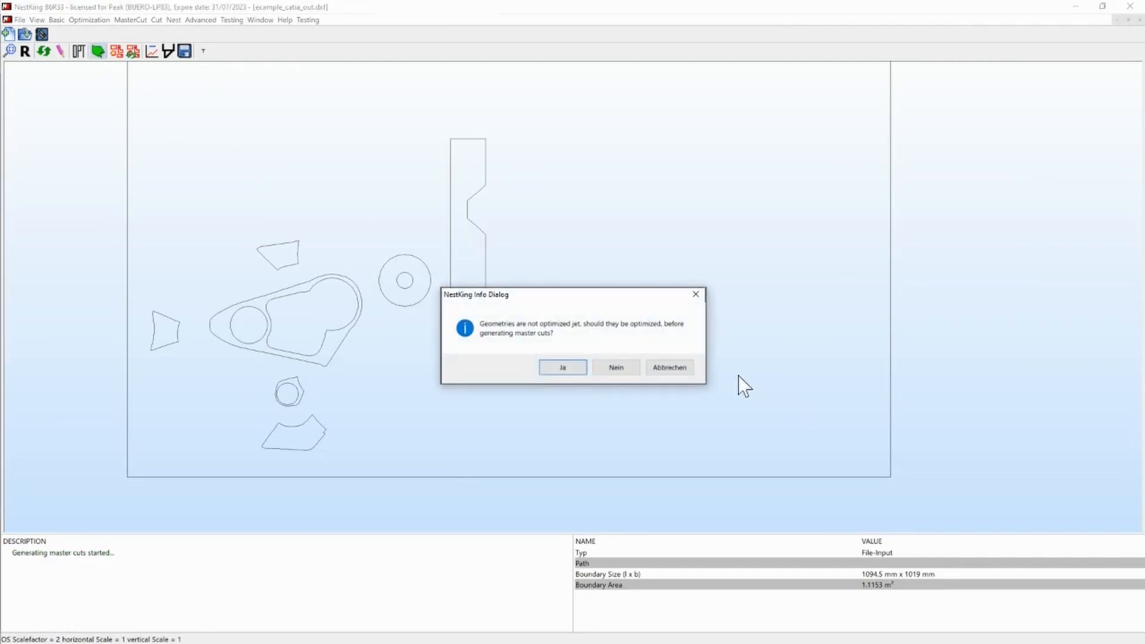
click(667, 371)
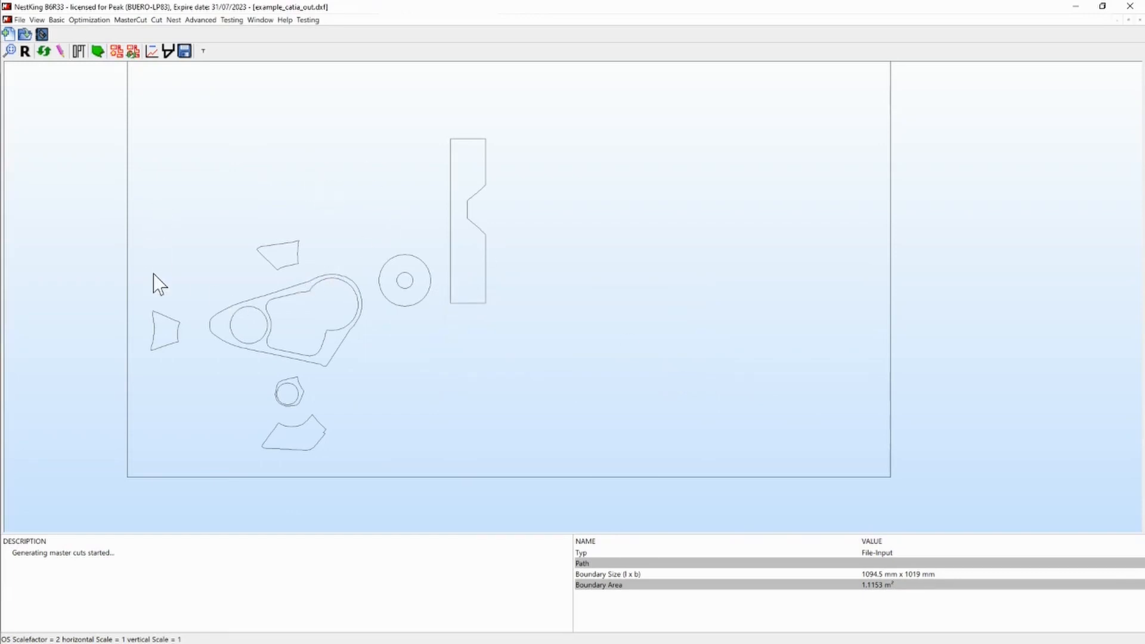
click(98, 51)
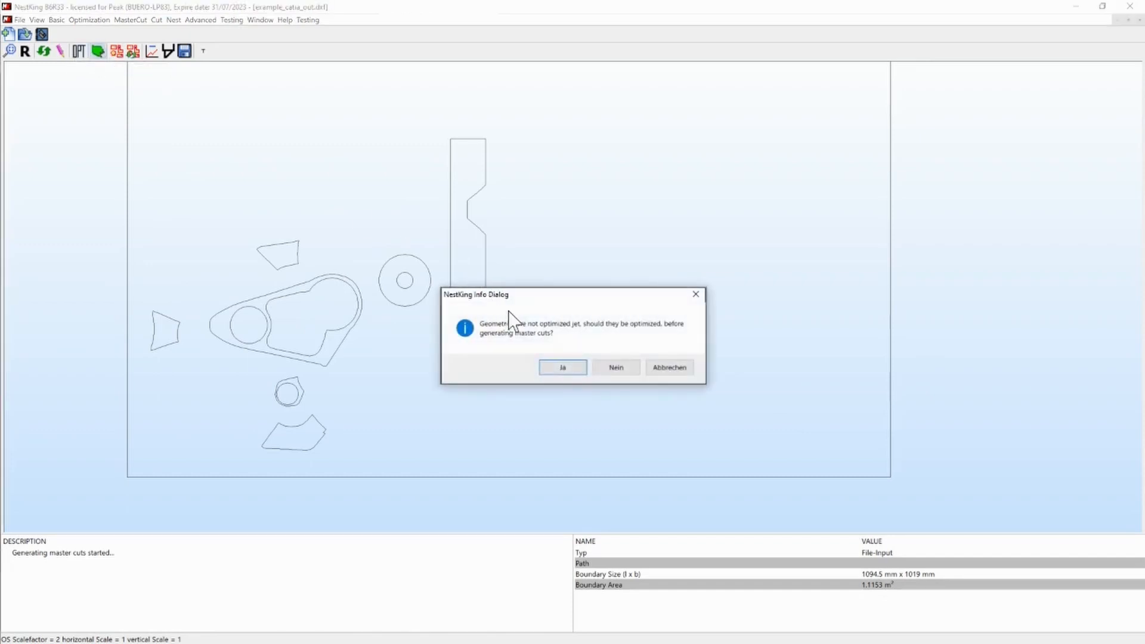
click(557, 368)
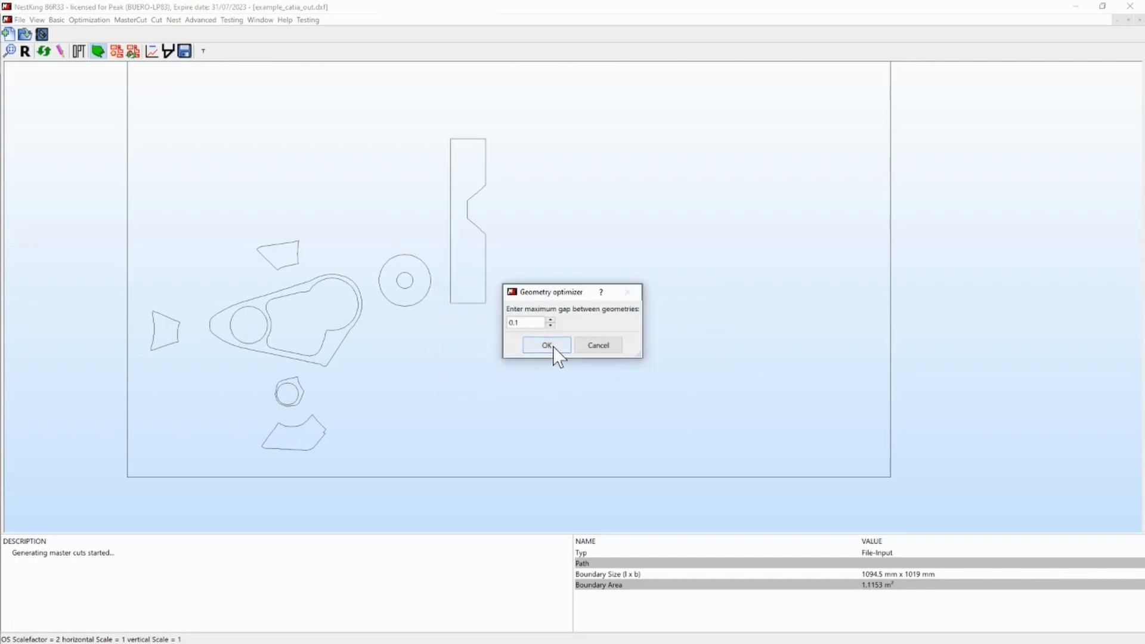
click(546, 346)
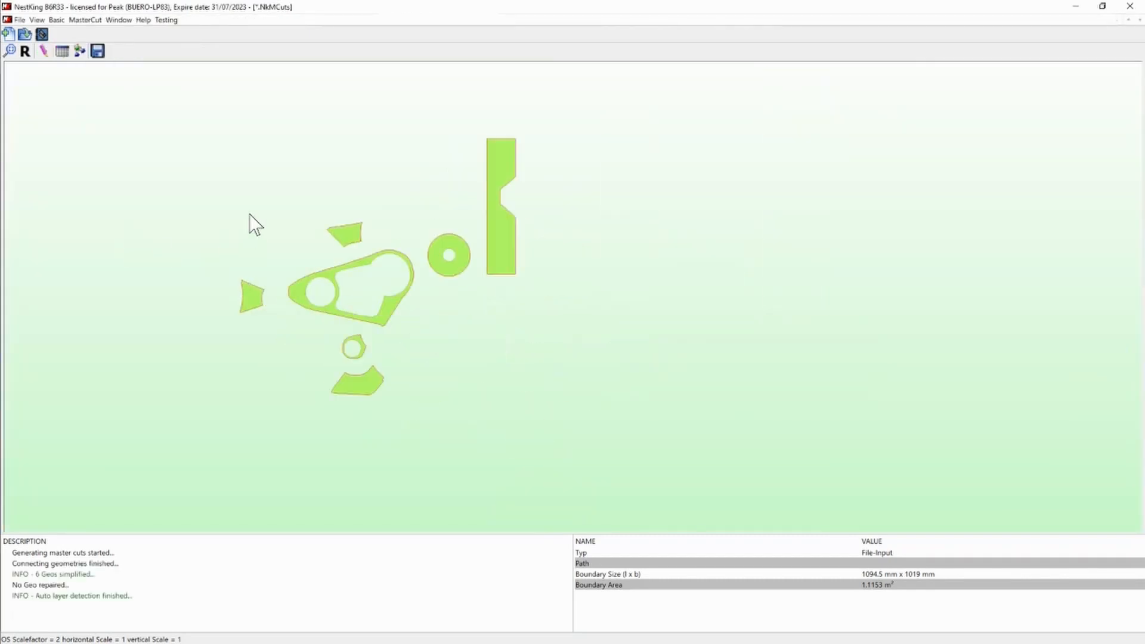
scroll(255, 225, up, 1)
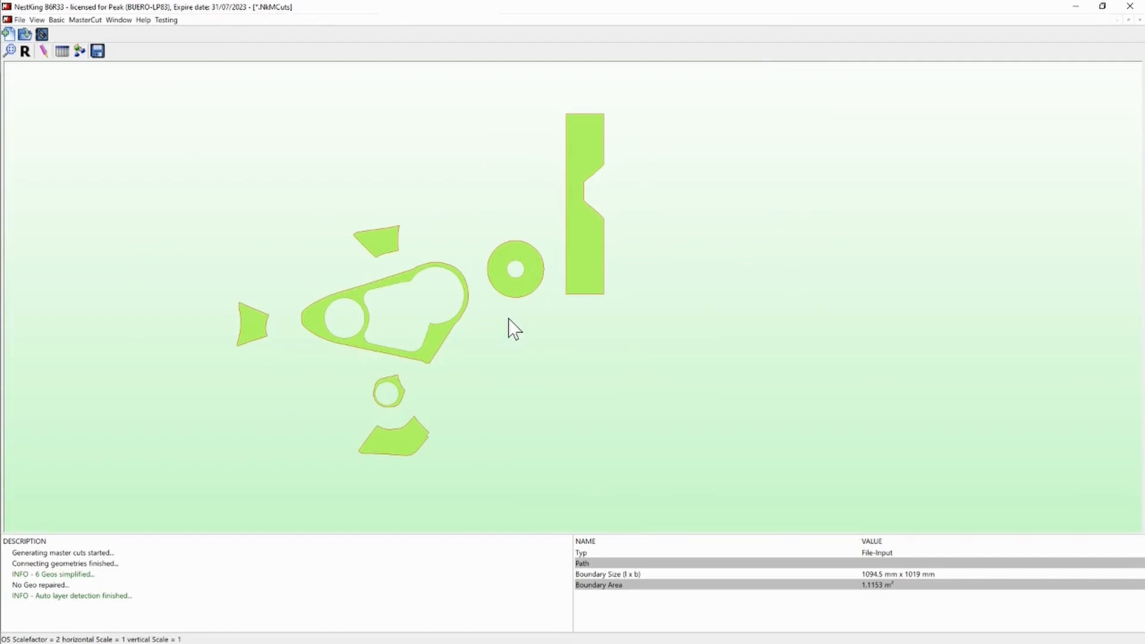
scroll(295, 307, up, 2)
scroll(420, 250, down, 2)
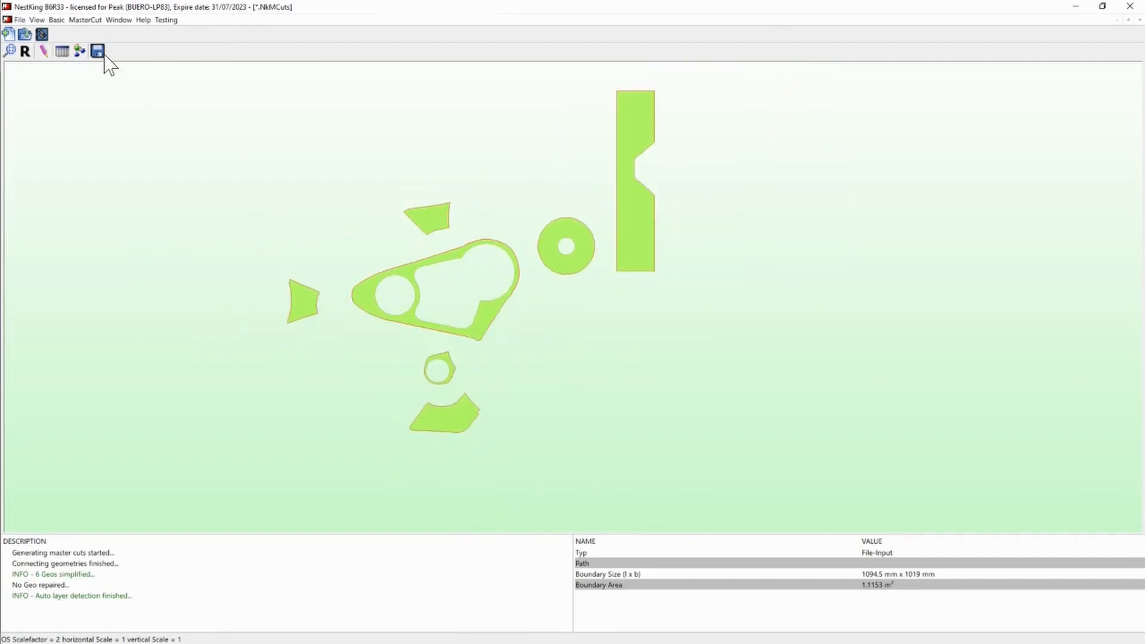
- Add five default cut steps, ST2 through ST6, with material def_mat to the master cuts' step table
click(69, 53)
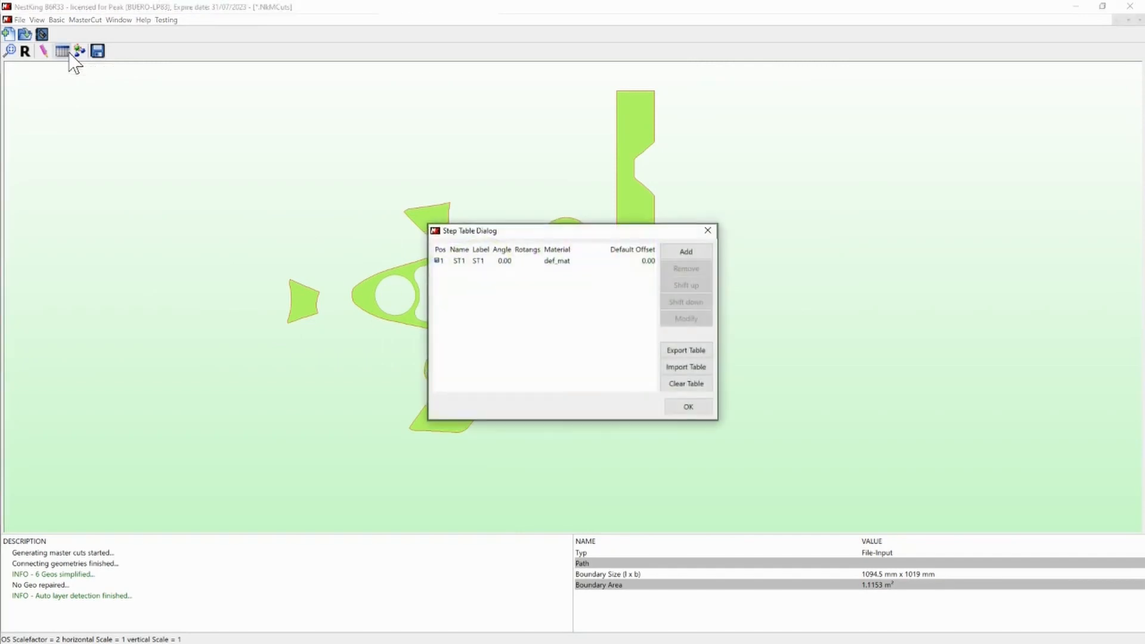
click(683, 250)
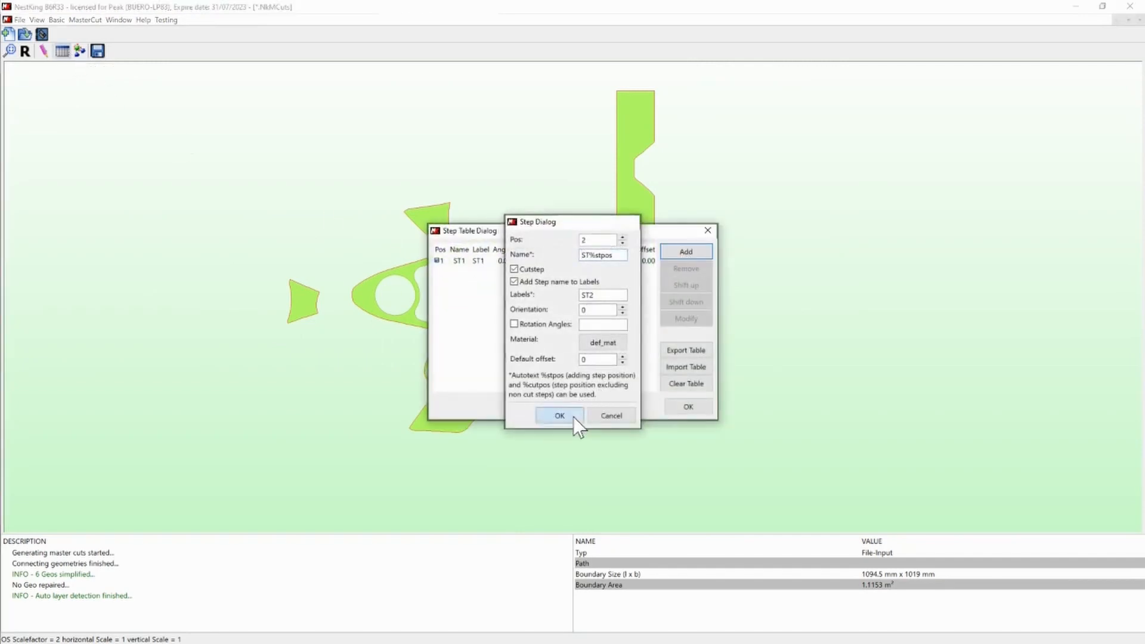
click(563, 416)
click(683, 251)
click(557, 416)
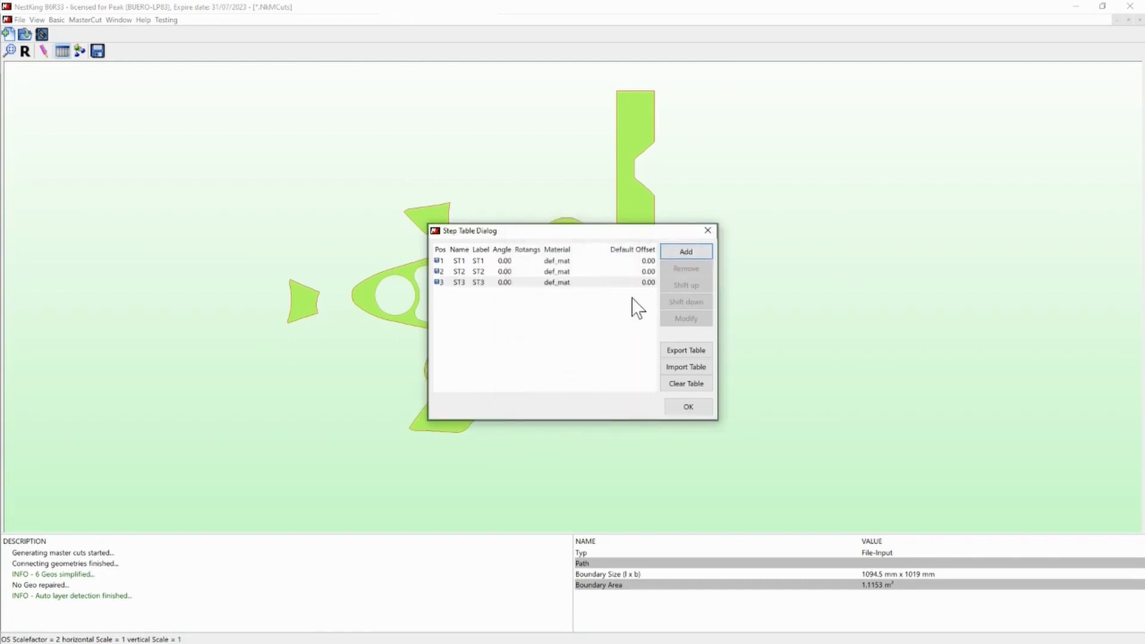
click(686, 250)
click(580, 410)
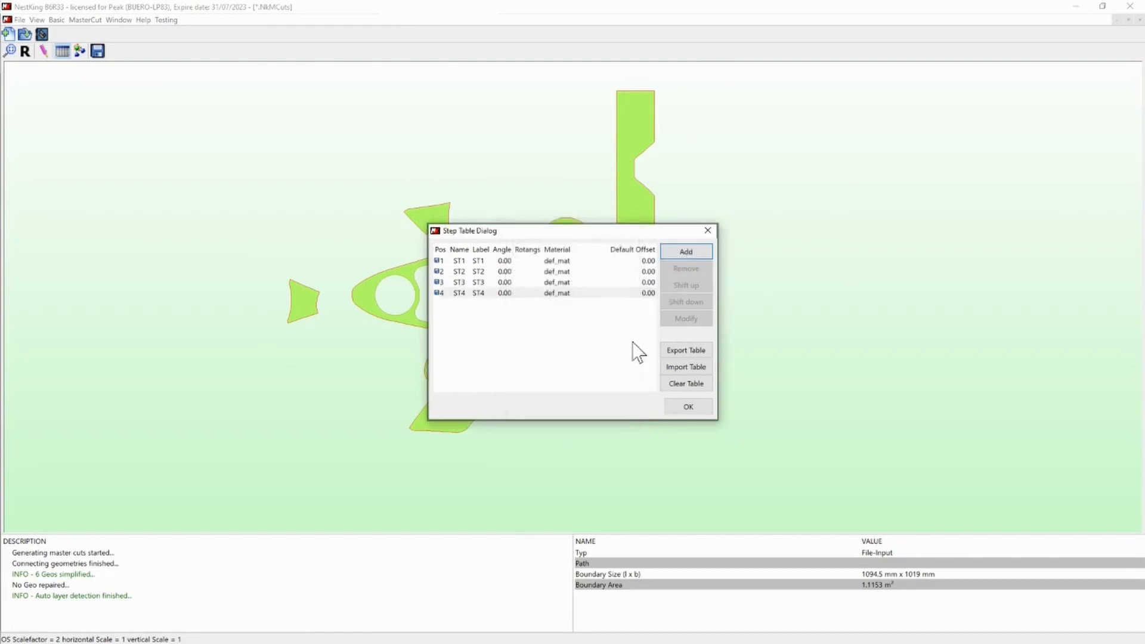
click(686, 250)
click(578, 413)
click(695, 255)
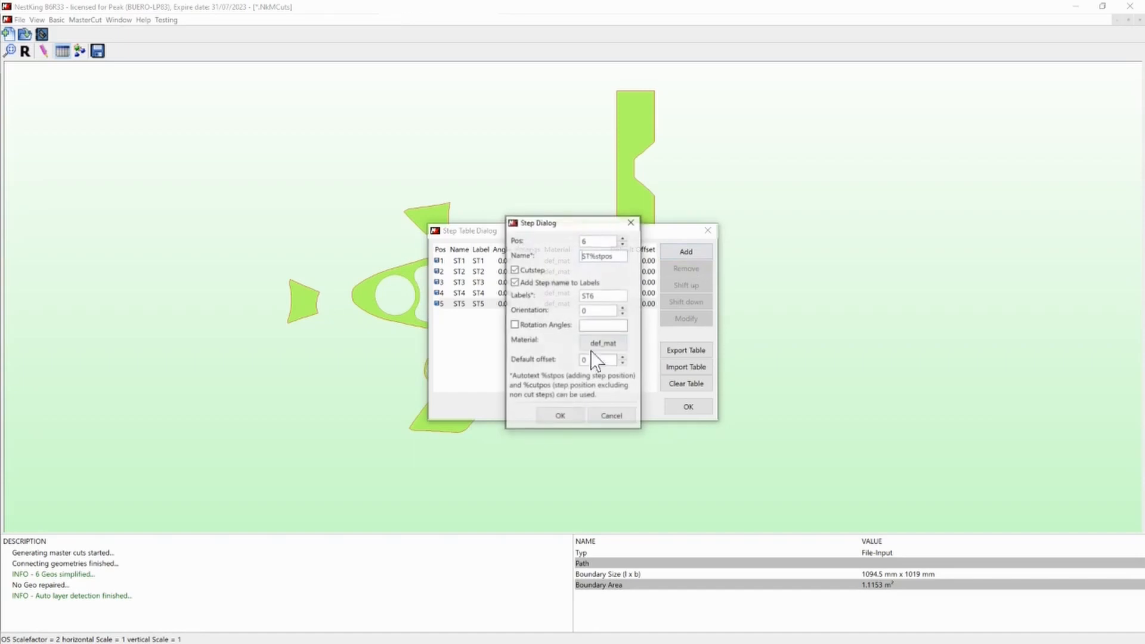
click(558, 416)
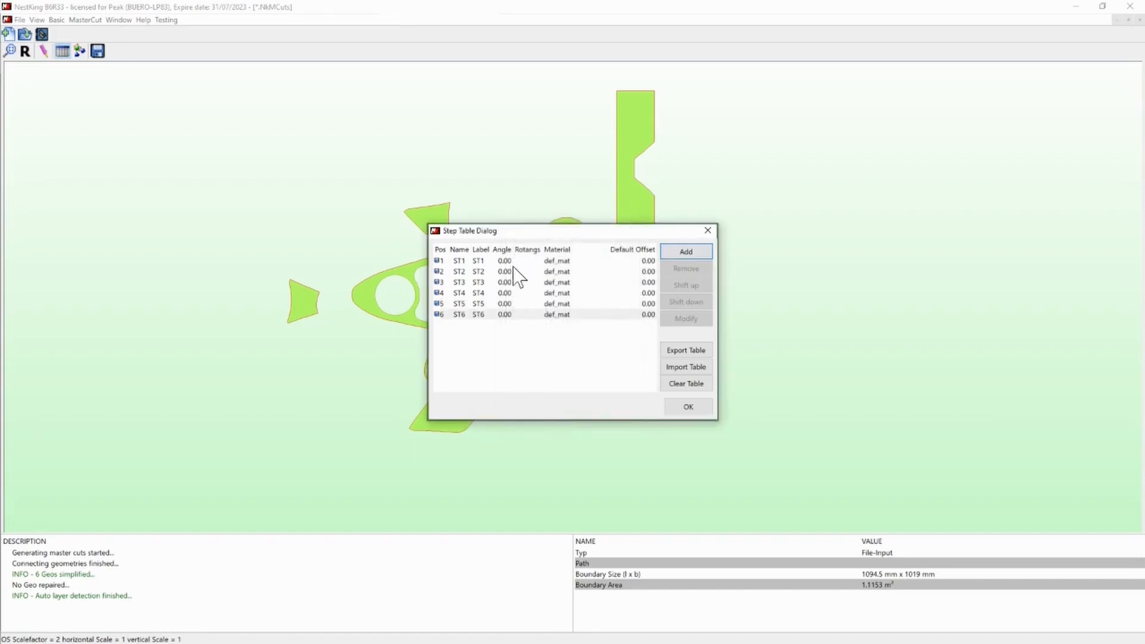
- Insert a non-cut step named "Change Tool" at position 4 of the step table, right after ST3
click(495, 284)
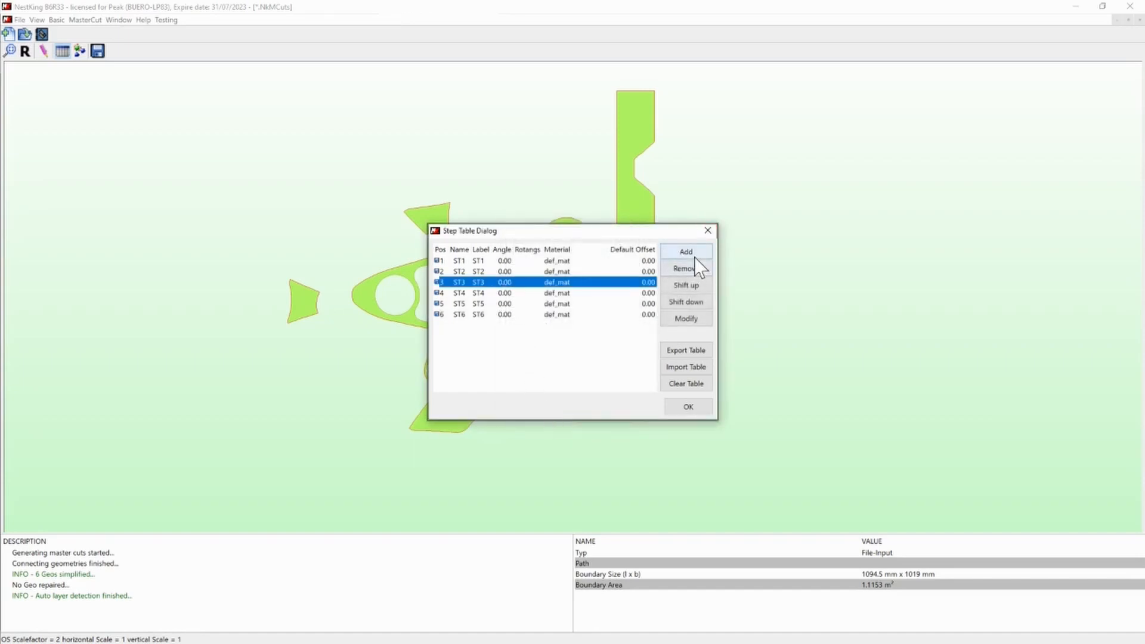
click(686, 251)
click(514, 269)
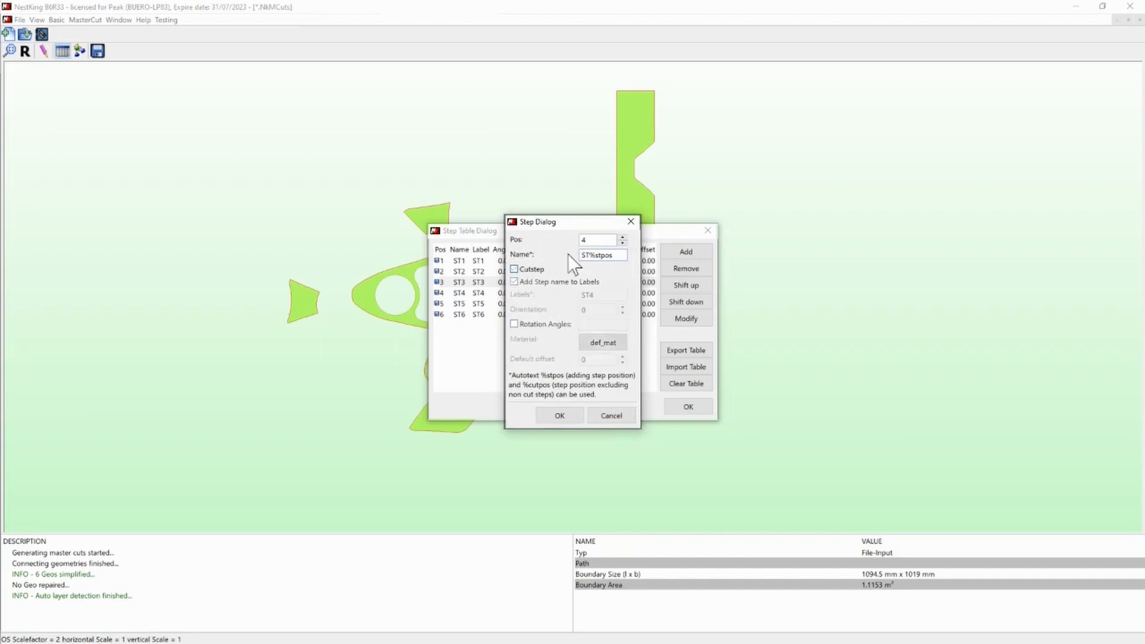
click(620, 254)
text(Change Tool)
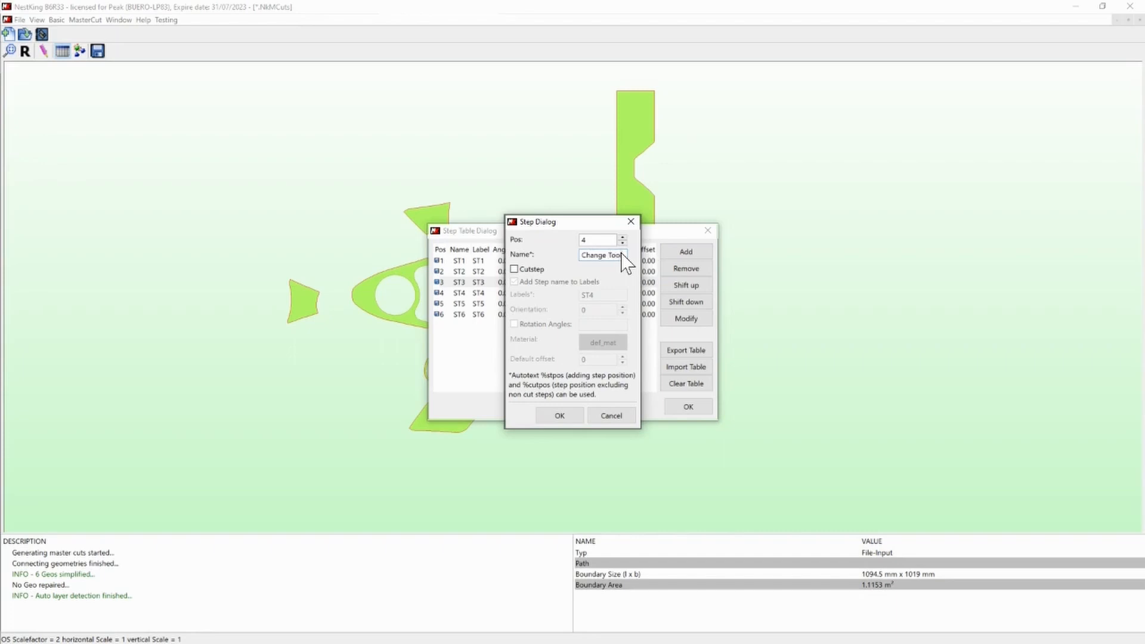
click(558, 411)
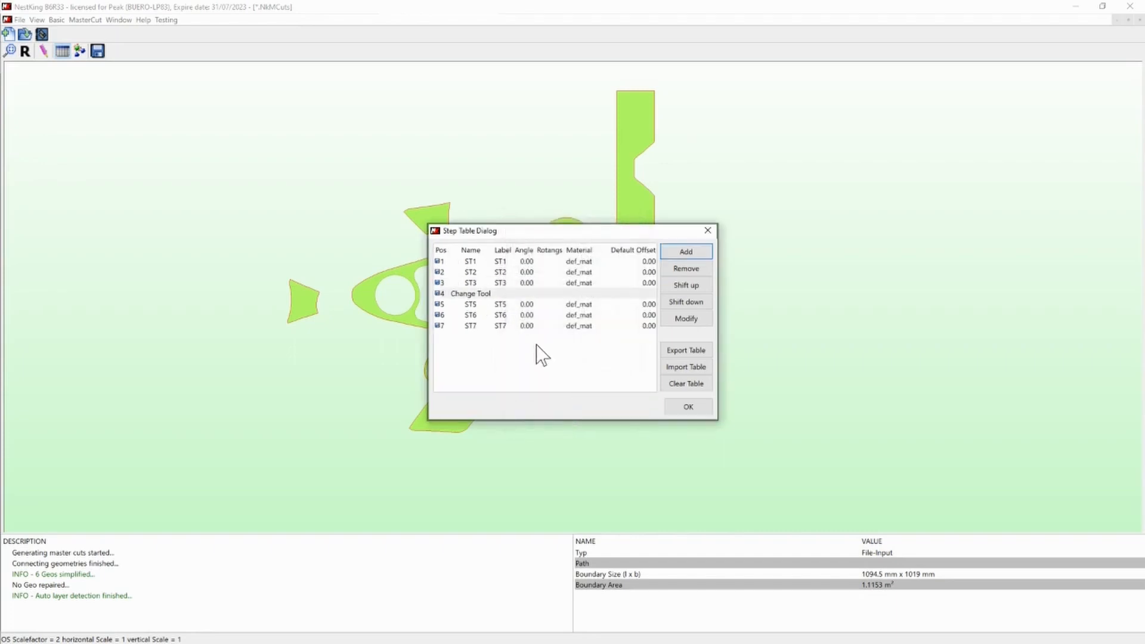
- Set the orientation of cut steps ST2 and ST6 to 45 degrees in the step table
double_click(527, 272)
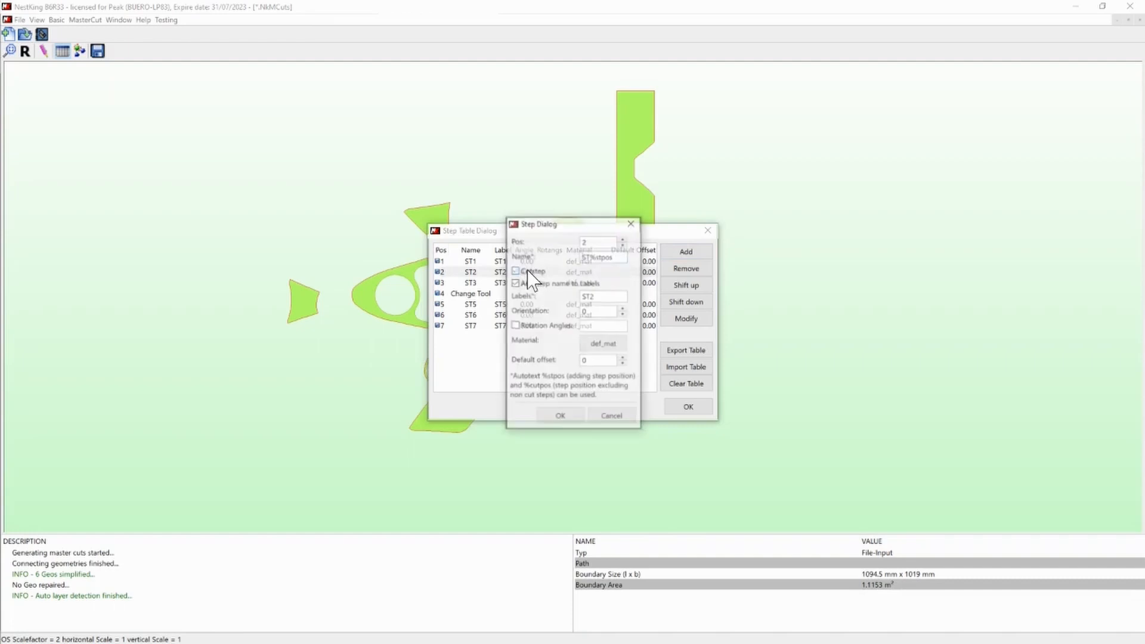
double_click(594, 310)
text(5)
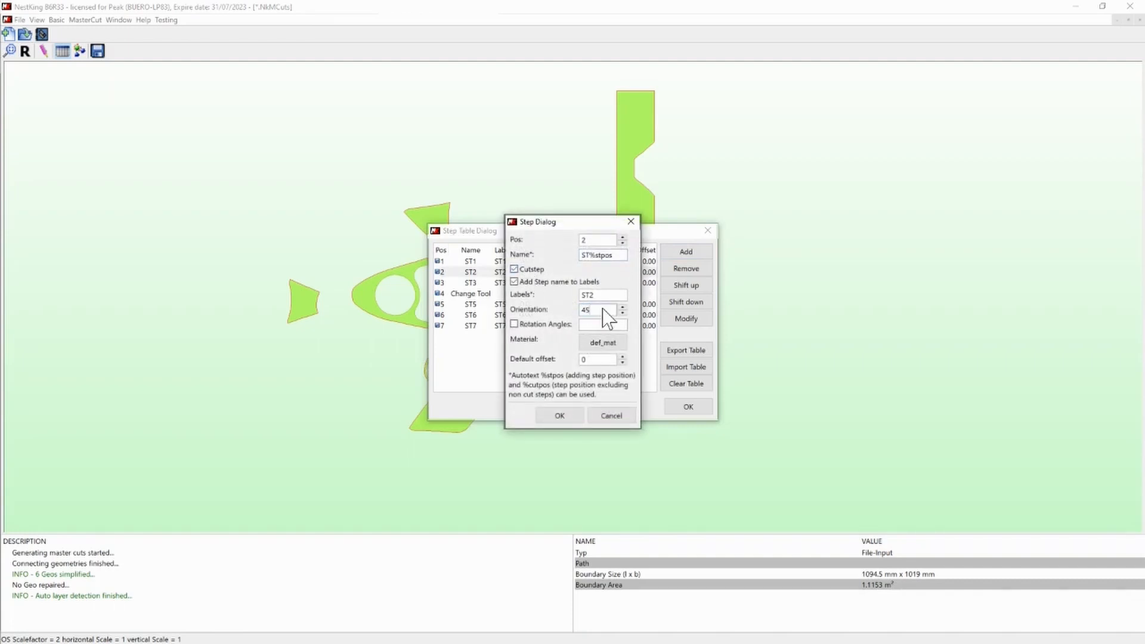
click(575, 416)
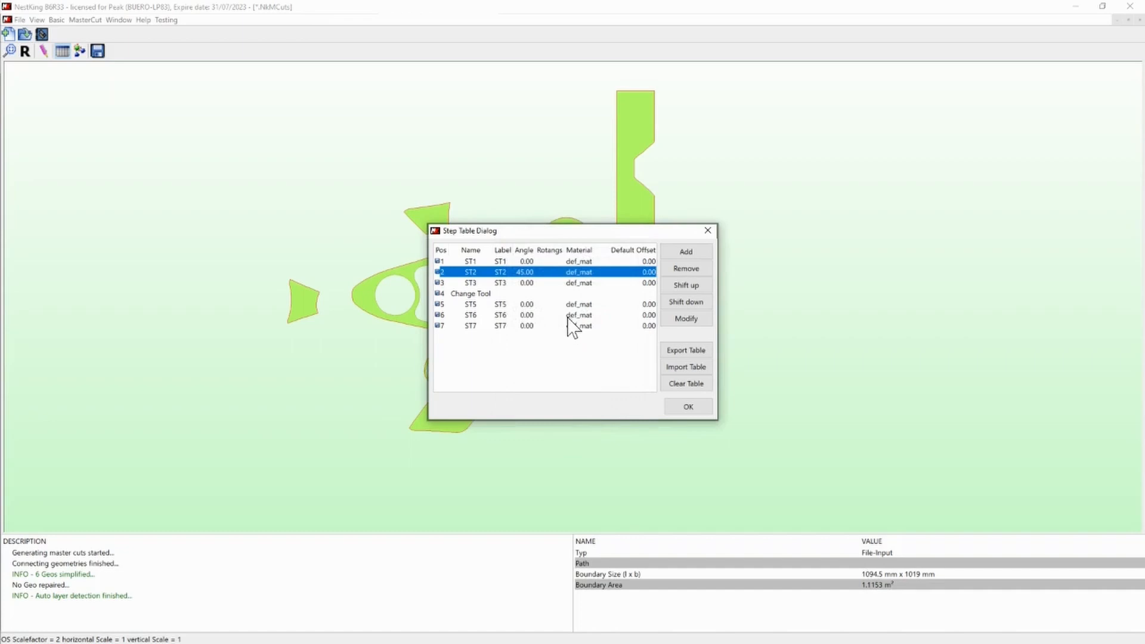
double_click(527, 315)
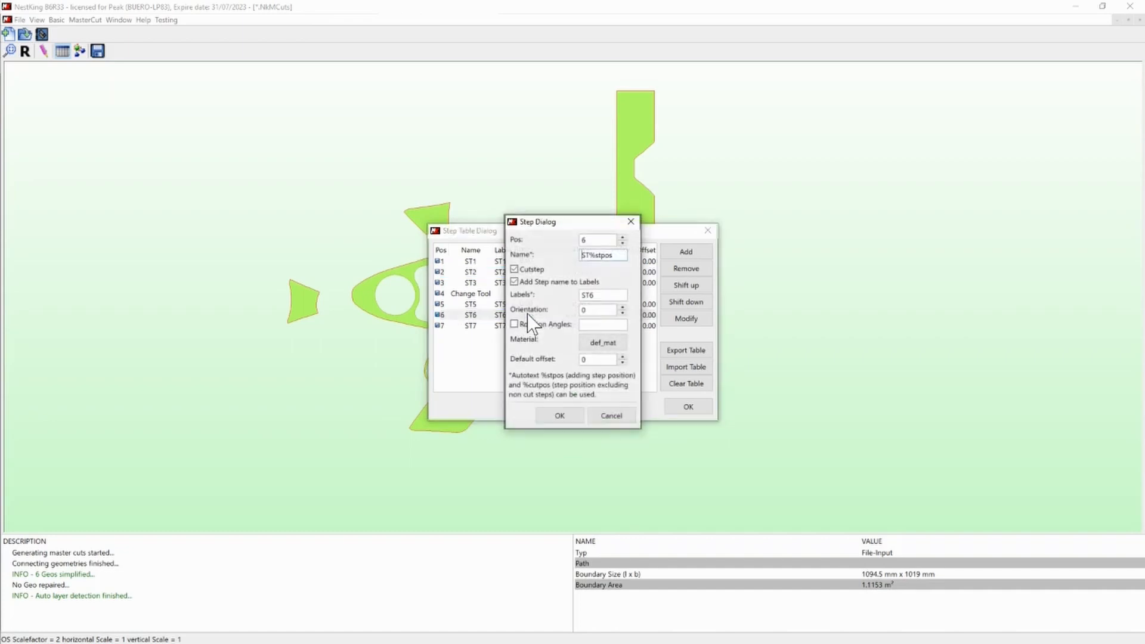
click(598, 311)
text(45)
click(564, 414)
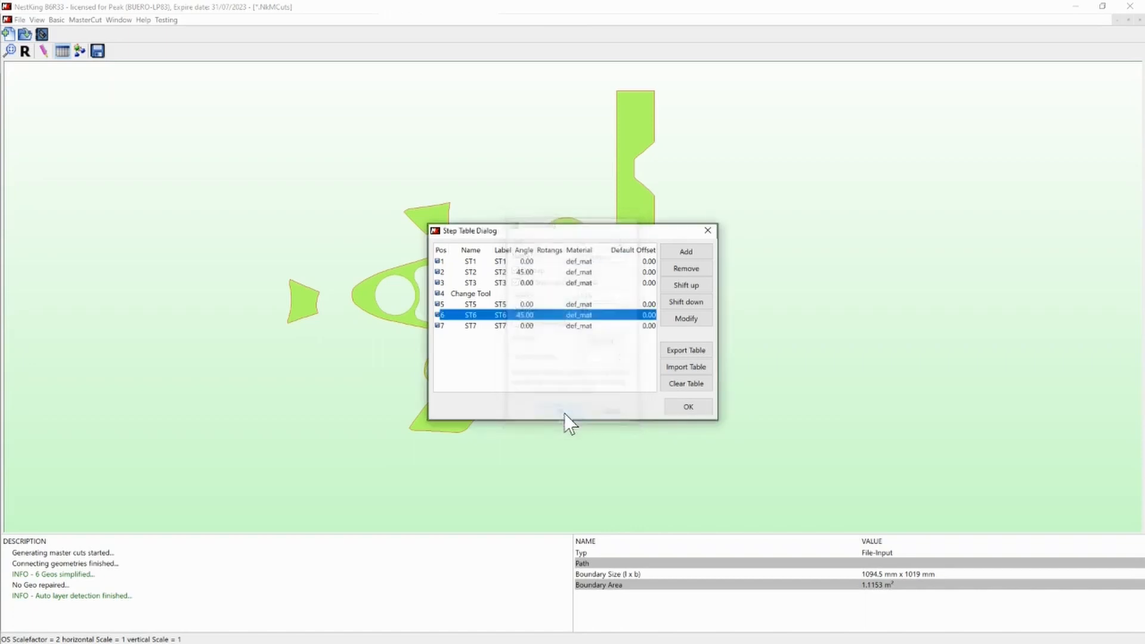
- Assign the global catalog material EE48_CE662_65 to cut step ST1 and accept the step table
double_click(552, 262)
click(603, 341)
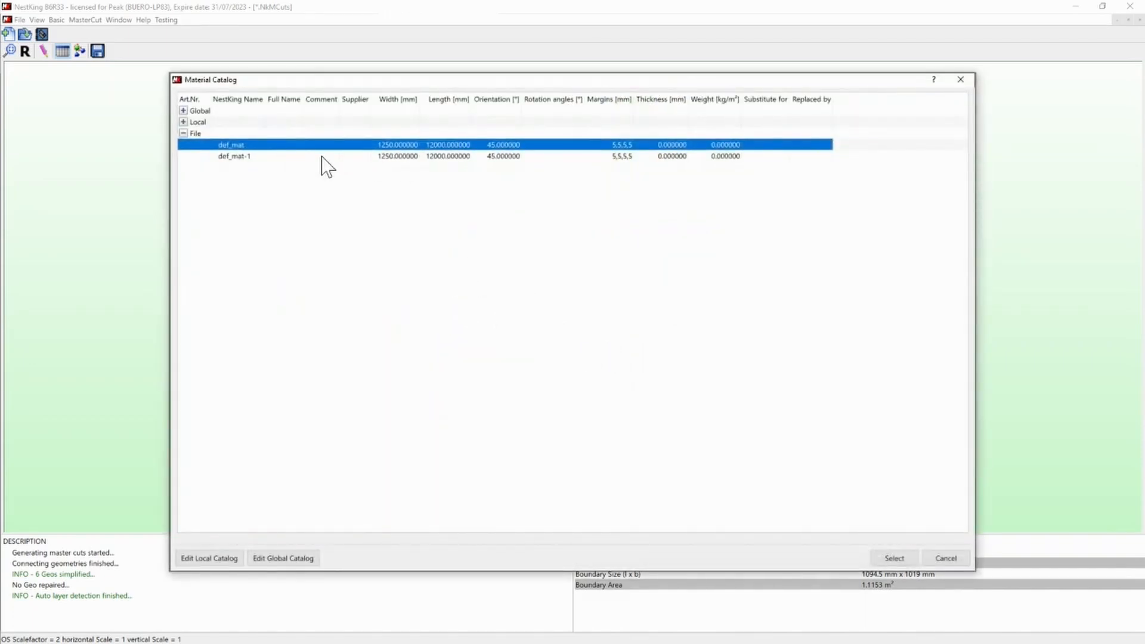
click(185, 112)
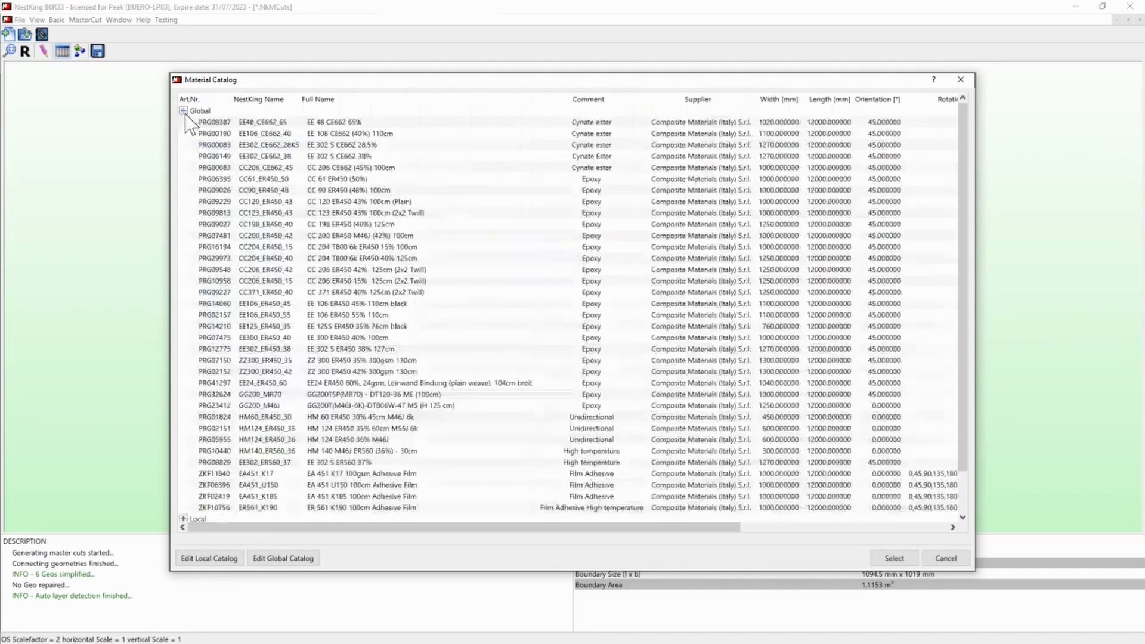
double_click(347, 123)
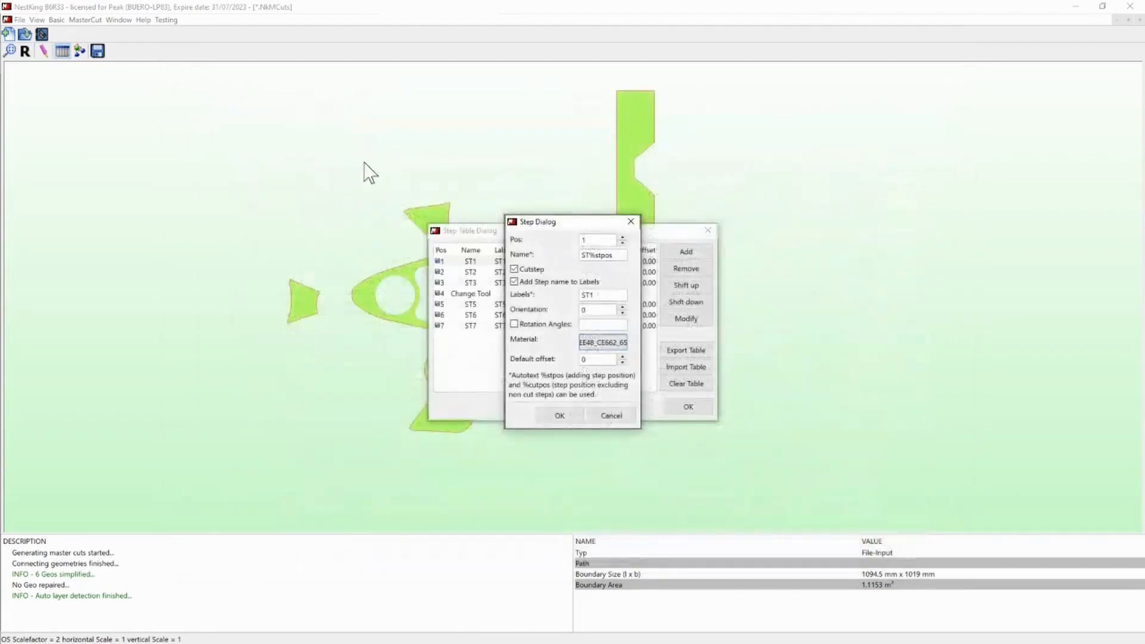
click(574, 413)
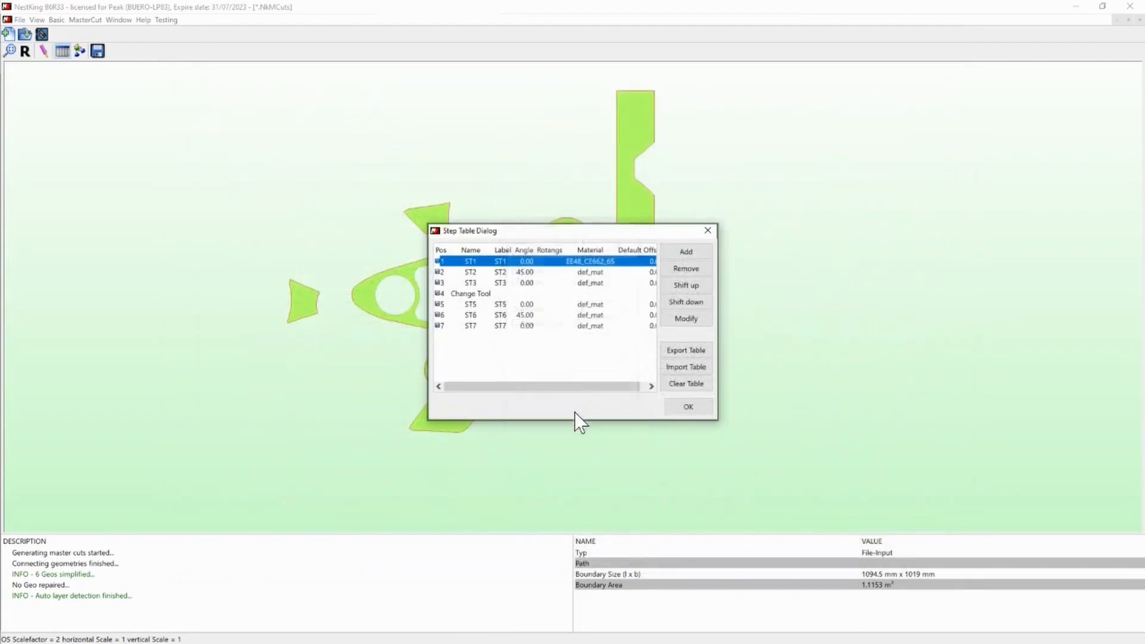
click(689, 407)
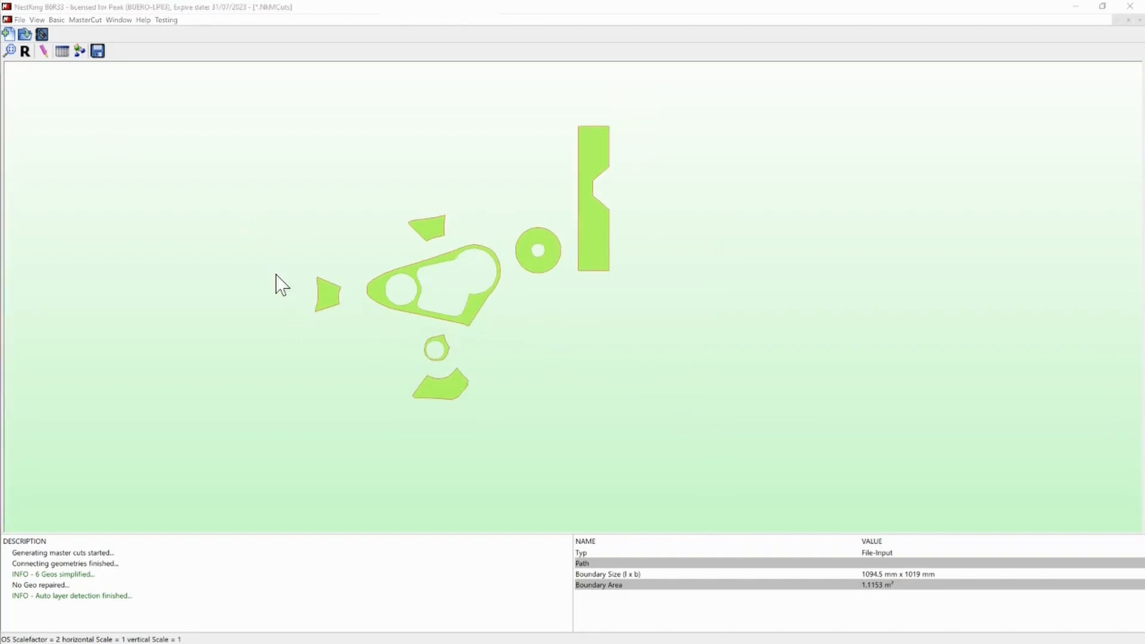
- Open the master cuts geometry in the drawing editor
click(278, 285)
scroll(281, 284, up, 2)
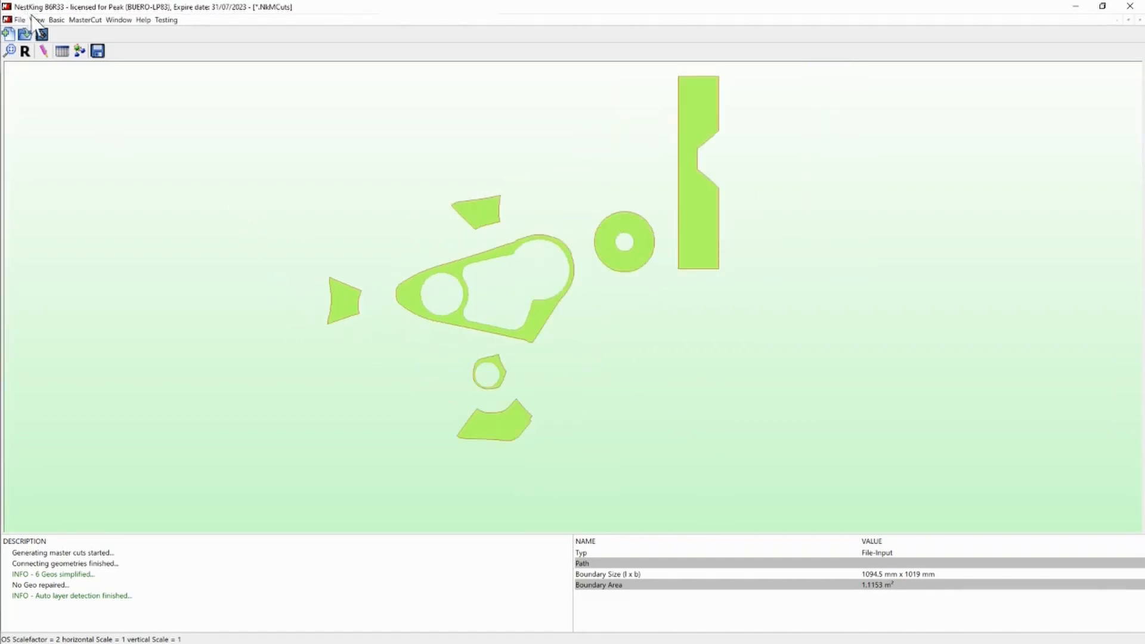
click(44, 51)
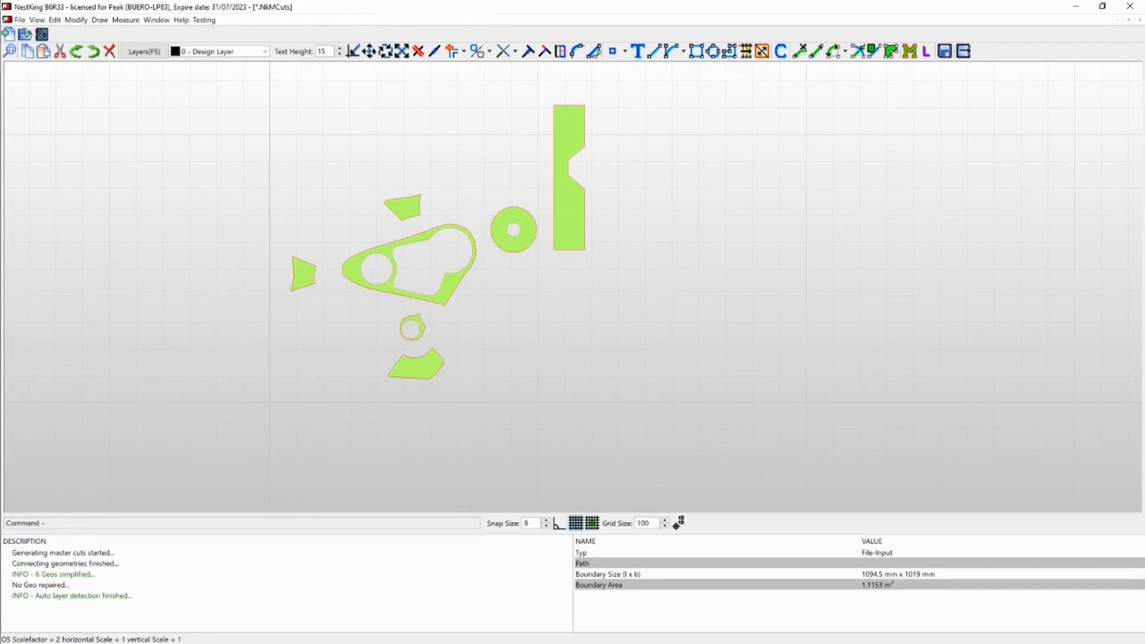
- Bring up the catia_pic01.jpg reference picture and compare its coloured plies with the flat parts in the drawing
key(alt+Tab)
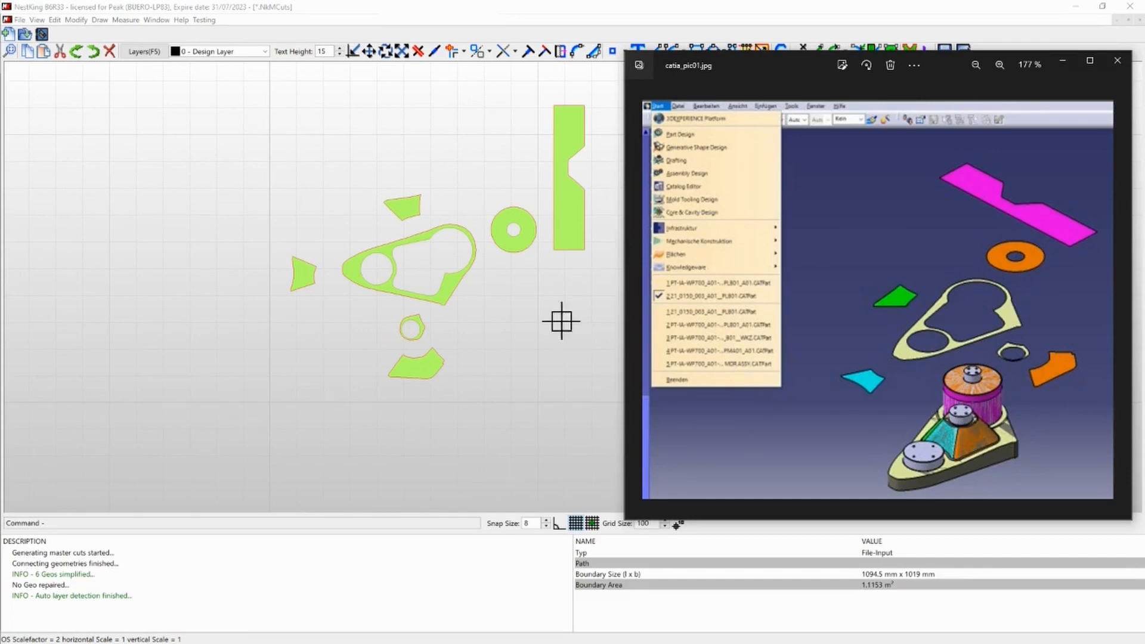
click(414, 327)
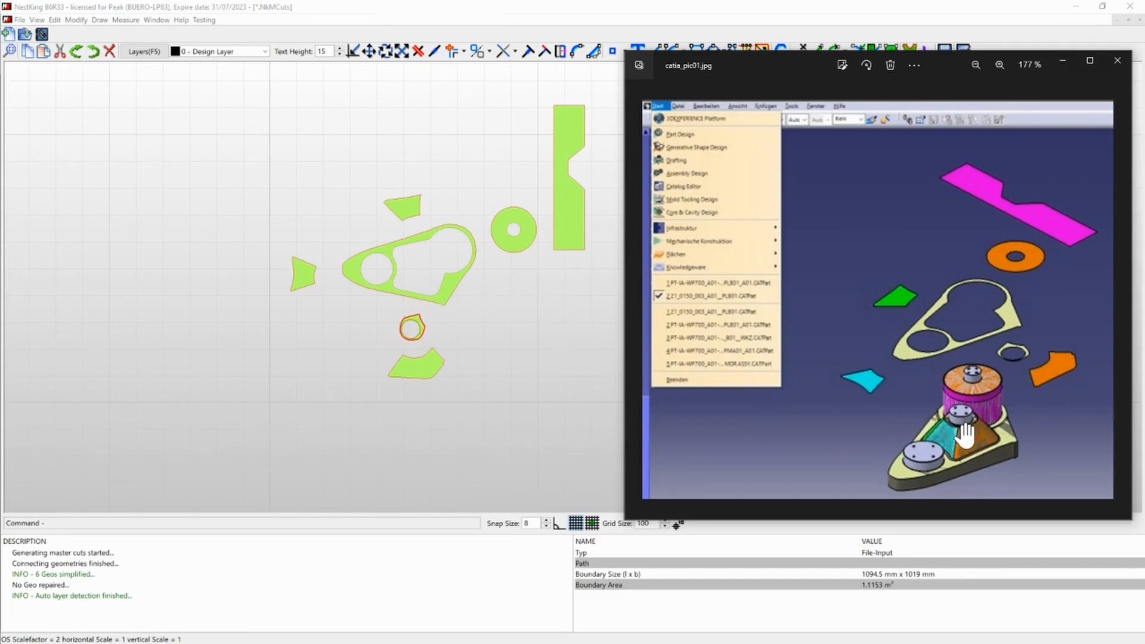
click(413, 362)
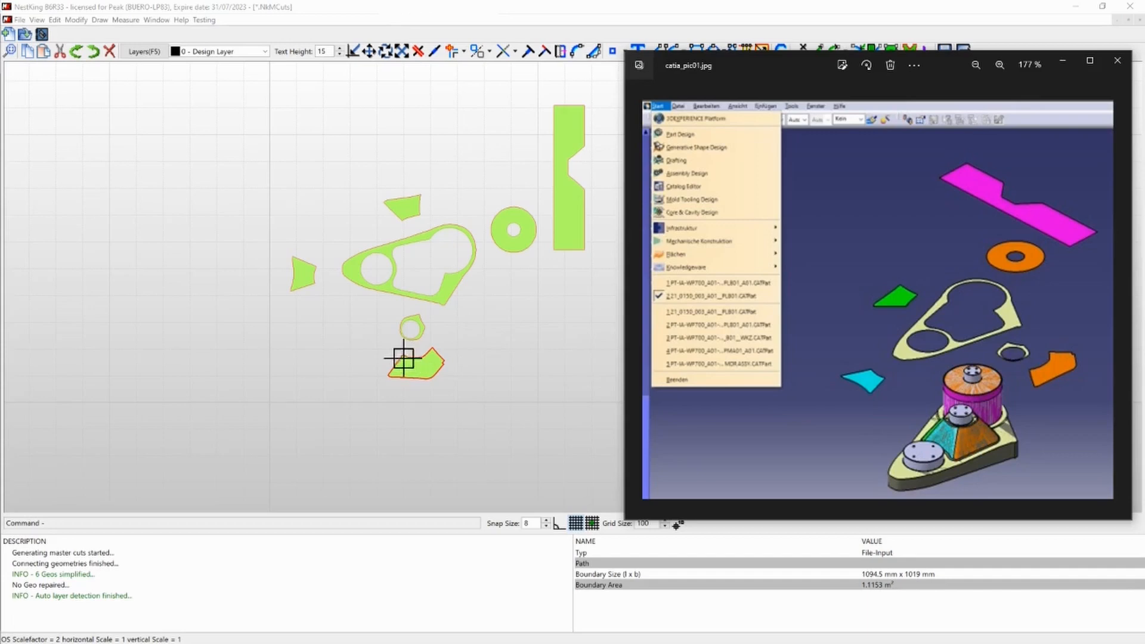
click(408, 217)
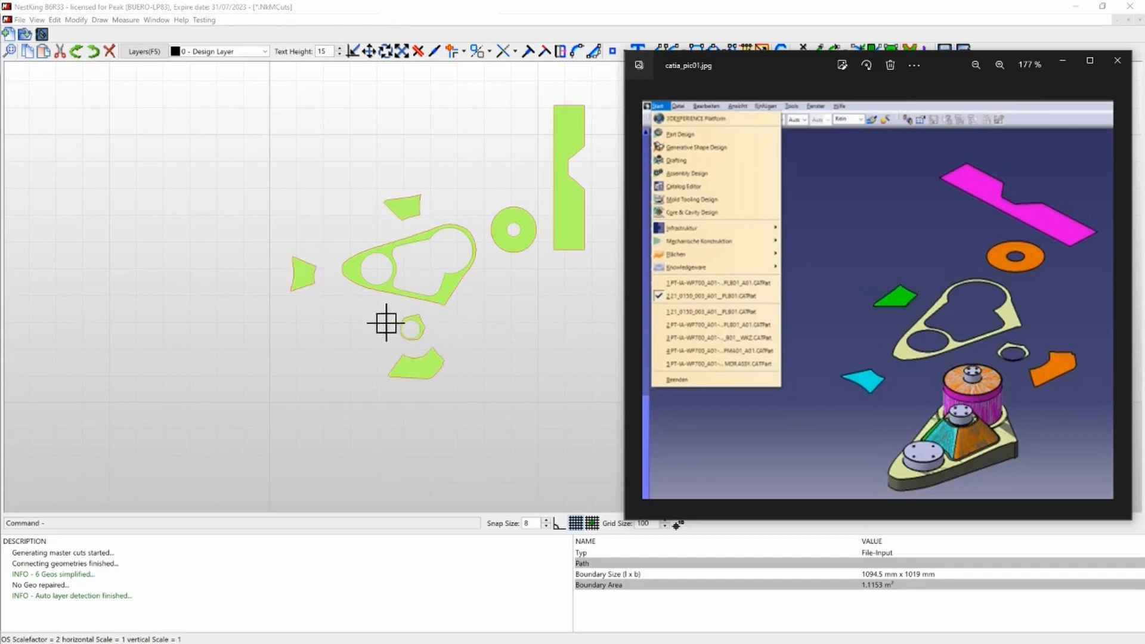
click(572, 171)
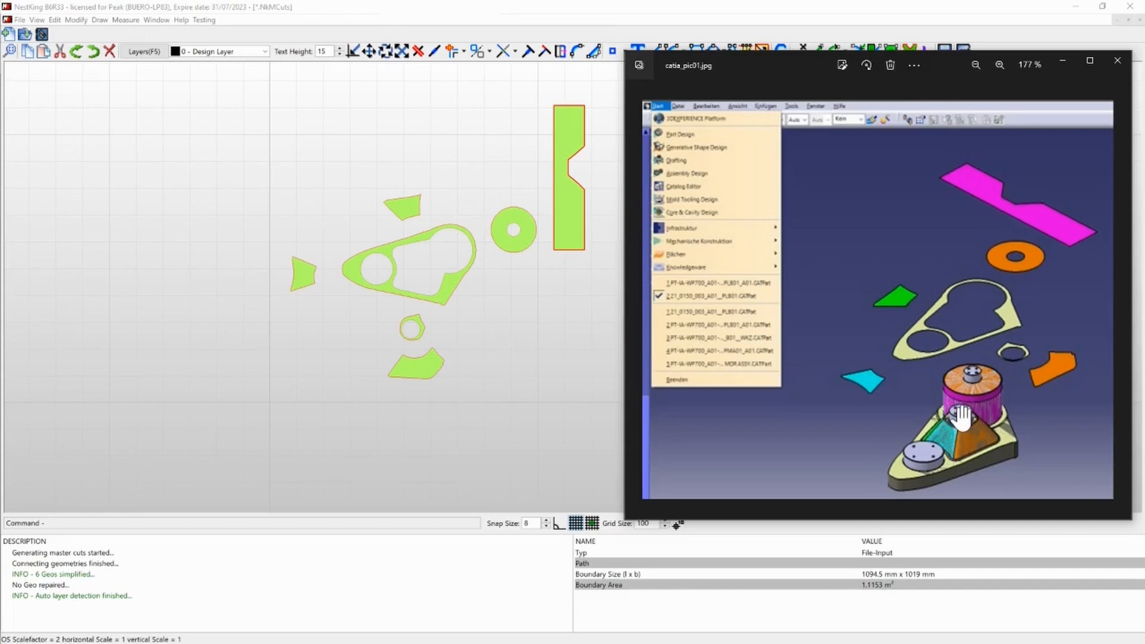
click(608, 391)
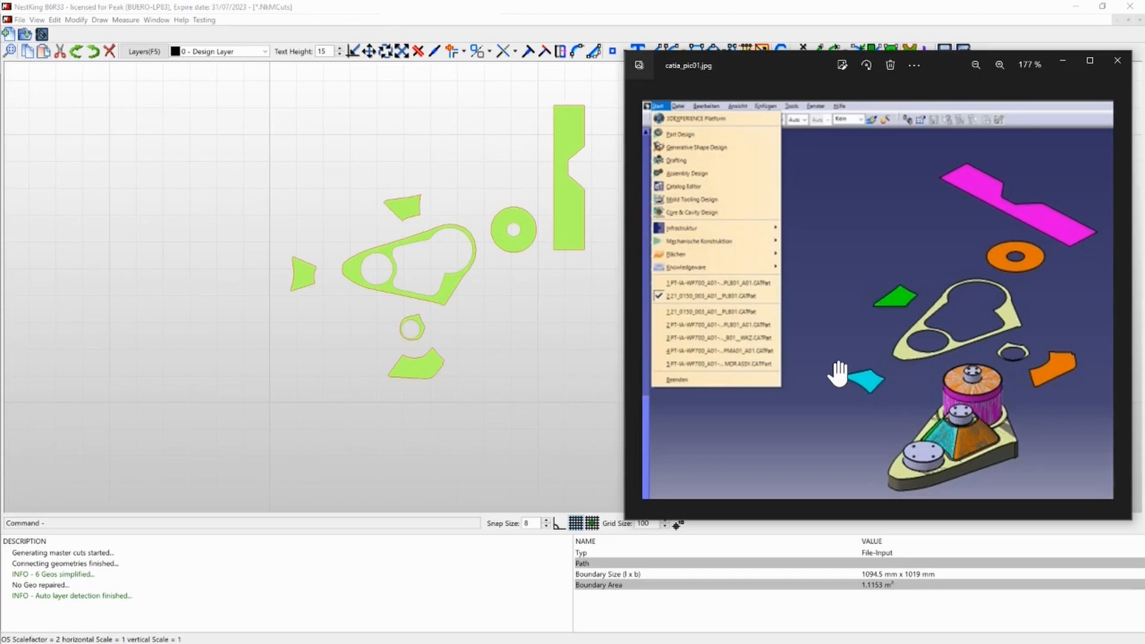
click(551, 346)
- Move the small ring-shaped part out from under the large base part into the free area below the round disc
scroll(333, 292, down, 1)
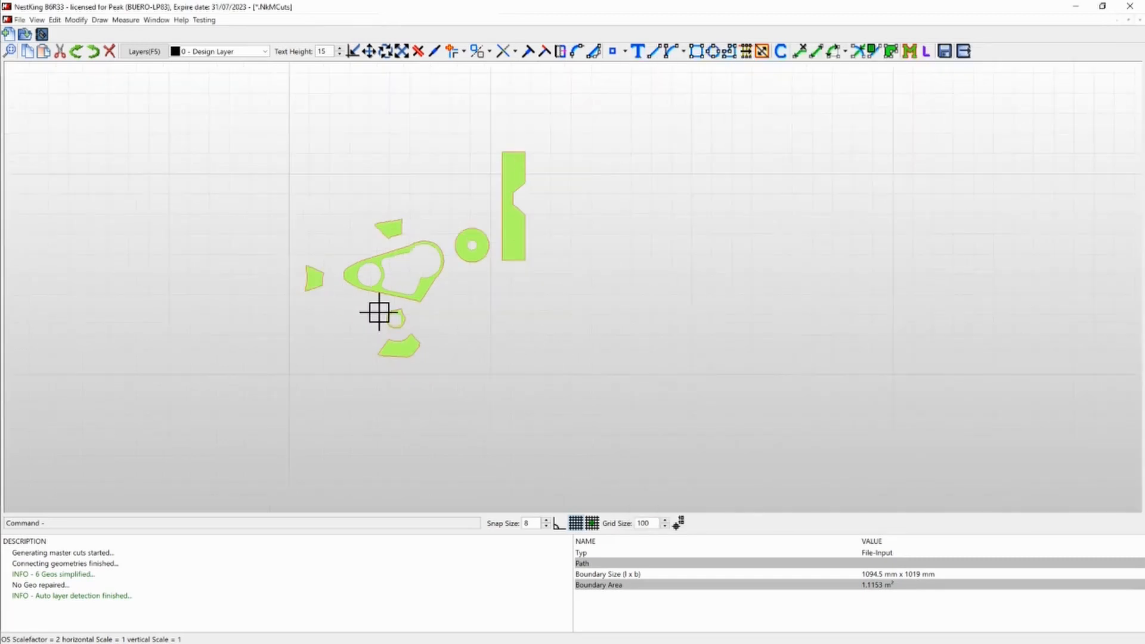
scroll(379, 311, up, 2)
click(276, 240)
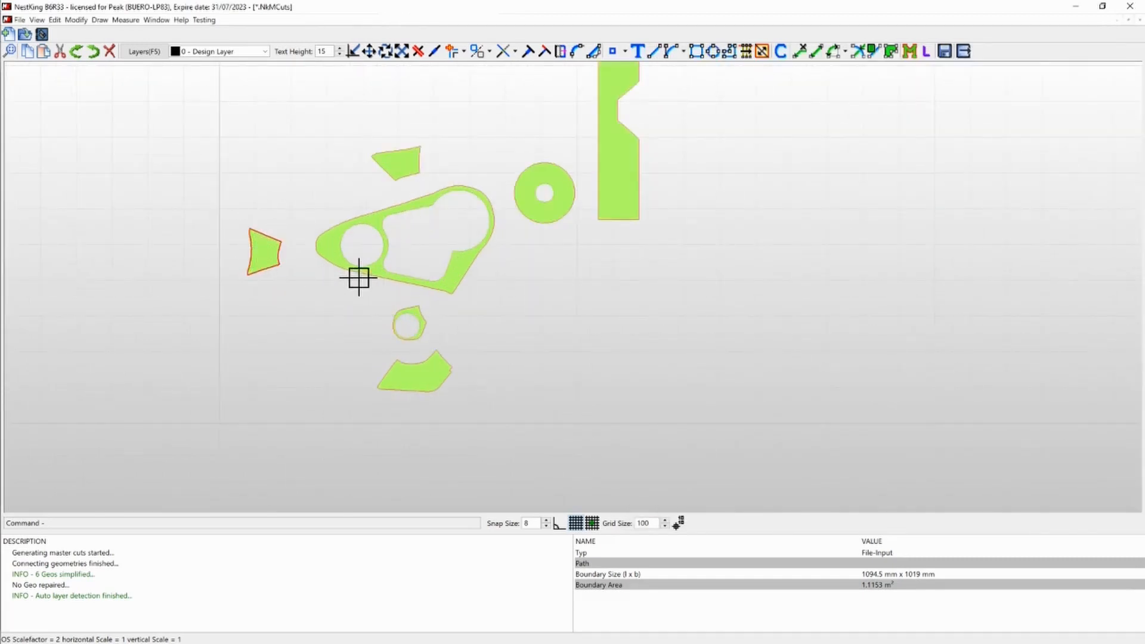
scroll(399, 279, down, 1)
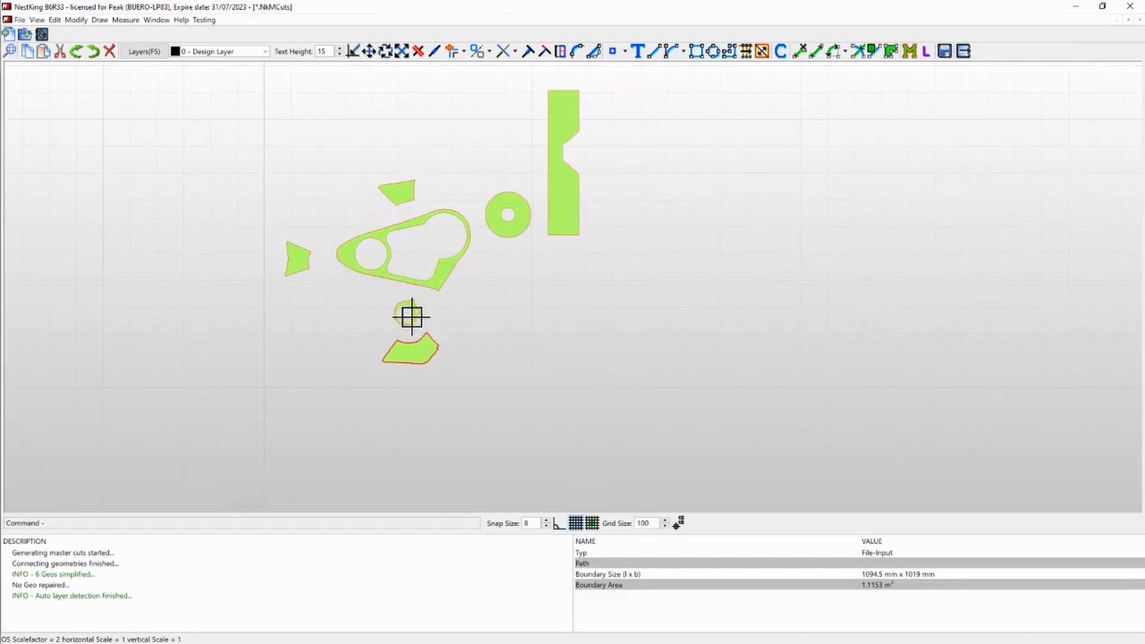
scroll(404, 308, up, 3)
drag(374, 278, 458, 366)
key(m)
click(417, 352)
click(673, 341)
scroll(539, 350, down, 2)
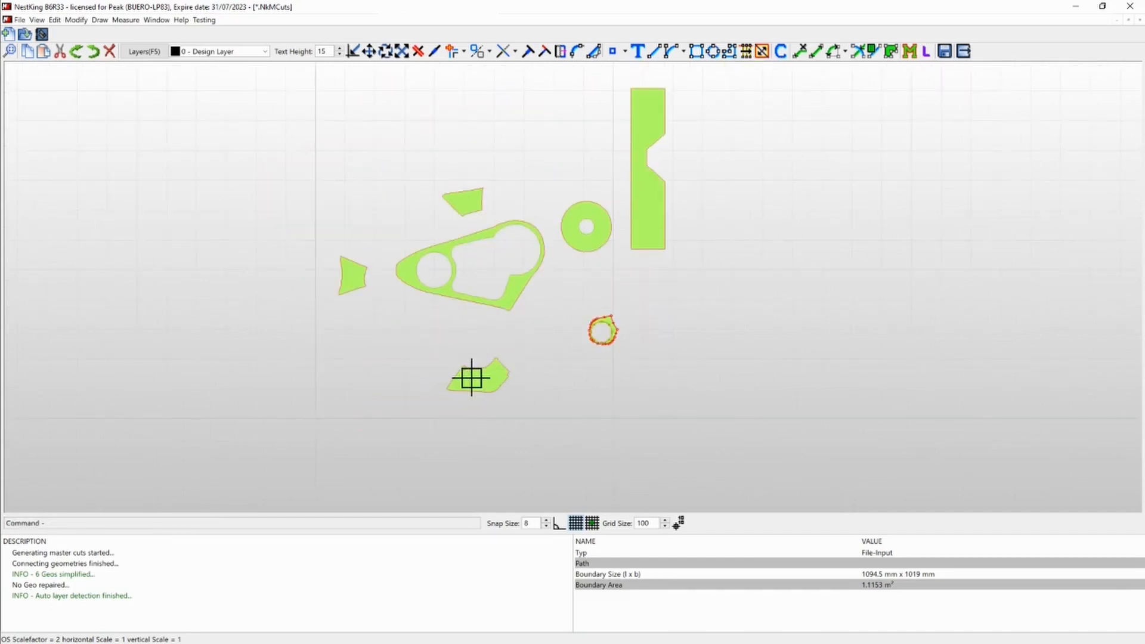
- Move the curved lower piece beneath the small ring and the far-left trapezoid to the ring's left side
click(475, 379)
key(m)
click(481, 417)
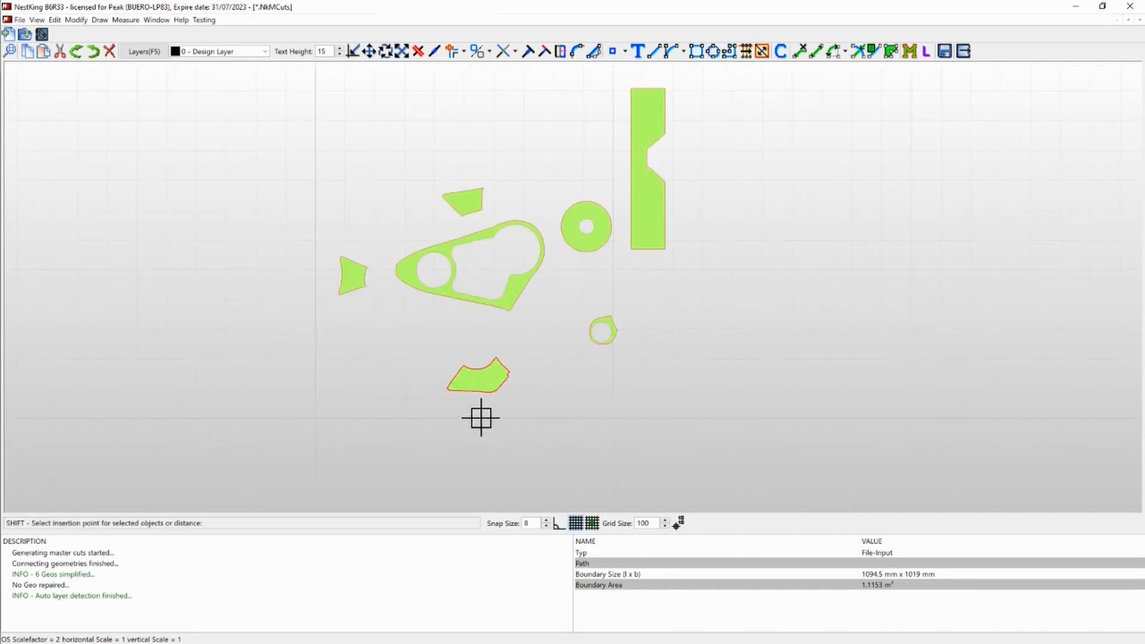
click(604, 412)
click(353, 276)
key(m)
click(350, 358)
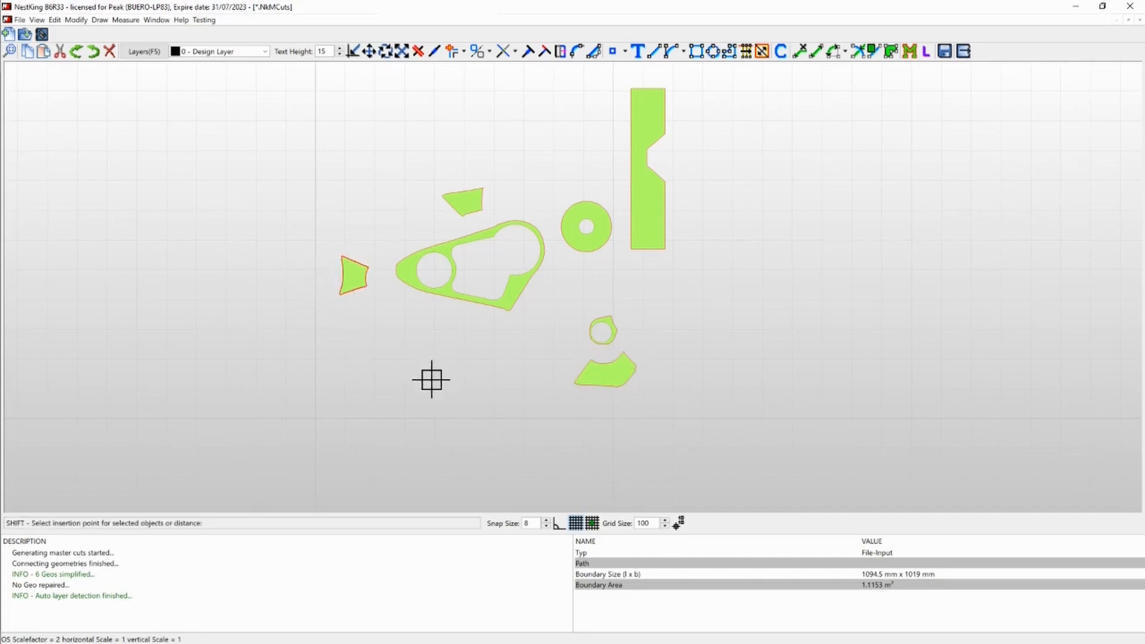
click(560, 414)
- Move the trapezoid above the large base part to just above the small ring
click(462, 203)
key(s)
key(Return)
click(419, 174)
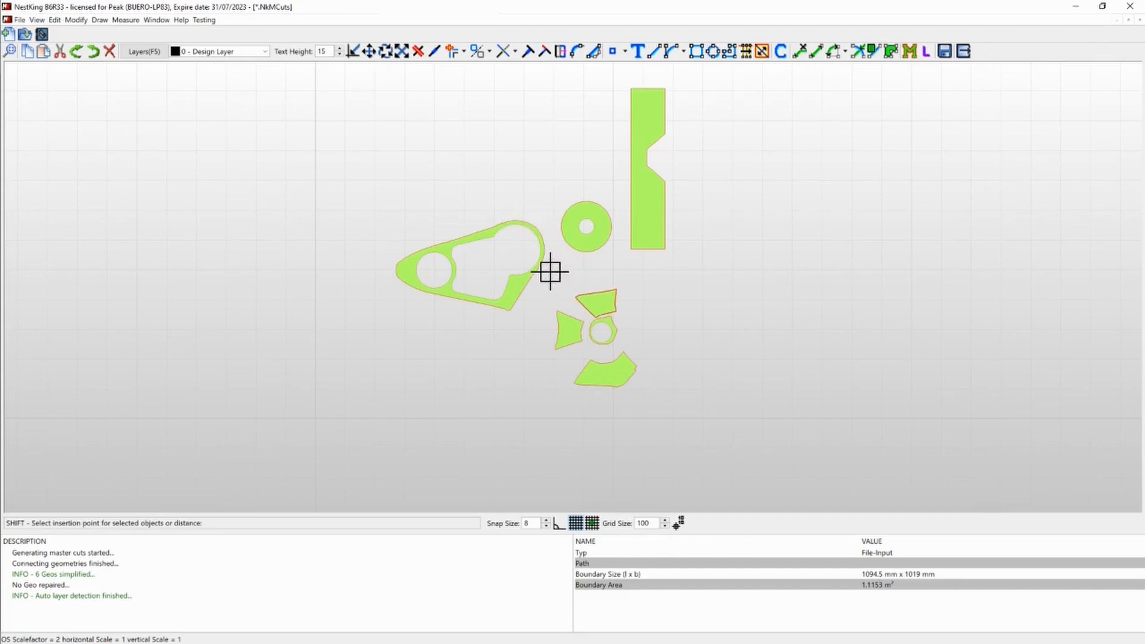
click(549, 267)
- Move the long notched strip down to the right of the group of small parts
click(635, 243)
key(s)
key(Return)
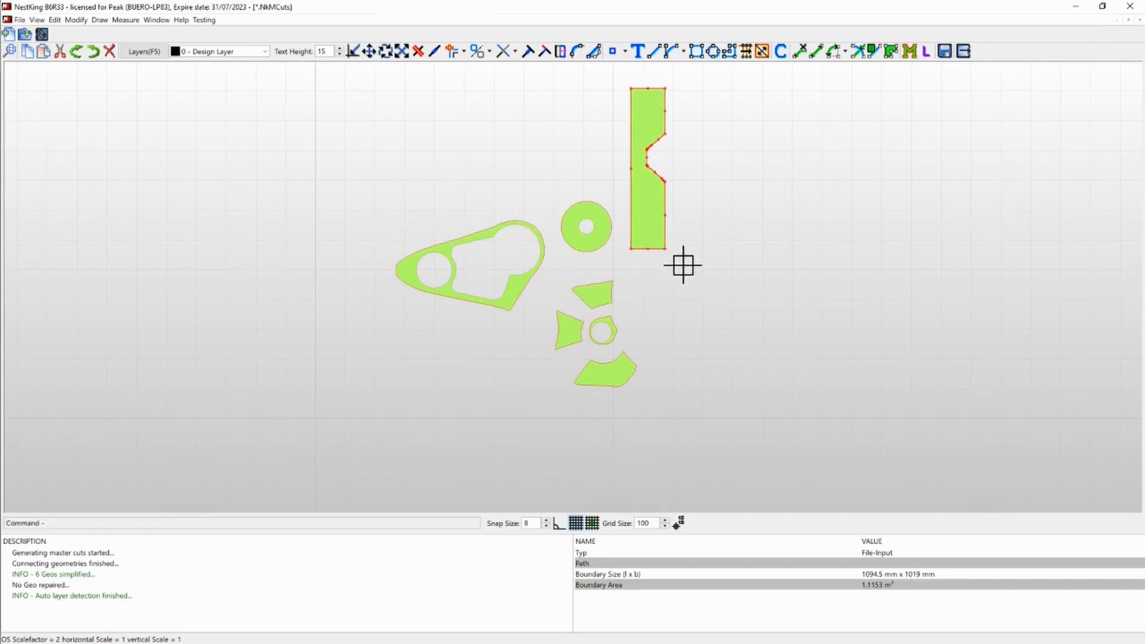
click(682, 265)
click(731, 384)
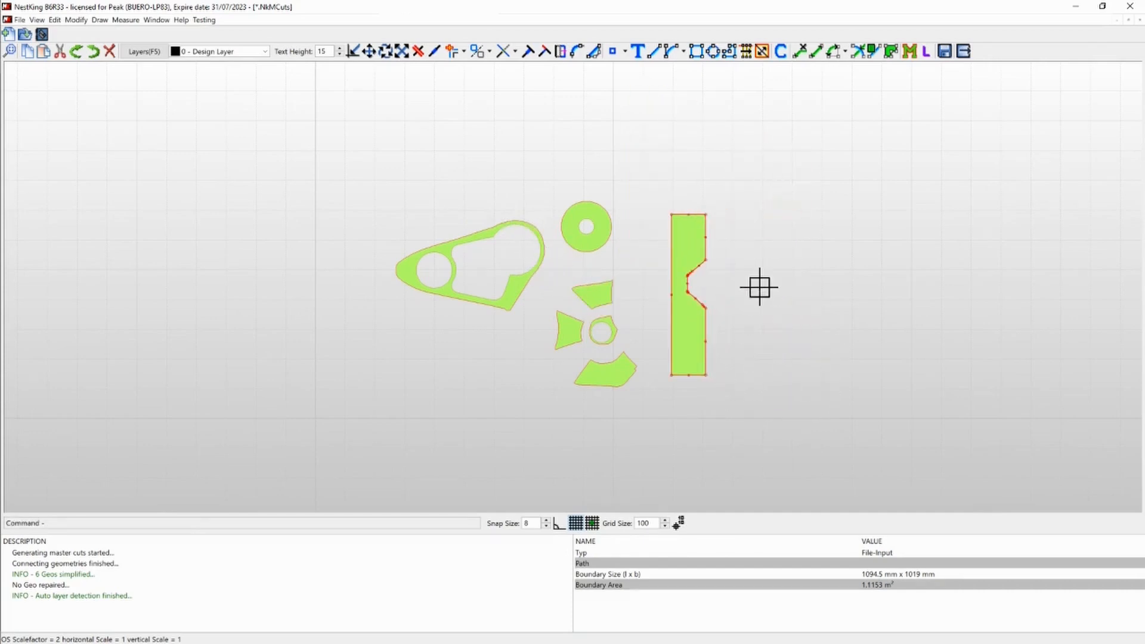
- Rotate the long notched strip 180 degrees so its notch faces the small parts, and shift it up level with them
key(r)
key(Return)
click(686, 327)
key(Return)
click(682, 343)
click(677, 164)
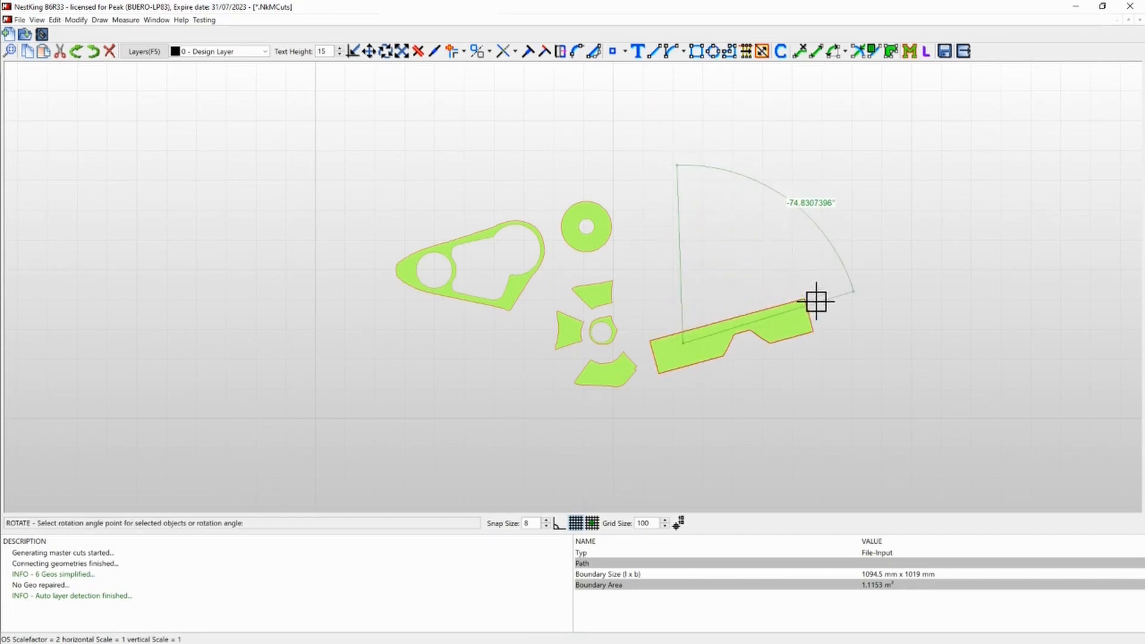
key(Escape)
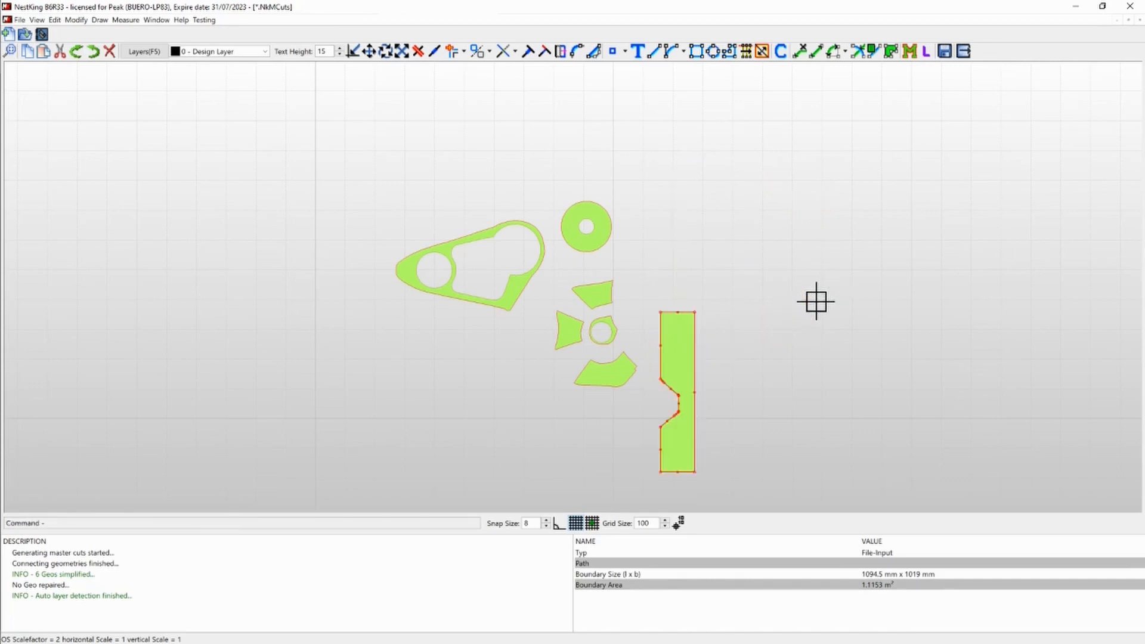
drag(728, 380, 731, 299)
- Move the round disc to the right of the notched strip and the large base part down and left, then clear the selection
click(575, 230)
drag(596, 266, 757, 353)
click(513, 295)
drag(440, 405, 420, 419)
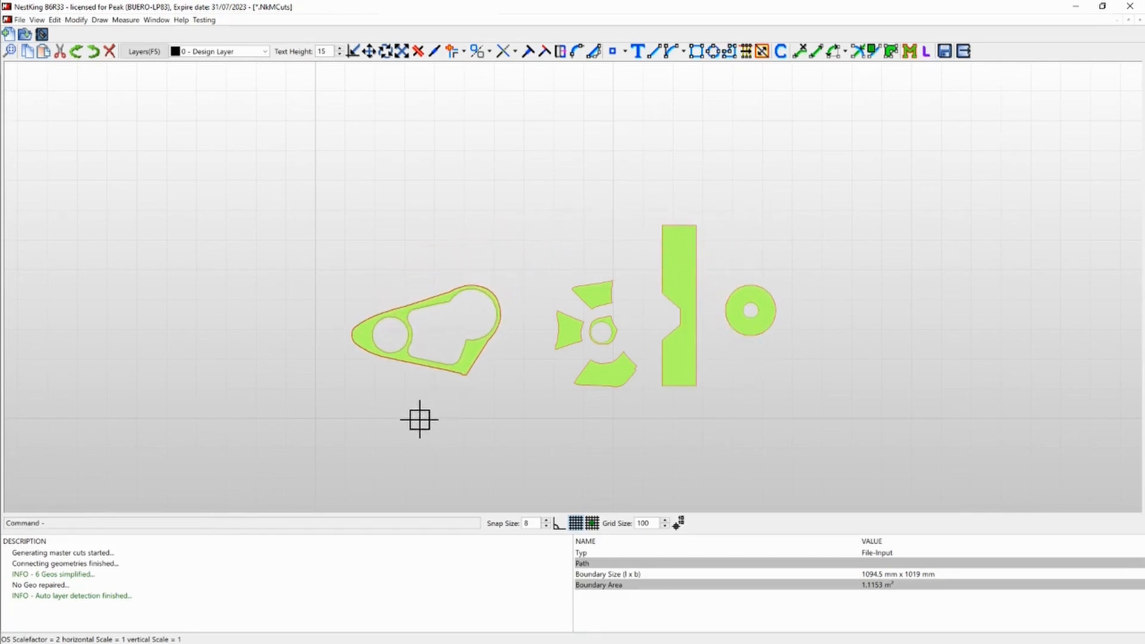
scroll(489, 368, up, 2)
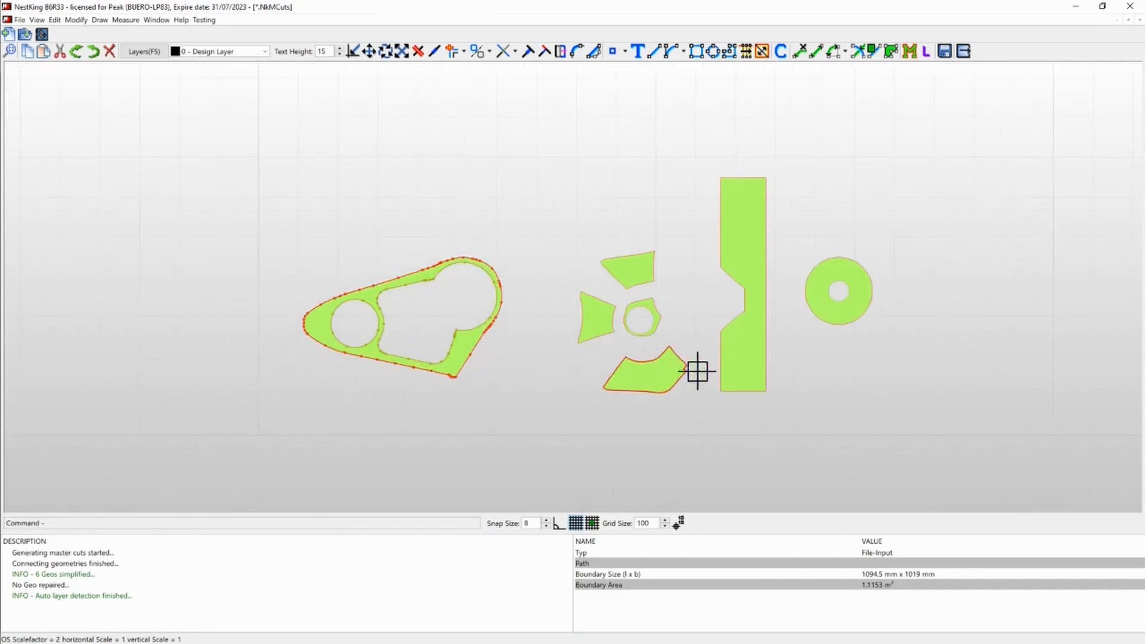
click(693, 230)
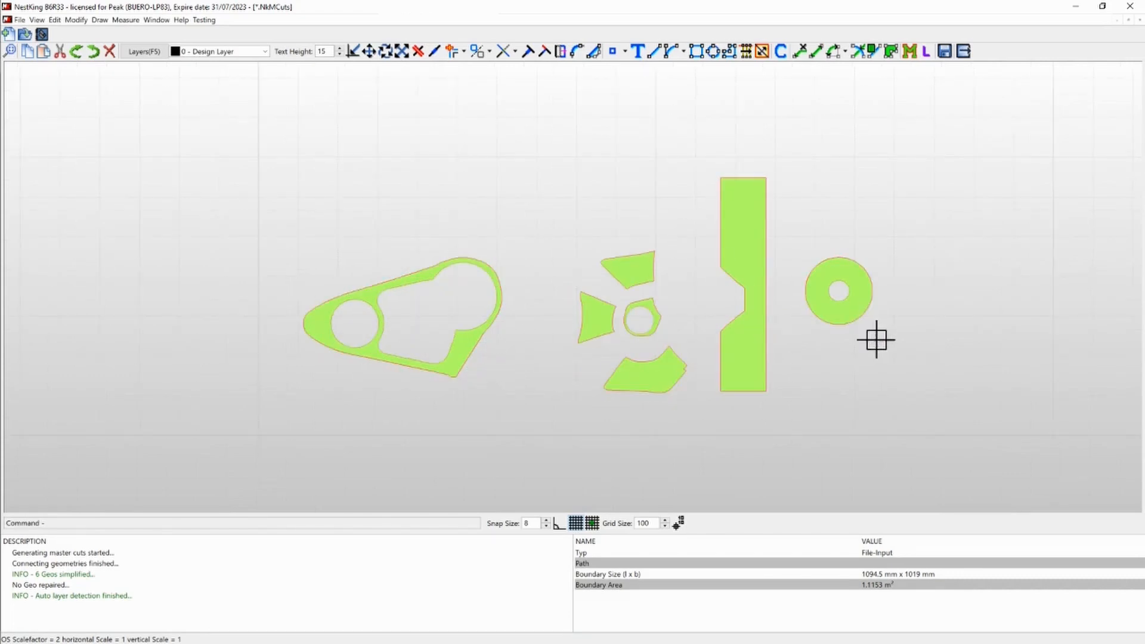
- Split the outline of the trapezoid left of the small ring into master cut segments at its four corners
scroll(547, 296, up, 1)
scroll(513, 293, down, 2)
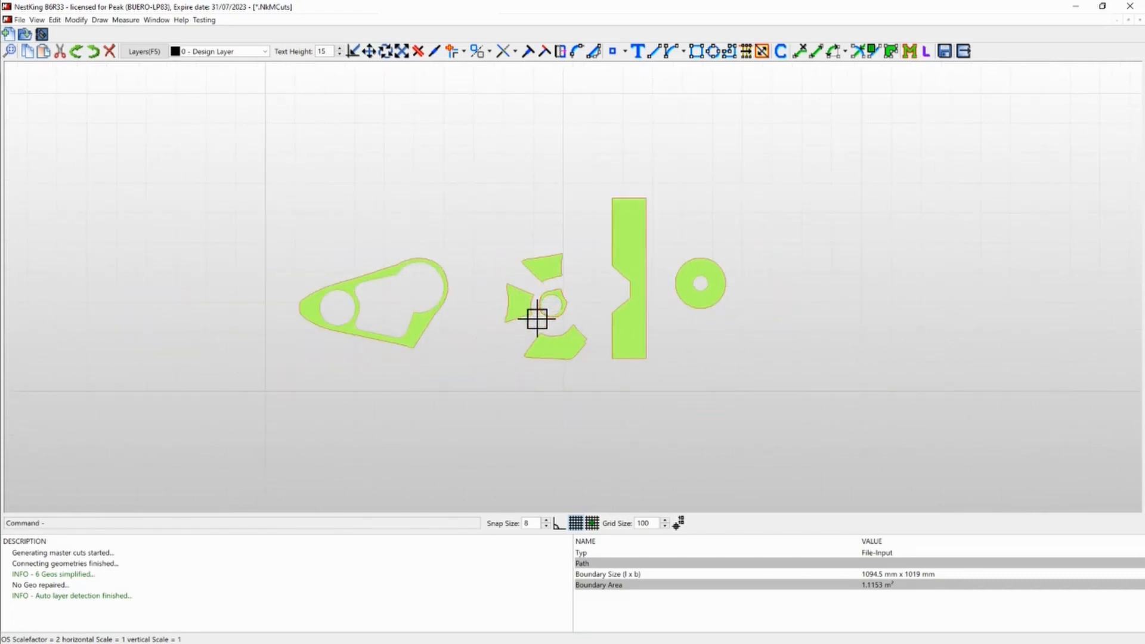
scroll(529, 325, up, 1)
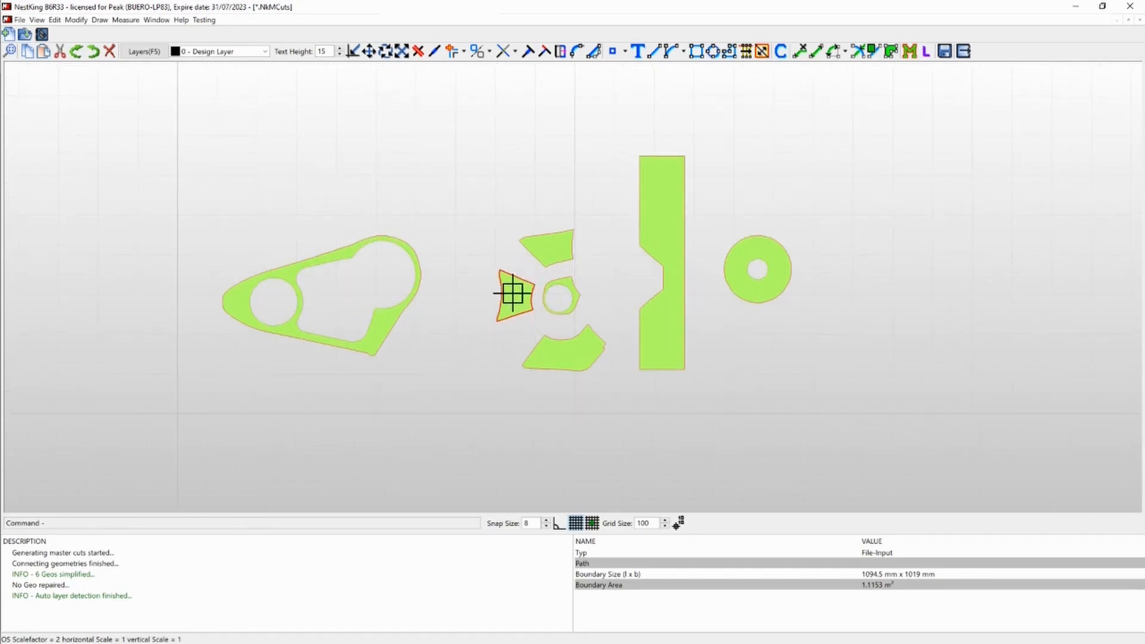
double_click(513, 294)
click(356, 149)
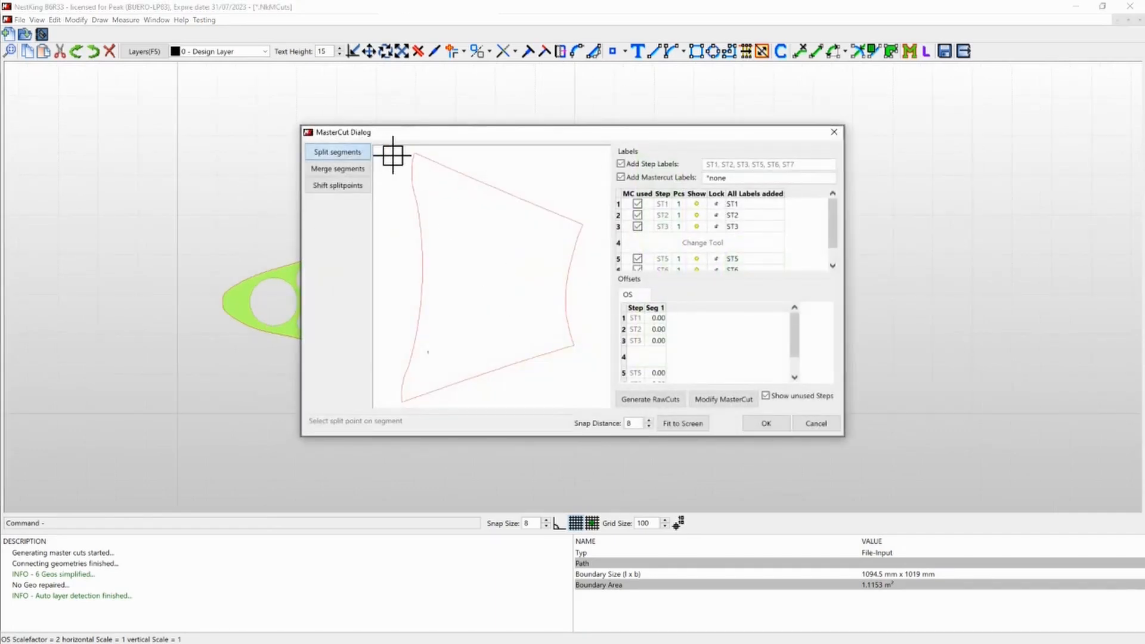
click(415, 153)
click(581, 226)
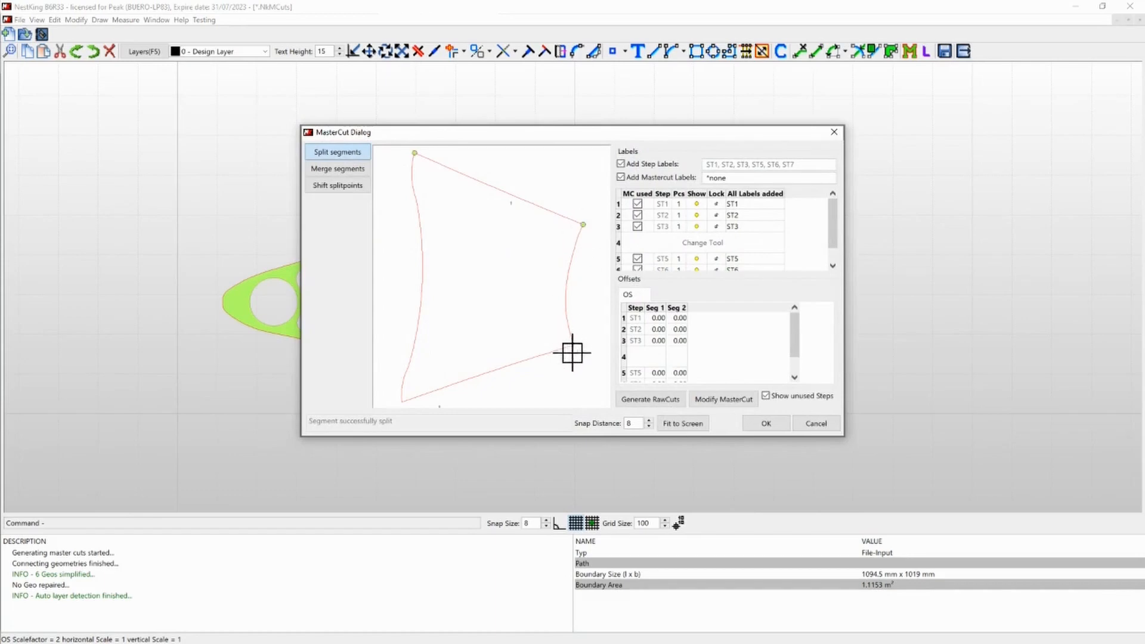
click(574, 345)
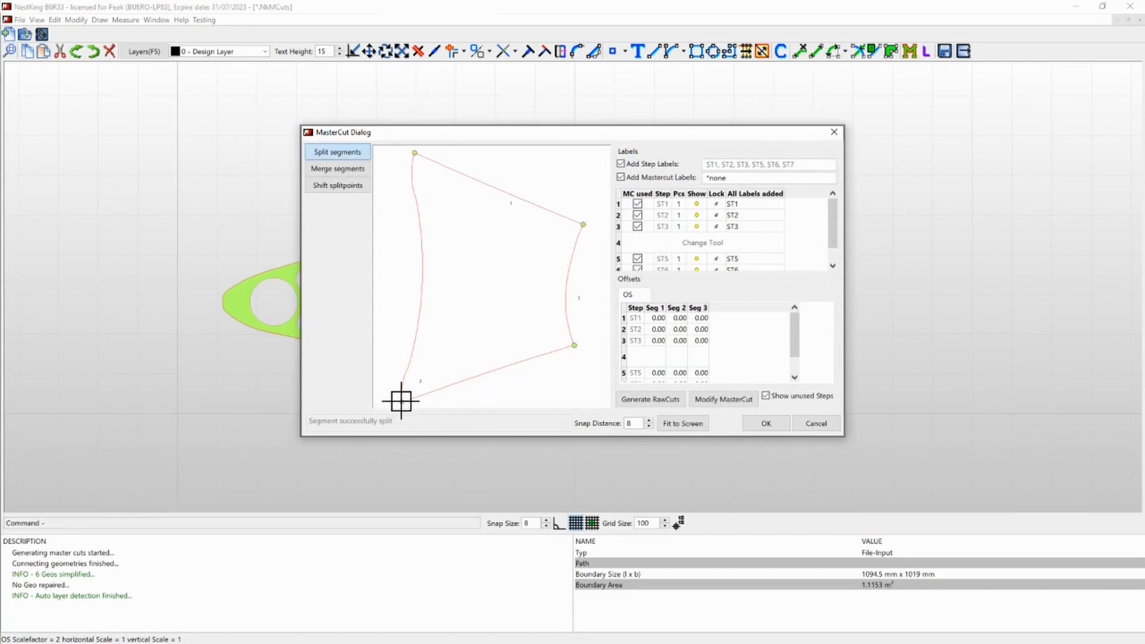
click(763, 422)
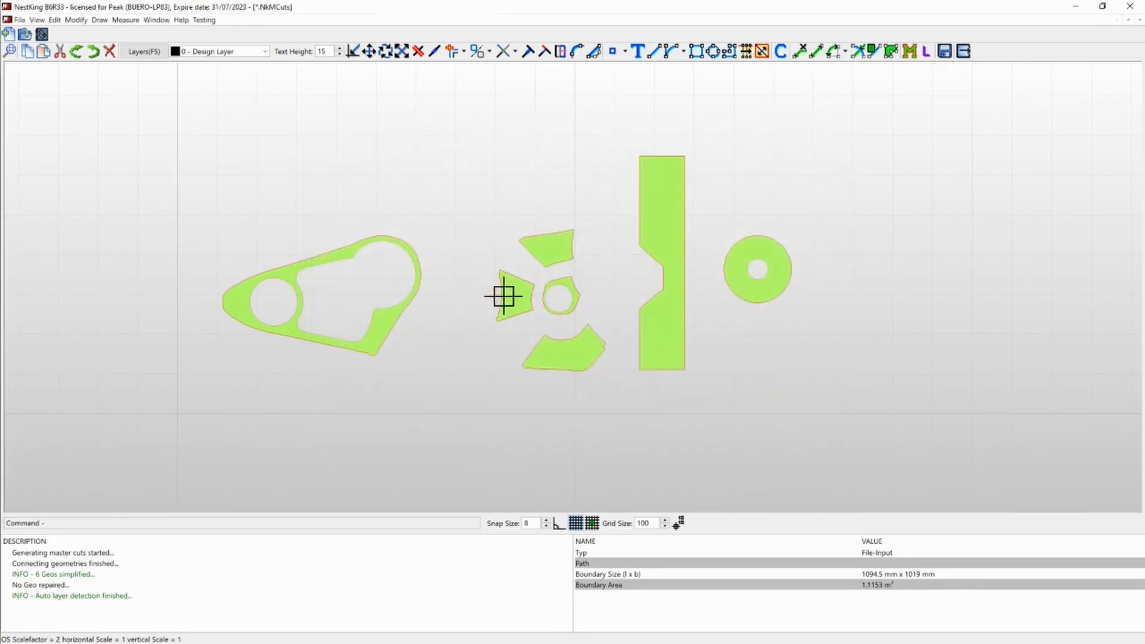
- Split the outline of the trapezoid above the small ring into master cut segments at its four corners
click(542, 248)
click(349, 154)
click(378, 245)
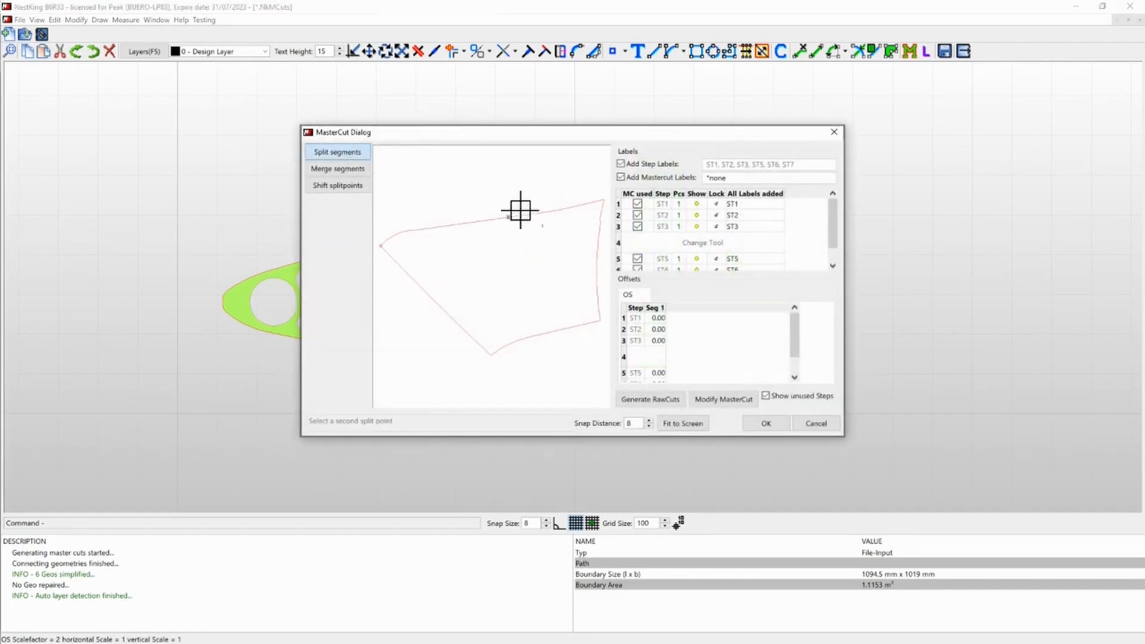
click(491, 355)
click(601, 319)
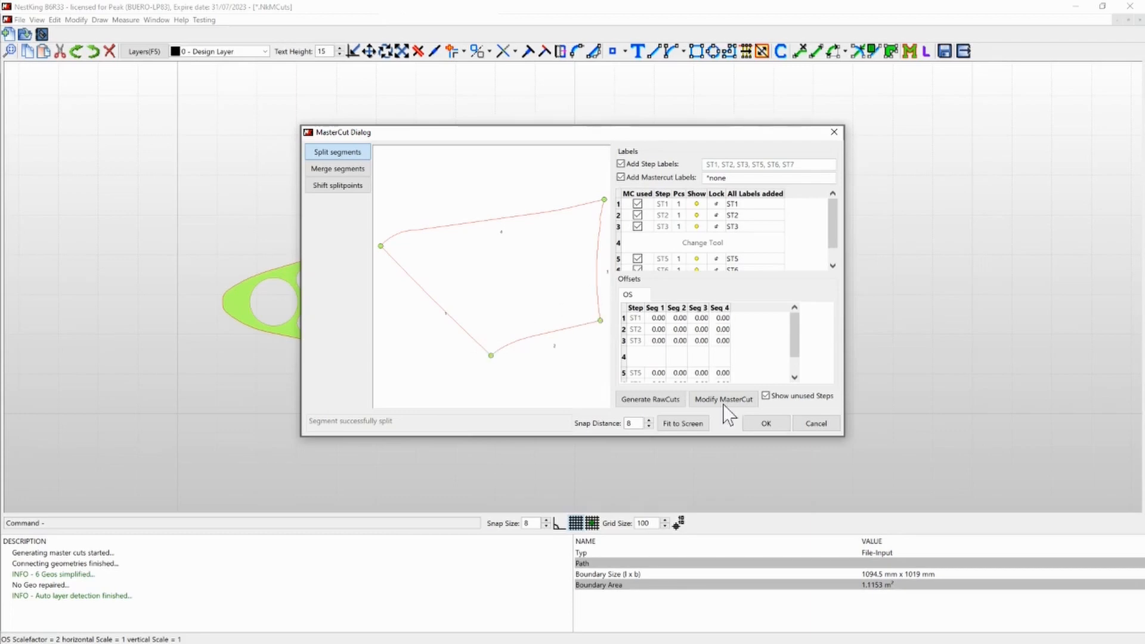
click(785, 423)
- Split the curved part below the small ring into five master cut segments at its corners
click(565, 342)
click(365, 152)
click(439, 244)
click(556, 216)
click(603, 266)
click(601, 281)
click(379, 326)
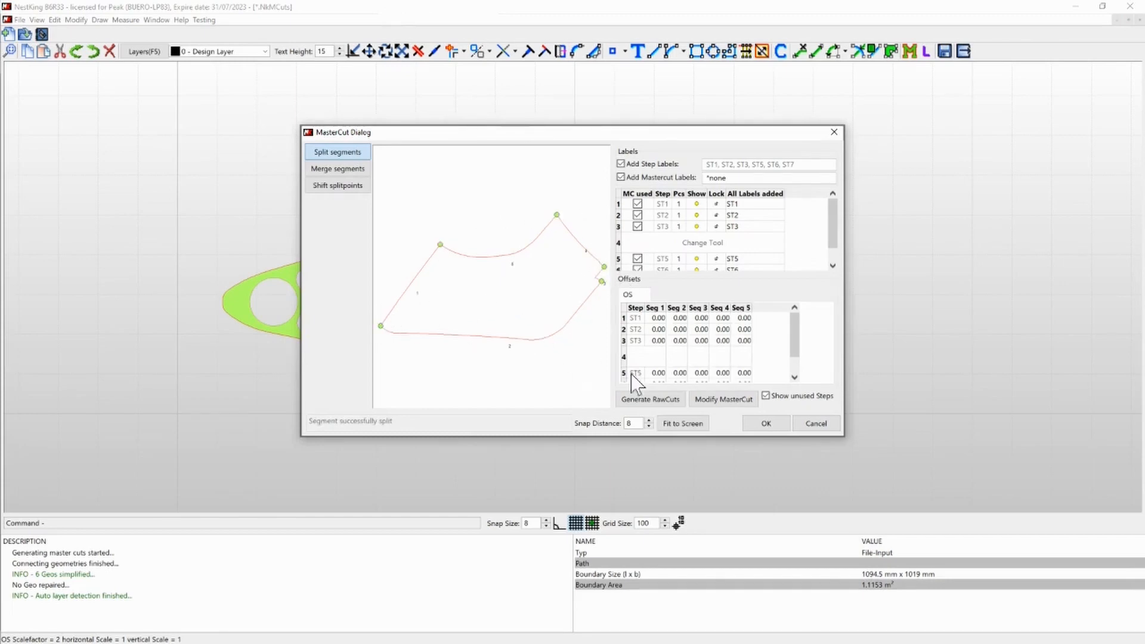
click(768, 422)
- Split the long notched strip into six master cut segments at its four outer corners and both ends of the notch
click(669, 324)
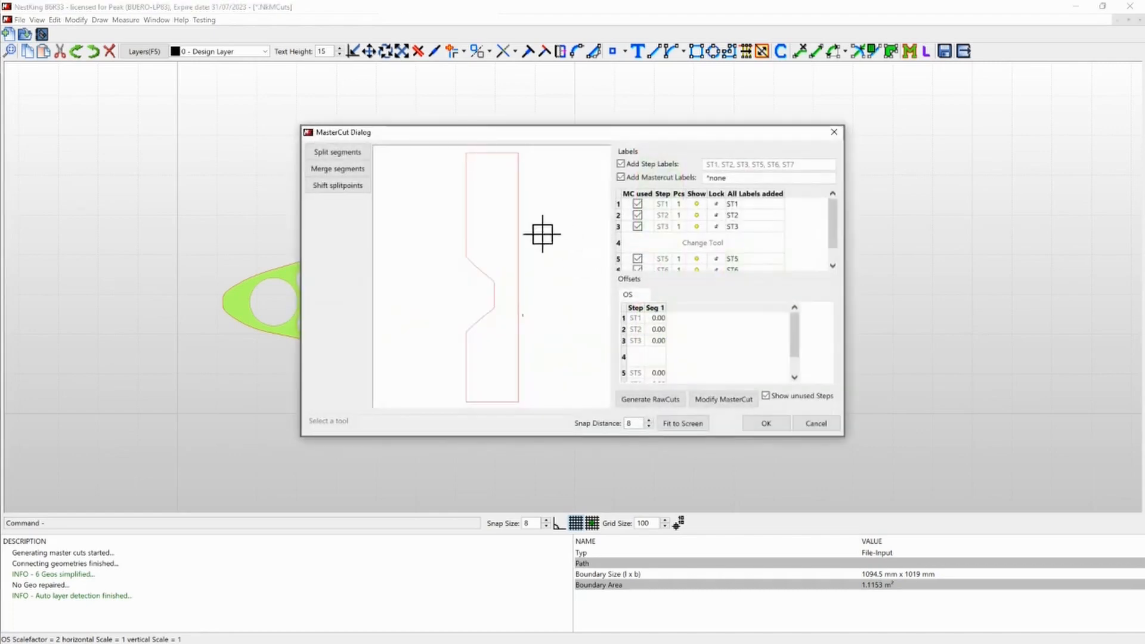
click(361, 153)
click(467, 153)
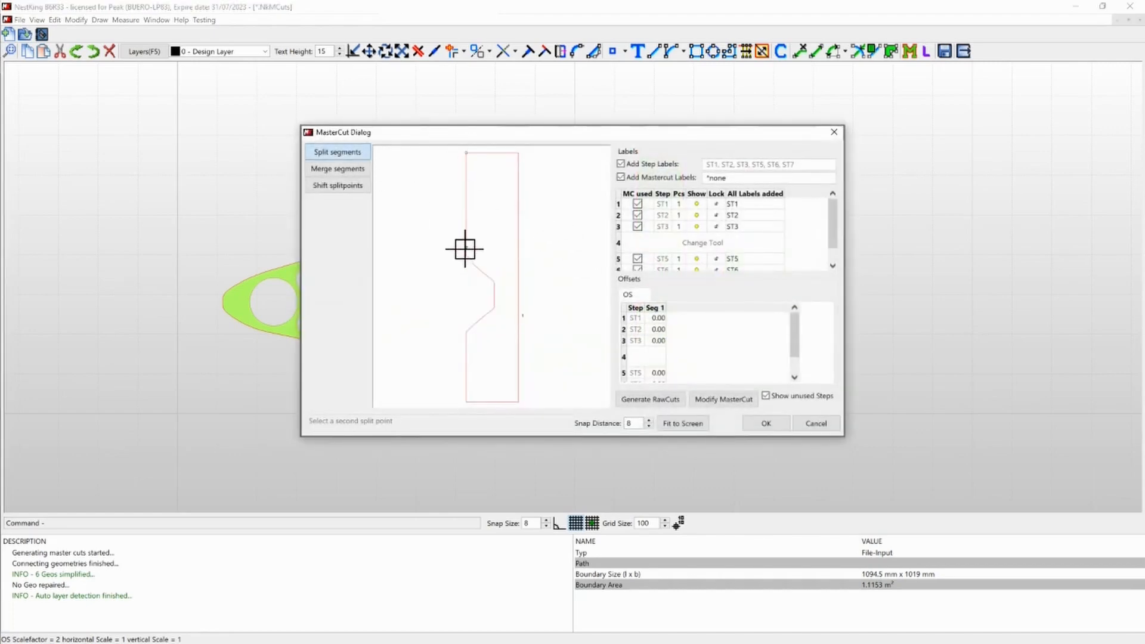
click(466, 331)
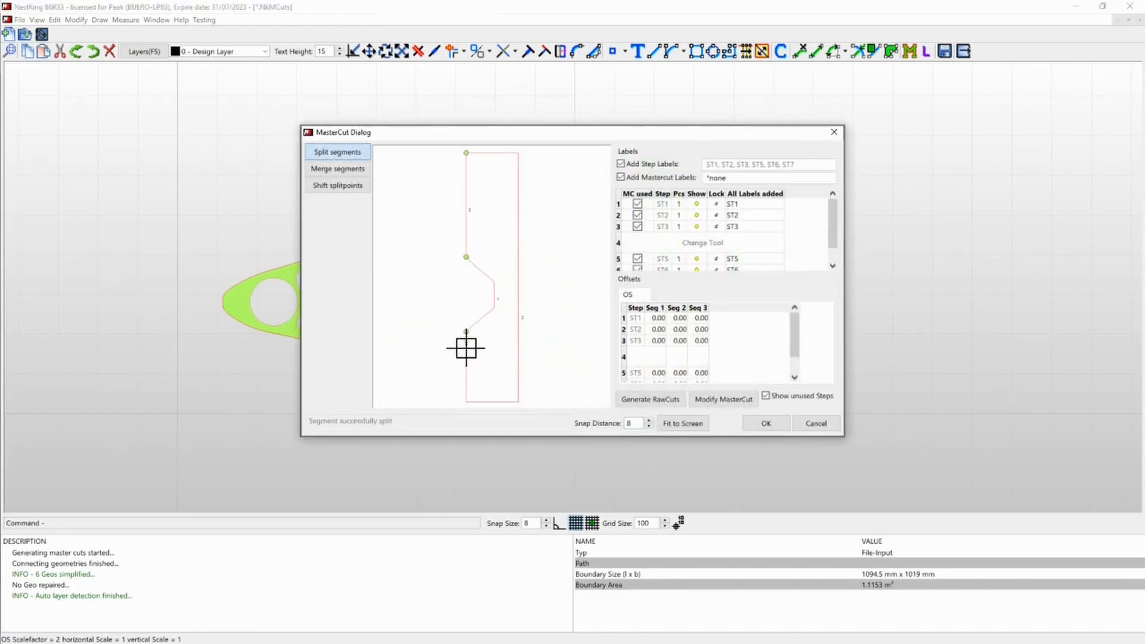
click(467, 402)
click(519, 401)
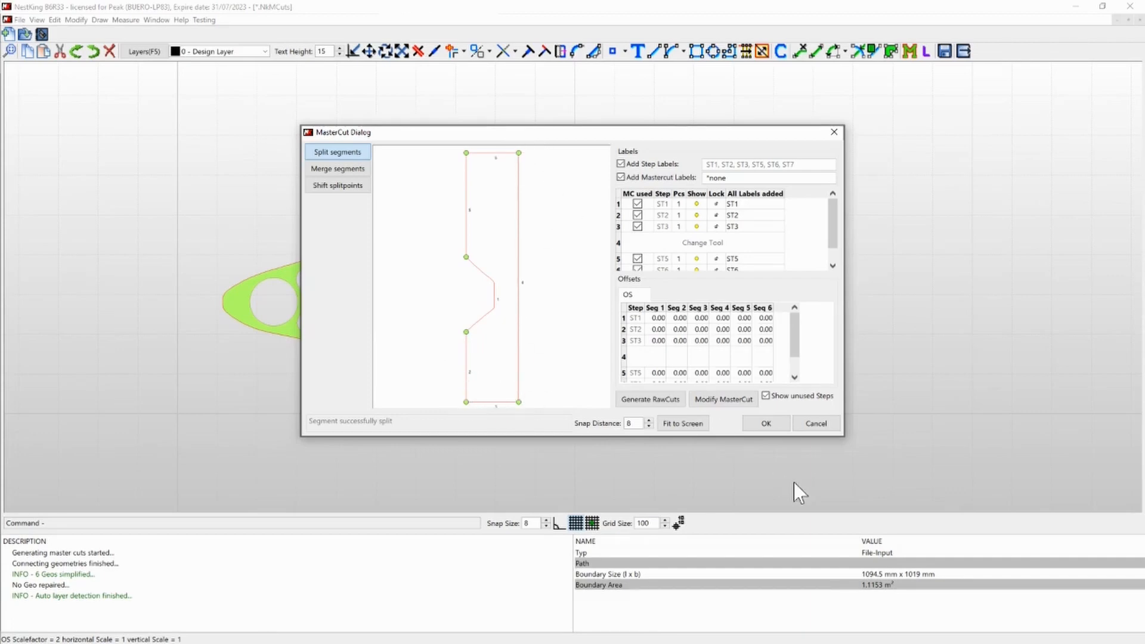
click(766, 423)
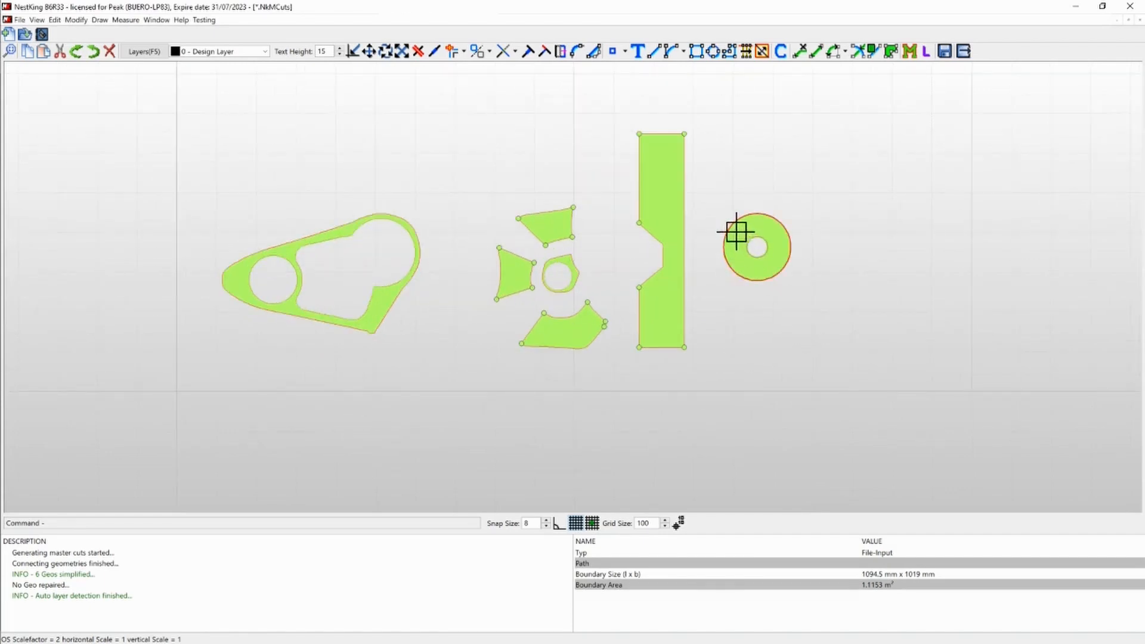
- Split the small ring's outer contour into four segments at its upper and right corners and two points on the rounded side facing the base part
scroll(557, 266, up, 2)
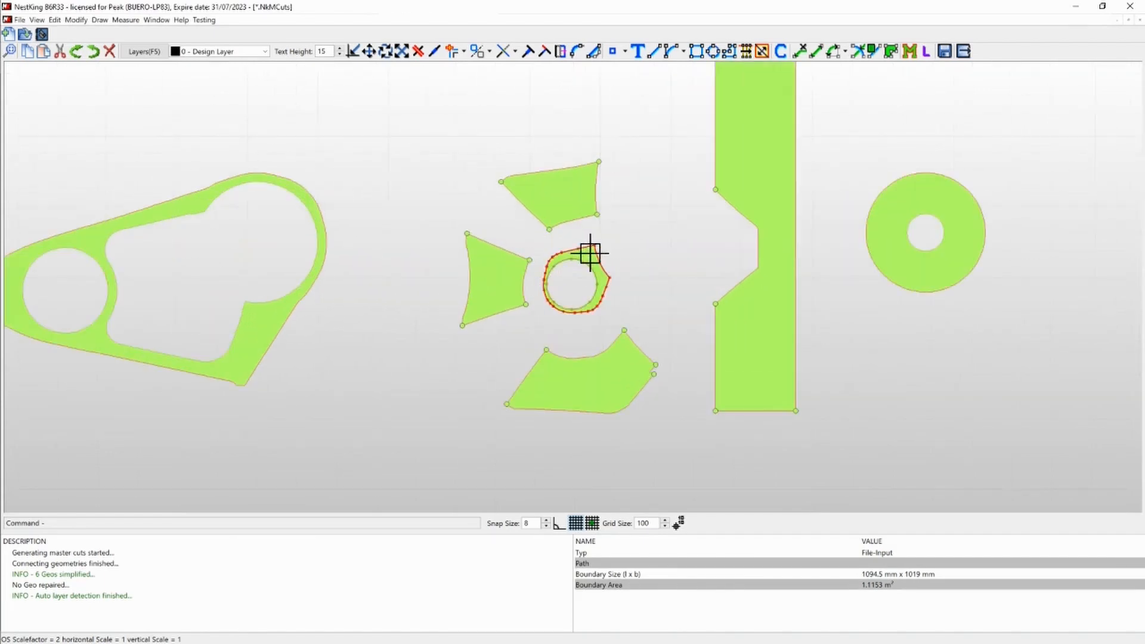
double_click(589, 252)
click(351, 156)
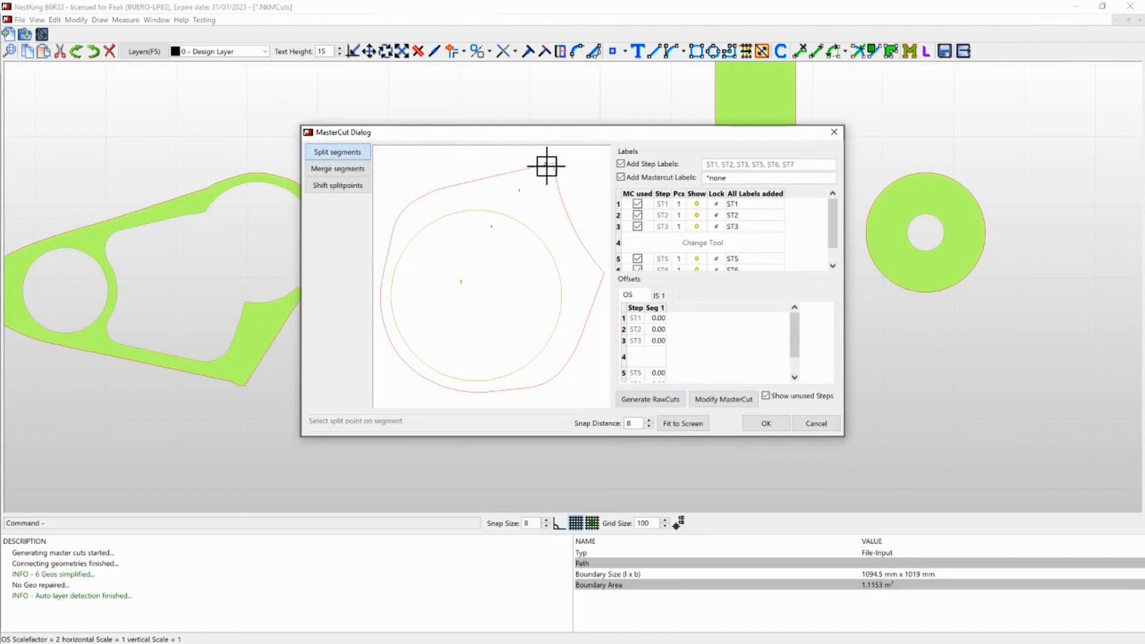
click(406, 207)
click(394, 348)
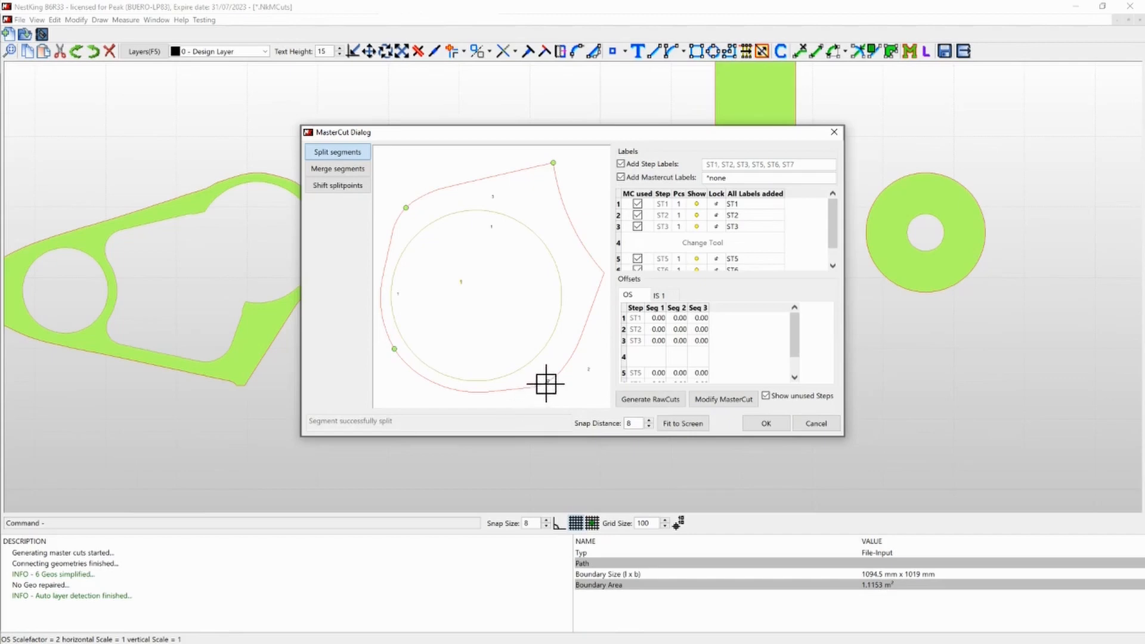
drag(592, 132, 675, 152)
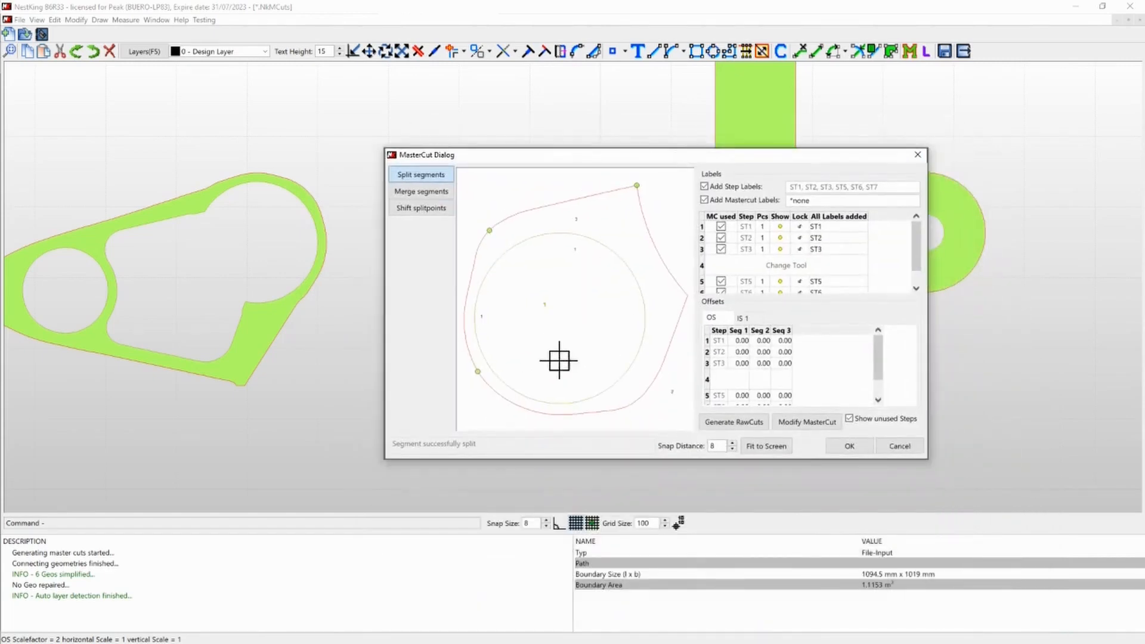
mouse_move(615, 154)
mouse_down()
mouse_move(631, 385)
mouse_move(630, 156)
mouse_up()
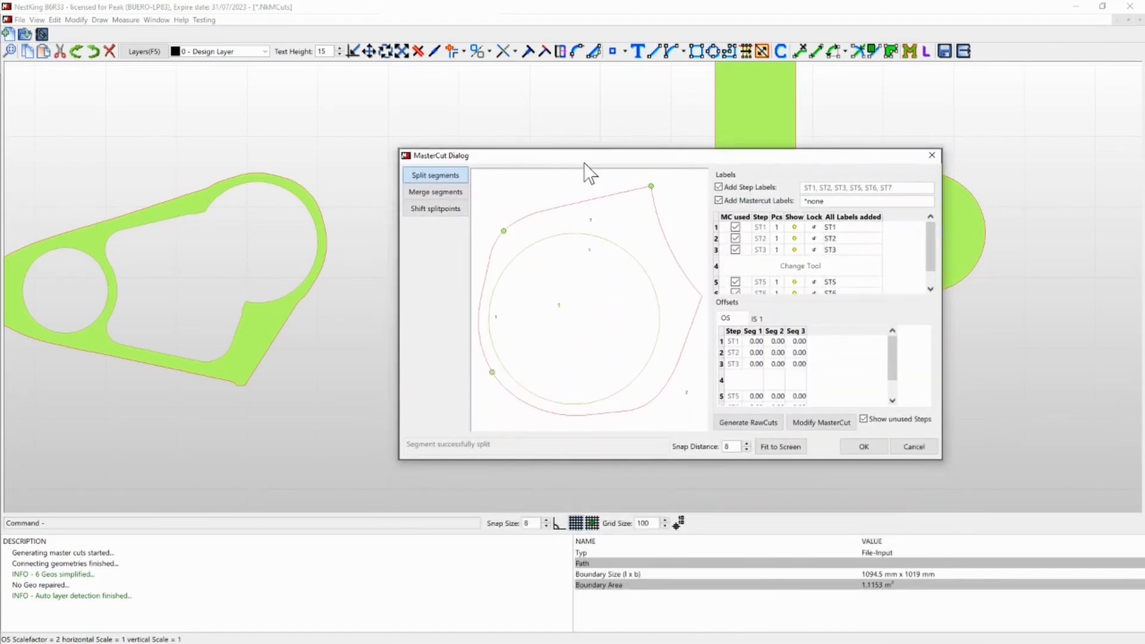
drag(637, 150, 670, 93)
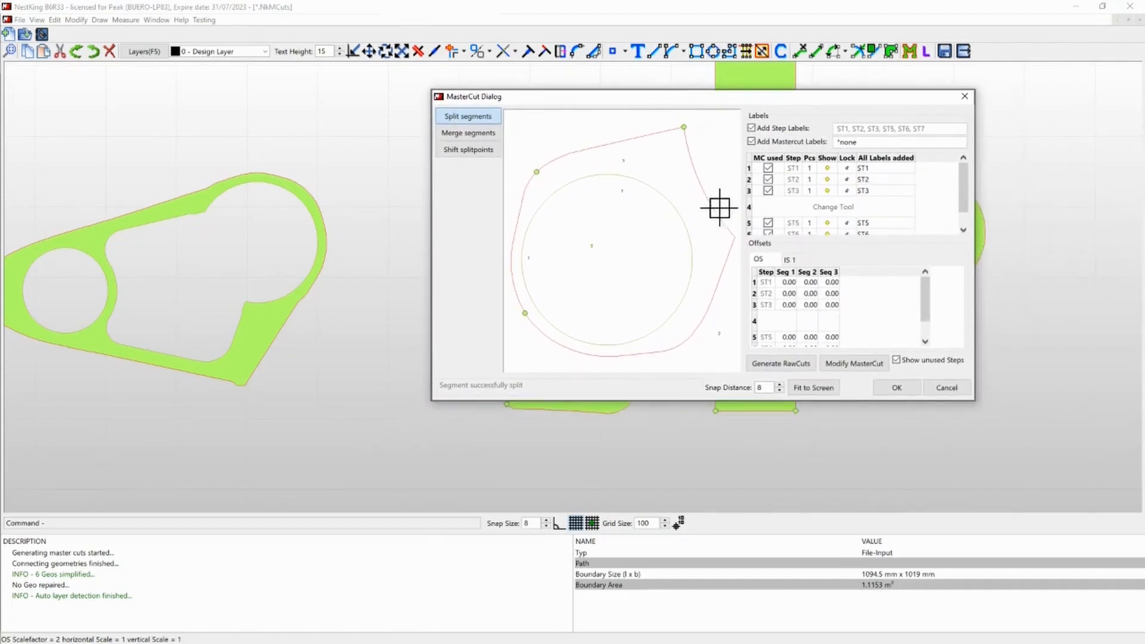
click(896, 387)
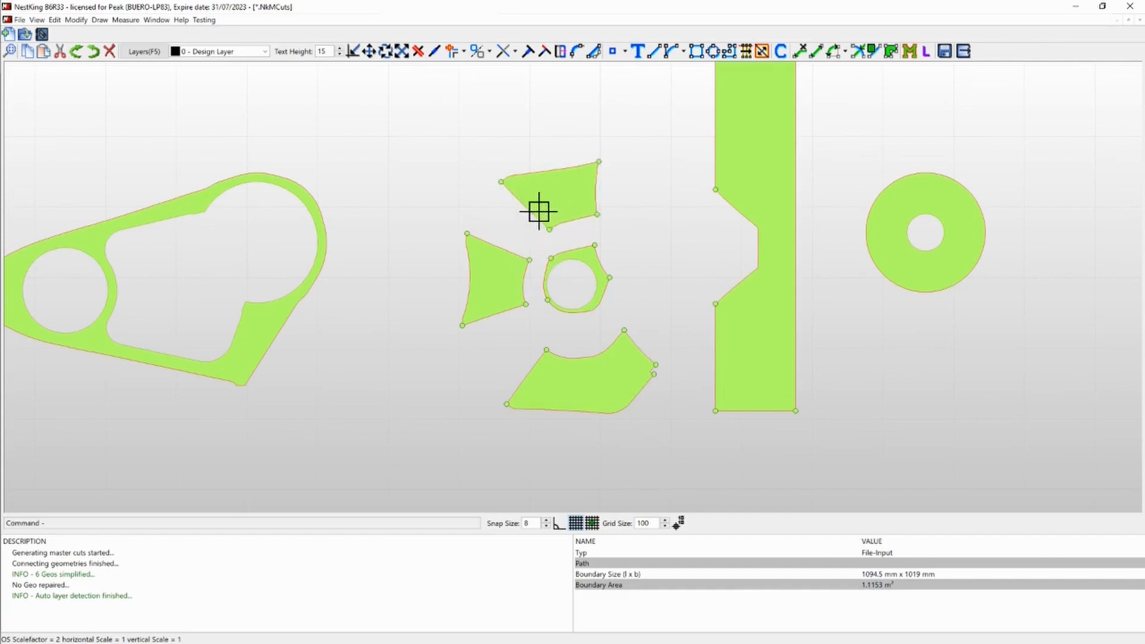
- Split the large base part's irregular inner cutout at both ends of its big arc and both ends of the edge beside the round hole
scroll(416, 207, down, 1)
scroll(418, 219, down, 1)
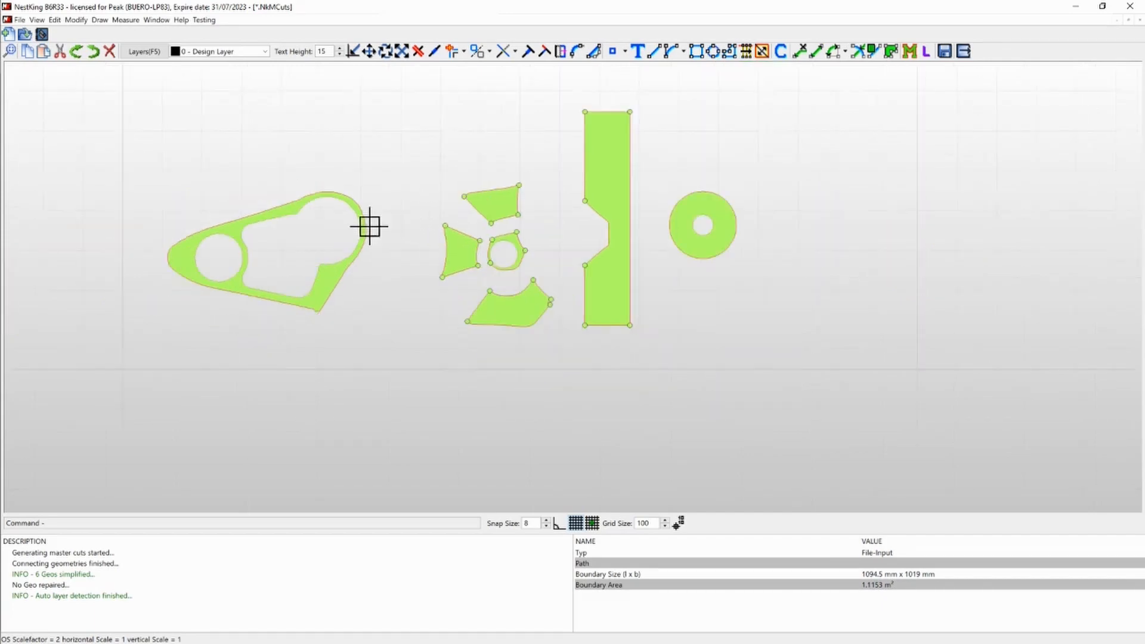
double_click(281, 214)
click(433, 361)
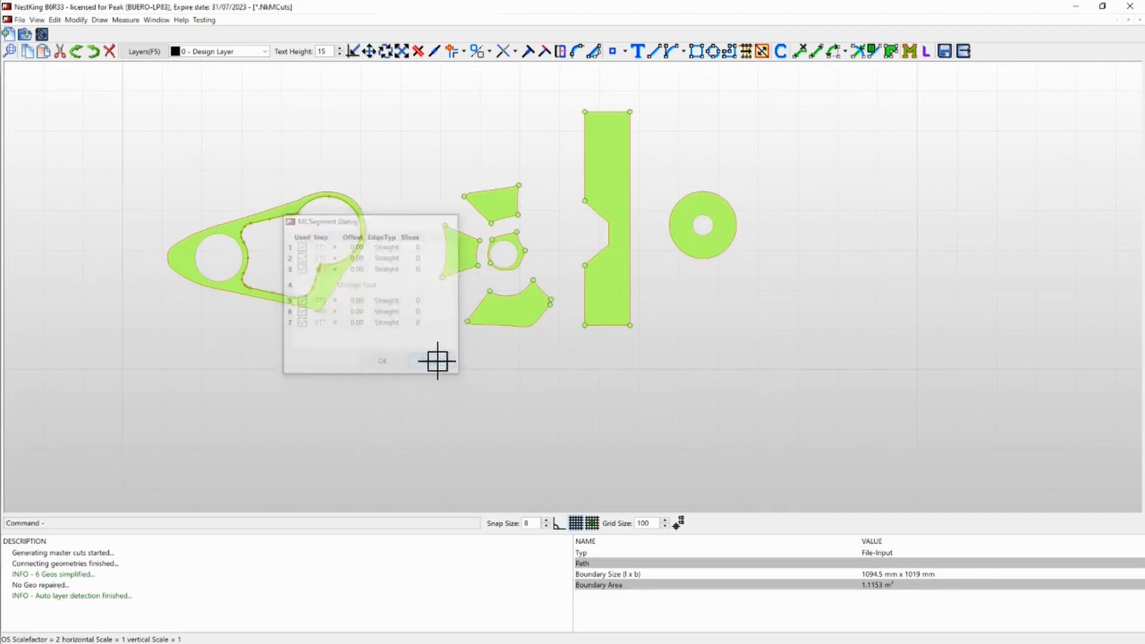
double_click(230, 285)
click(337, 153)
scroll(545, 230, up, 2)
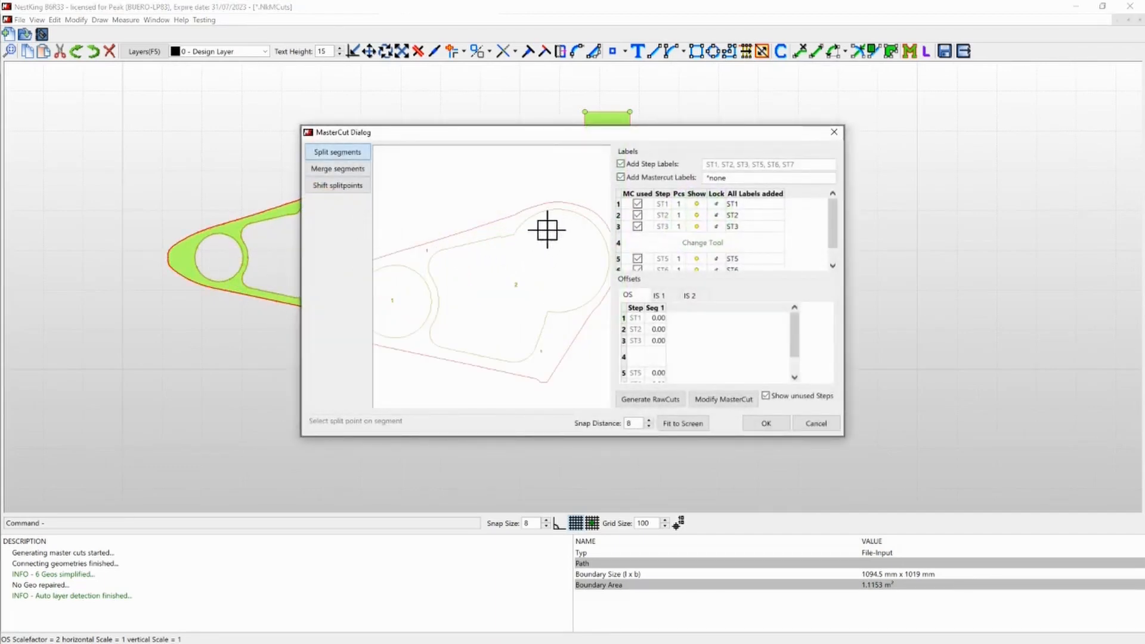
click(514, 234)
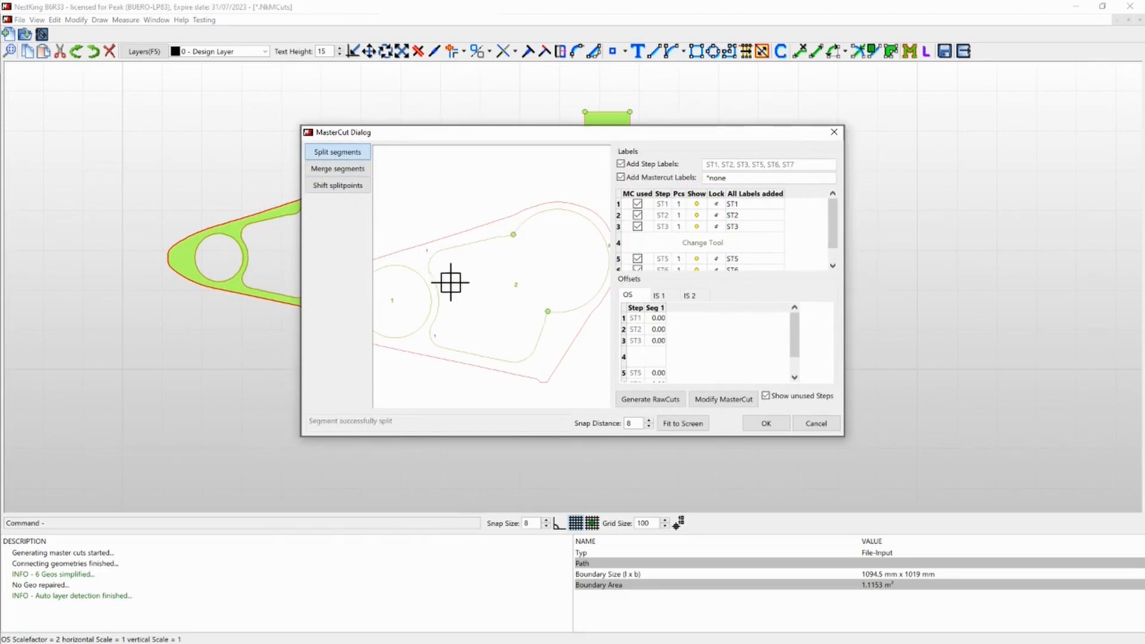
click(428, 262)
click(776, 422)
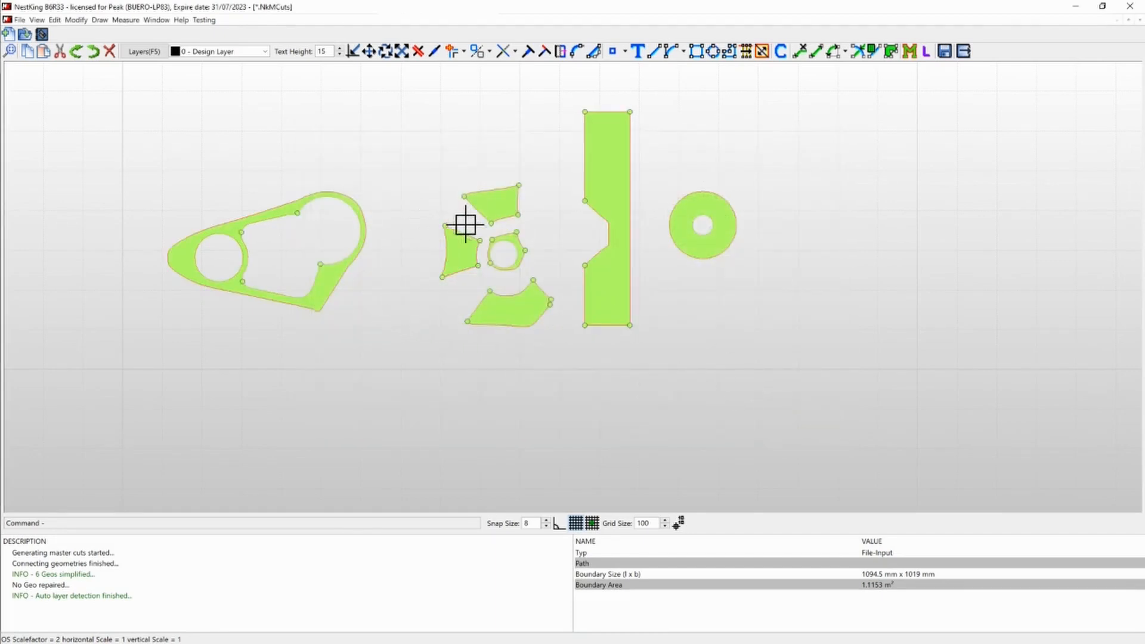
- Spread the small parts away from the ring: one trapezoid further left, the other up, the curved part down, and clear the selection
scroll(470, 222, up, 1)
click(458, 255)
drag(376, 278, 346, 280)
click(500, 190)
drag(558, 198, 564, 168)
click(541, 330)
drag(578, 264, 580, 296)
click(580, 295)
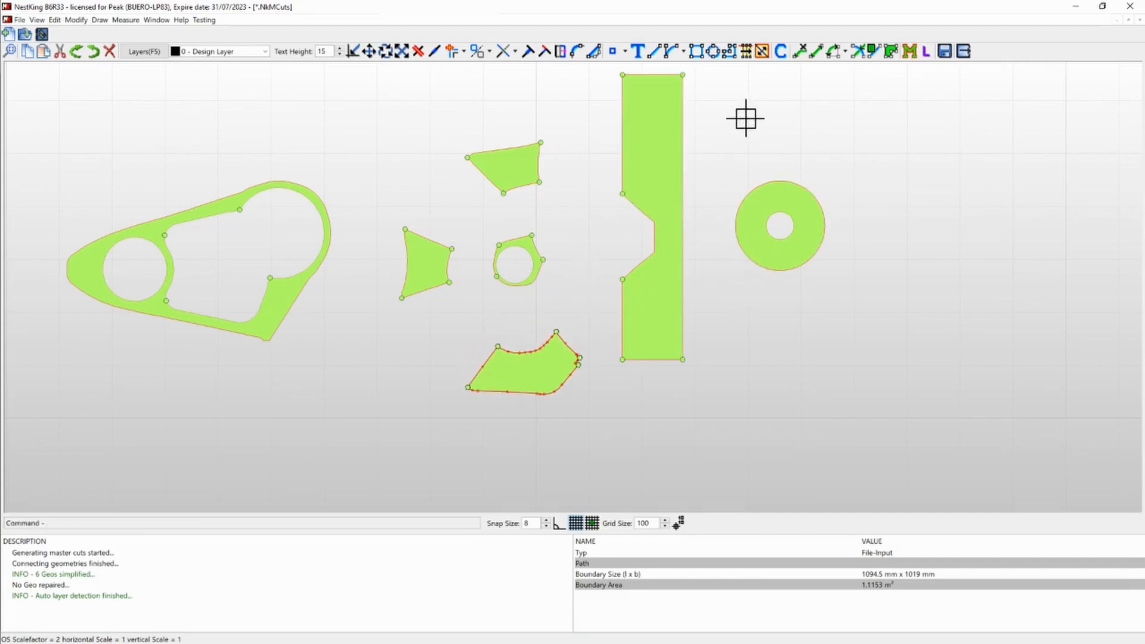
key(Escape)
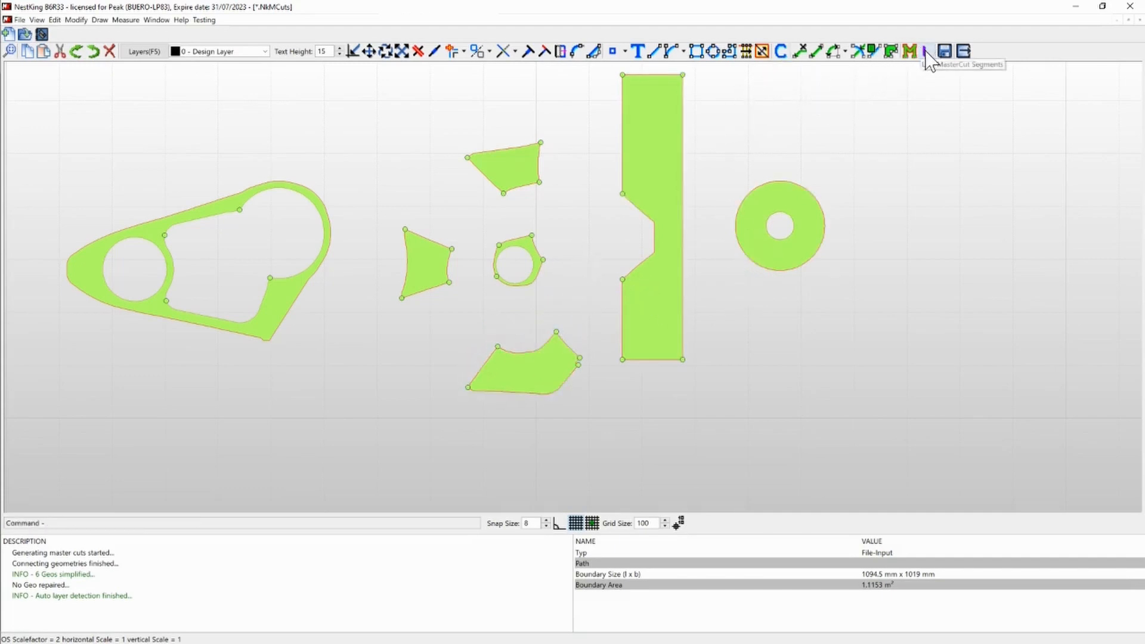
- Link the small ring's upper, left and lower outer segments as masters to the facing edges of the two trapezoids and the curved part
click(926, 52)
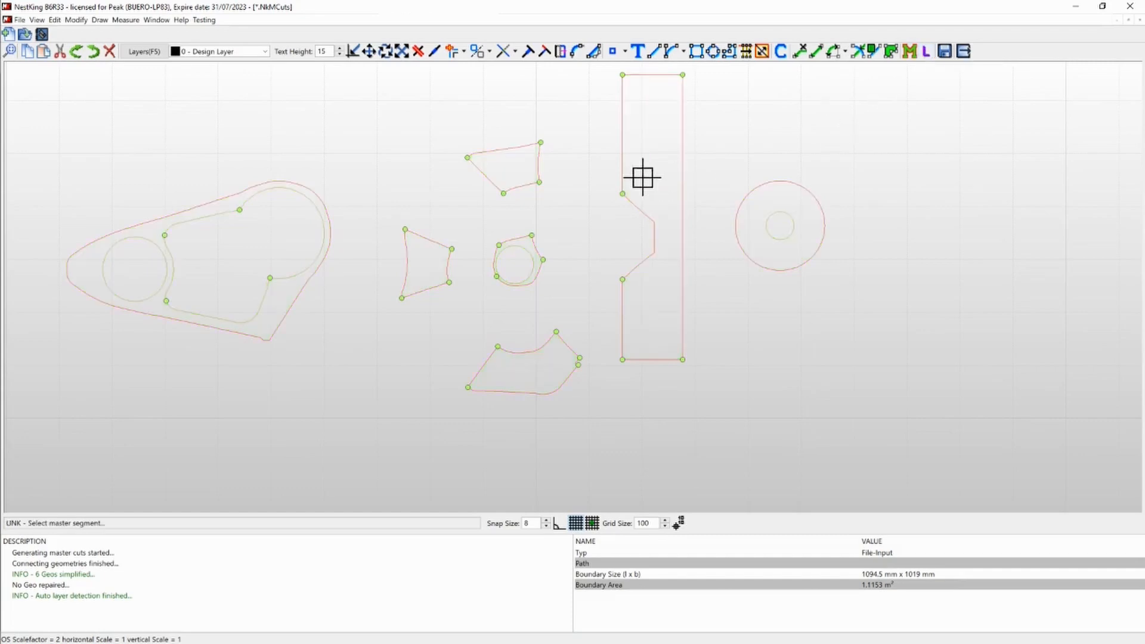
click(518, 238)
click(518, 186)
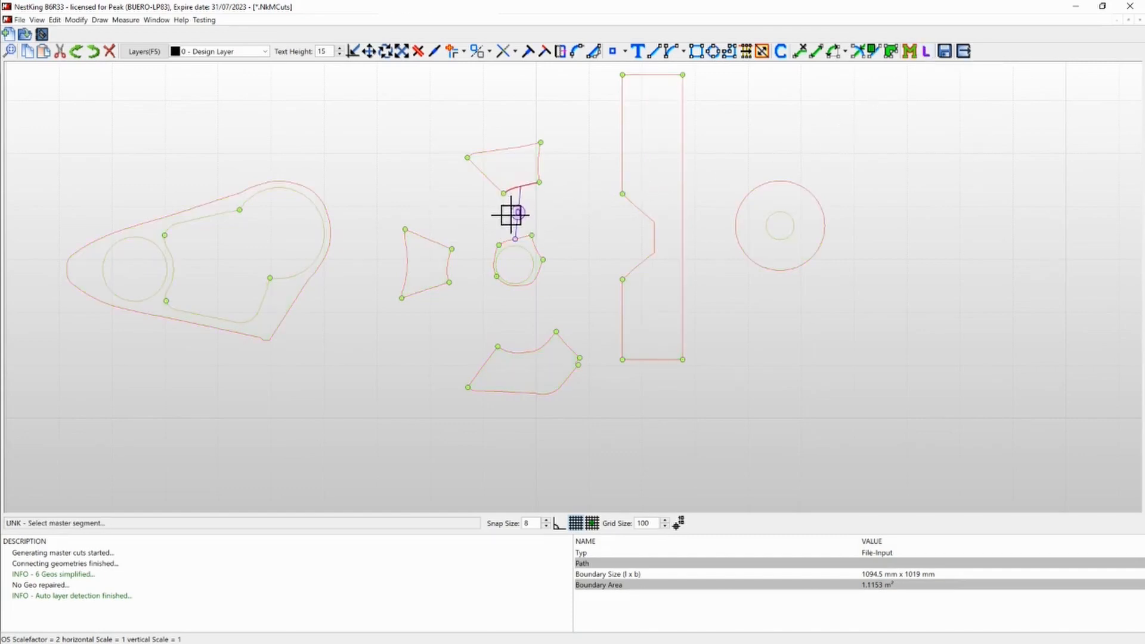
click(496, 259)
click(447, 270)
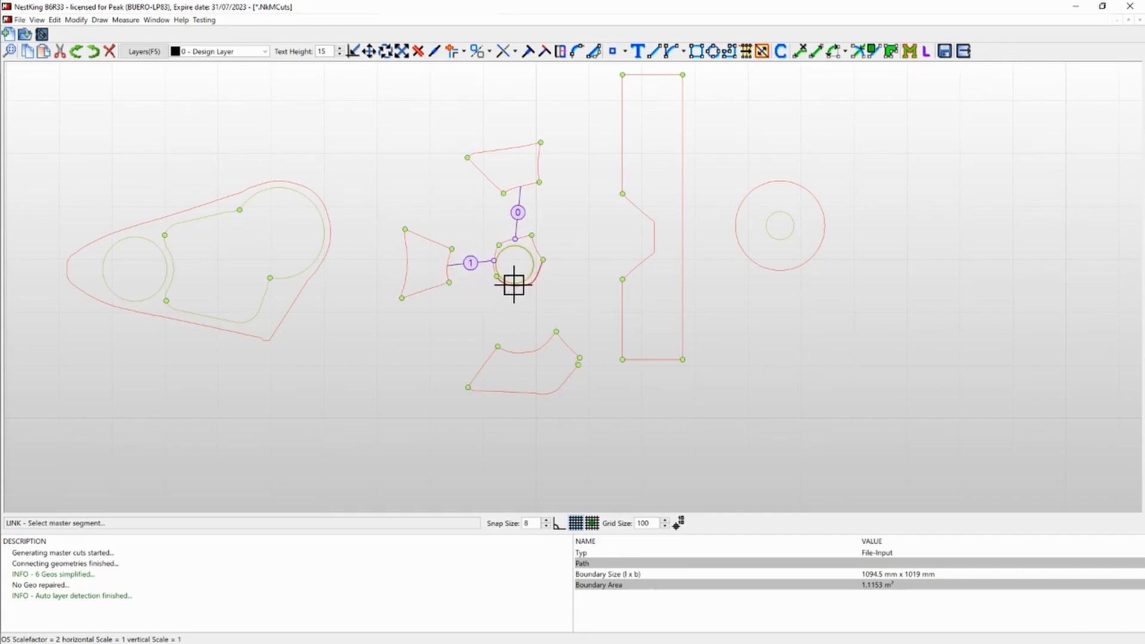
click(516, 287)
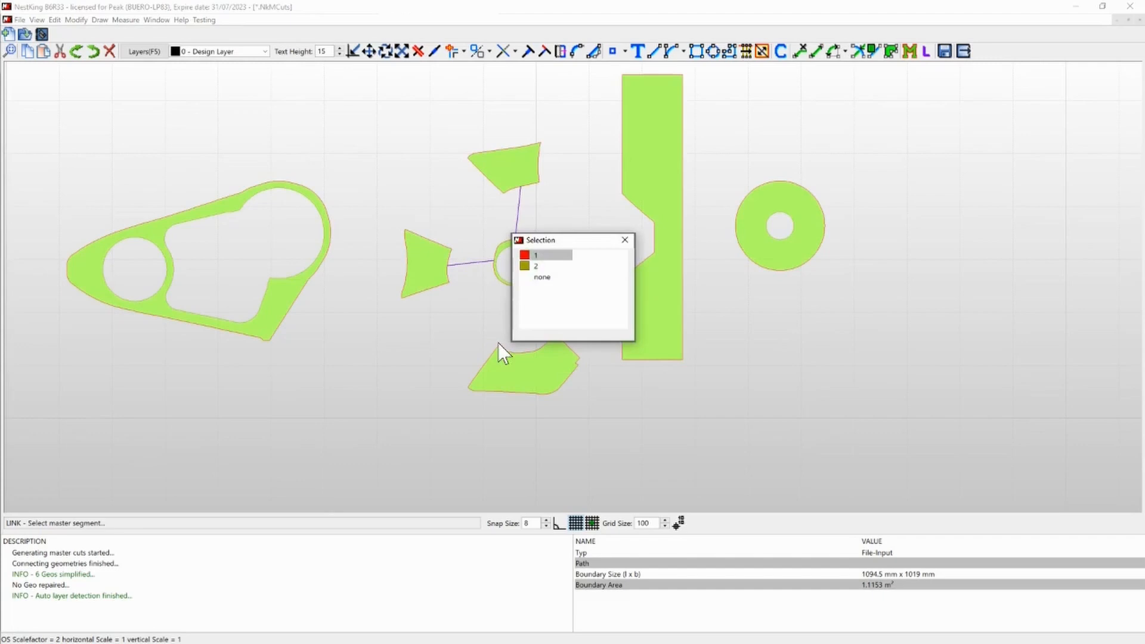
click(540, 258)
click(536, 354)
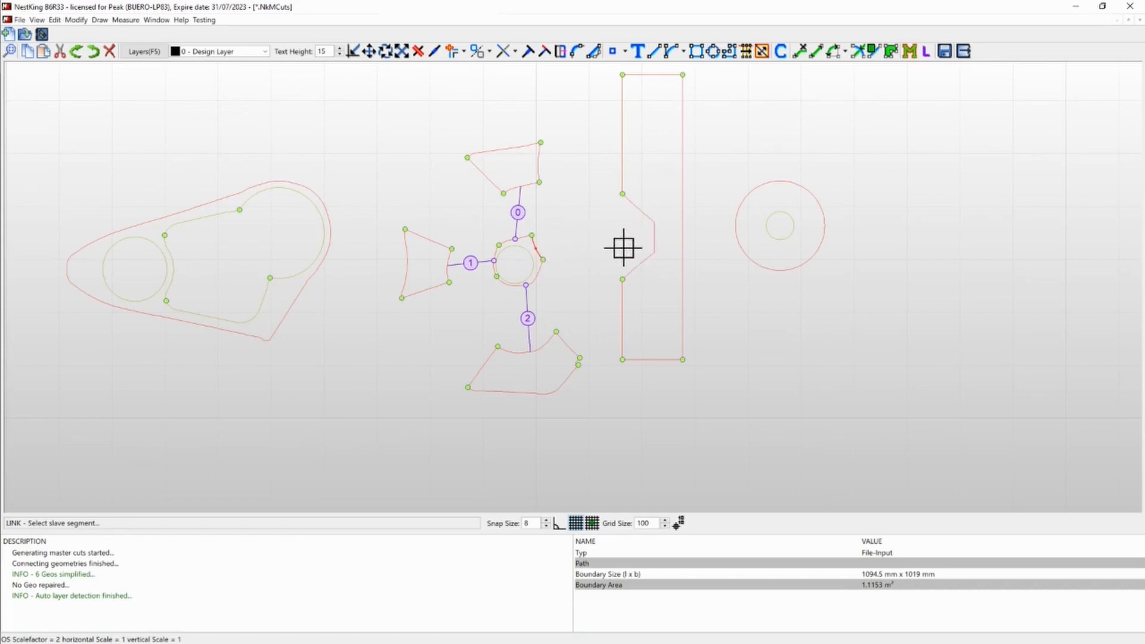
key(Escape)
- Split the notched strip's notch outline at its two inner corners and accept the master cut changes
click(664, 181)
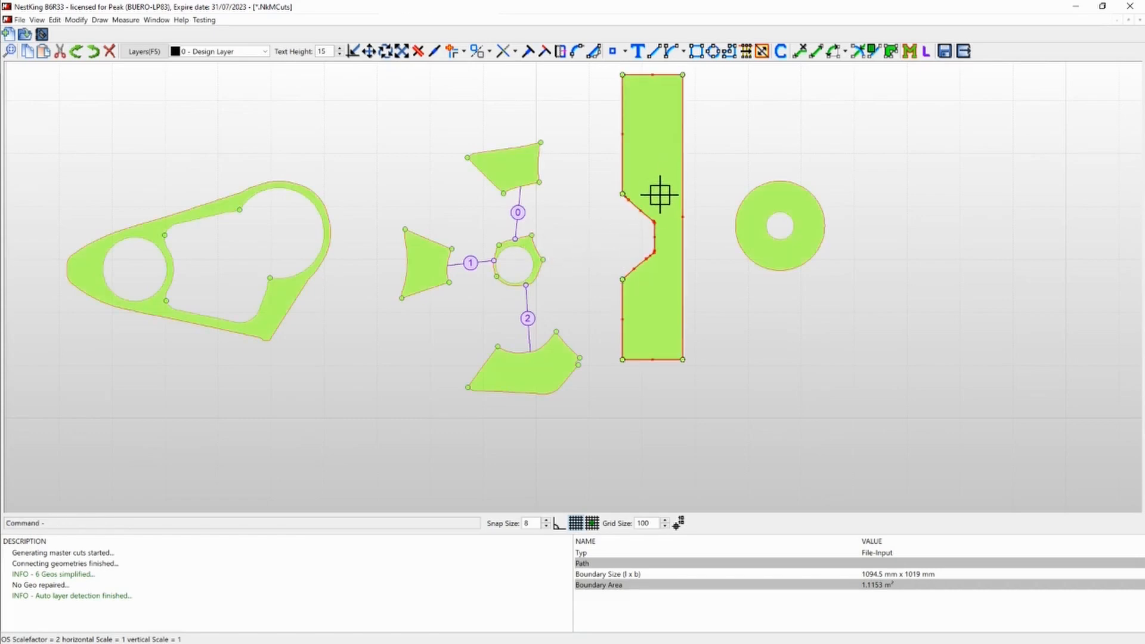
double_click(652, 174)
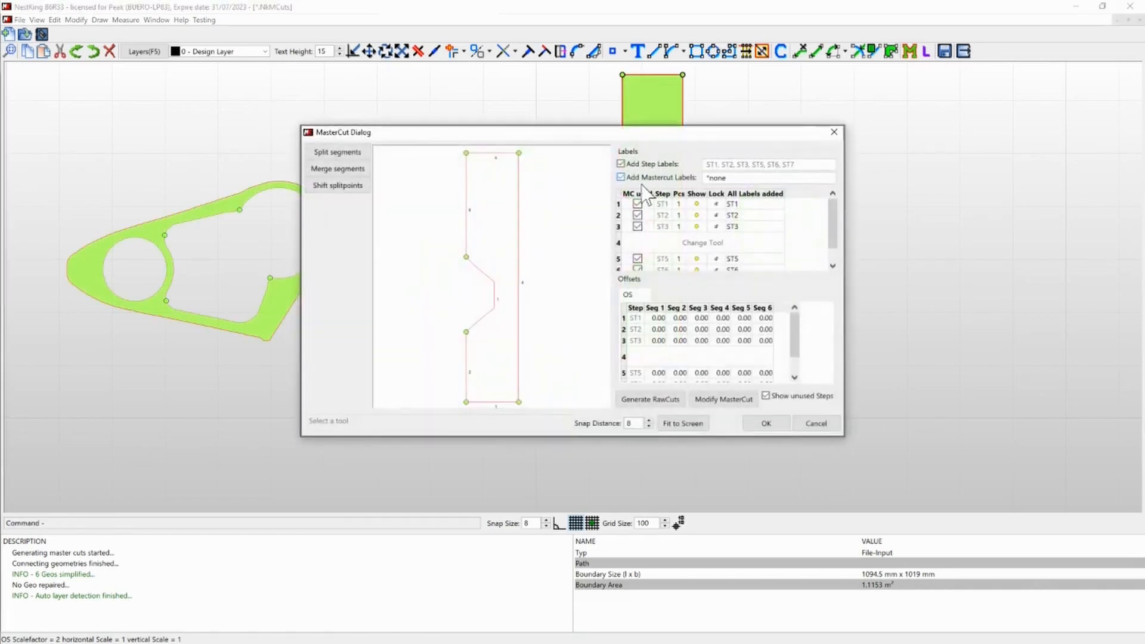
click(361, 156)
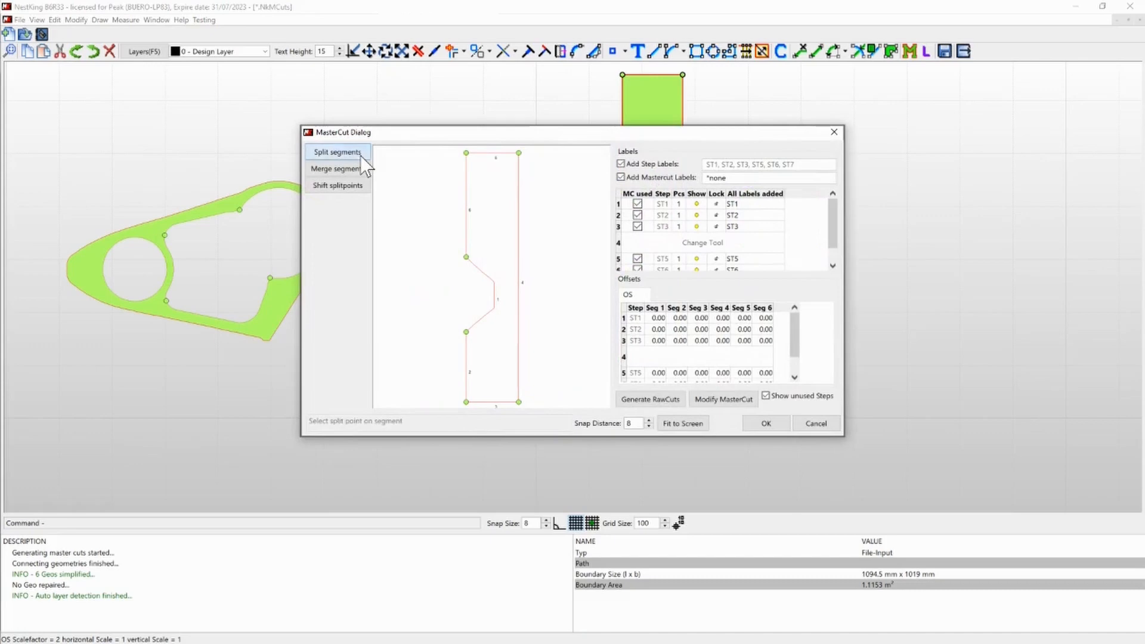
scroll(491, 280, up, 3)
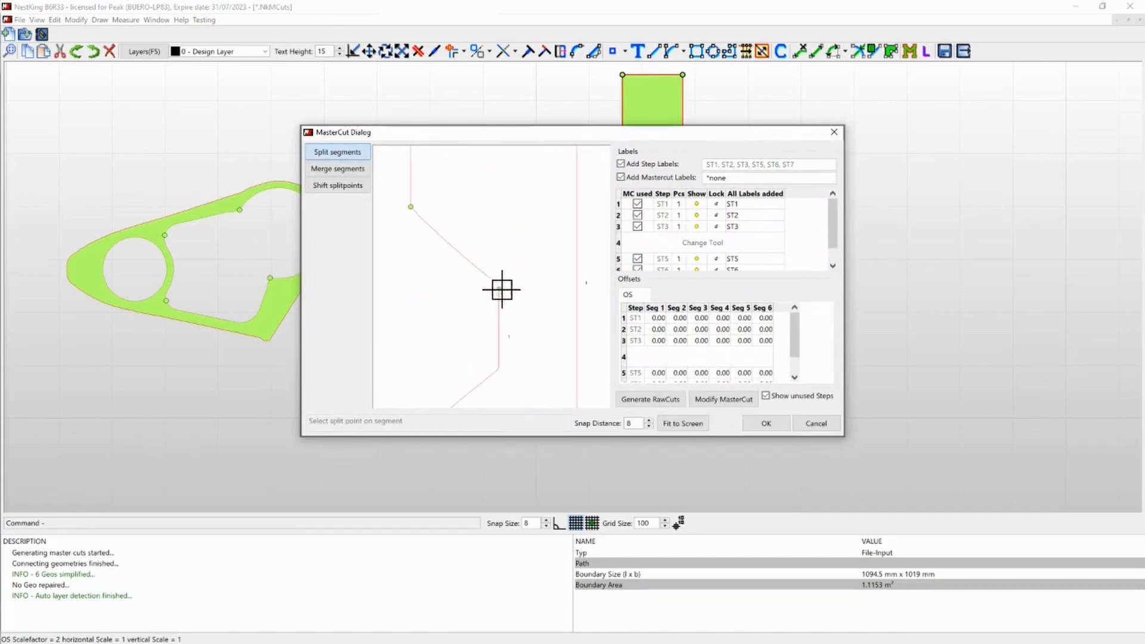
click(501, 286)
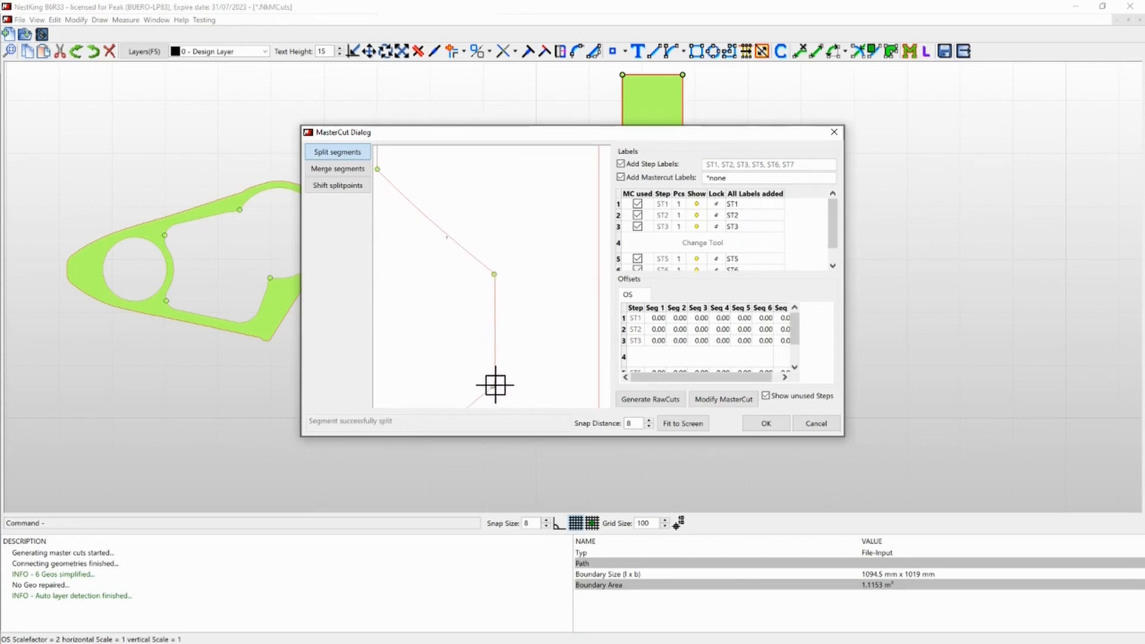
scroll(549, 346, down, 3)
click(803, 419)
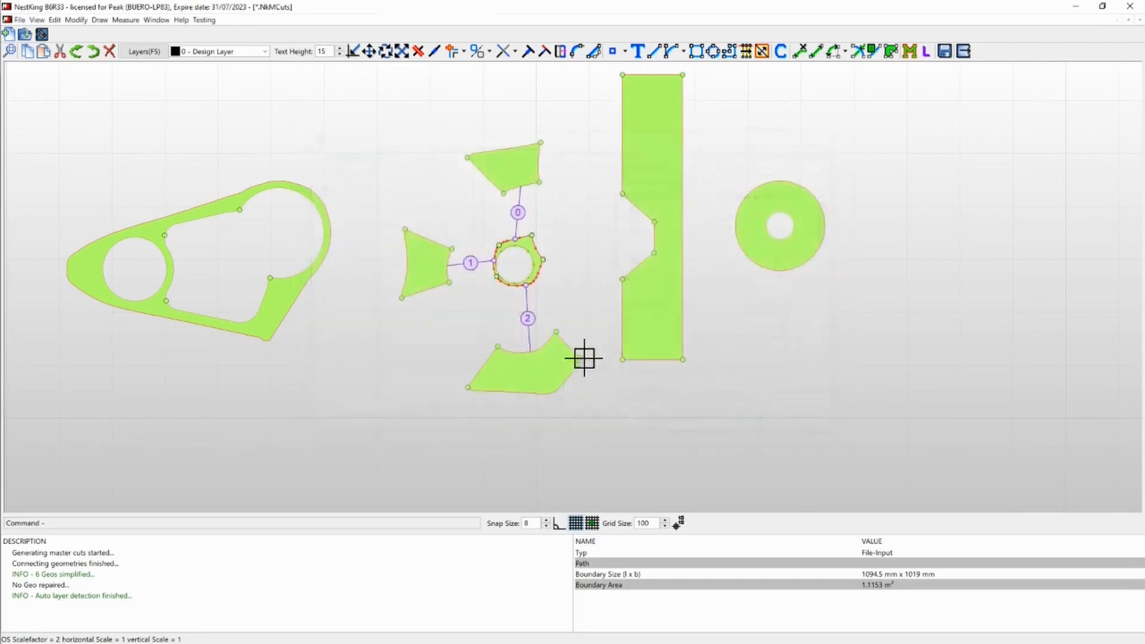
- Link the small ring's segment facing the strip and the upper trapezoid's right edge as masters to the notch's vertical and upper slanted edges
scroll(426, 243, down, 2)
scroll(637, 274, up, 2)
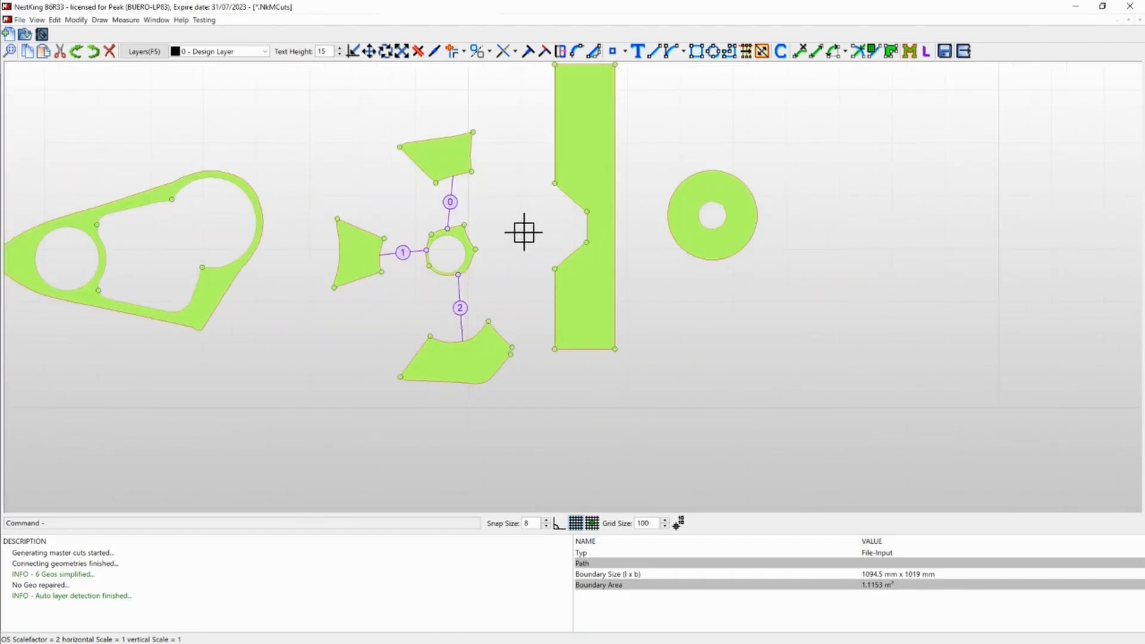
click(925, 53)
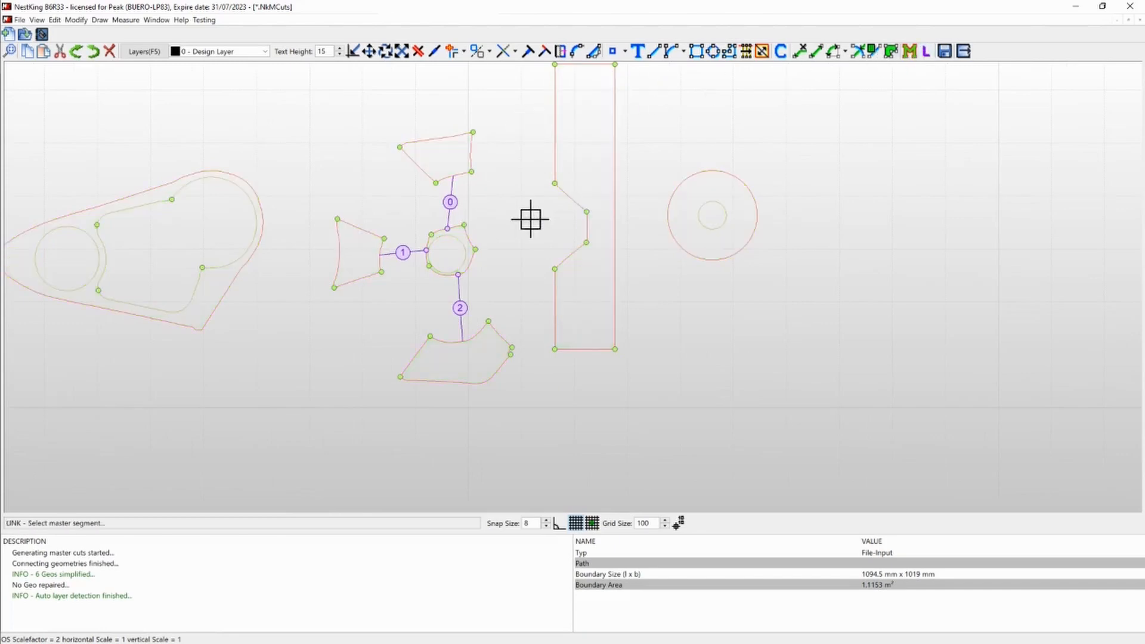
click(469, 237)
click(586, 222)
click(570, 196)
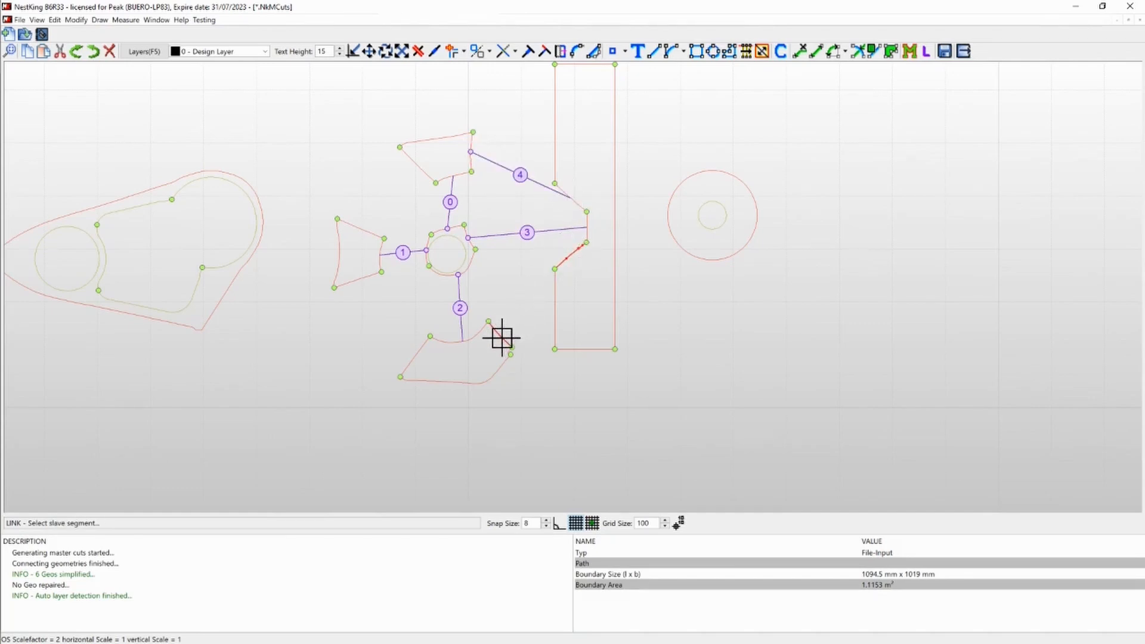
key(Escape)
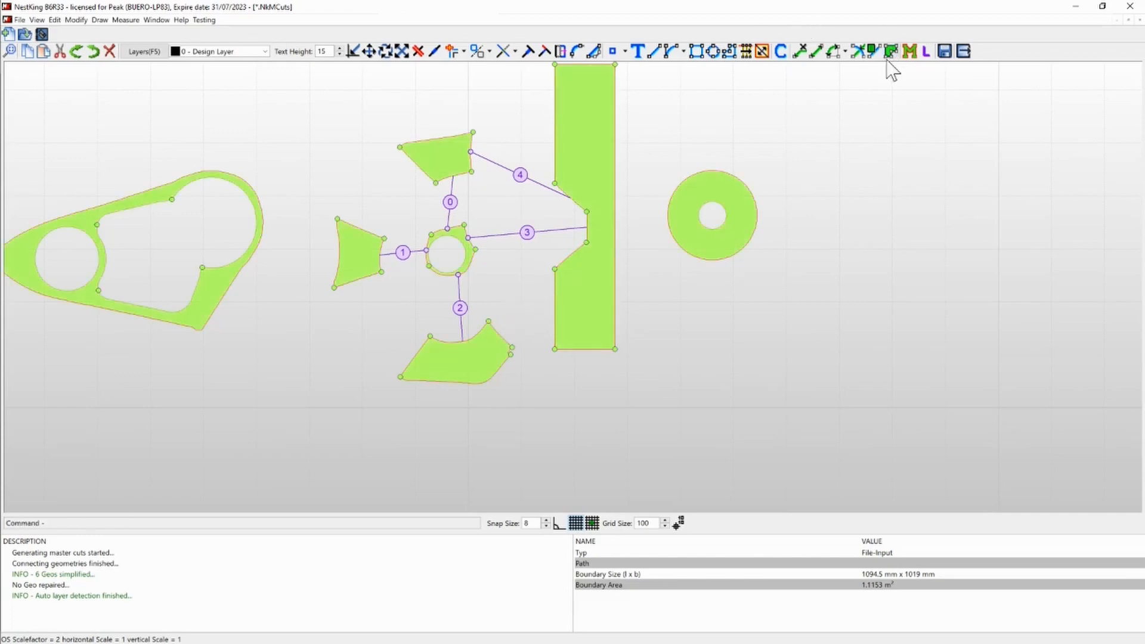
- Link the curved part's two slanted sides to the notch's lower edge and left trapezoid's lower edge, and the upper trapezoid's left side to its upper edge
click(922, 54)
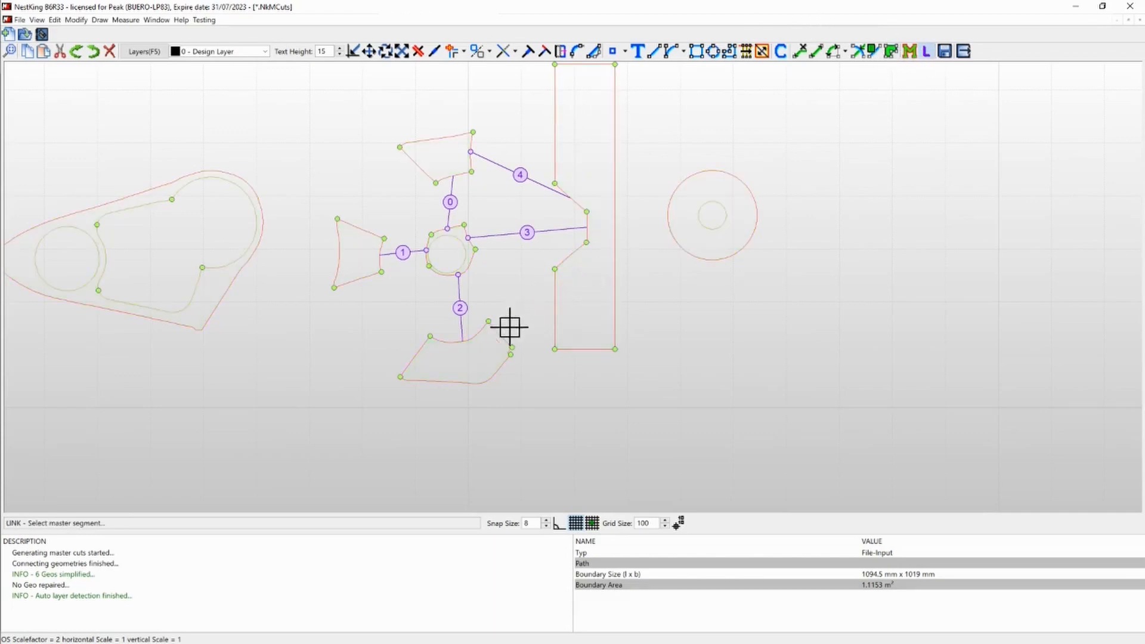
click(567, 255)
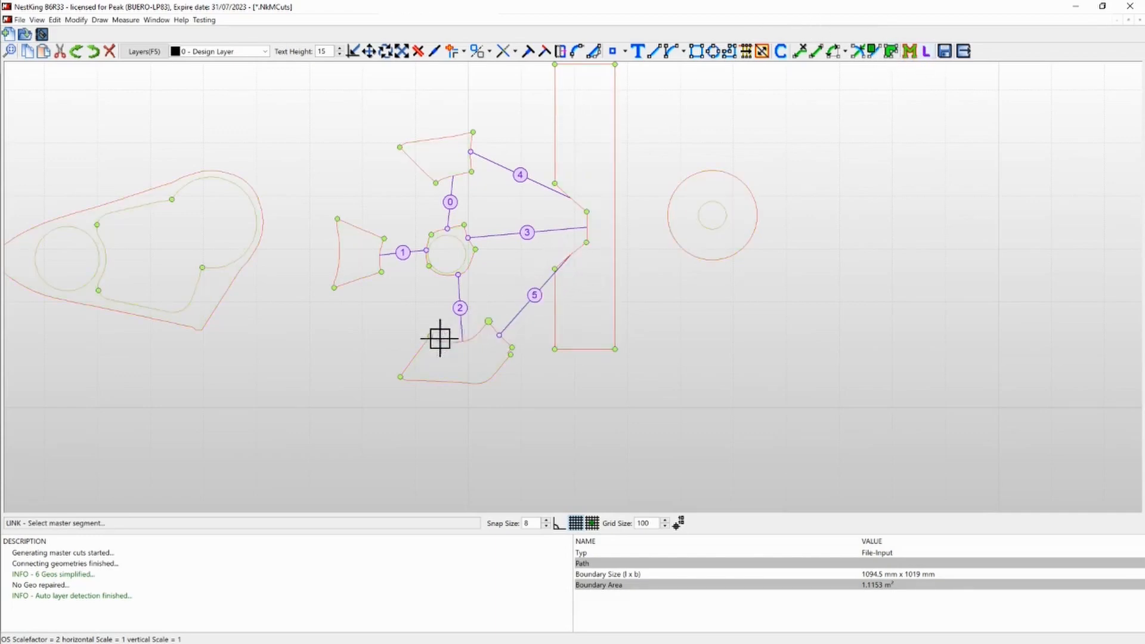
click(421, 350)
click(356, 278)
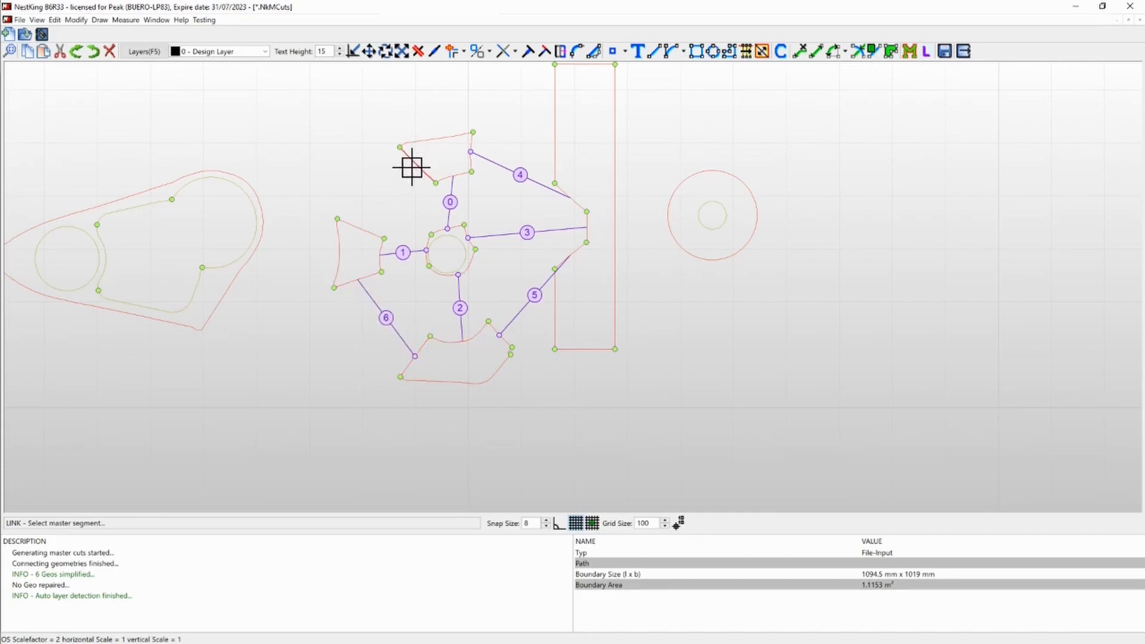
click(414, 162)
click(358, 230)
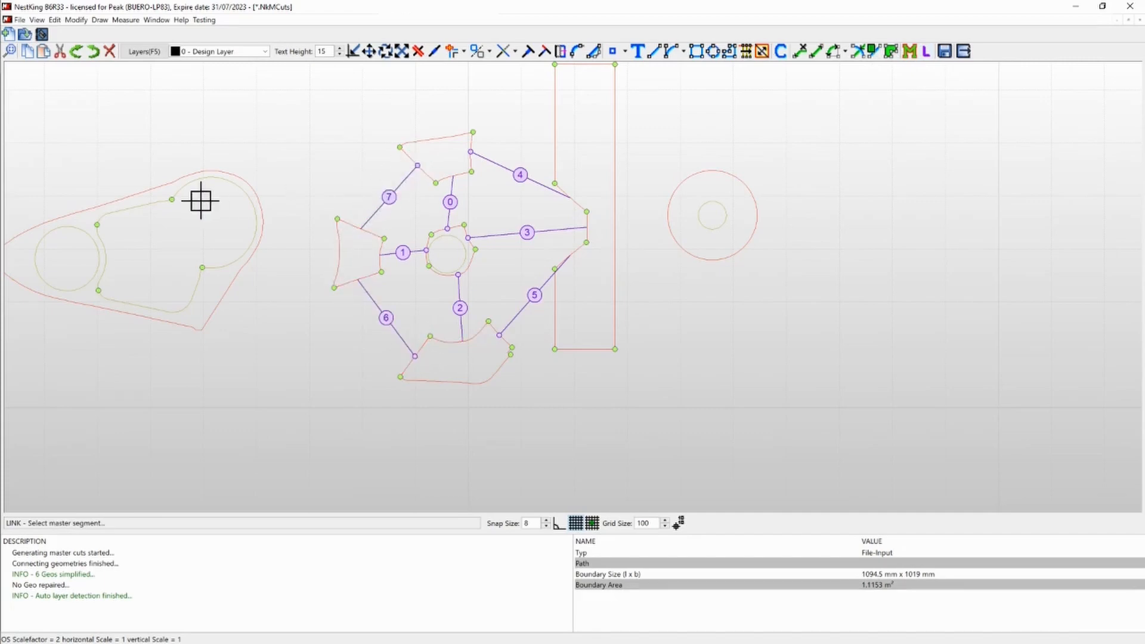
- Split the big arc of the large base part's irregular cutout at a point on its upper right and accept the change
scroll(199, 197, down, 1)
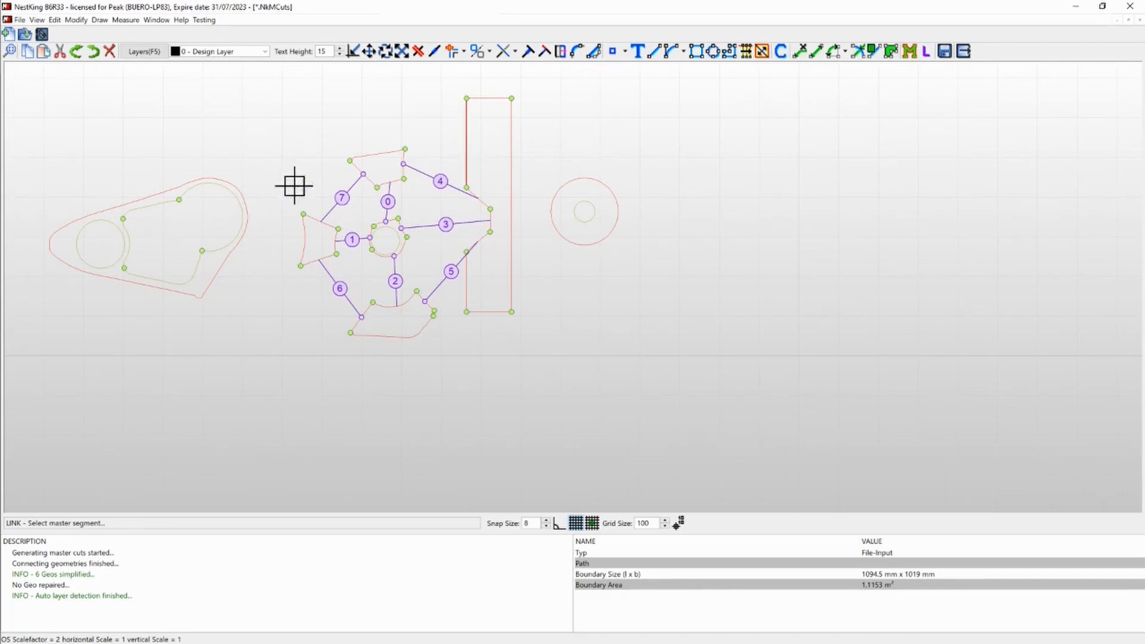
scroll(236, 203, up, 3)
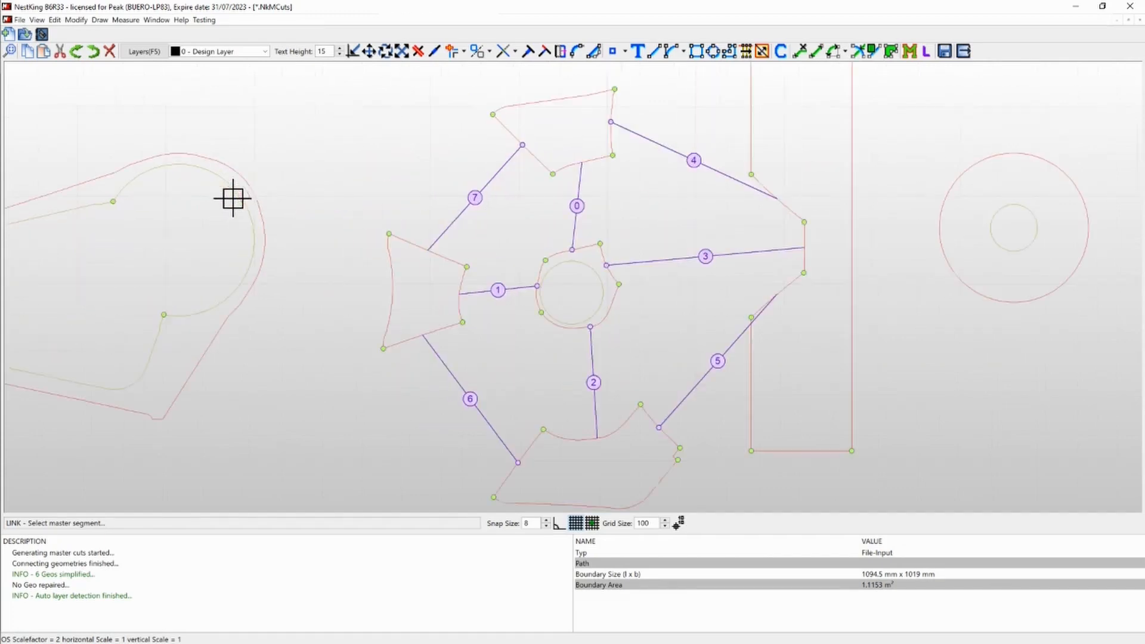
key(Escape)
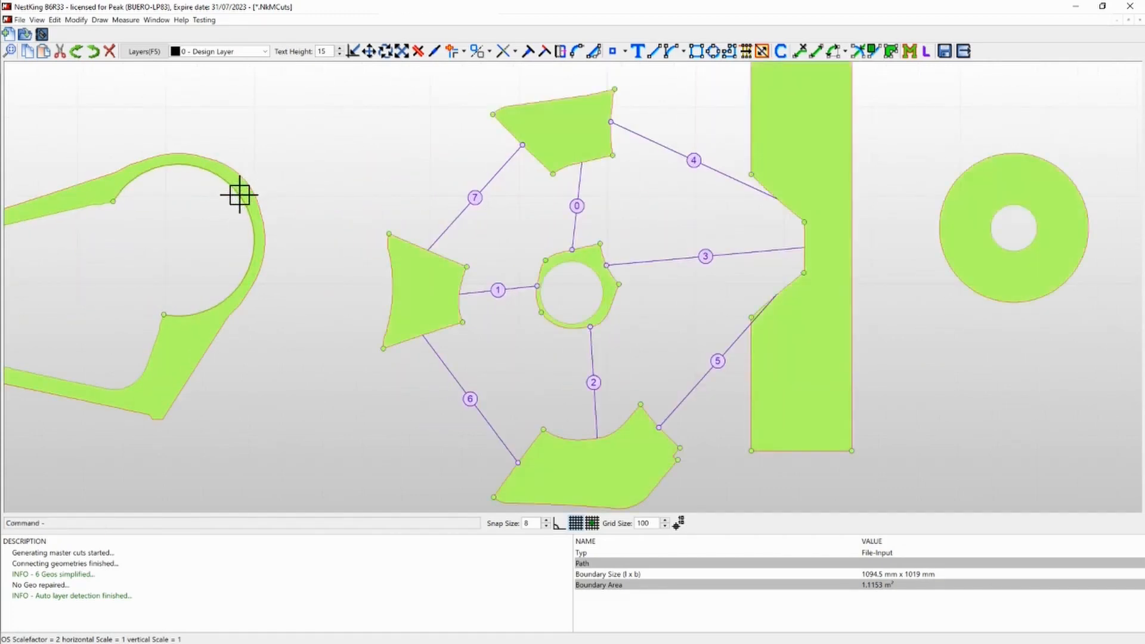
double_click(240, 185)
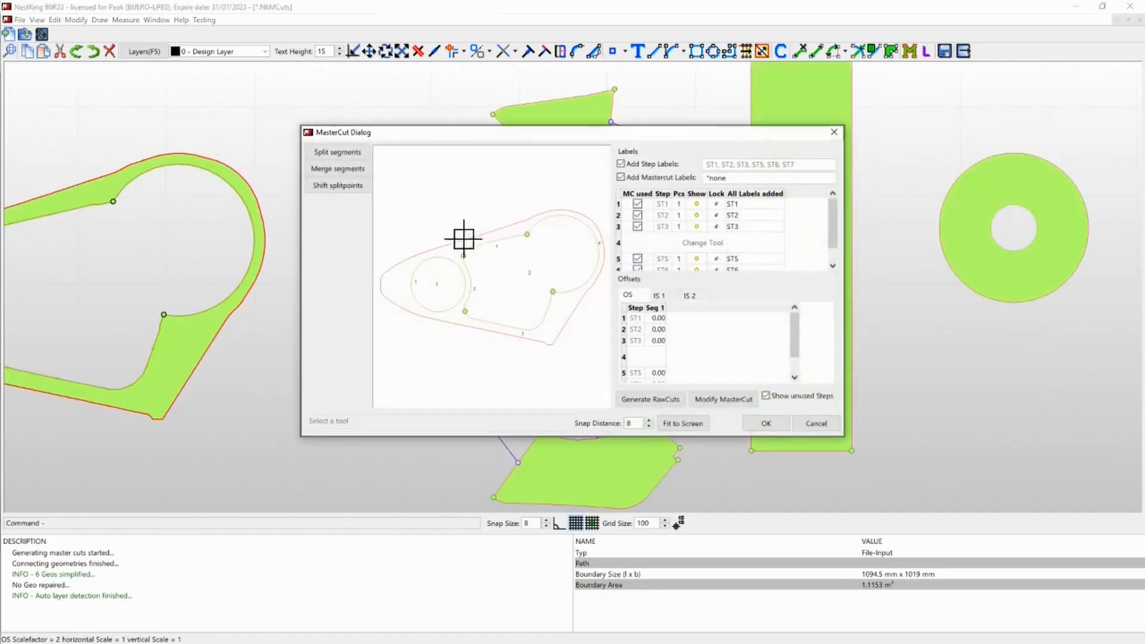
click(339, 154)
scroll(600, 240, up, 2)
click(599, 240)
click(766, 423)
- Link the strip's edges above and below the notch as masters to the upper and lower portions of the base cutout's big arc
scroll(550, 263, down, 3)
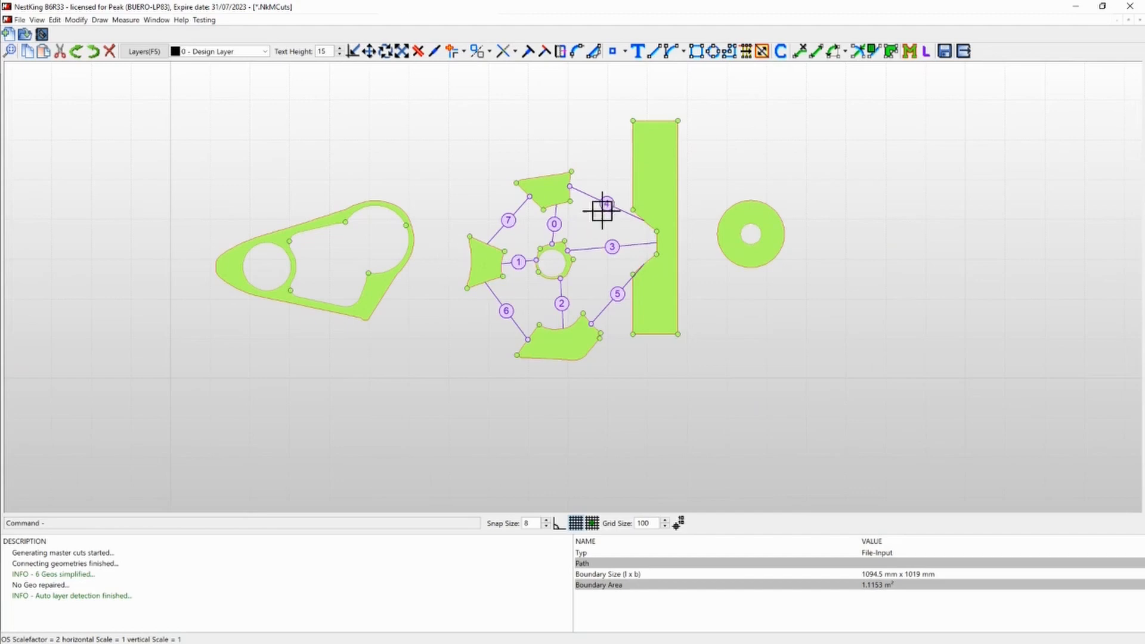
click(925, 52)
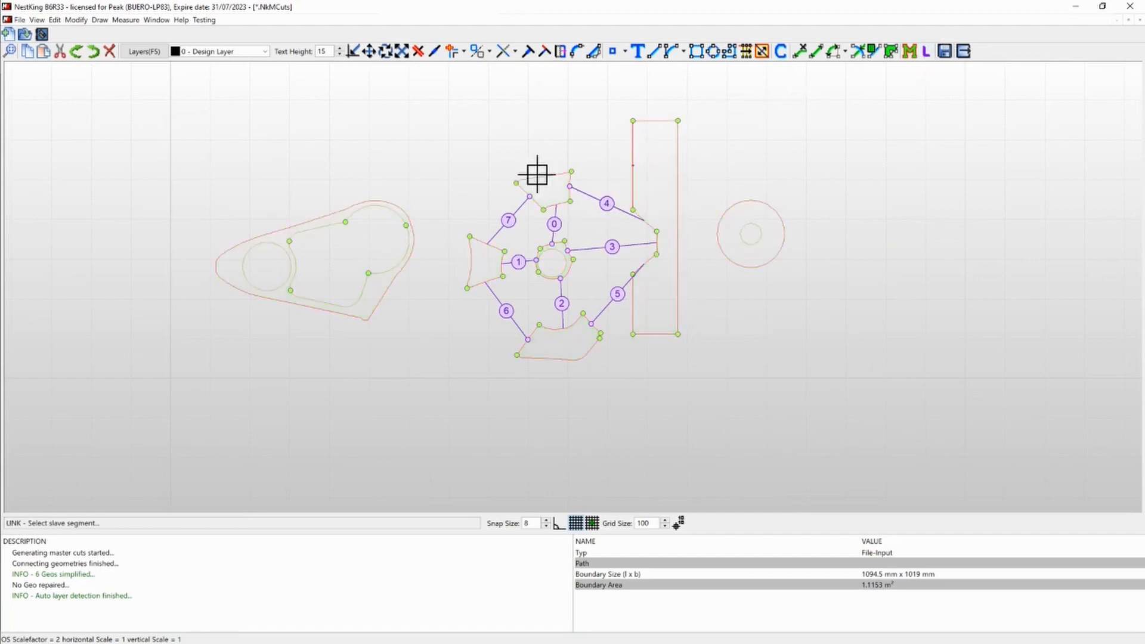
click(390, 209)
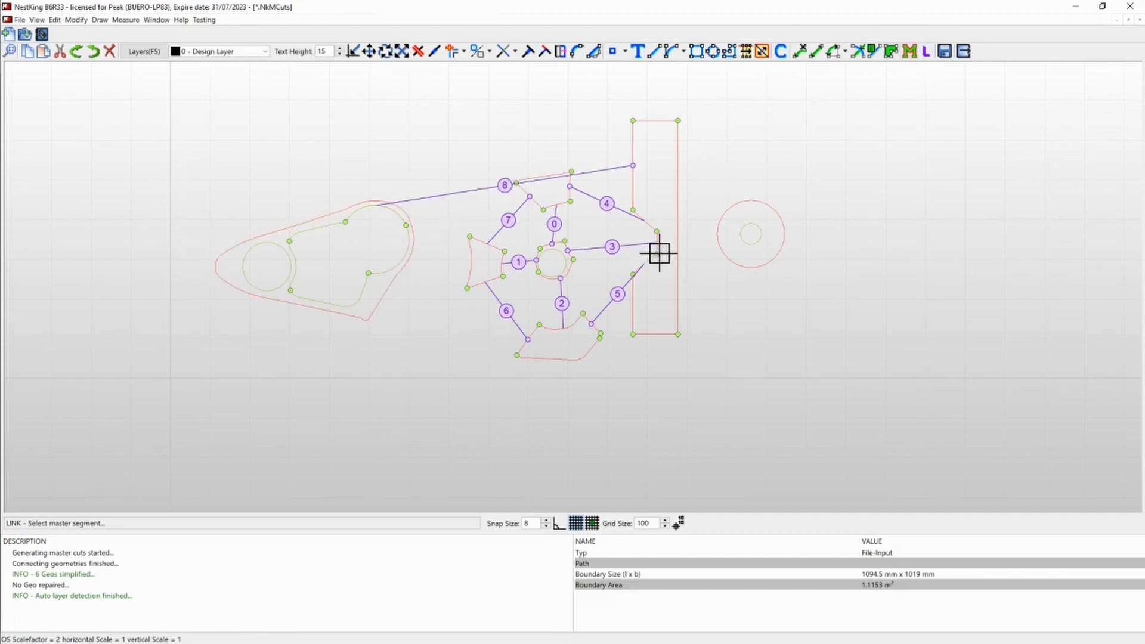
click(632, 303)
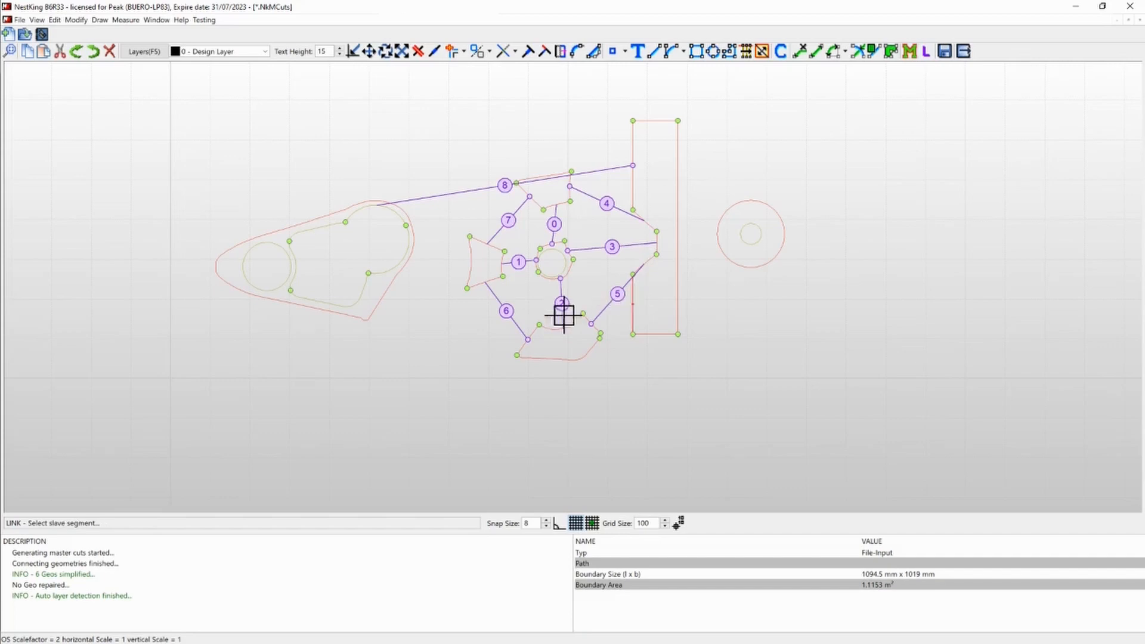
click(402, 265)
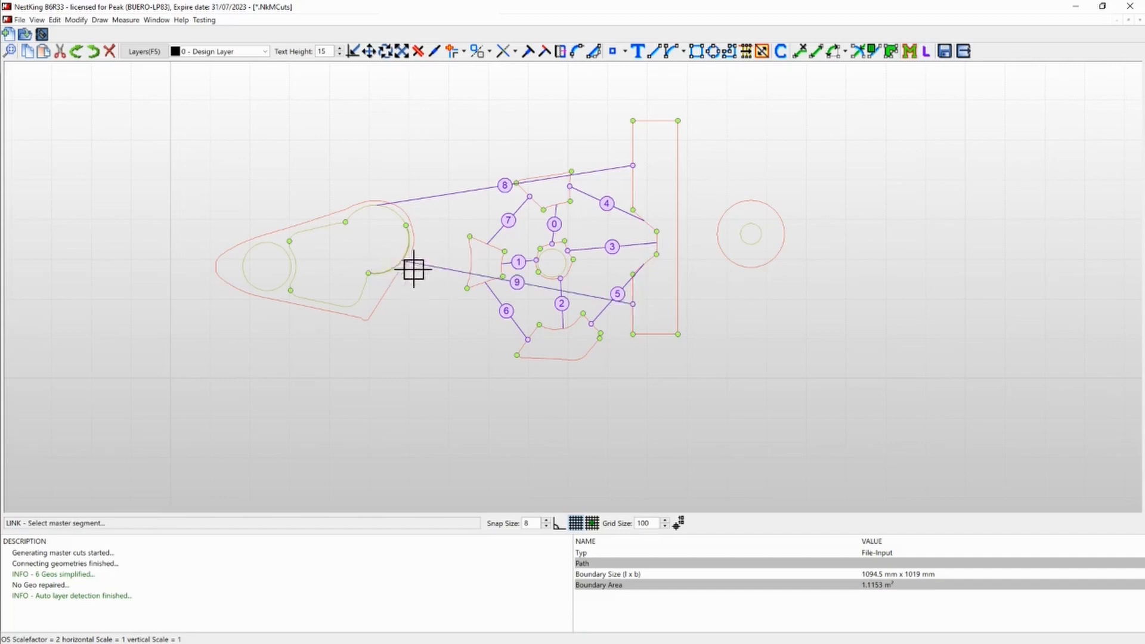
click(408, 224)
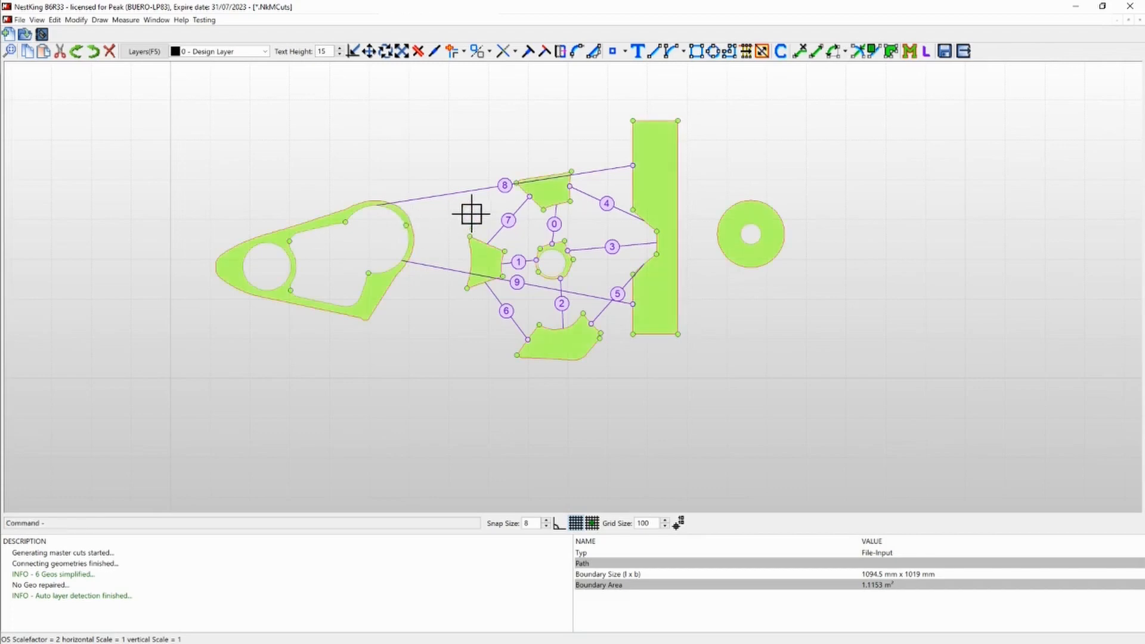
- Shift the labels of links 8 and 9 so their lines route above and below the group of small parts
key(s)
click(501, 146)
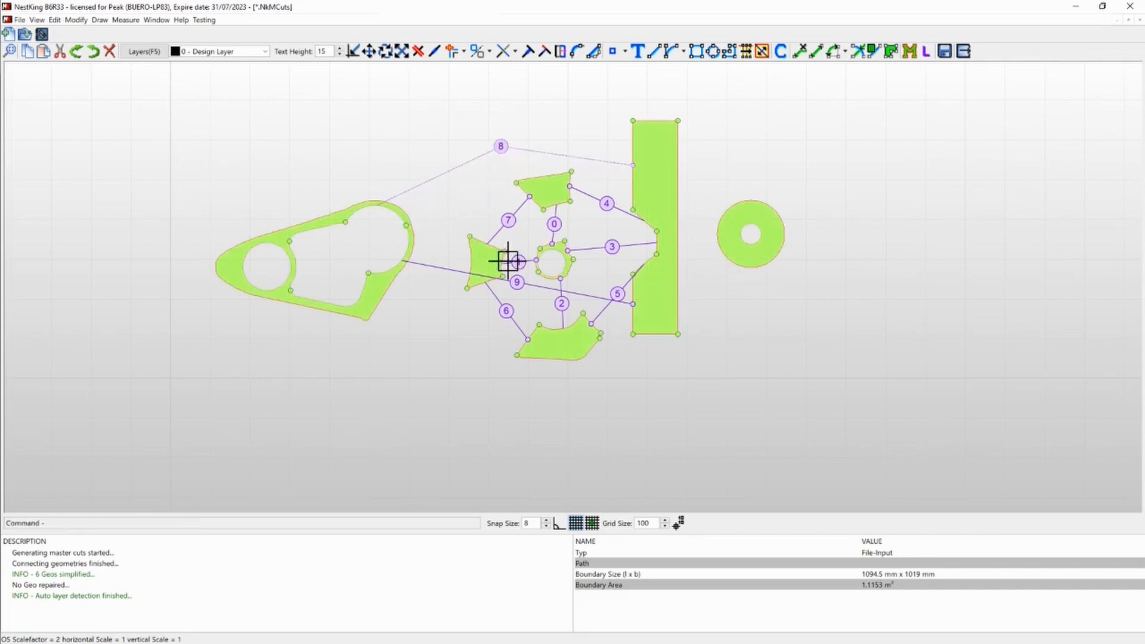
click(540, 287)
key(s)
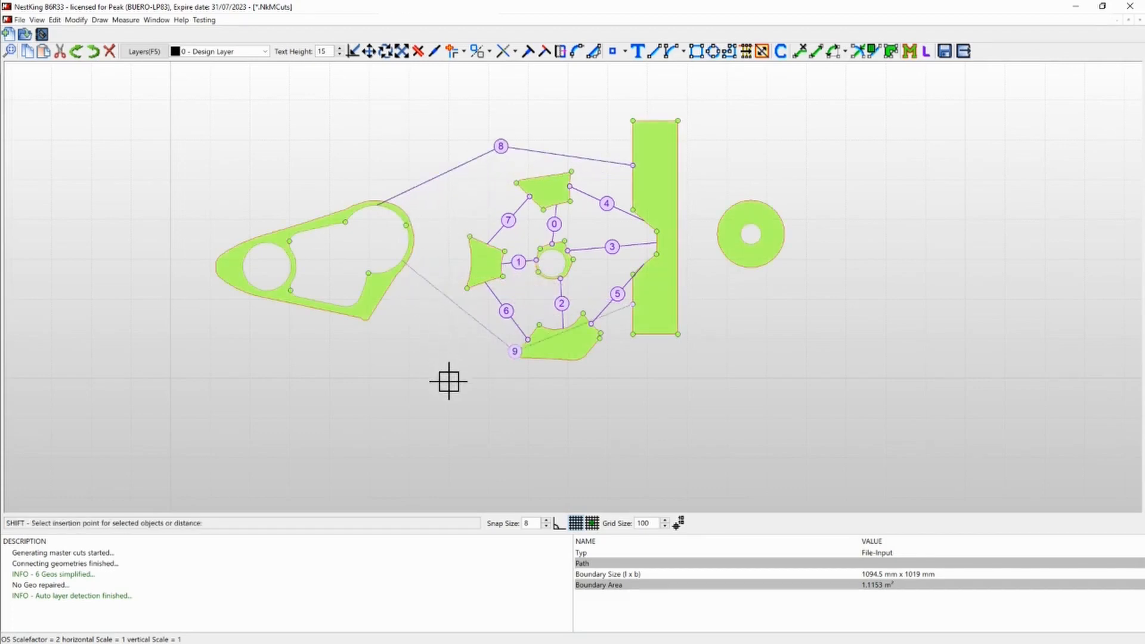
click(455, 377)
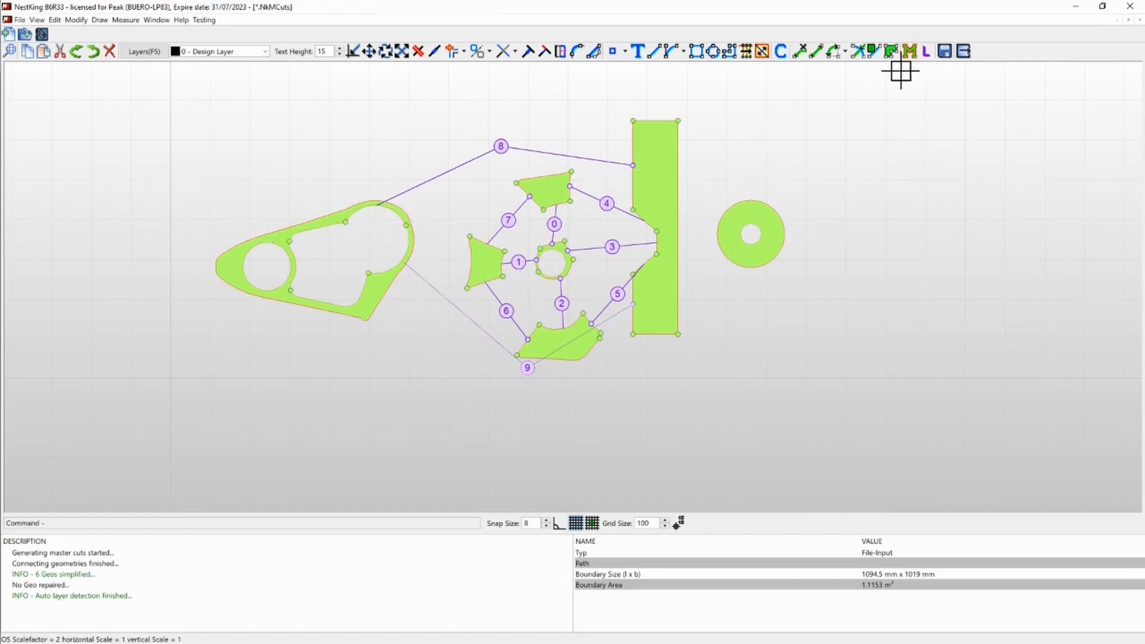
- Link the strip's upper short edge to its lower short edge, and its long straight edge to the round disc's outer contour
click(926, 52)
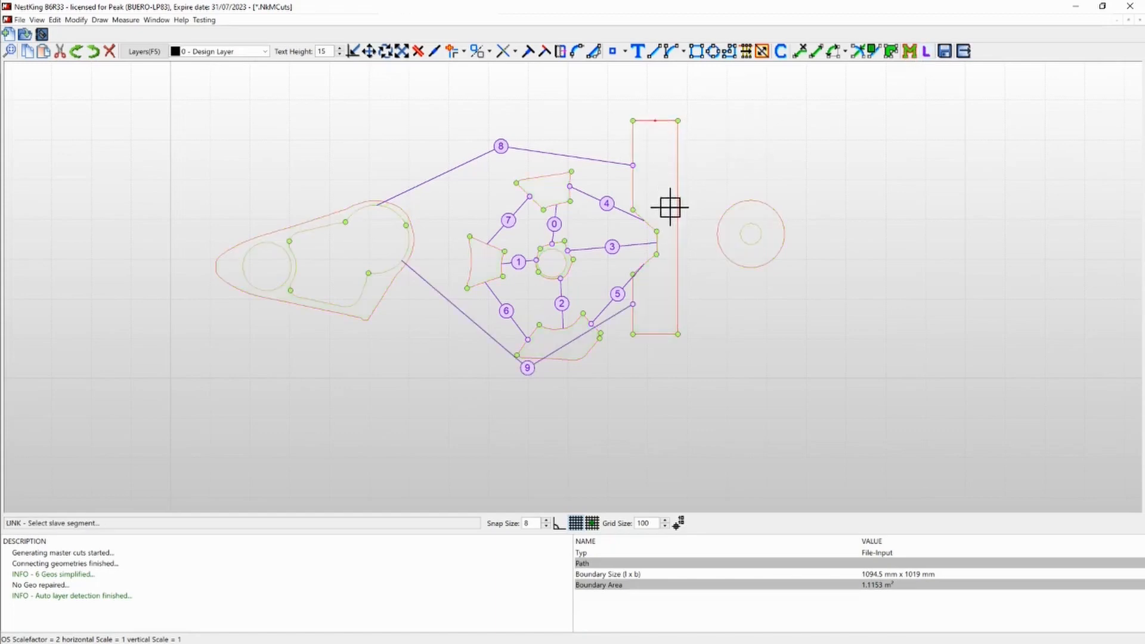
click(660, 121)
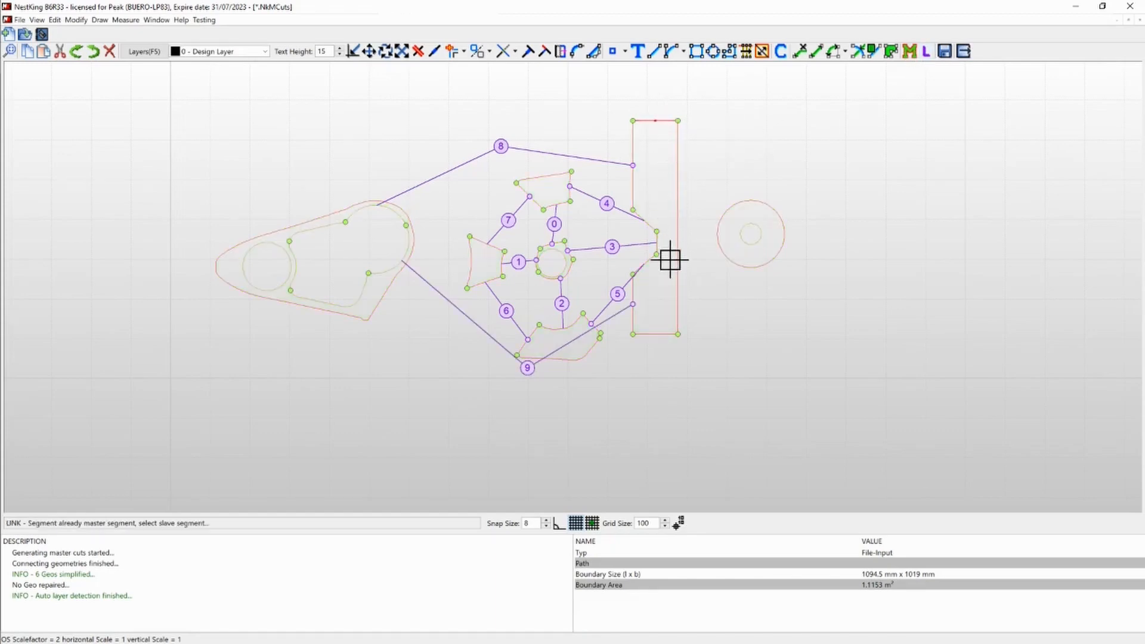
click(656, 333)
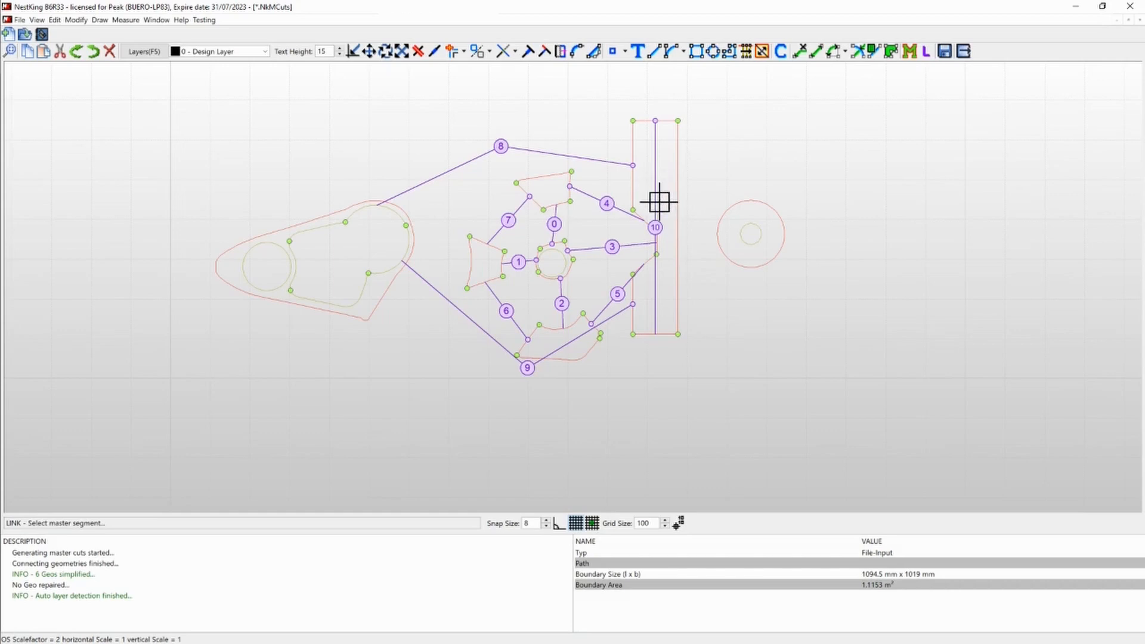
click(677, 188)
click(723, 212)
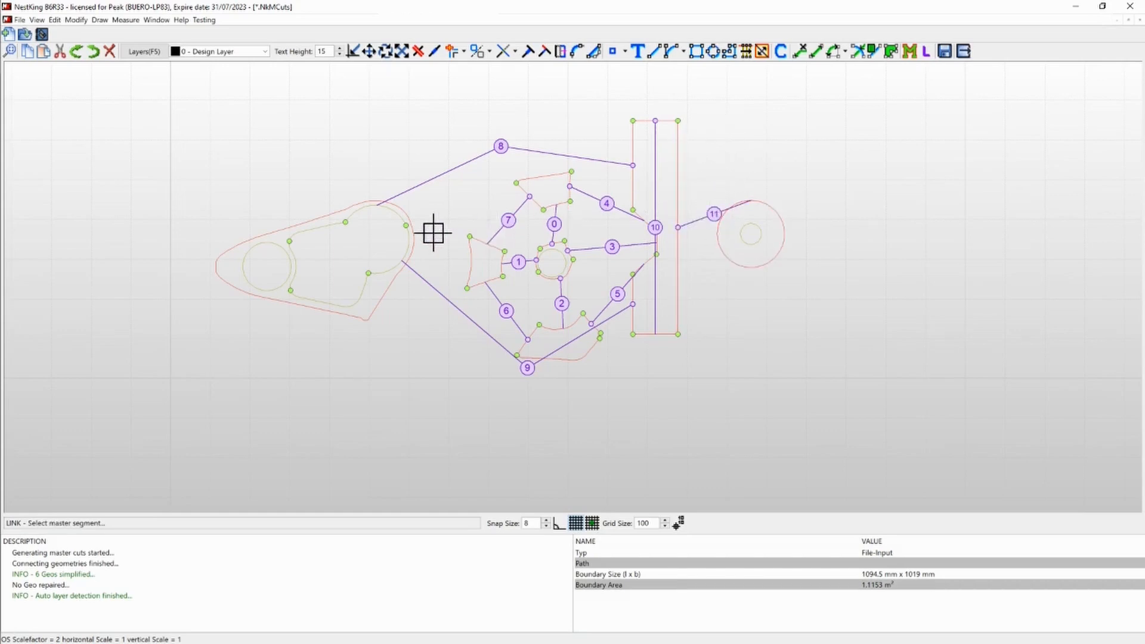
- Link the left trapezoid's outer edge to the base cutout's edge beside the round hole, and the upper trapezoid's top edge to the cutout's upper straight edge
click(471, 258)
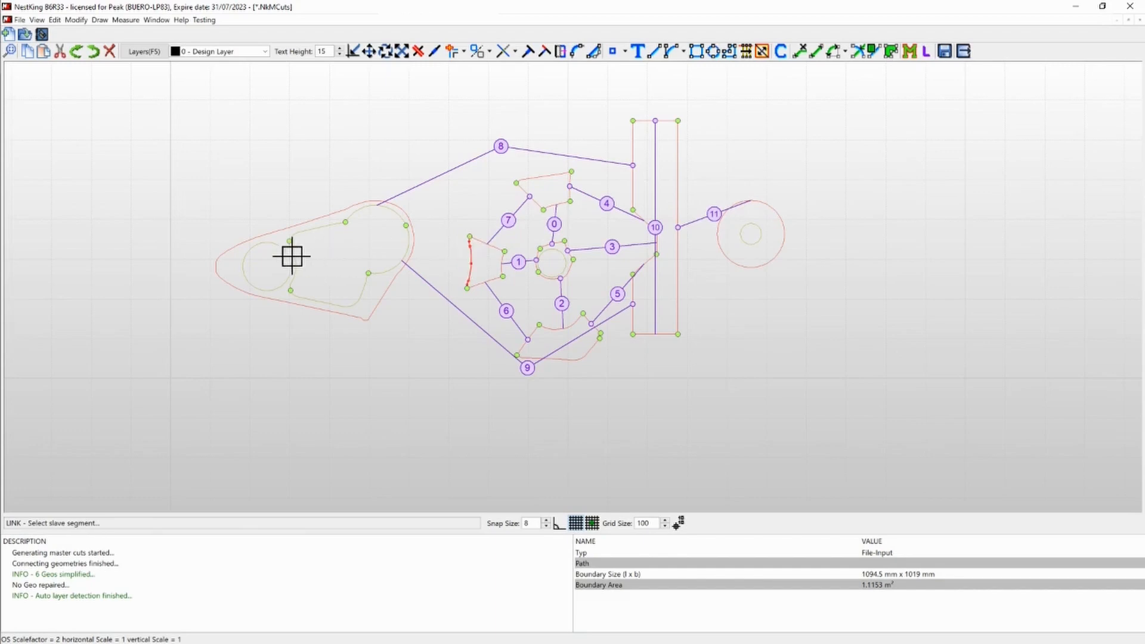
click(297, 262)
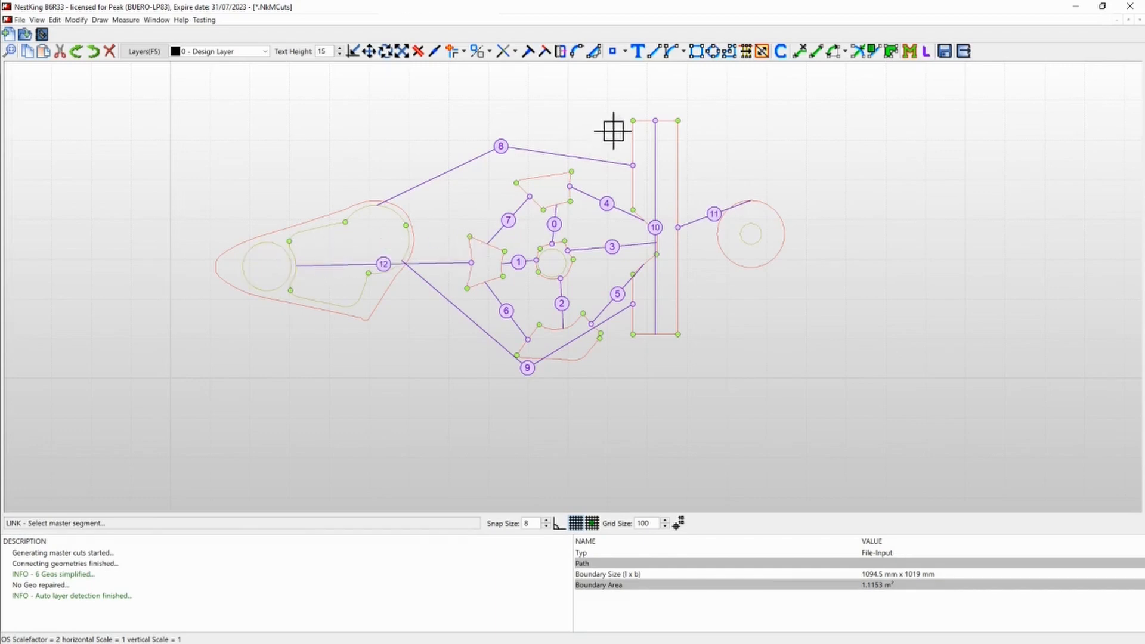
click(525, 175)
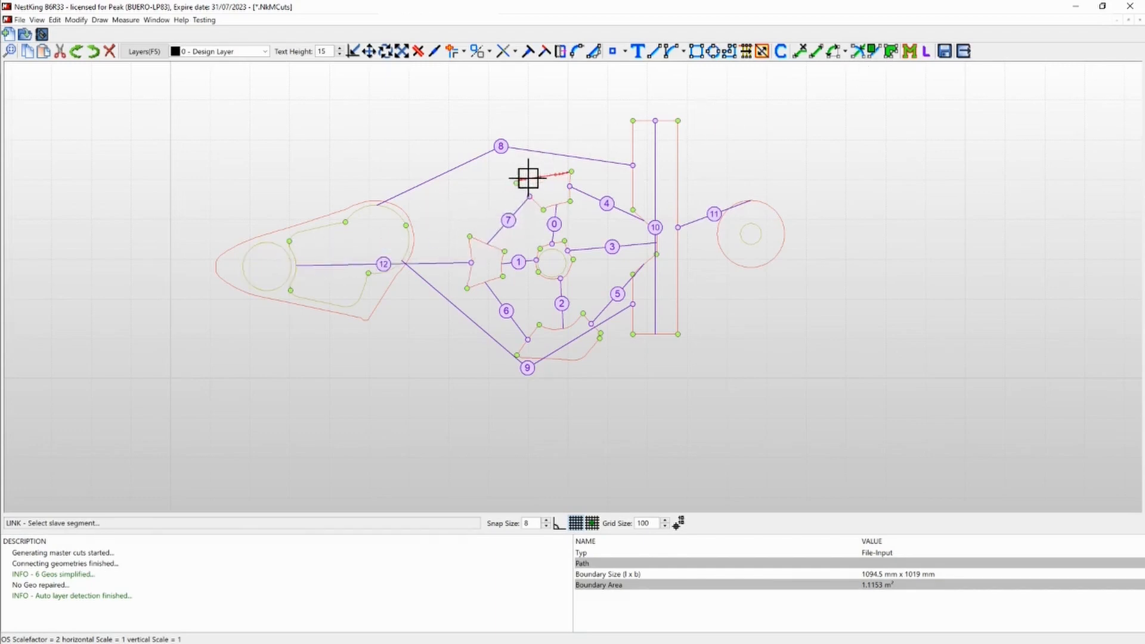
click(328, 225)
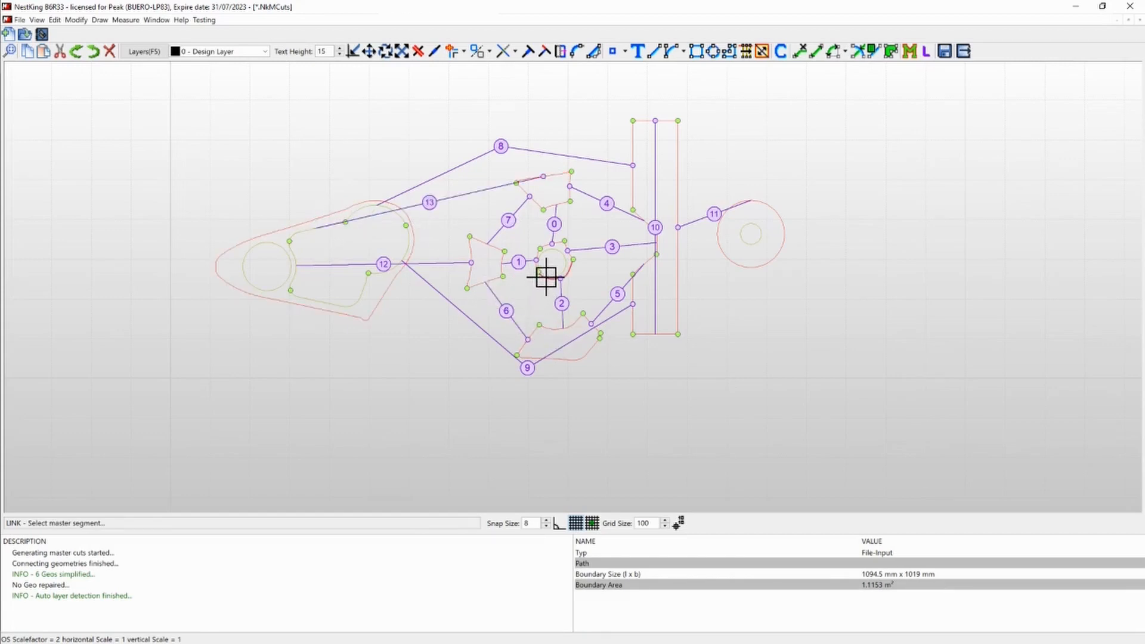
click(546, 276)
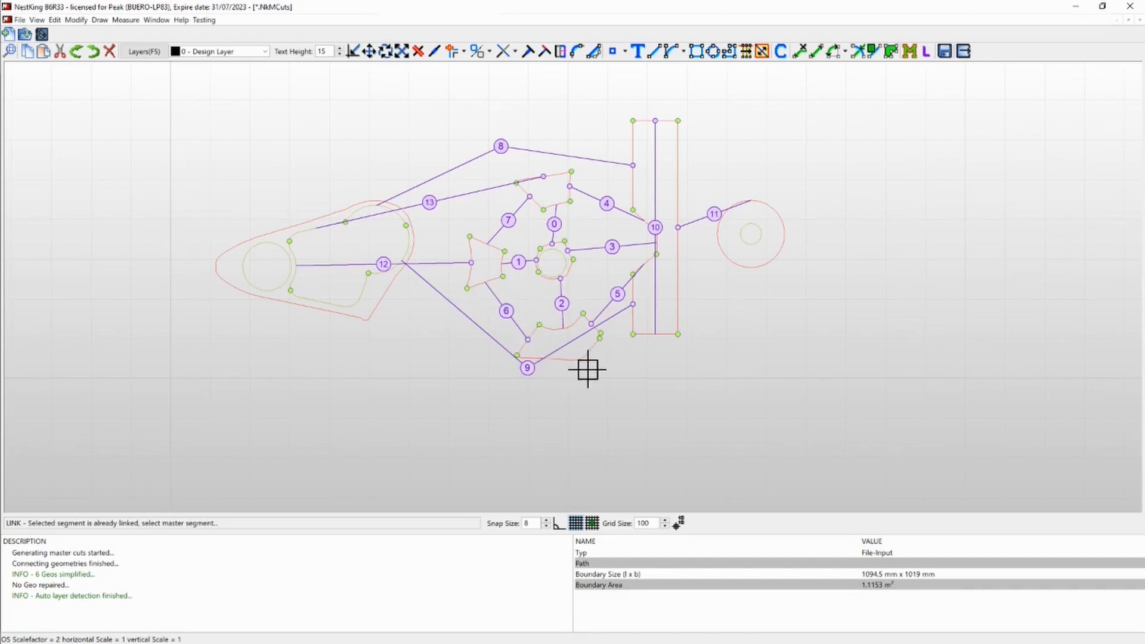
- Link the lower part's bottom edge as master to the base cutout's lower straight edge, and shift the label of link 14 downward
click(571, 358)
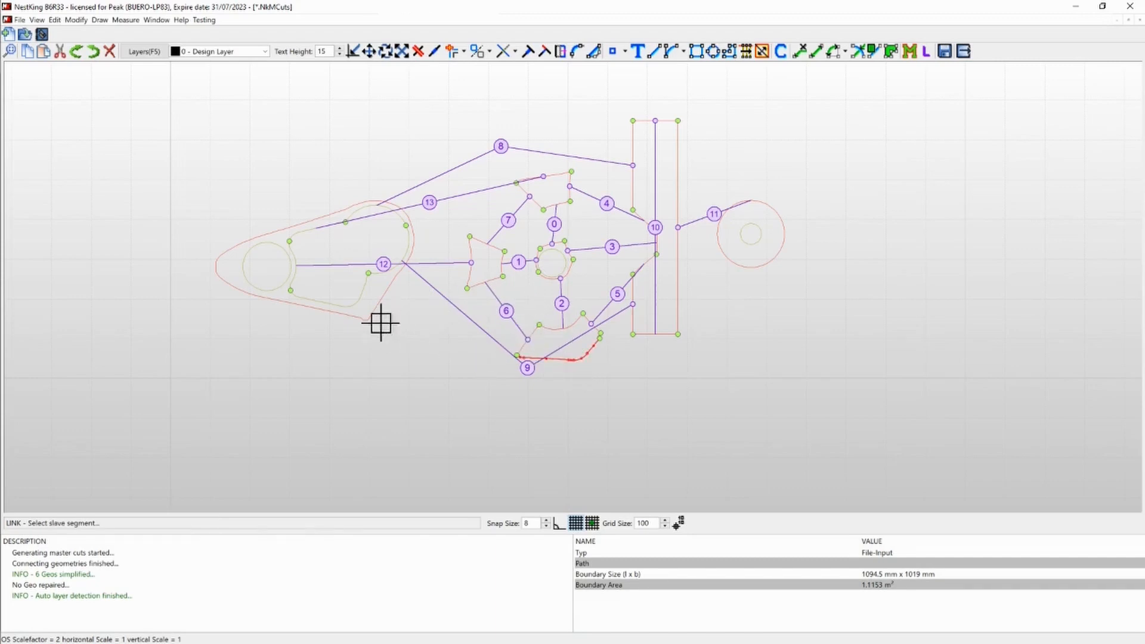
click(334, 302)
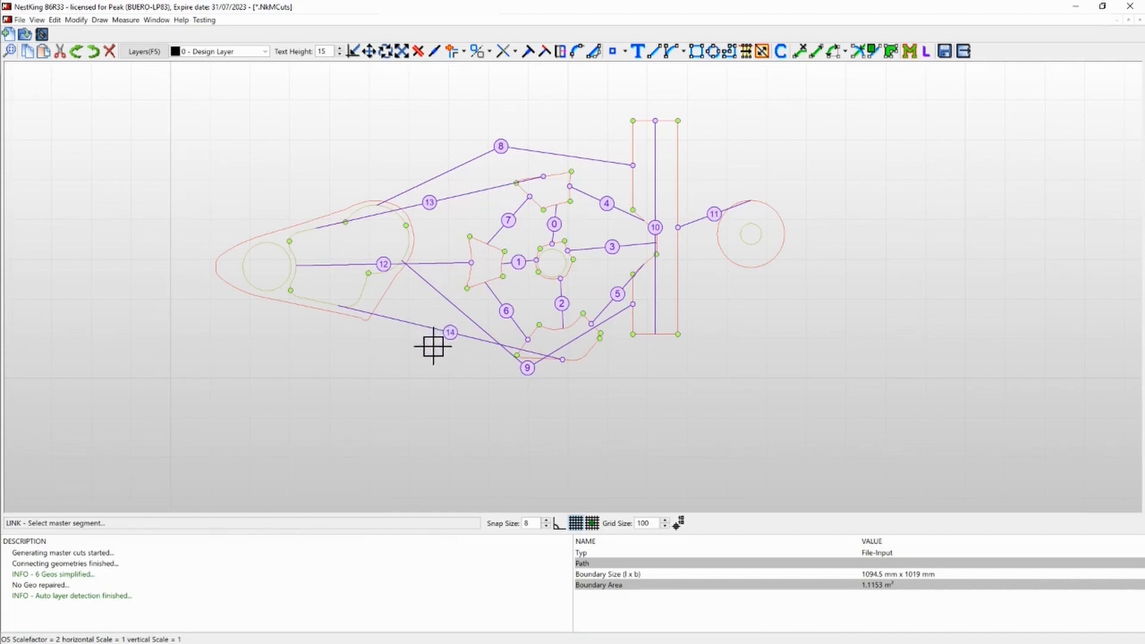
key(Escape)
click(427, 327)
key(m)
click(455, 406)
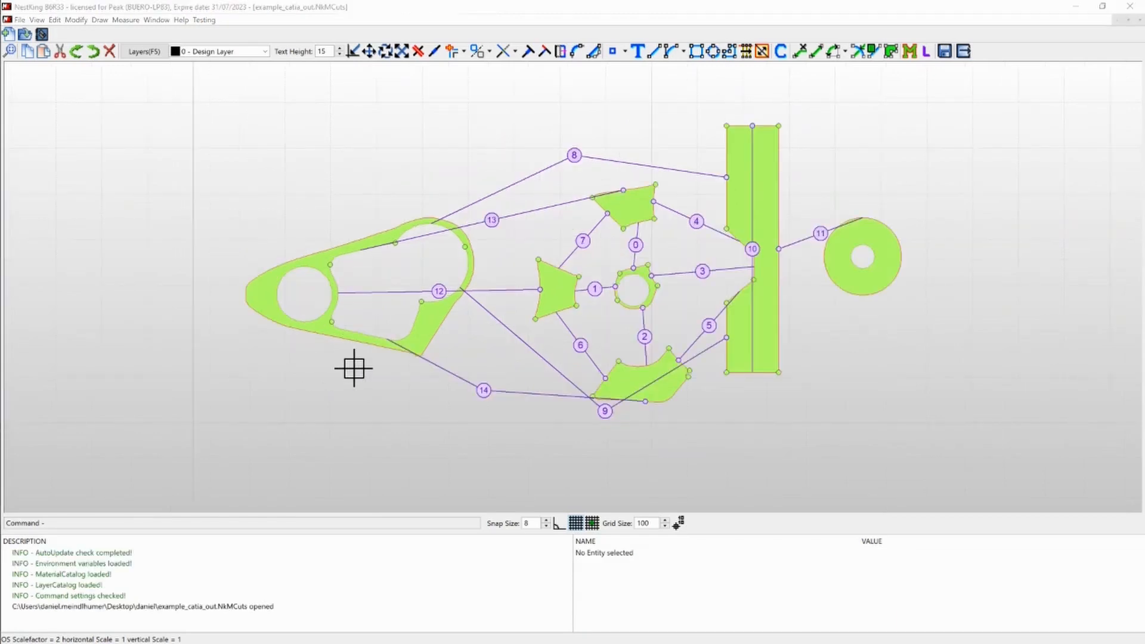
- Save and leave the layout editing, and generate the mastercut output with autoconnecting of neighboring offset segments activated
click(963, 51)
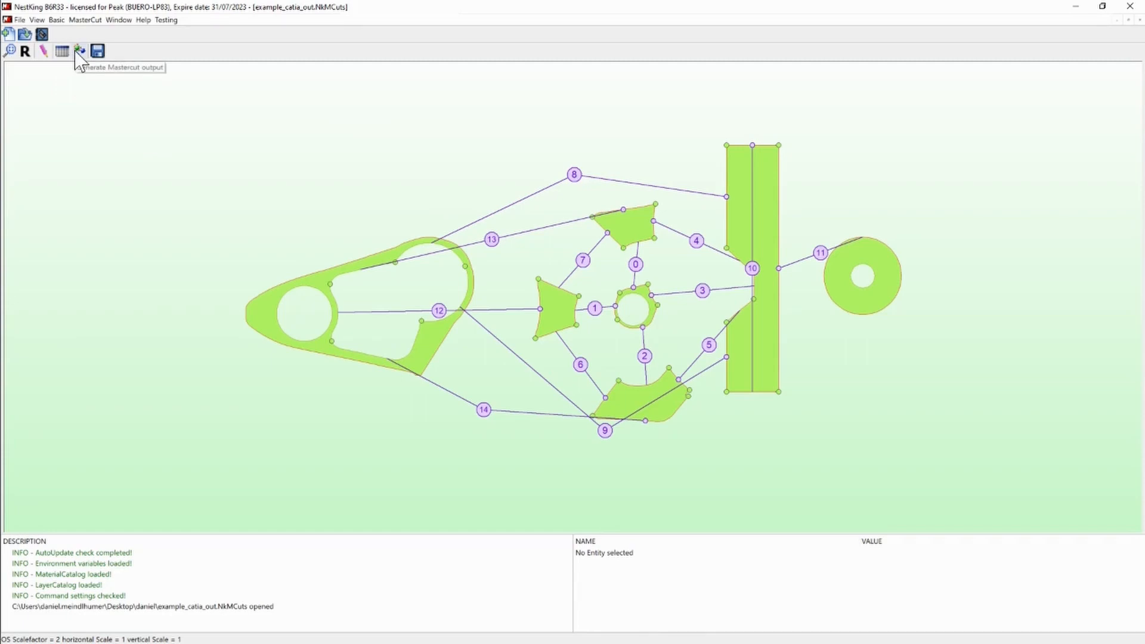
click(79, 54)
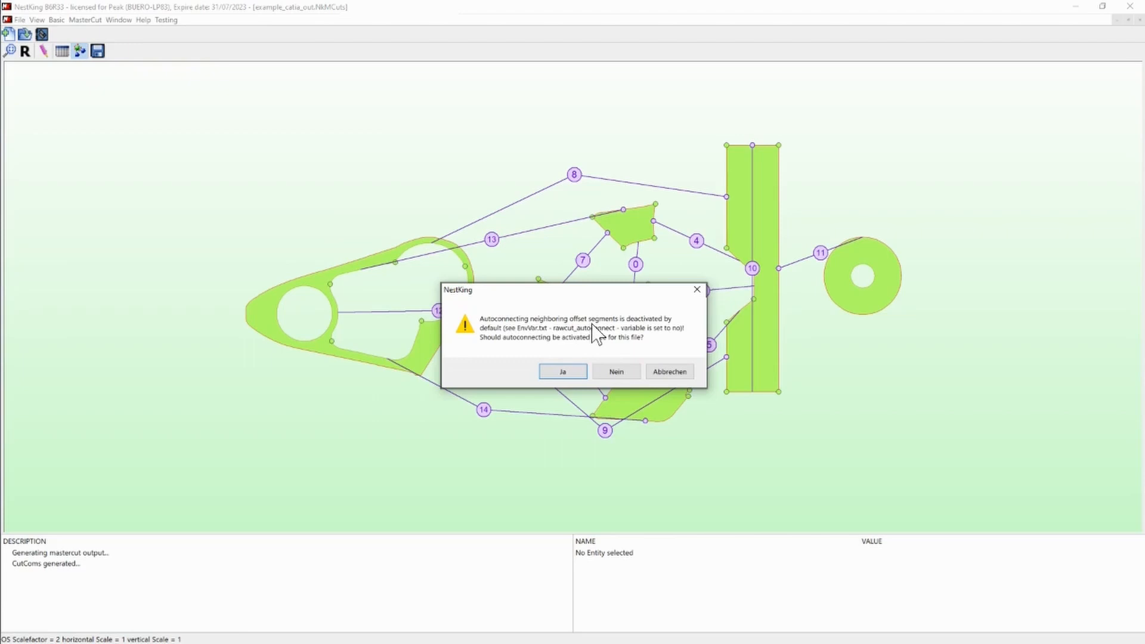
click(574, 373)
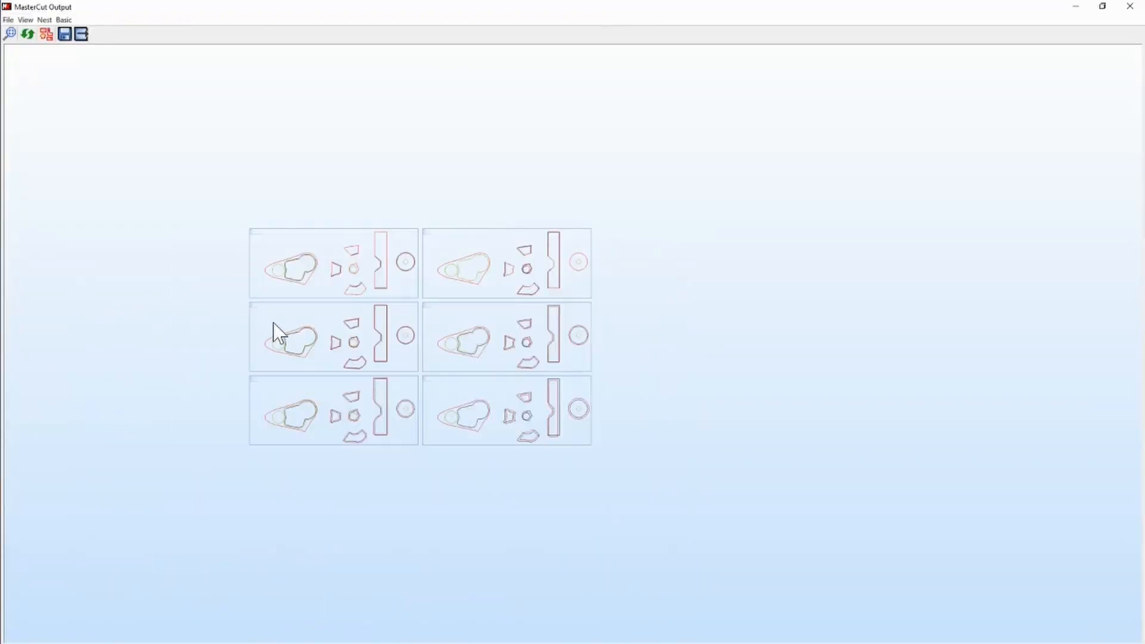
- Examine the ST1 output's label, angle, rotation and material entries along with the offsets on its part contours
scroll(274, 323, up, 2)
scroll(297, 219, up, 3)
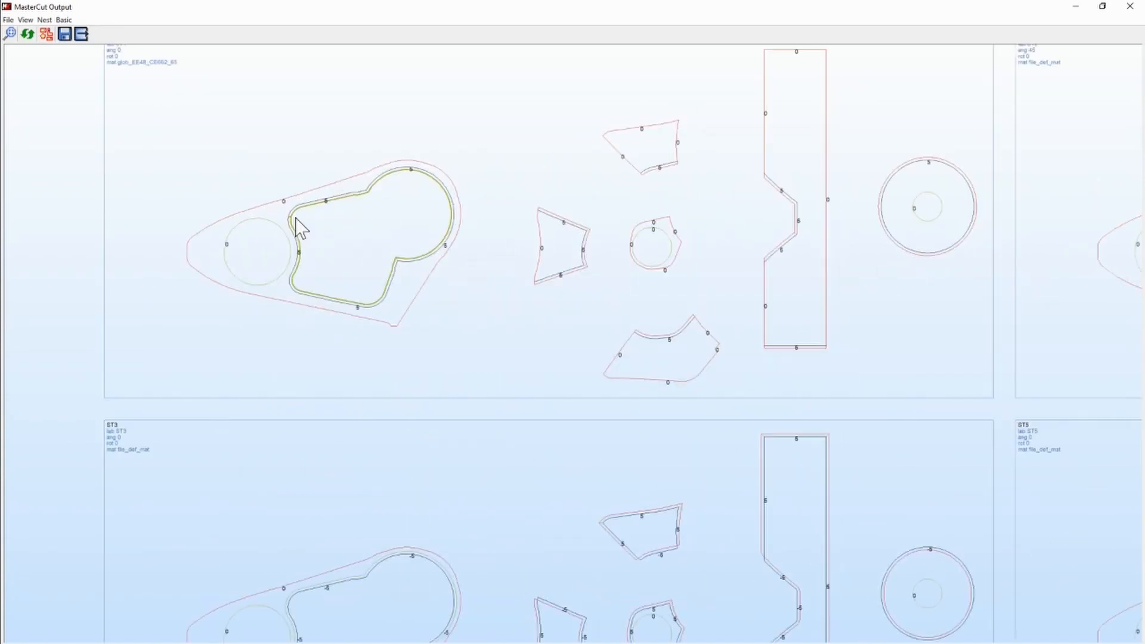
scroll(297, 226, up, 1)
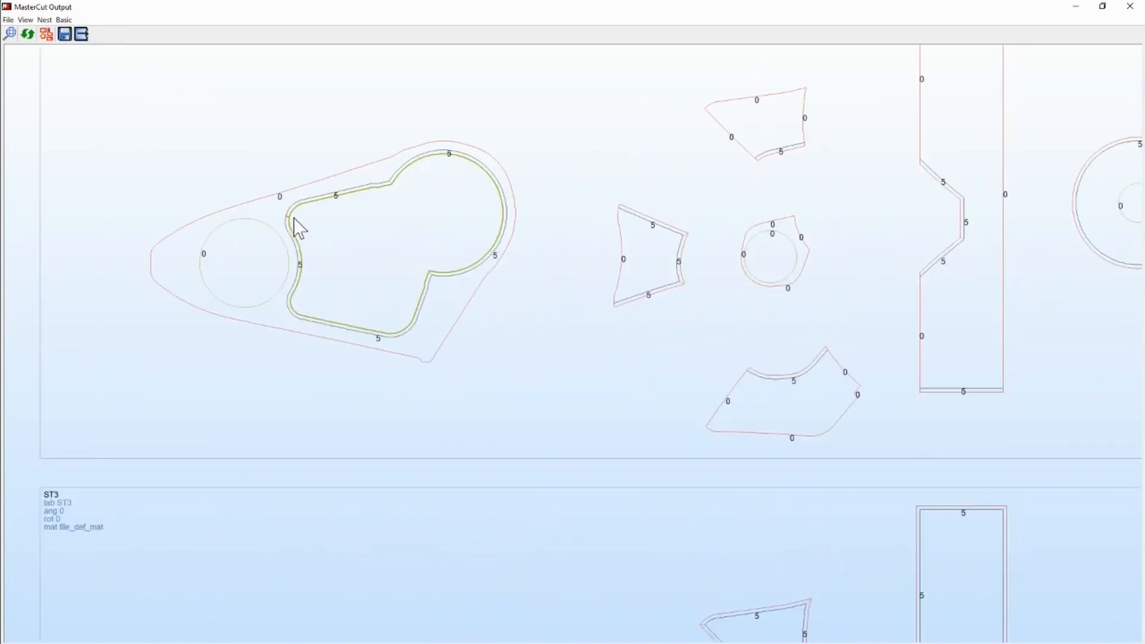
scroll(296, 226, down, 1)
scroll(187, 191, down, 1)
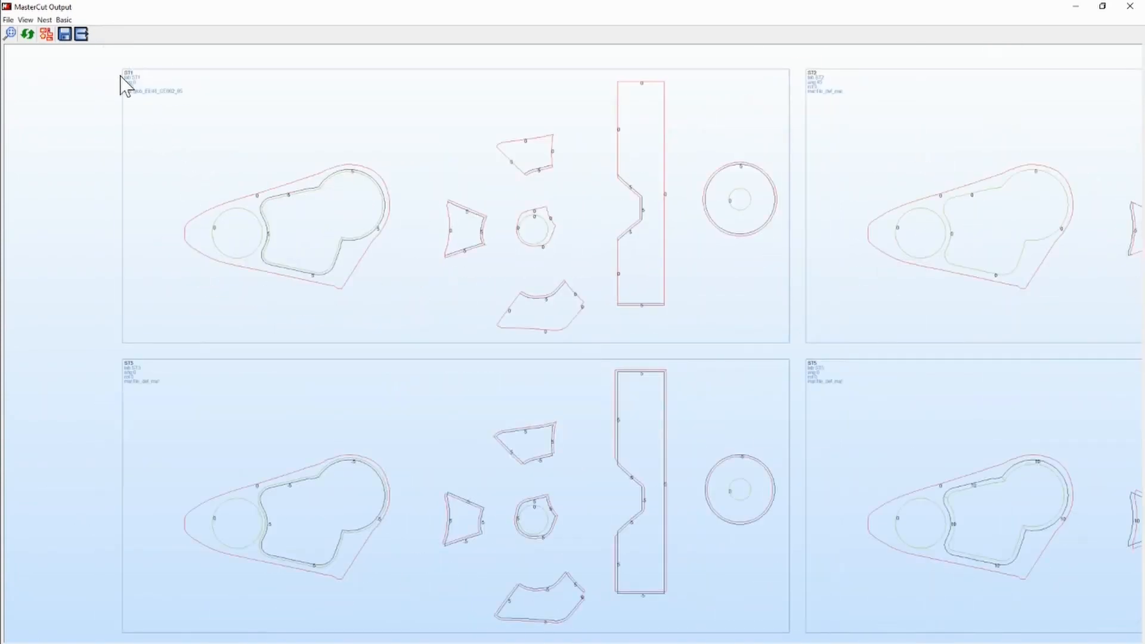
scroll(124, 83, up, 1)
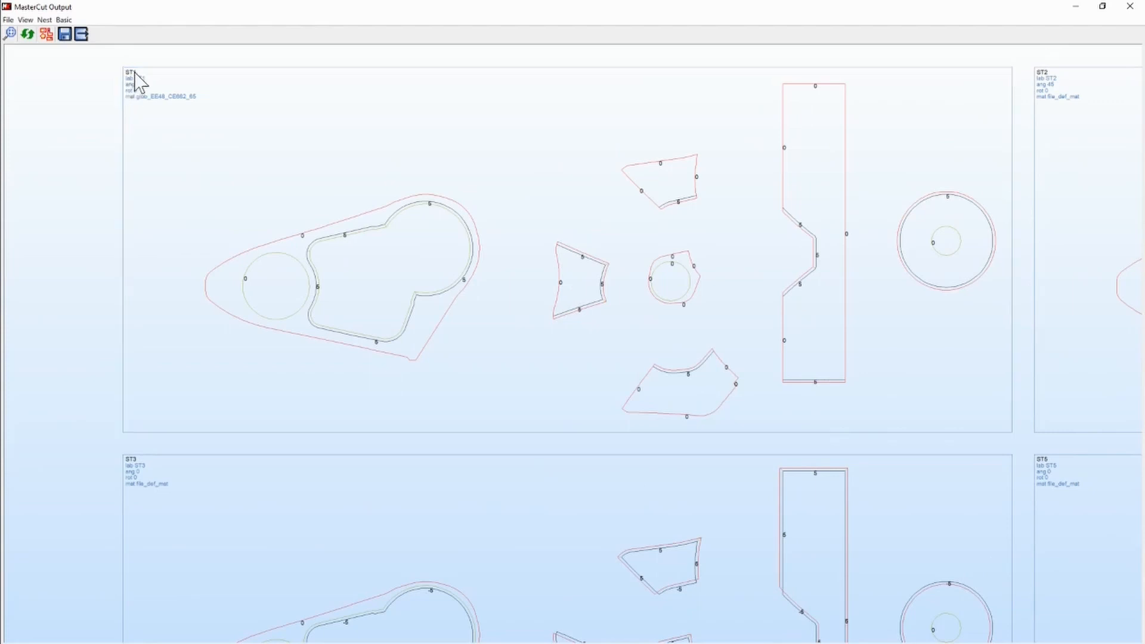
scroll(132, 80, up, 4)
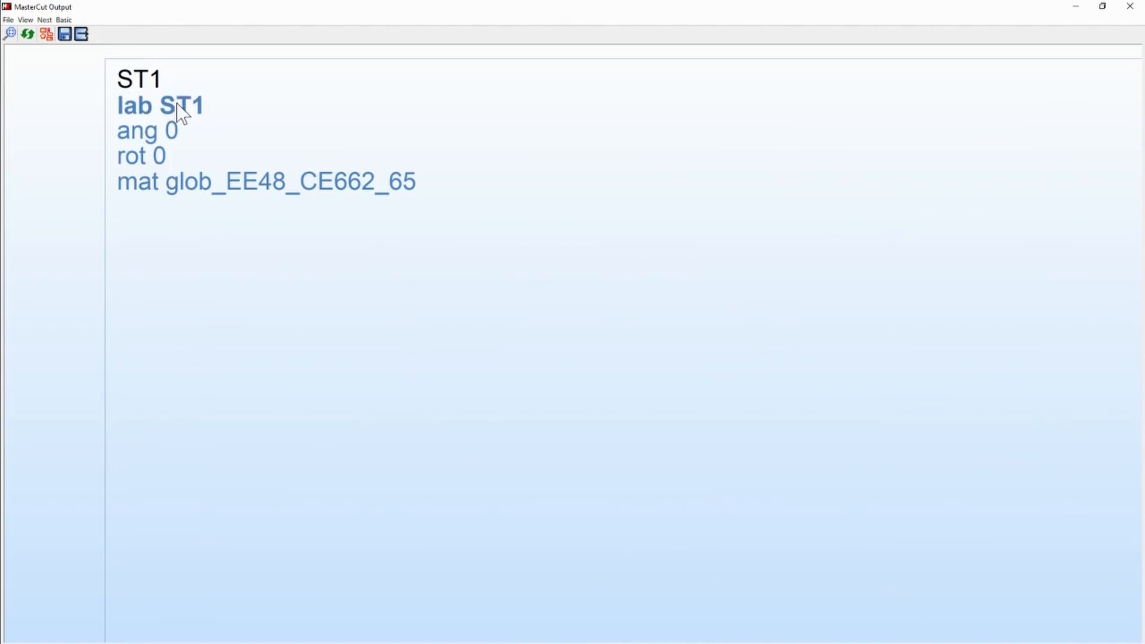
scroll(127, 175, down, 5)
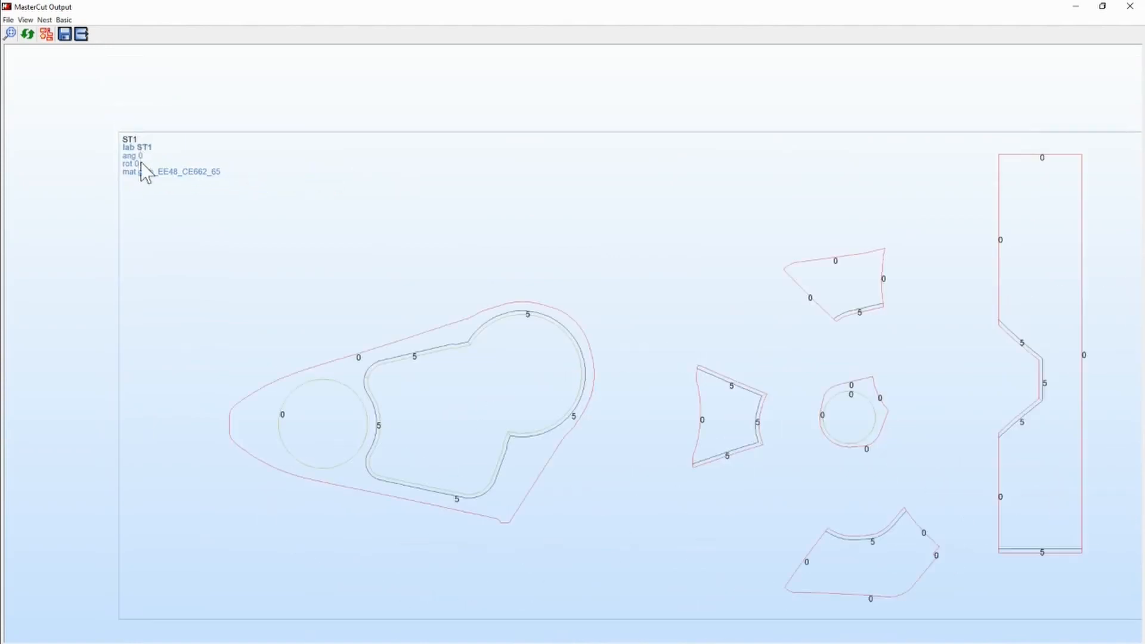
scroll(131, 157, up, 3)
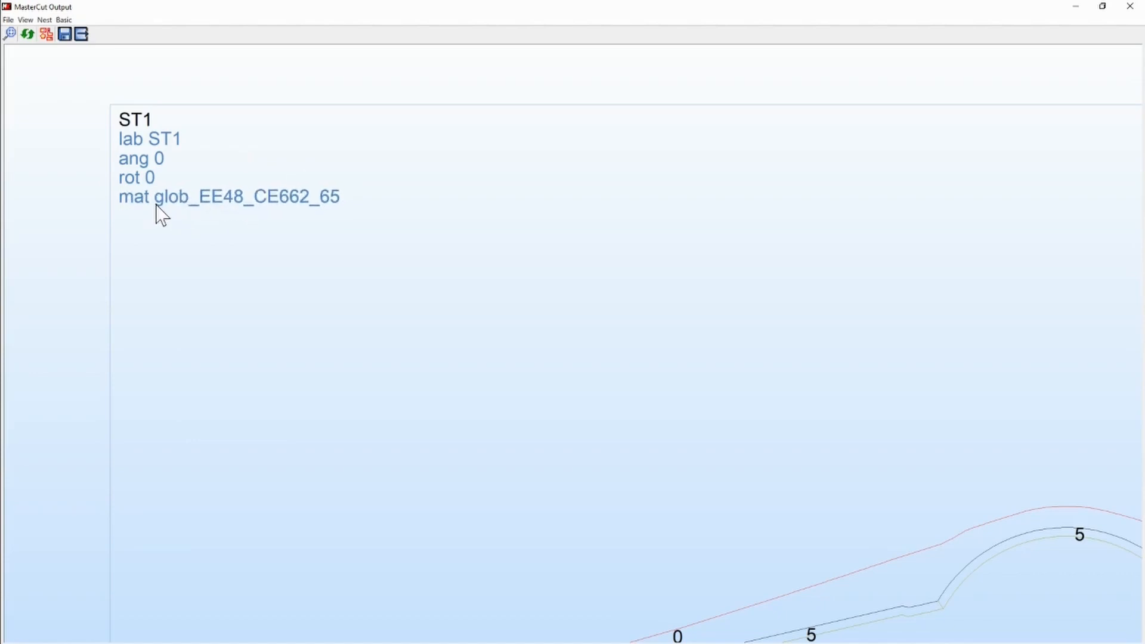
scroll(207, 127, down, 5)
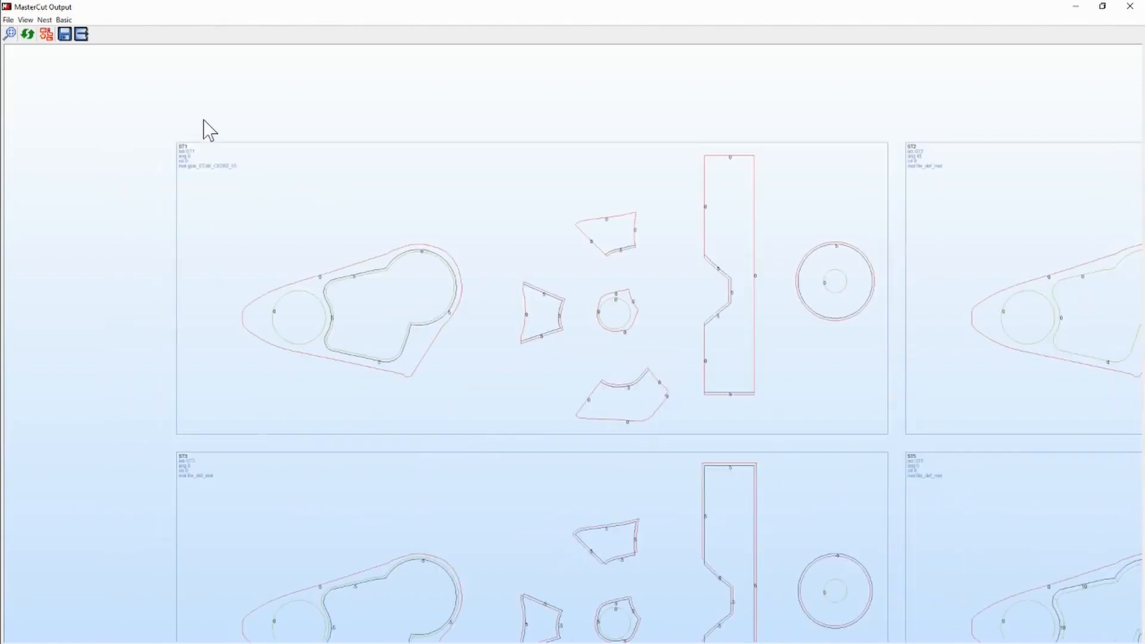
scroll(325, 287, up, 5)
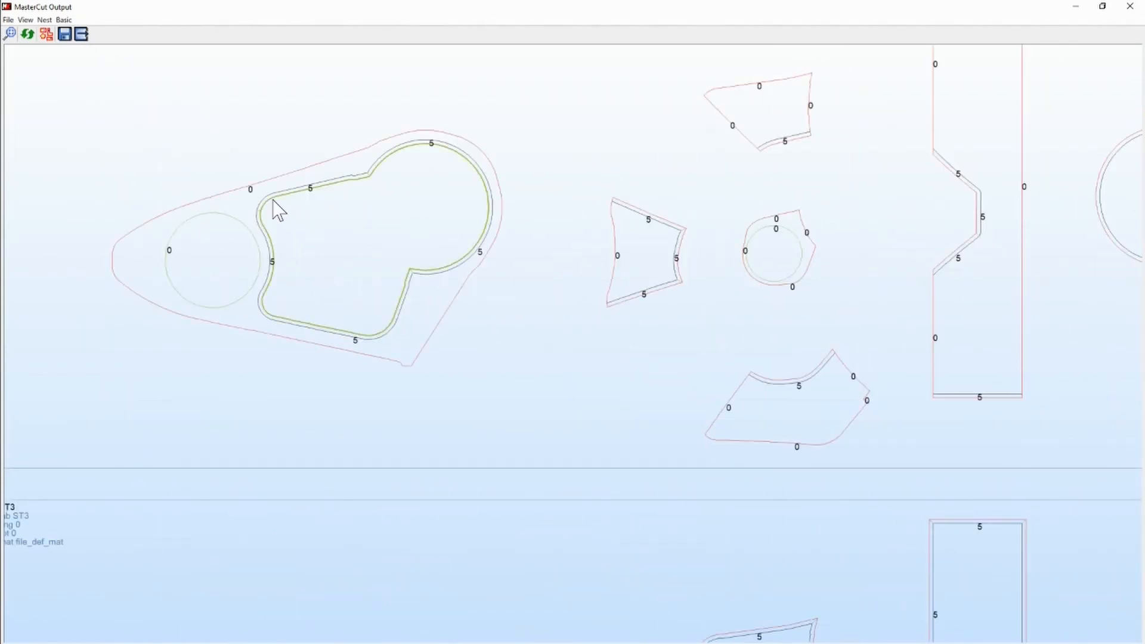
scroll(274, 206, down, 1)
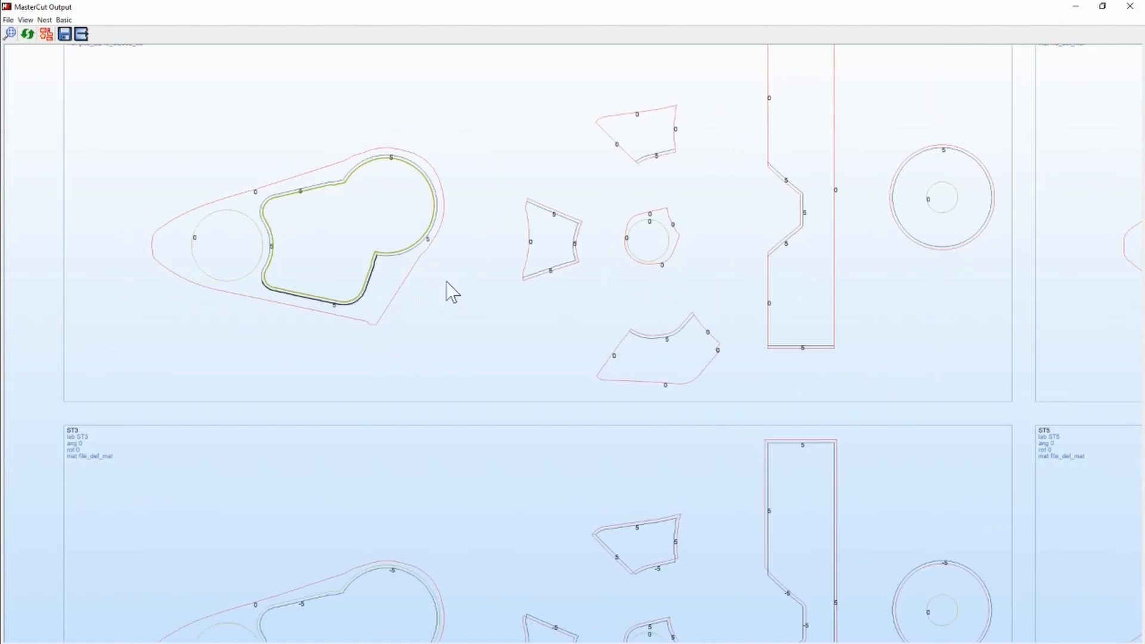
- Compare the contour offsets of the small parts, strip and disc across the ST2, ST5 and ST7 outputs, and close the mastercut output
scroll(383, 224, down, 4)
scroll(785, 224, up, 5)
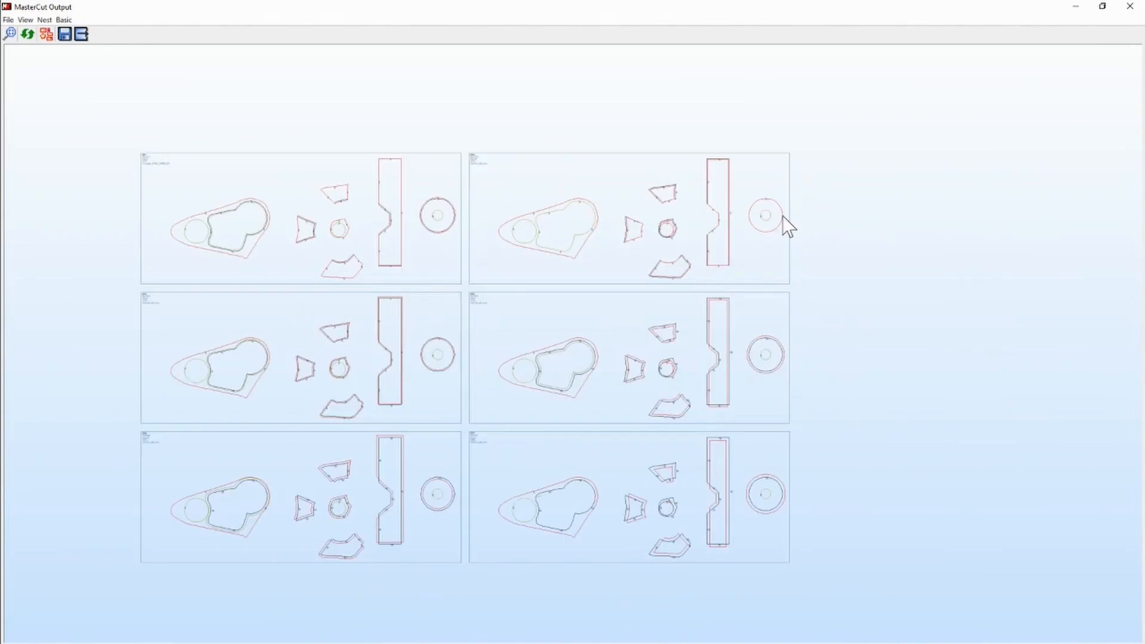
scroll(537, 241, up, 3)
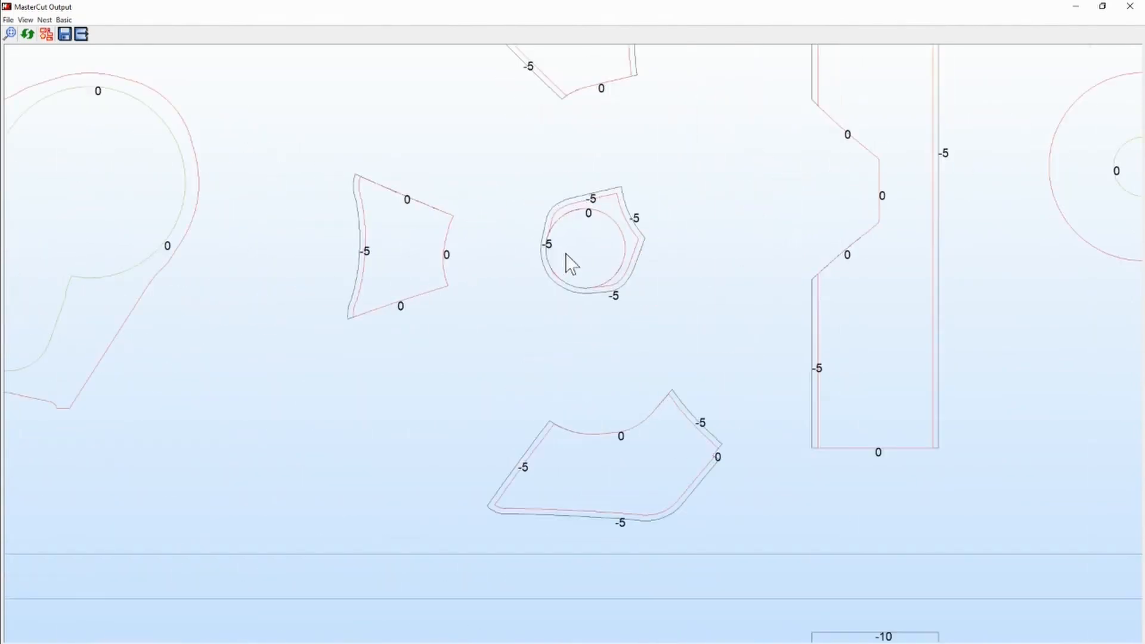
scroll(542, 262, down, 3)
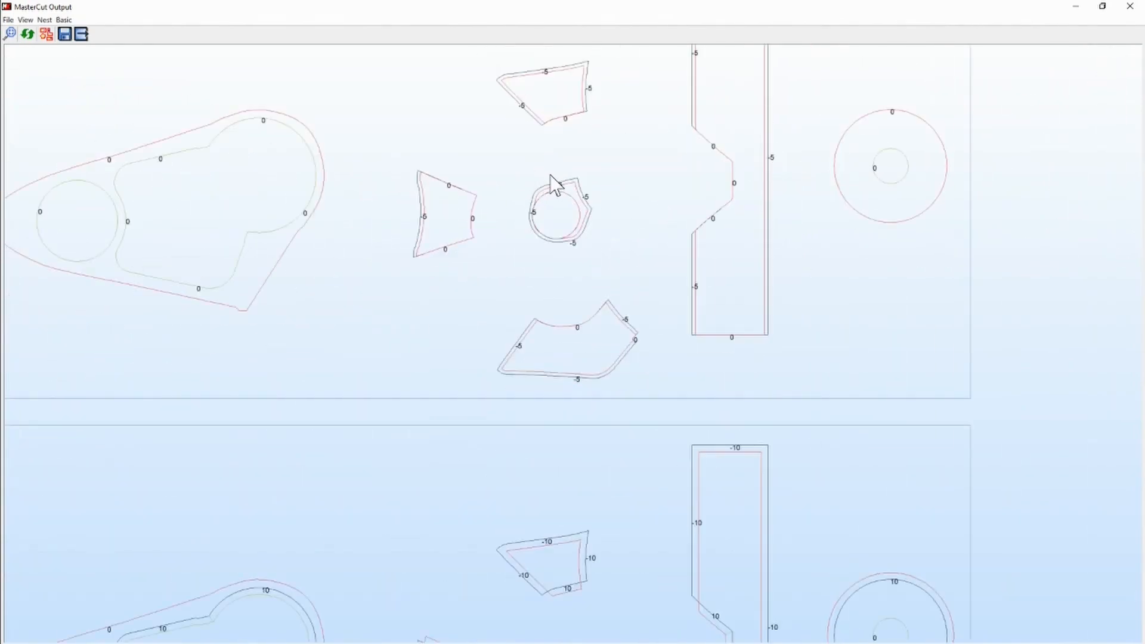
scroll(556, 184, down, 4)
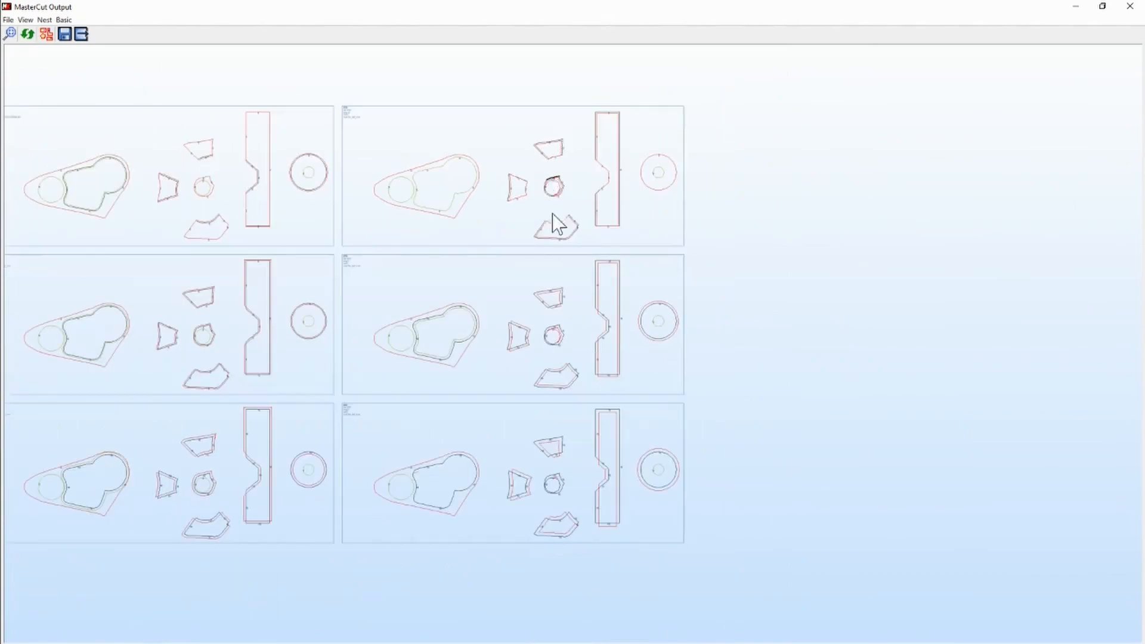
scroll(559, 334, up, 5)
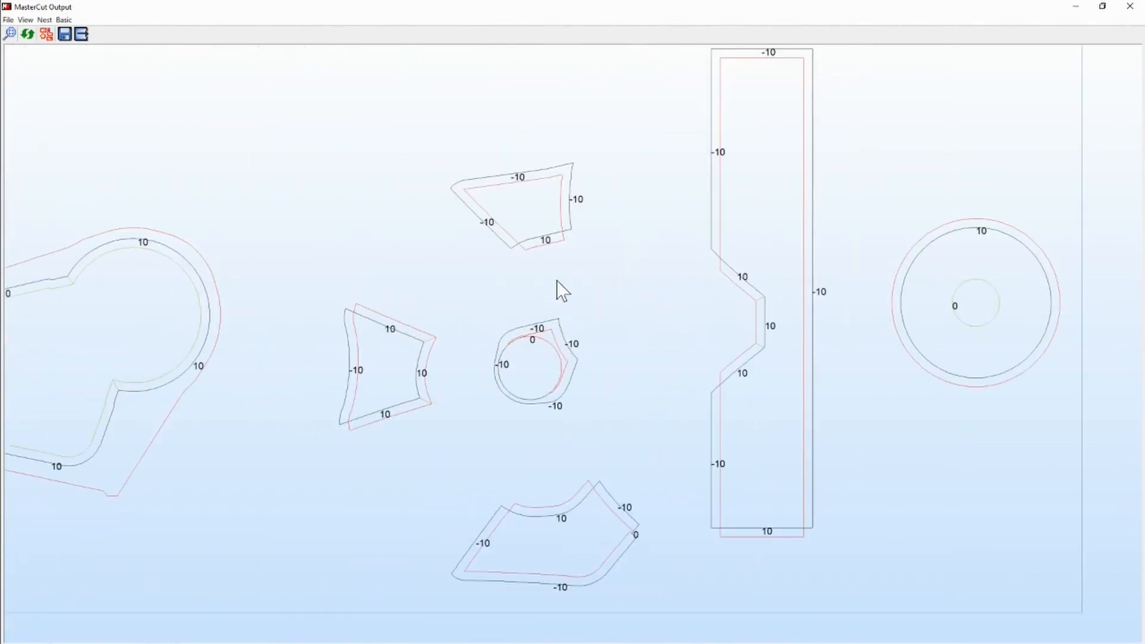
scroll(579, 227, down, 4)
scroll(579, 364, up, 3)
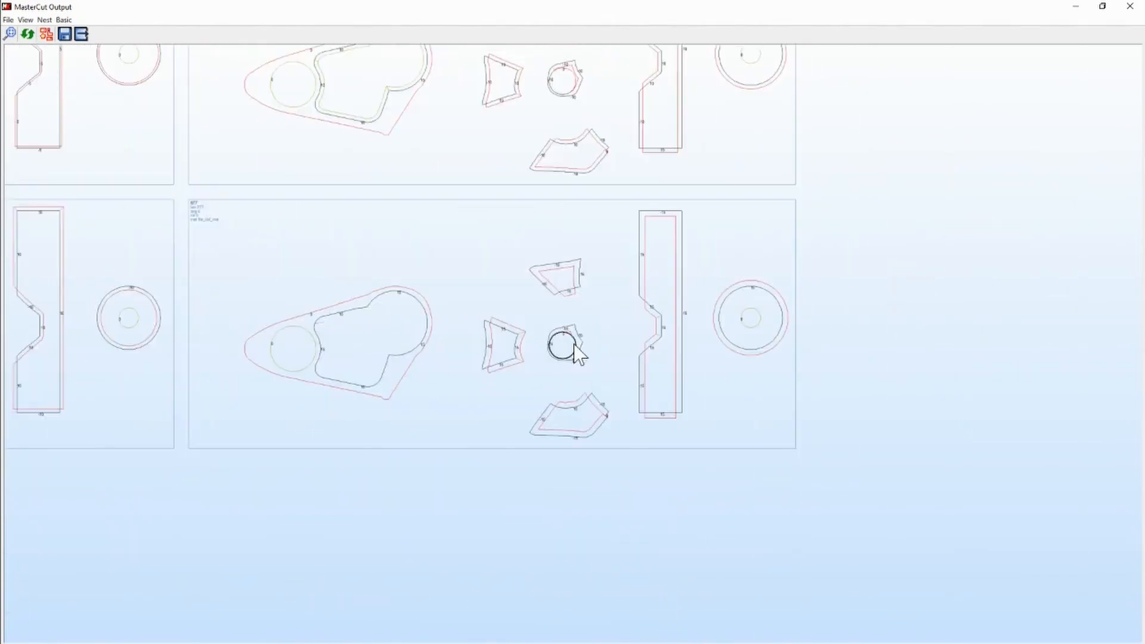
scroll(577, 353, up, 2)
scroll(566, 339, down, 4)
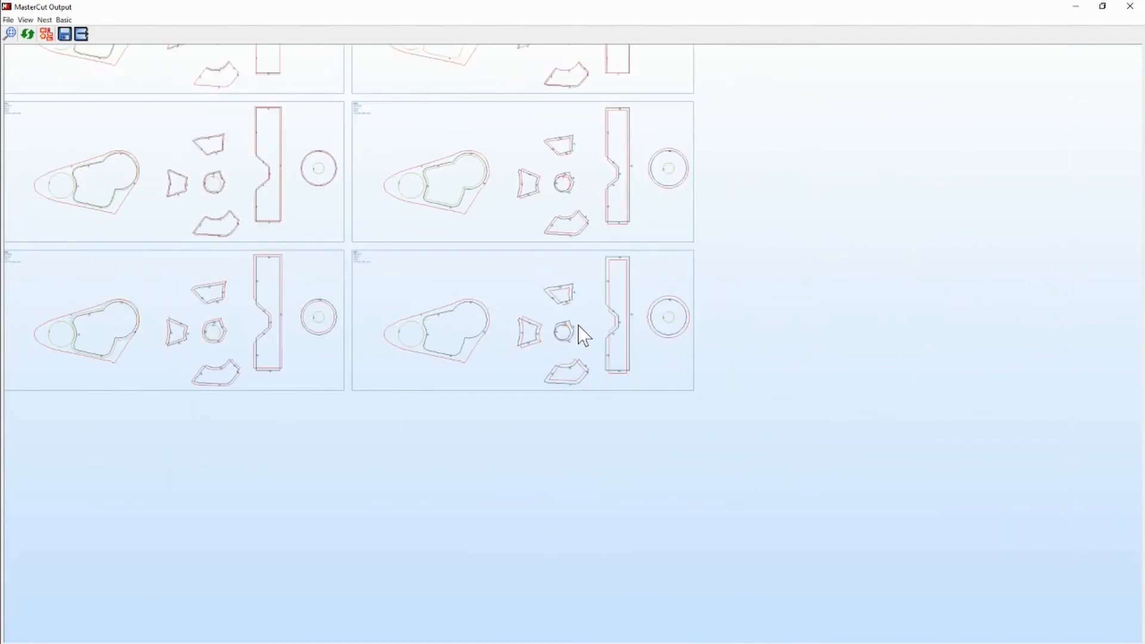
scroll(567, 327, up, 5)
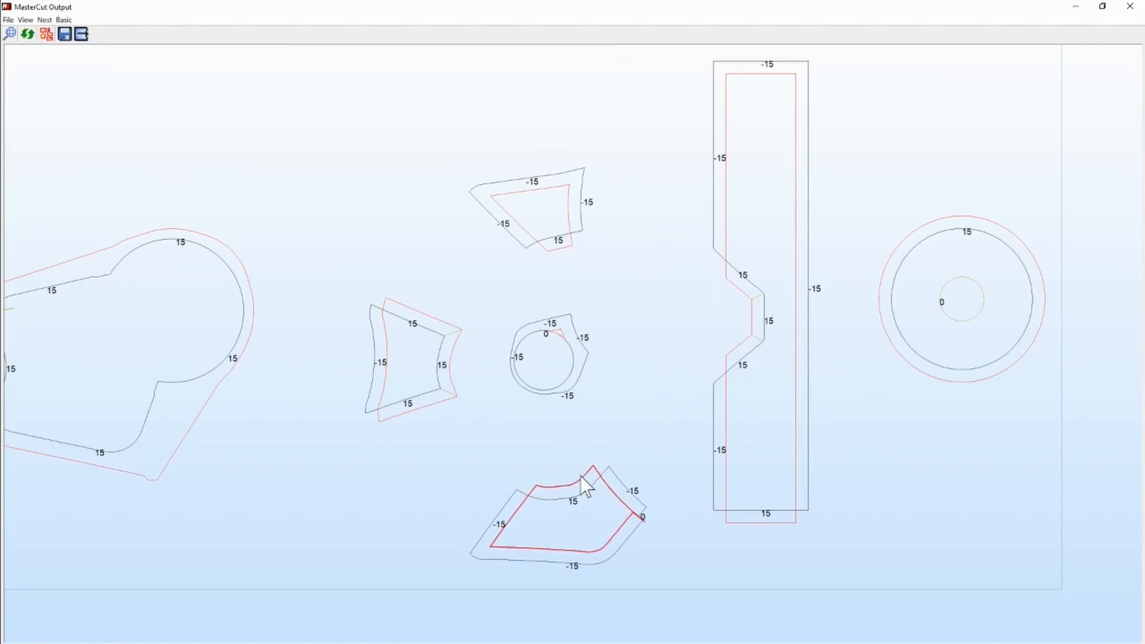
scroll(556, 428, down, 5)
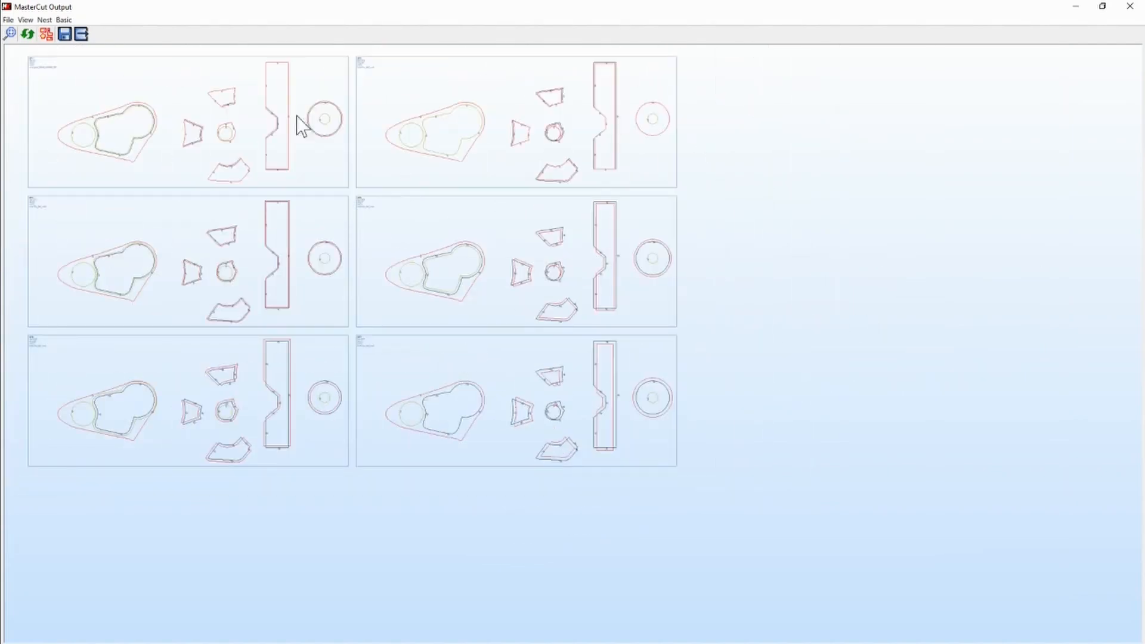
click(81, 34)
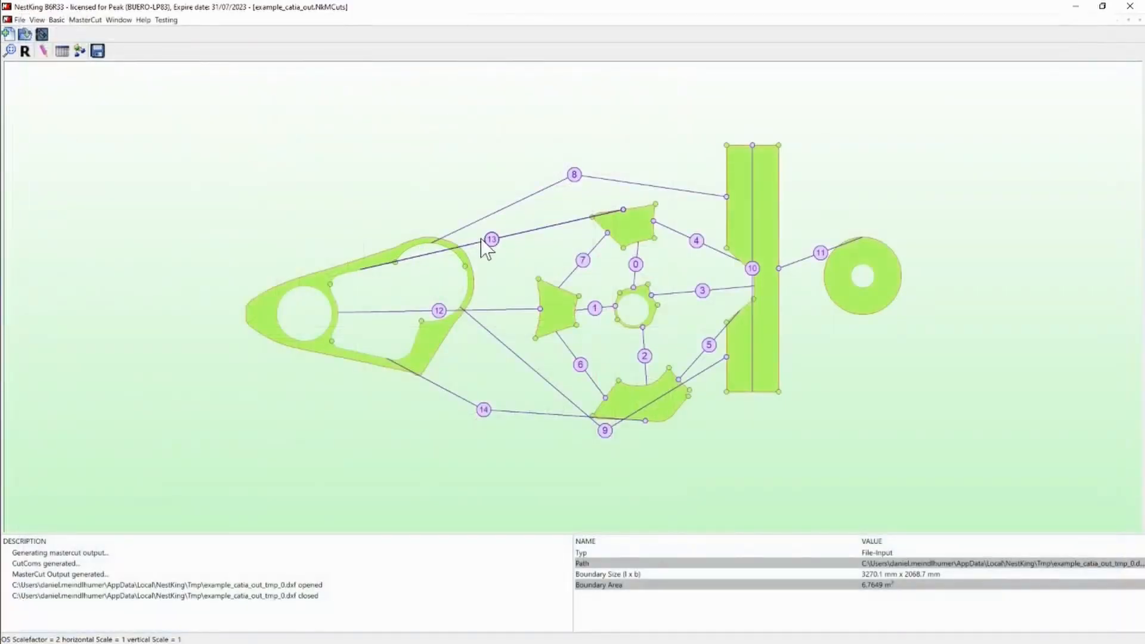
- Reopen the linked layout for editing and inspect the small ring part's step labels and segment offsets in its mastercut settings
double_click(530, 232)
scroll(646, 272, up, 7)
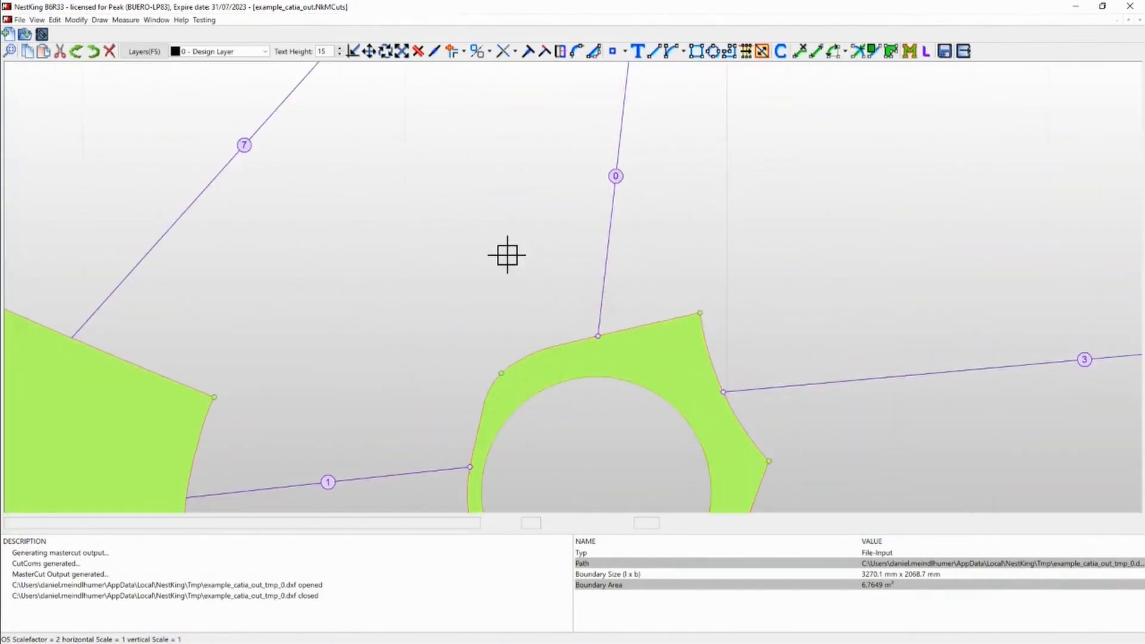
scroll(507, 254, down, 3)
scroll(618, 268, up, 3)
double_click(619, 269)
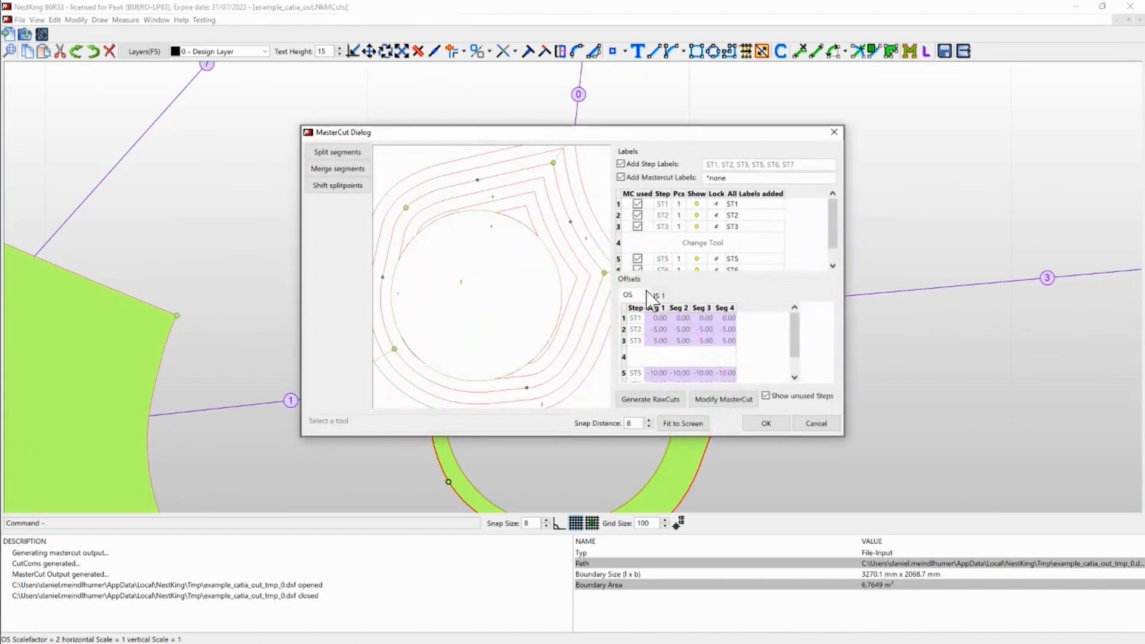
click(814, 423)
- Set the offset direction to Seg 2 for link 3 between the small ring and the strip's notch
scroll(591, 193, down, 2)
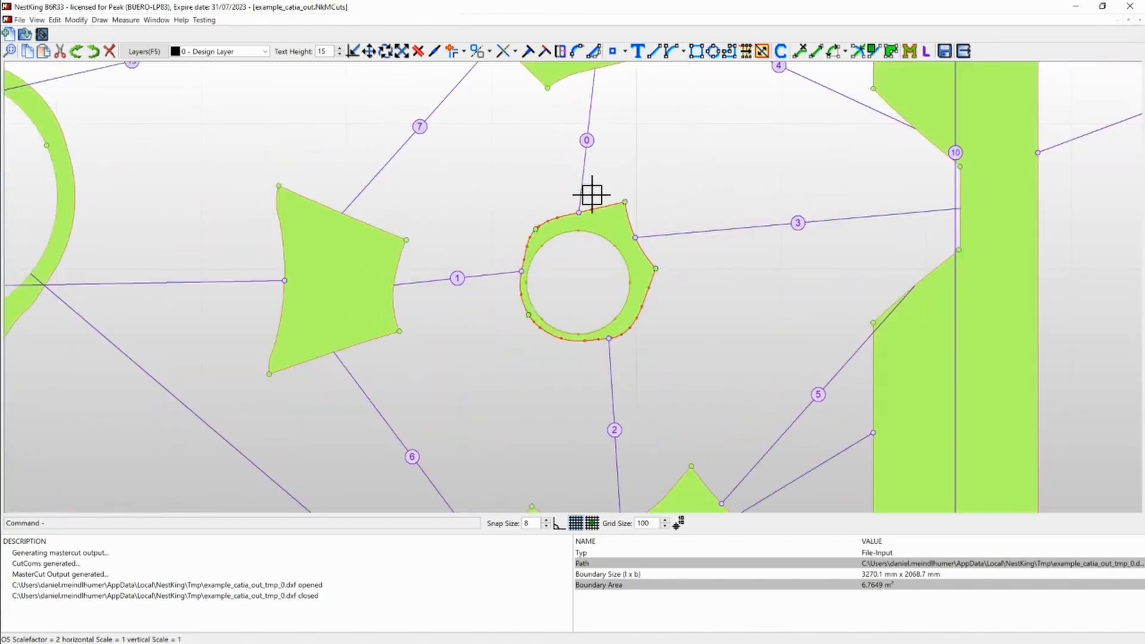
double_click(679, 232)
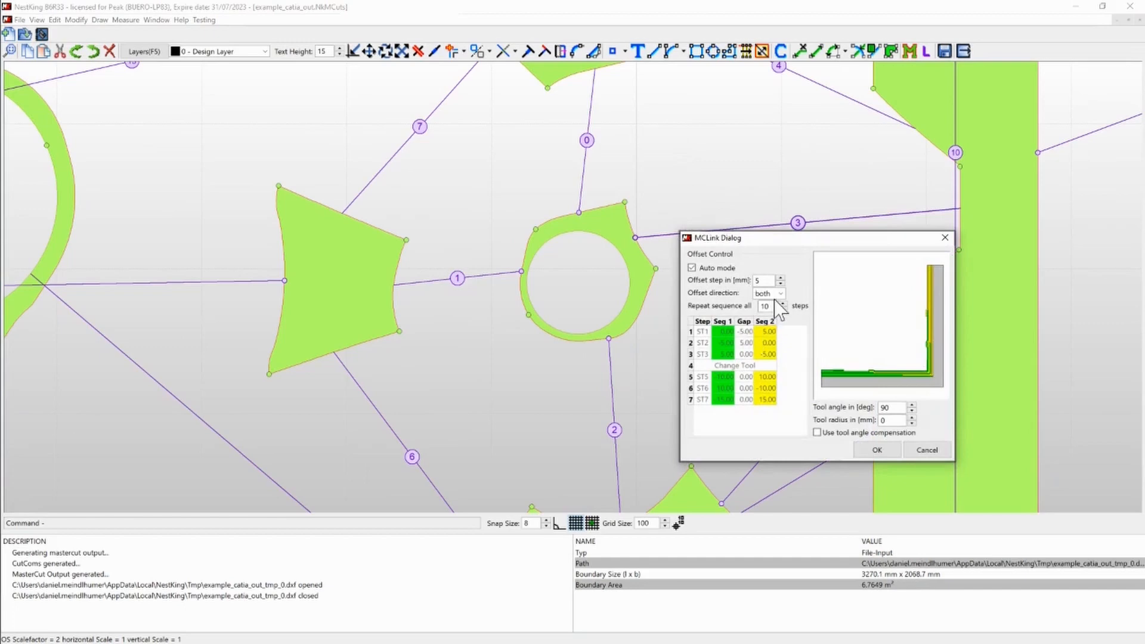
click(775, 293)
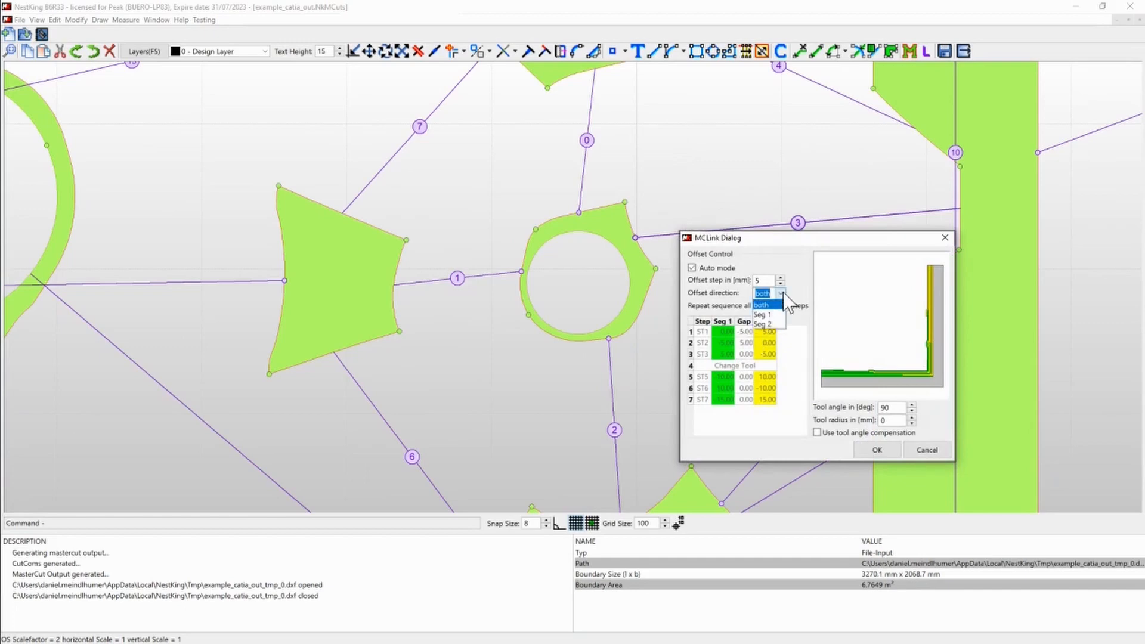
click(770, 324)
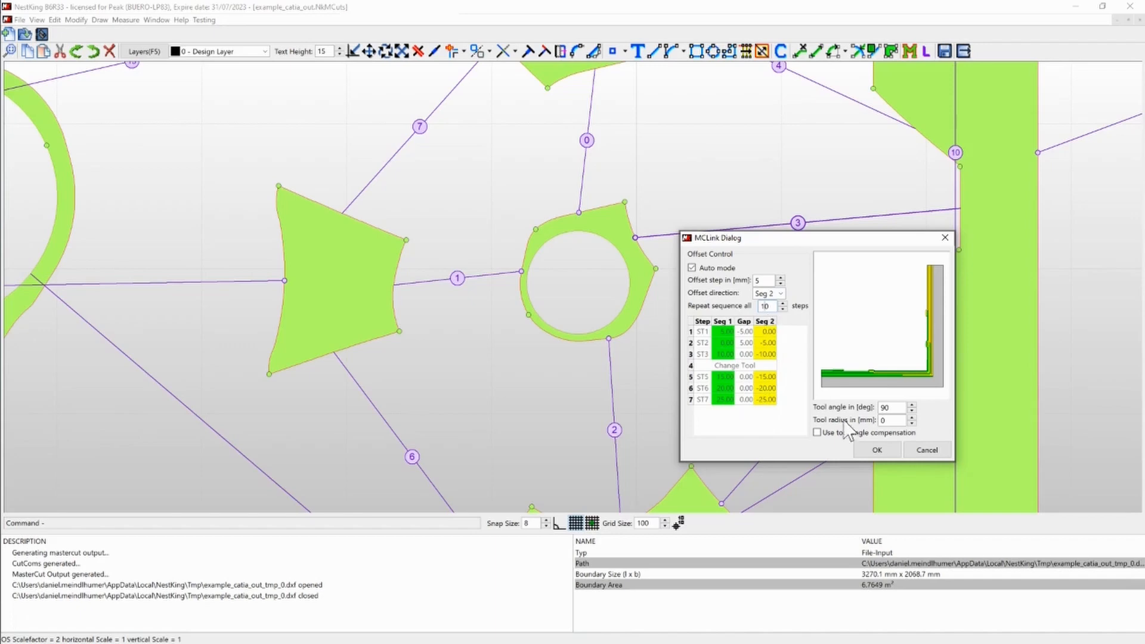
- Confirm link 3's settings and set the offset direction to Seg 2 for link 0 between the small ring and the upper part
click(878, 451)
click(583, 176)
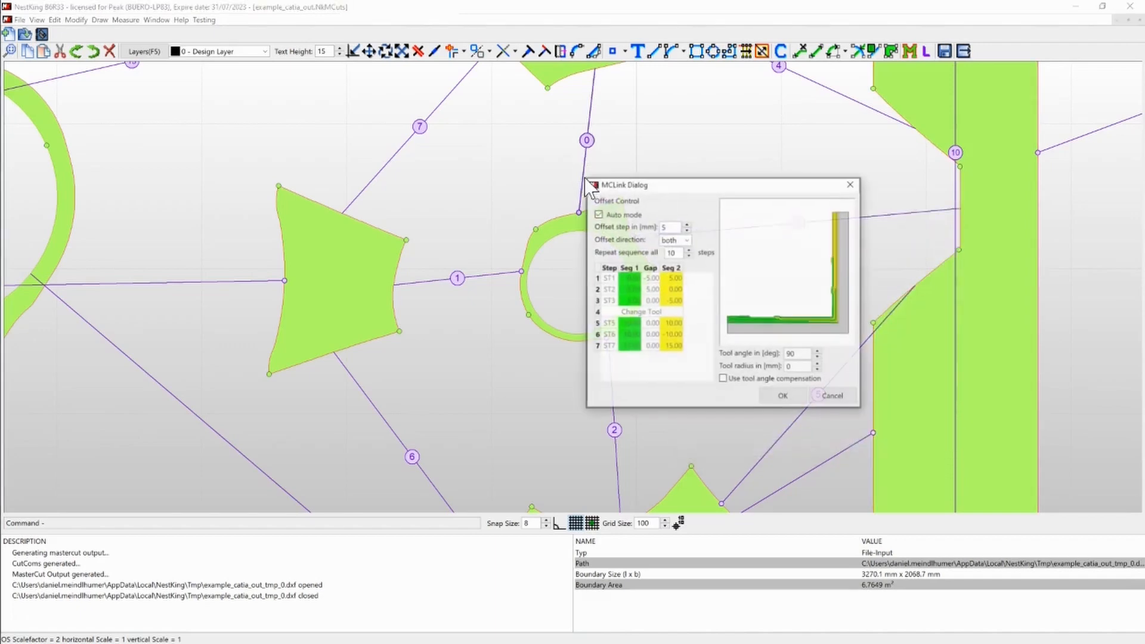
click(685, 239)
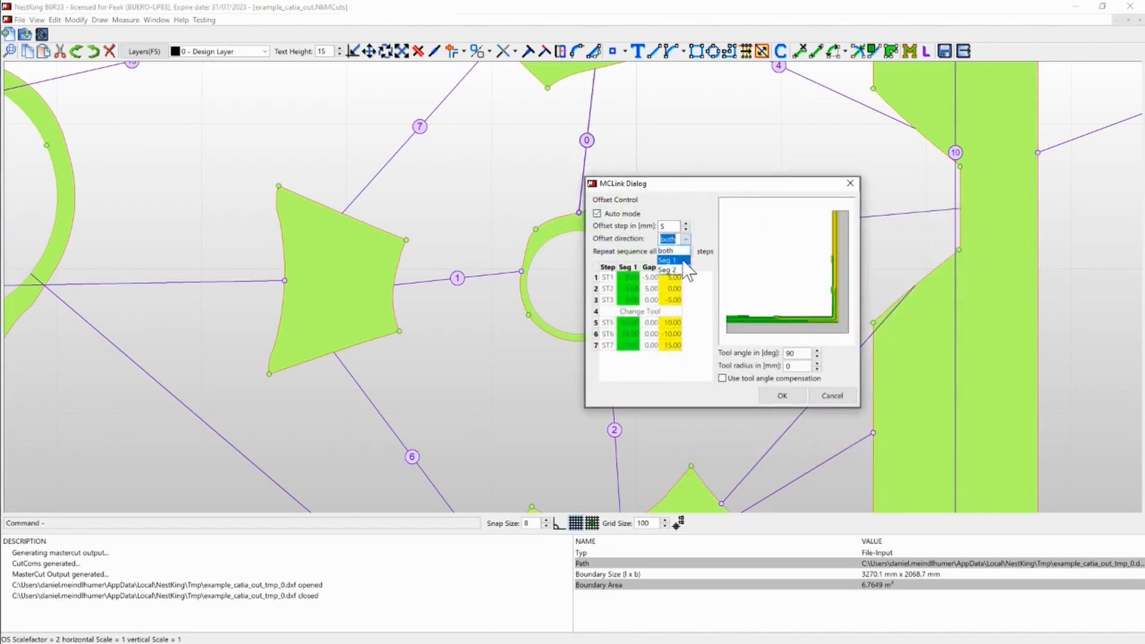
click(671, 274)
click(796, 396)
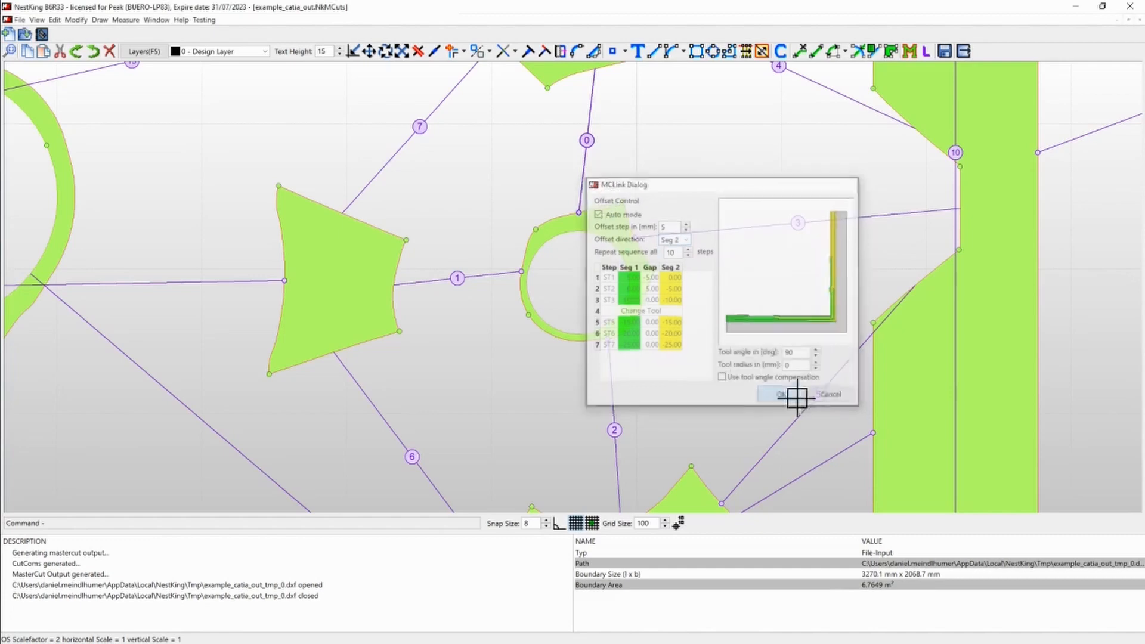
- Set the offset direction to Seg 2 for links 1 and 2 between the small ring and its left and lower neighbours
double_click(496, 272)
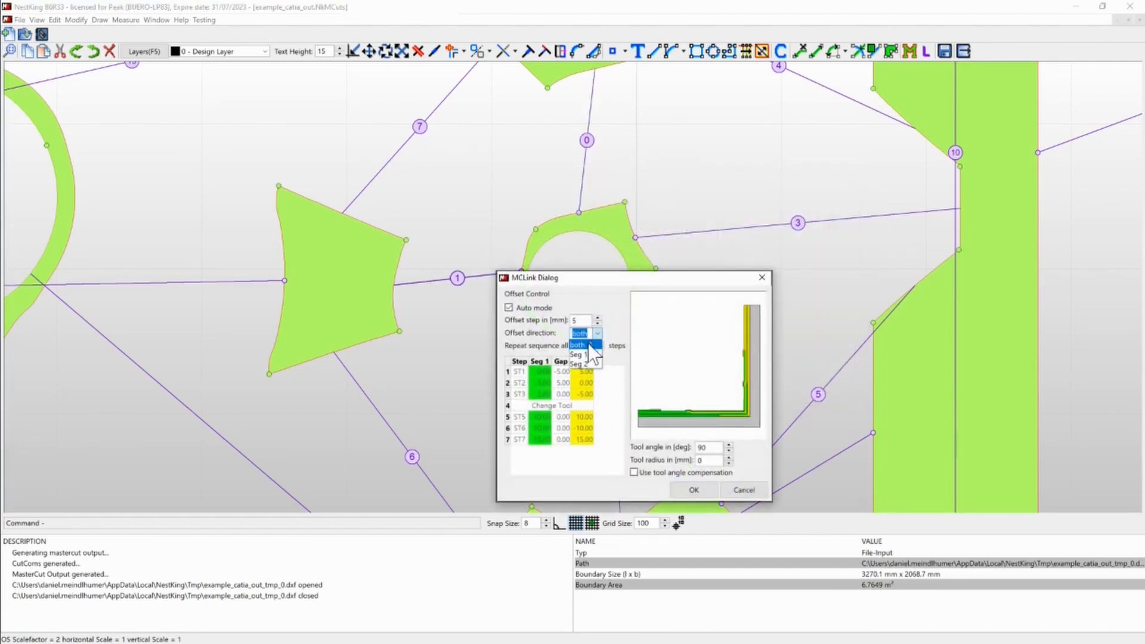
click(581, 363)
click(679, 486)
double_click(610, 381)
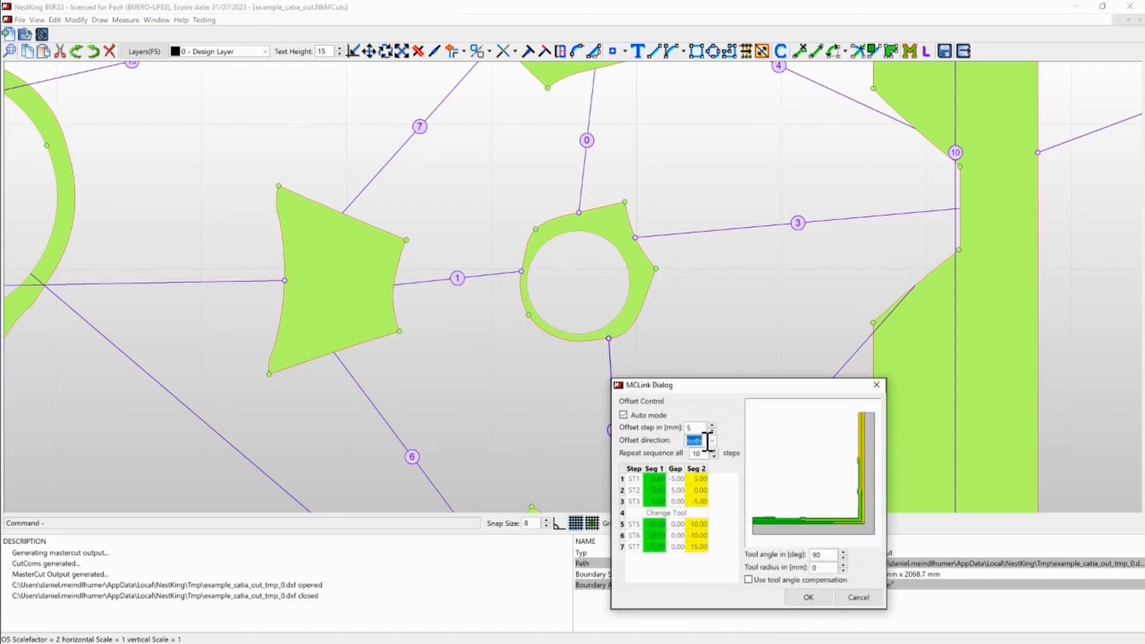
click(714, 445)
click(699, 475)
click(806, 597)
- Save the link edits, leave layout editing, and regenerate the mastercut step outputs, checking ST1's contour offsets
scroll(659, 315, down, 3)
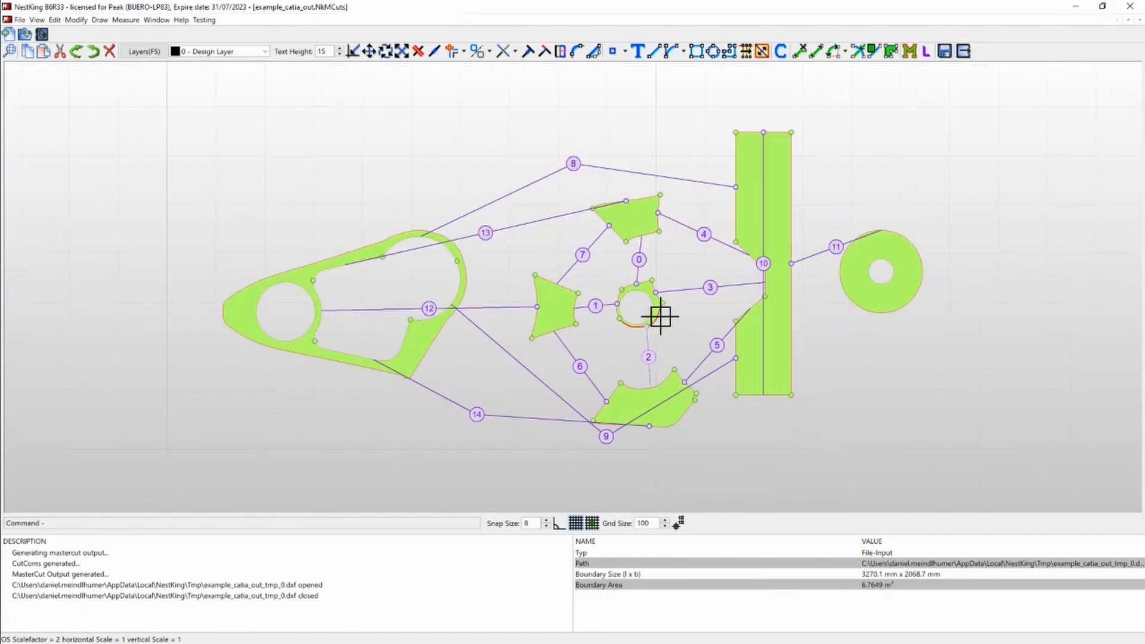
click(963, 53)
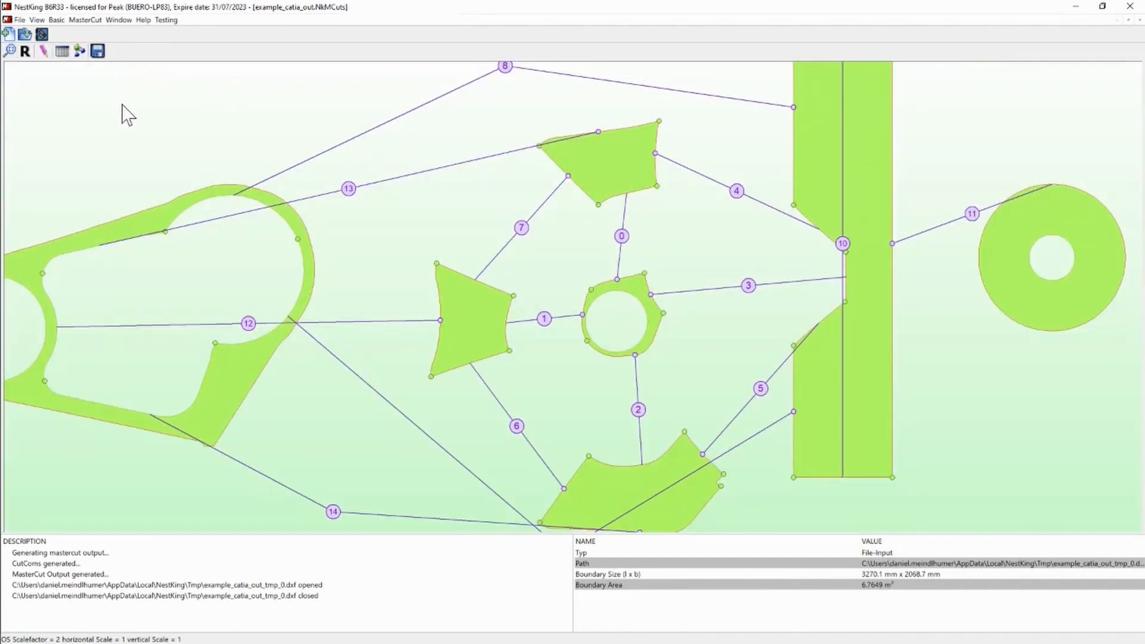
click(79, 50)
click(548, 374)
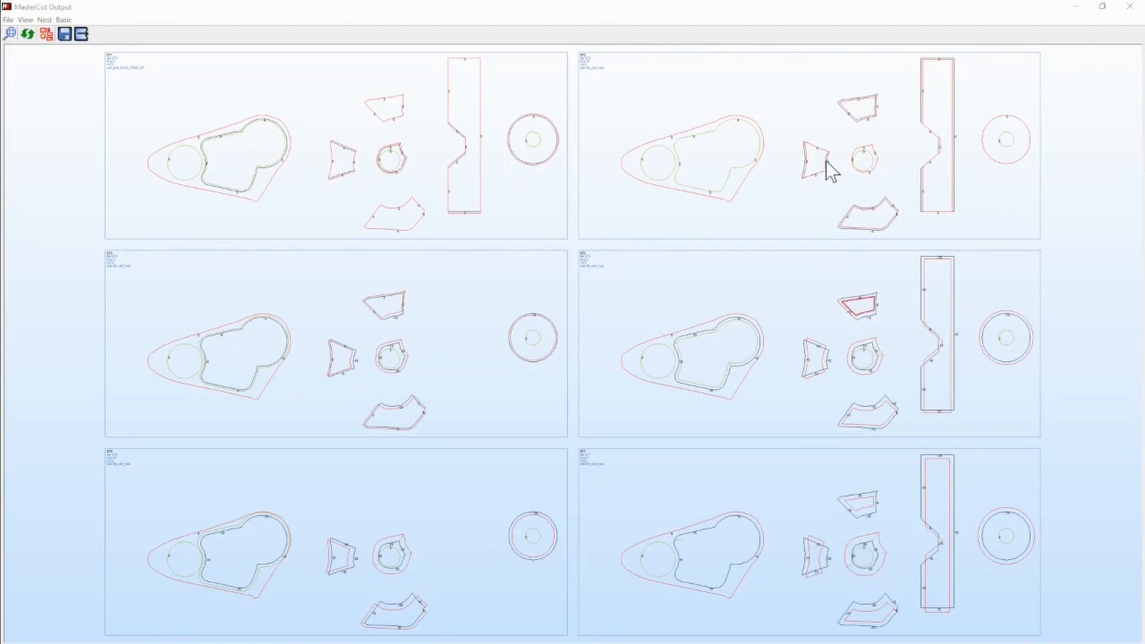
double_click(110, 55)
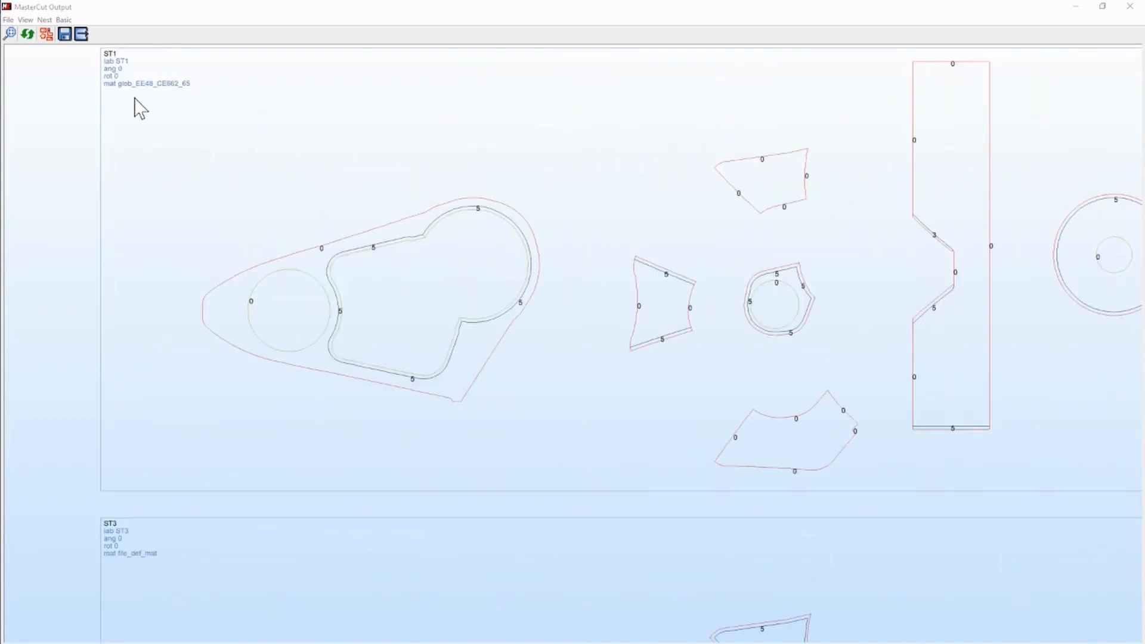
scroll(134, 96, down, 1)
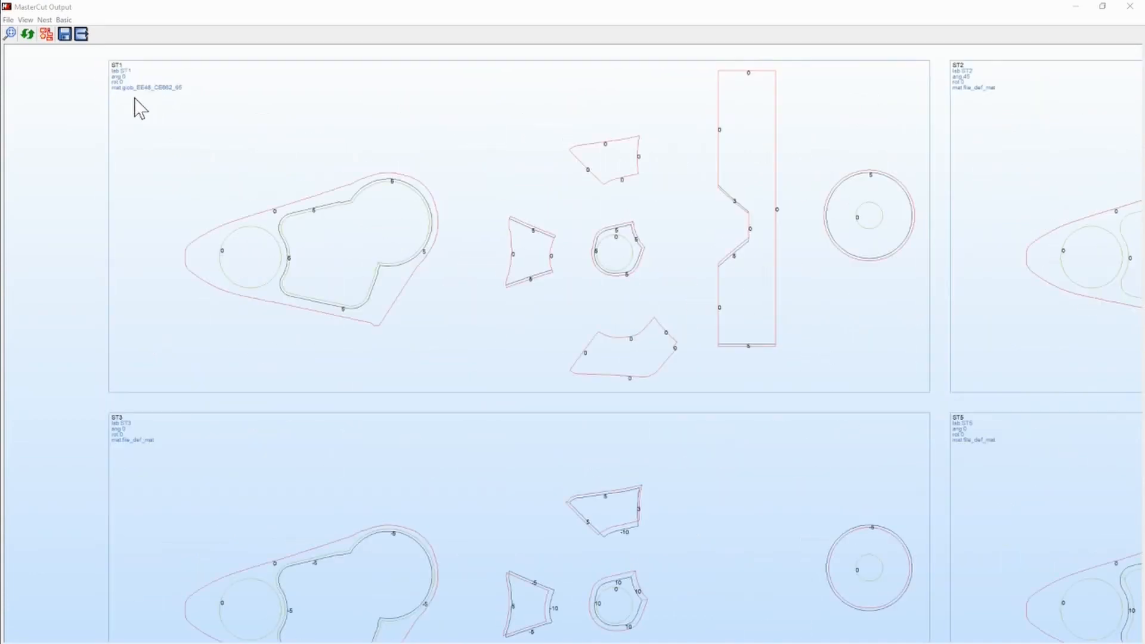
- Start nesting the step outputs, review the EE48_CE662_65 layout, and nest the parts of the def_mat material
click(46, 33)
click(565, 395)
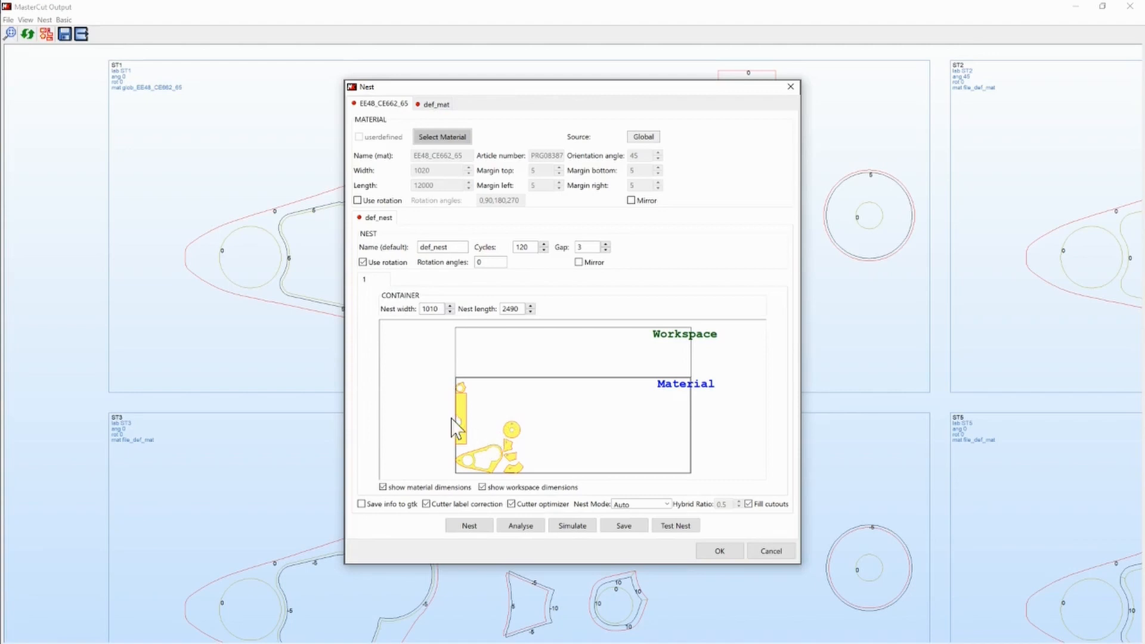
scroll(453, 427, up, 3)
scroll(483, 421, up, 3)
scroll(478, 383, down, 5)
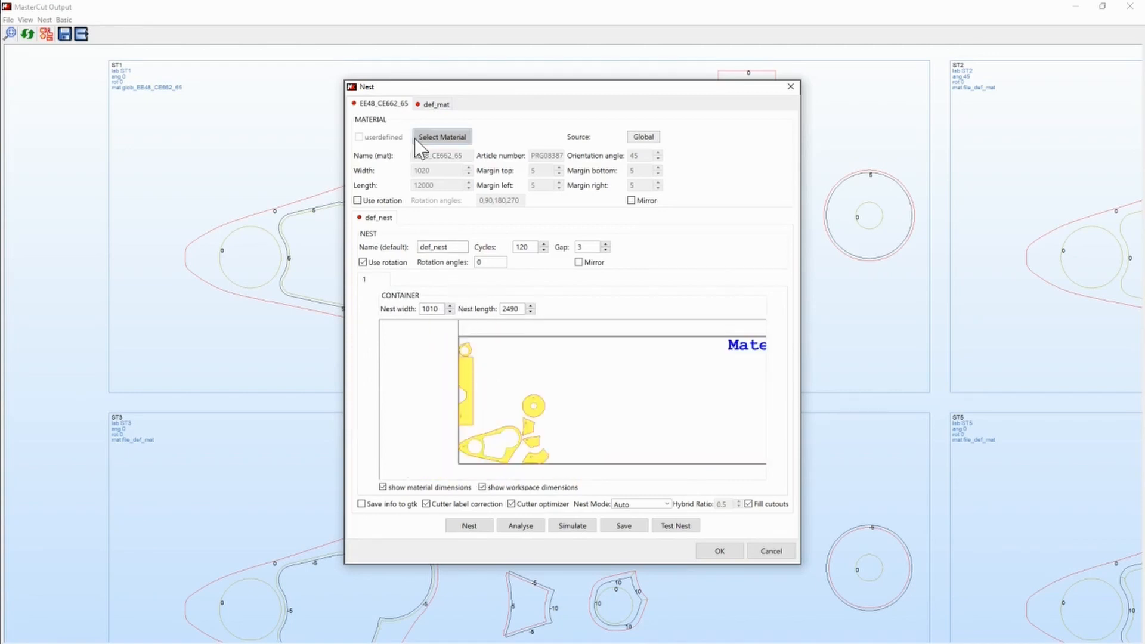
click(425, 105)
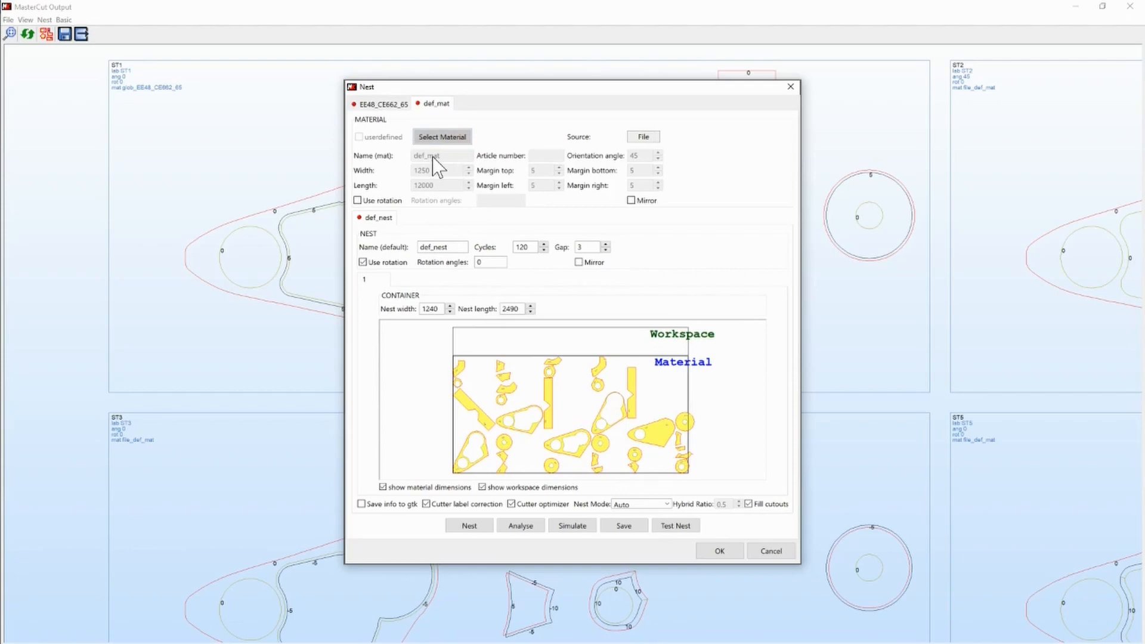
click(468, 527)
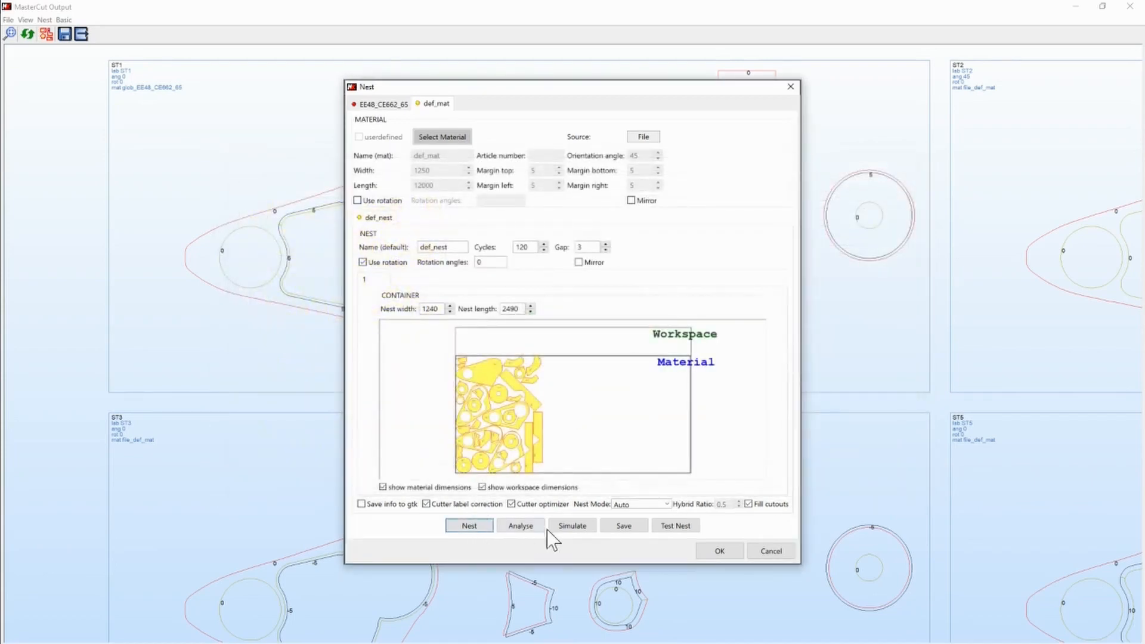
- Save the def_mat nest as the ZCC file example_catia_out_tmp_0.zcc in the Tmp folder
click(621, 528)
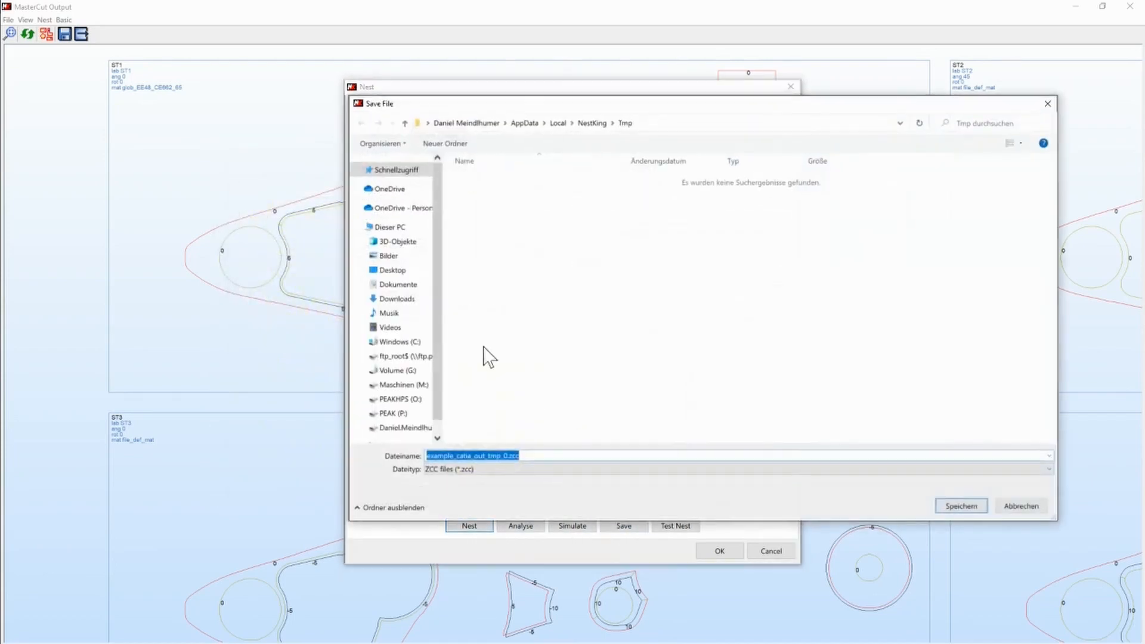
click(555, 469)
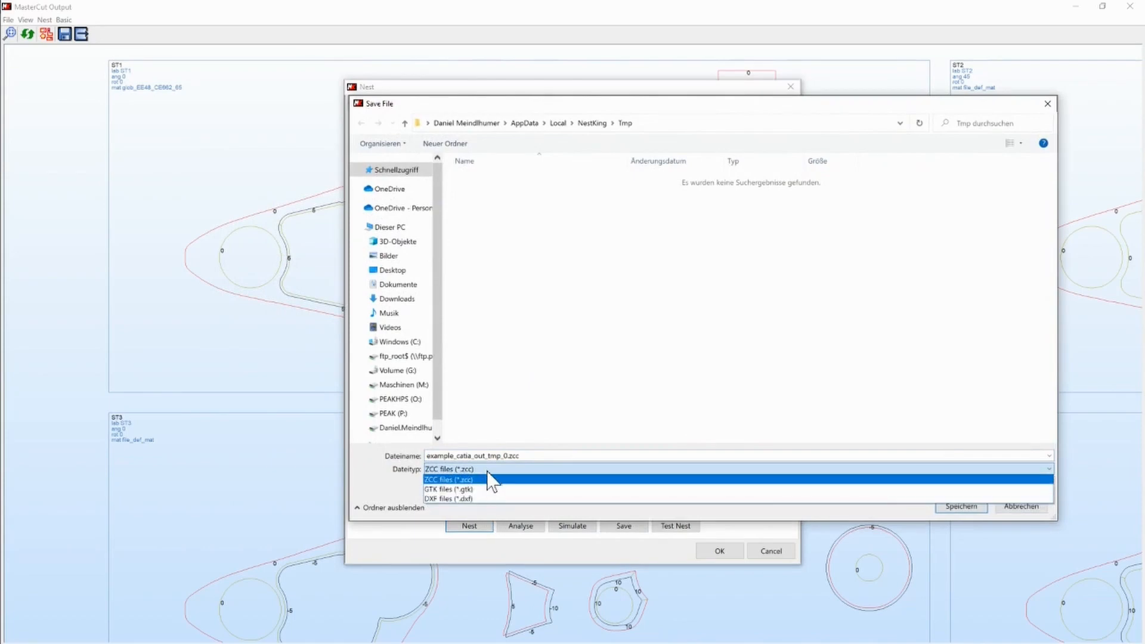
click(603, 480)
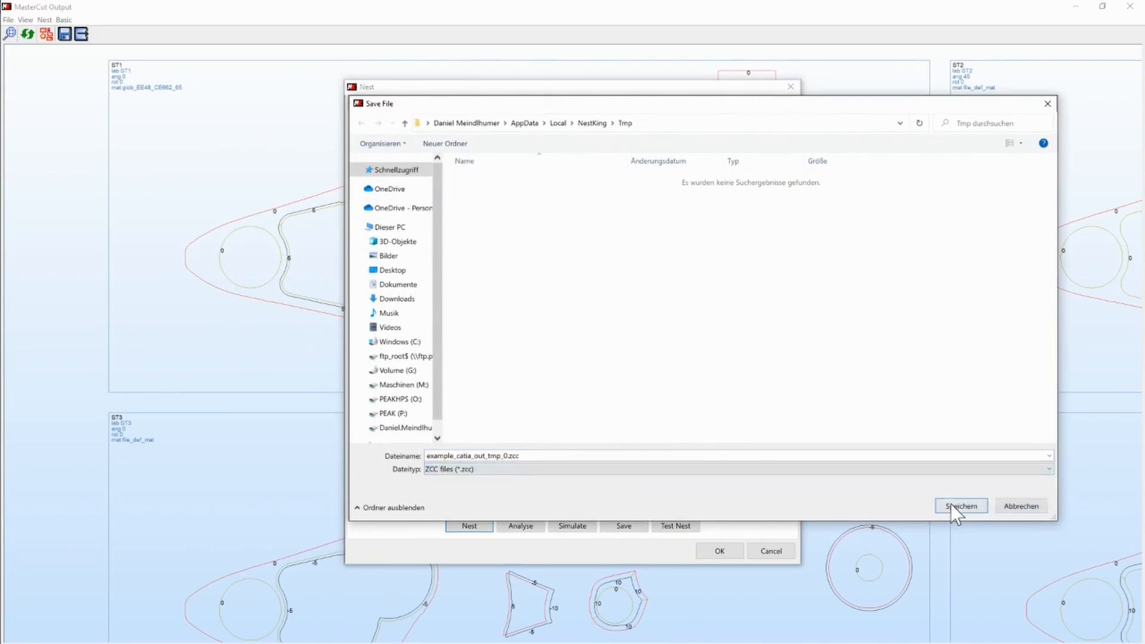
click(955, 507)
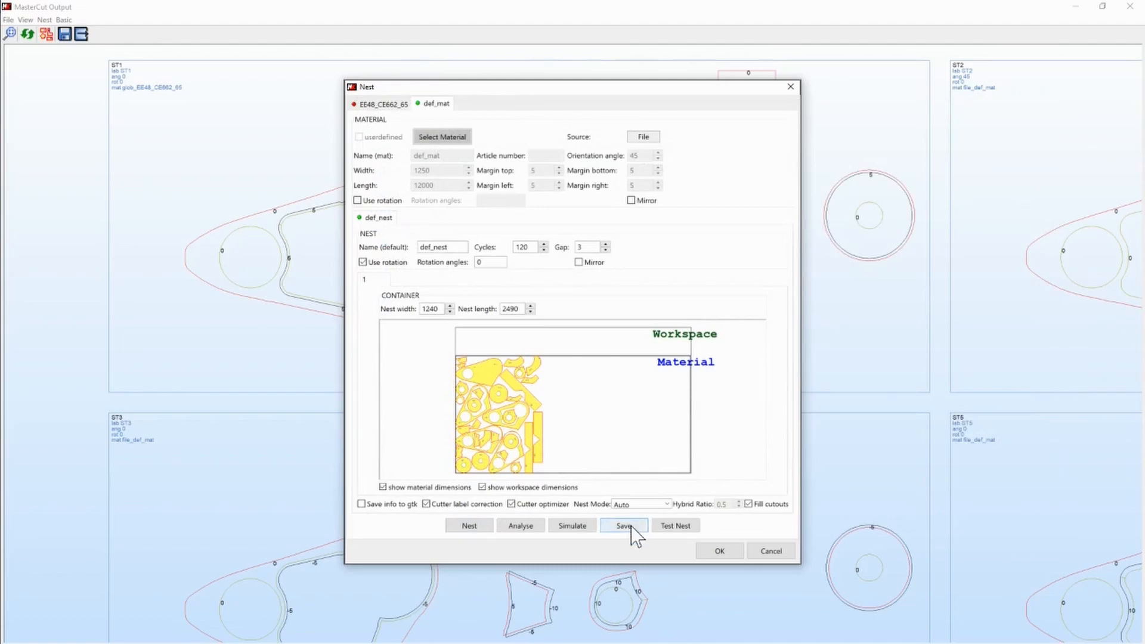
- Run the cutting simulation of the def_mat nest at 50x speed, close it, and accept the nesting
click(576, 527)
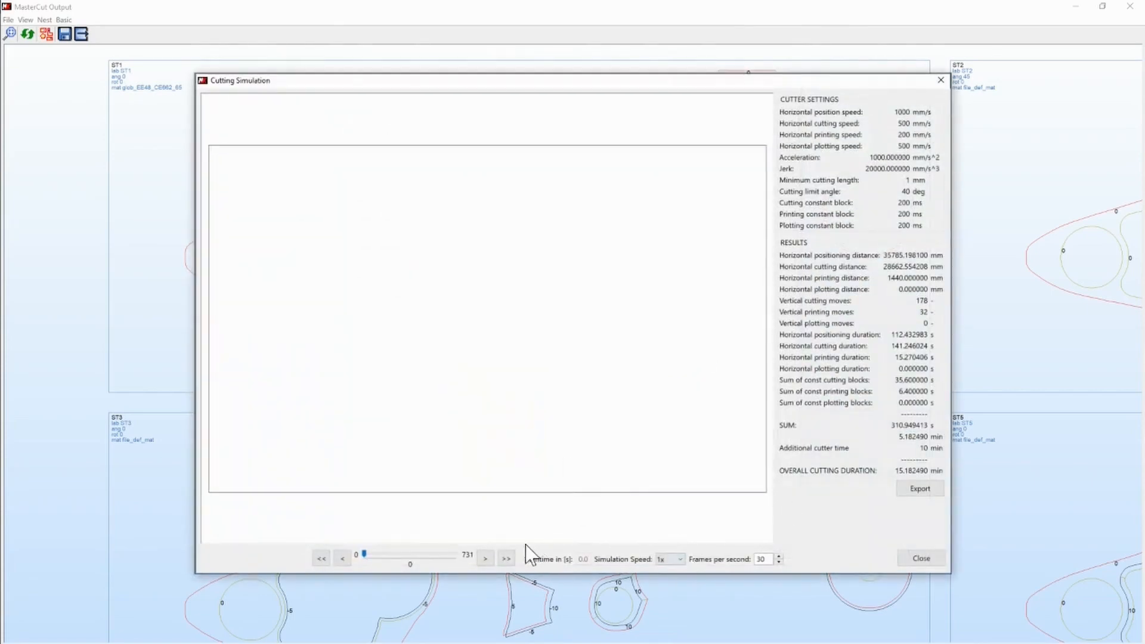
click(506, 559)
click(675, 559)
click(663, 538)
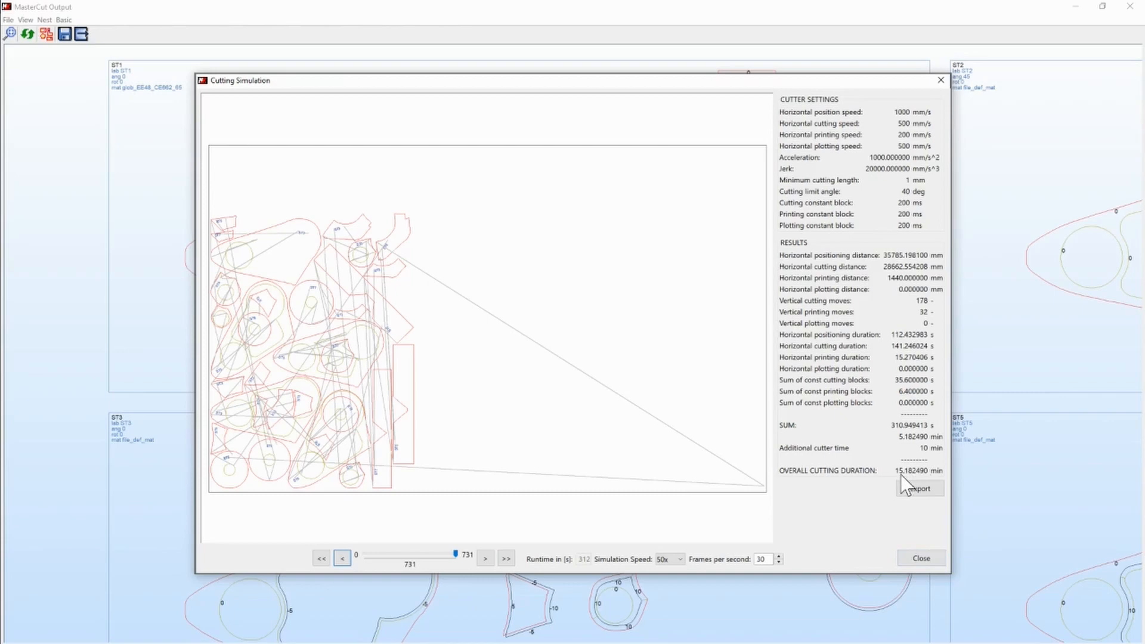
click(919, 557)
click(718, 551)
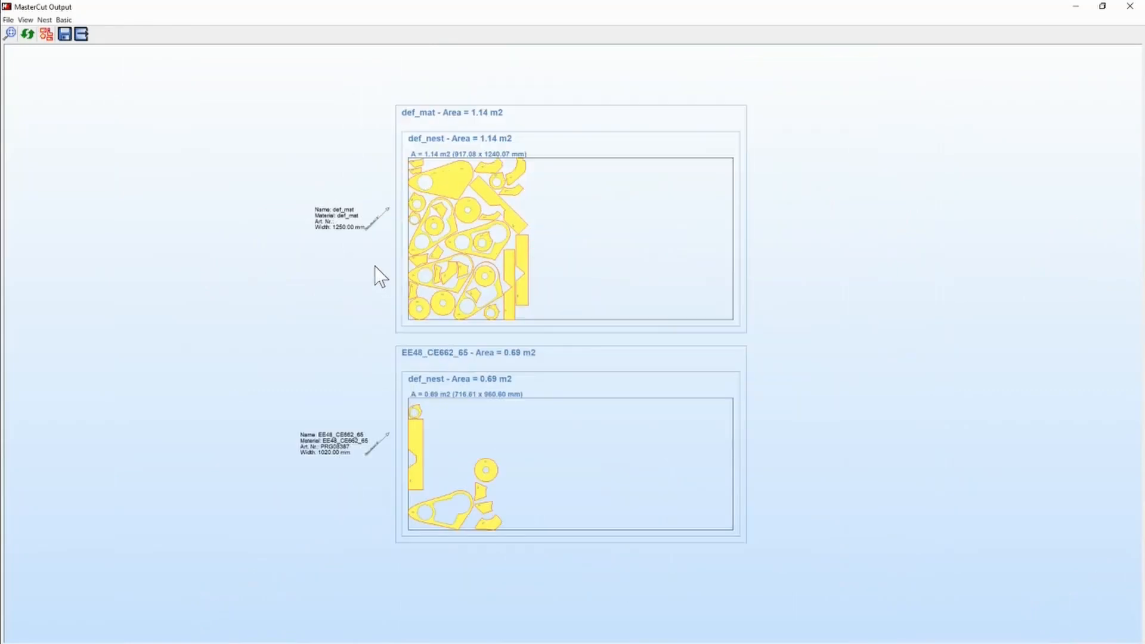